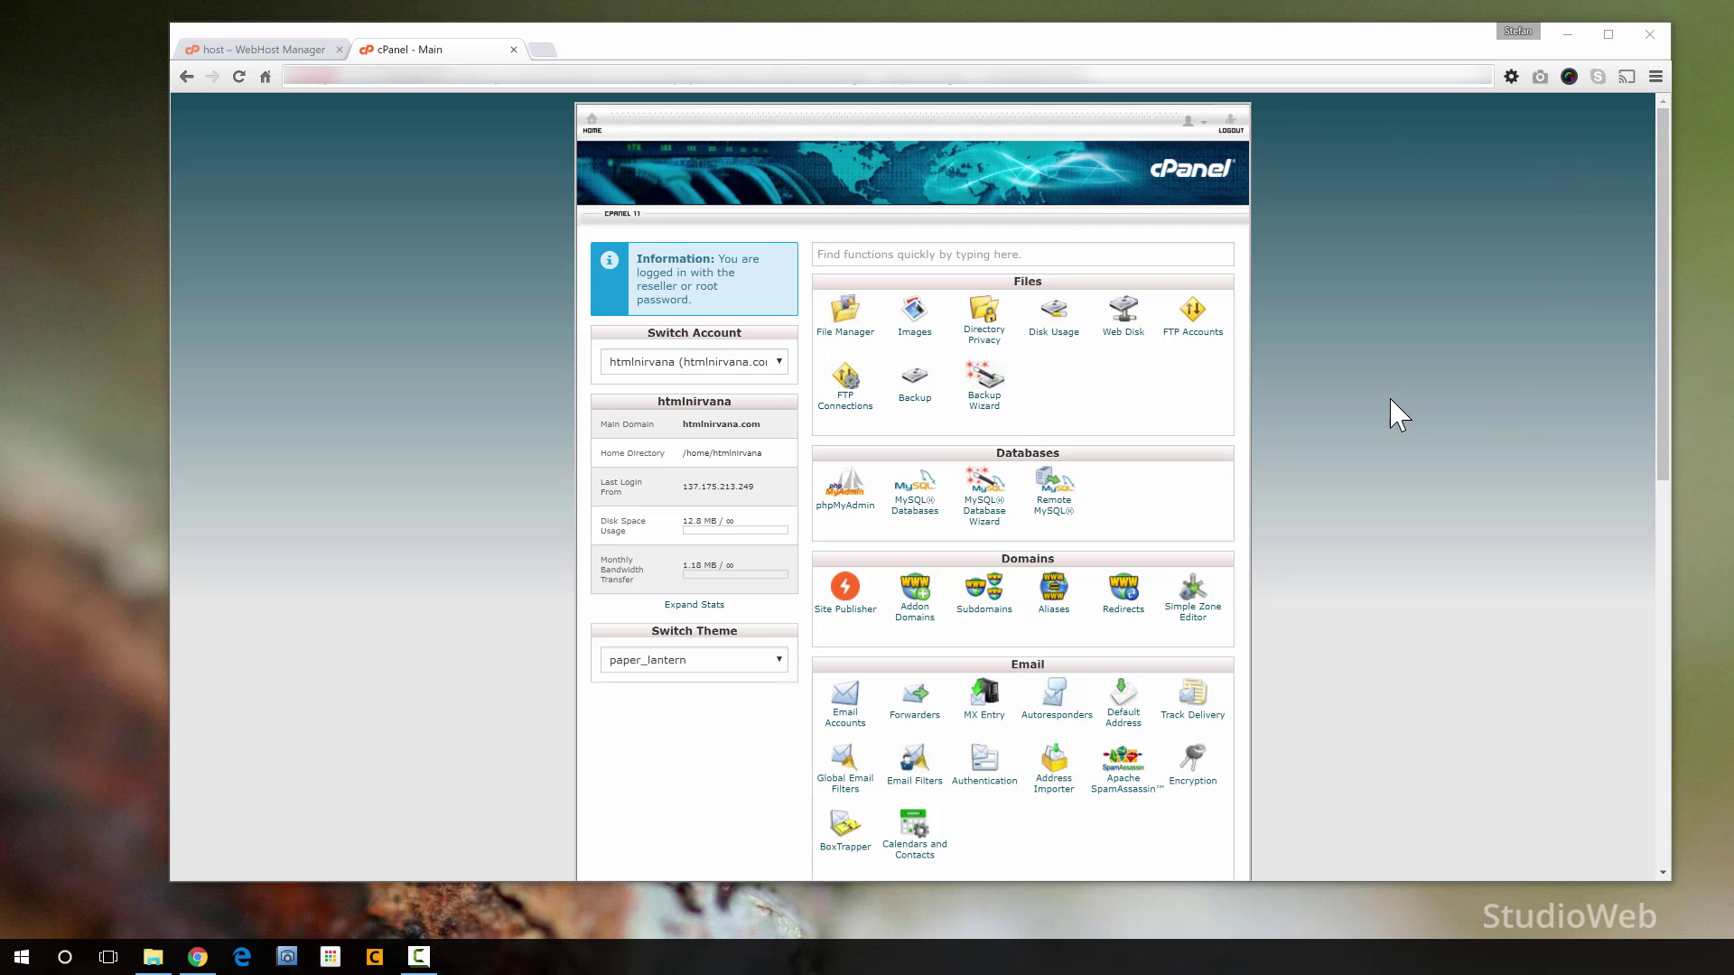
- Launch File Manager from the Files section of the cPanel home page
{"action": "scroll", "coordinate": [1336, 581], "scroll_direction": "down", "scroll_amount": 8}
{"action": "scroll", "coordinate": [1343, 599], "scroll_direction": "up", "scroll_amount": 7}
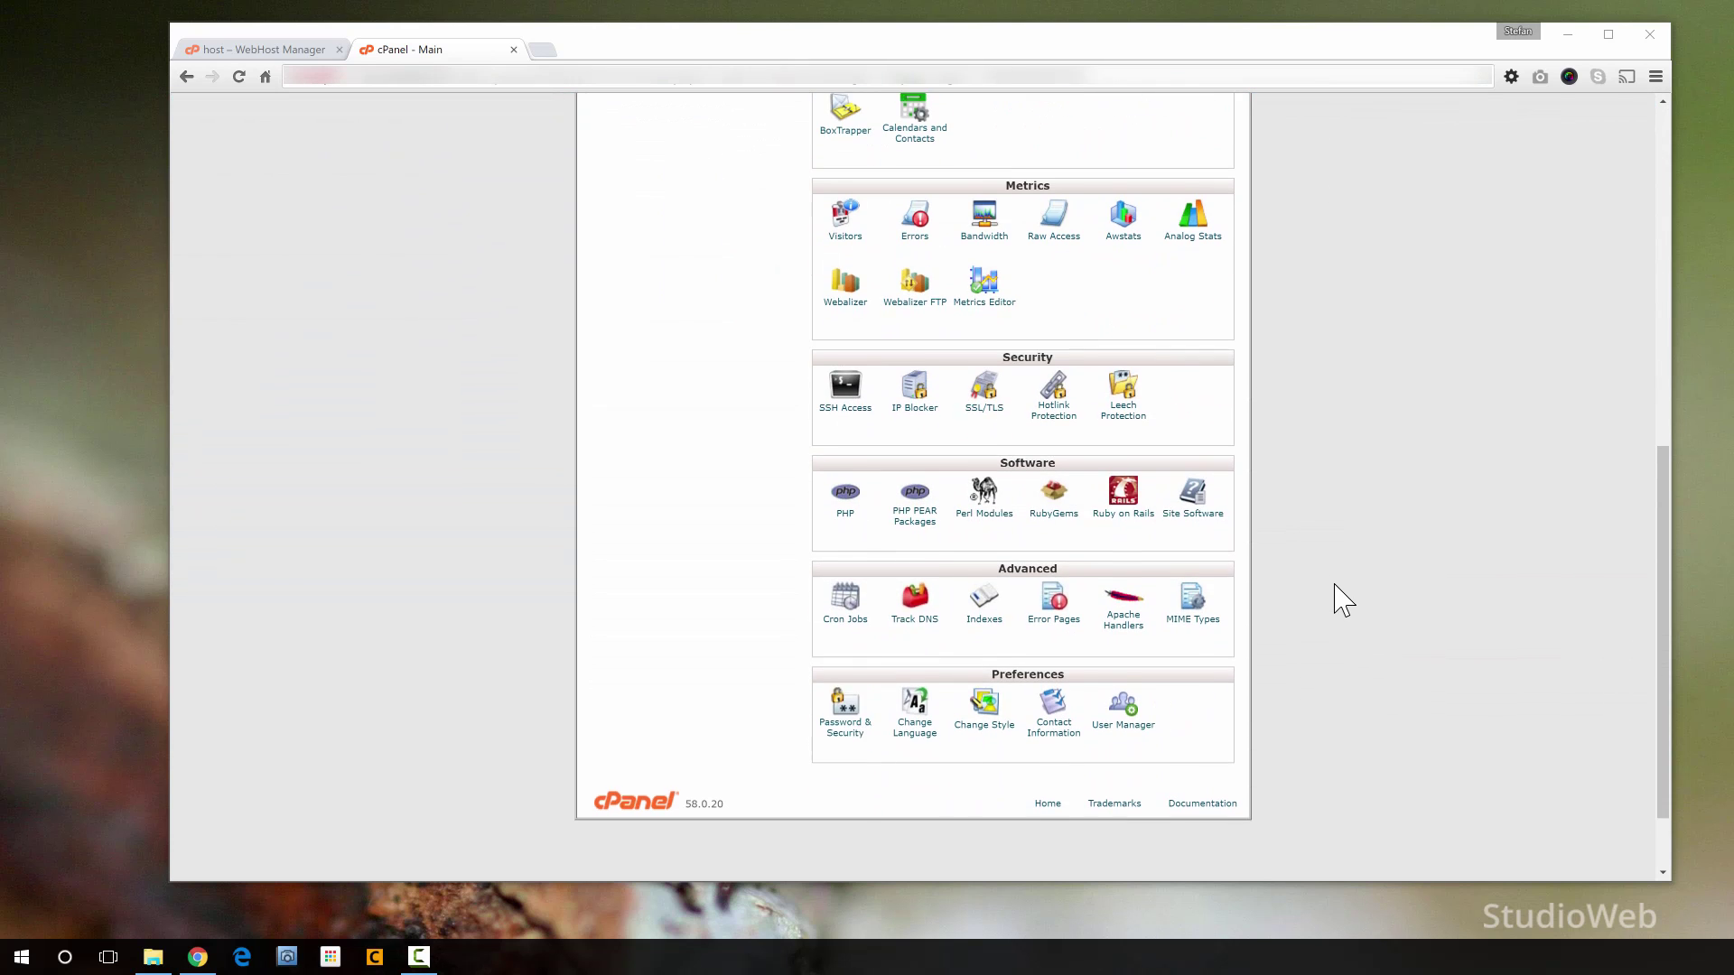
{"action": "scroll", "coordinate": [1343, 599], "scroll_direction": "up", "scroll_amount": 1}
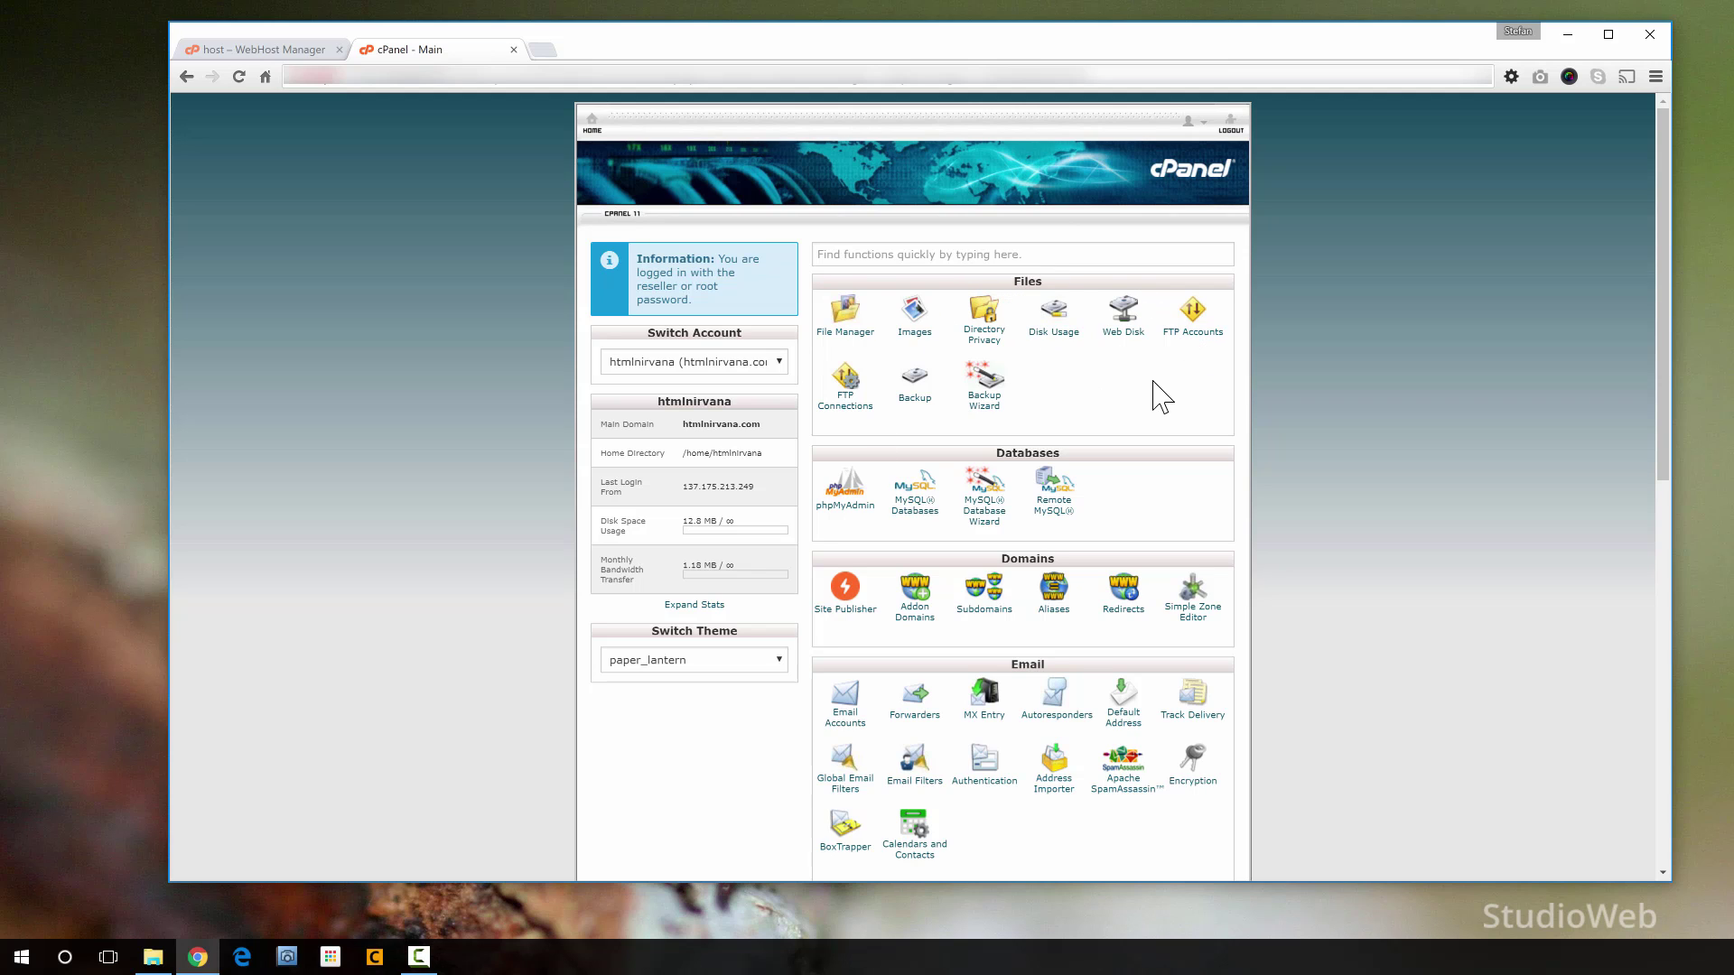
{"action": "left_click", "coordinate": [841, 340]}
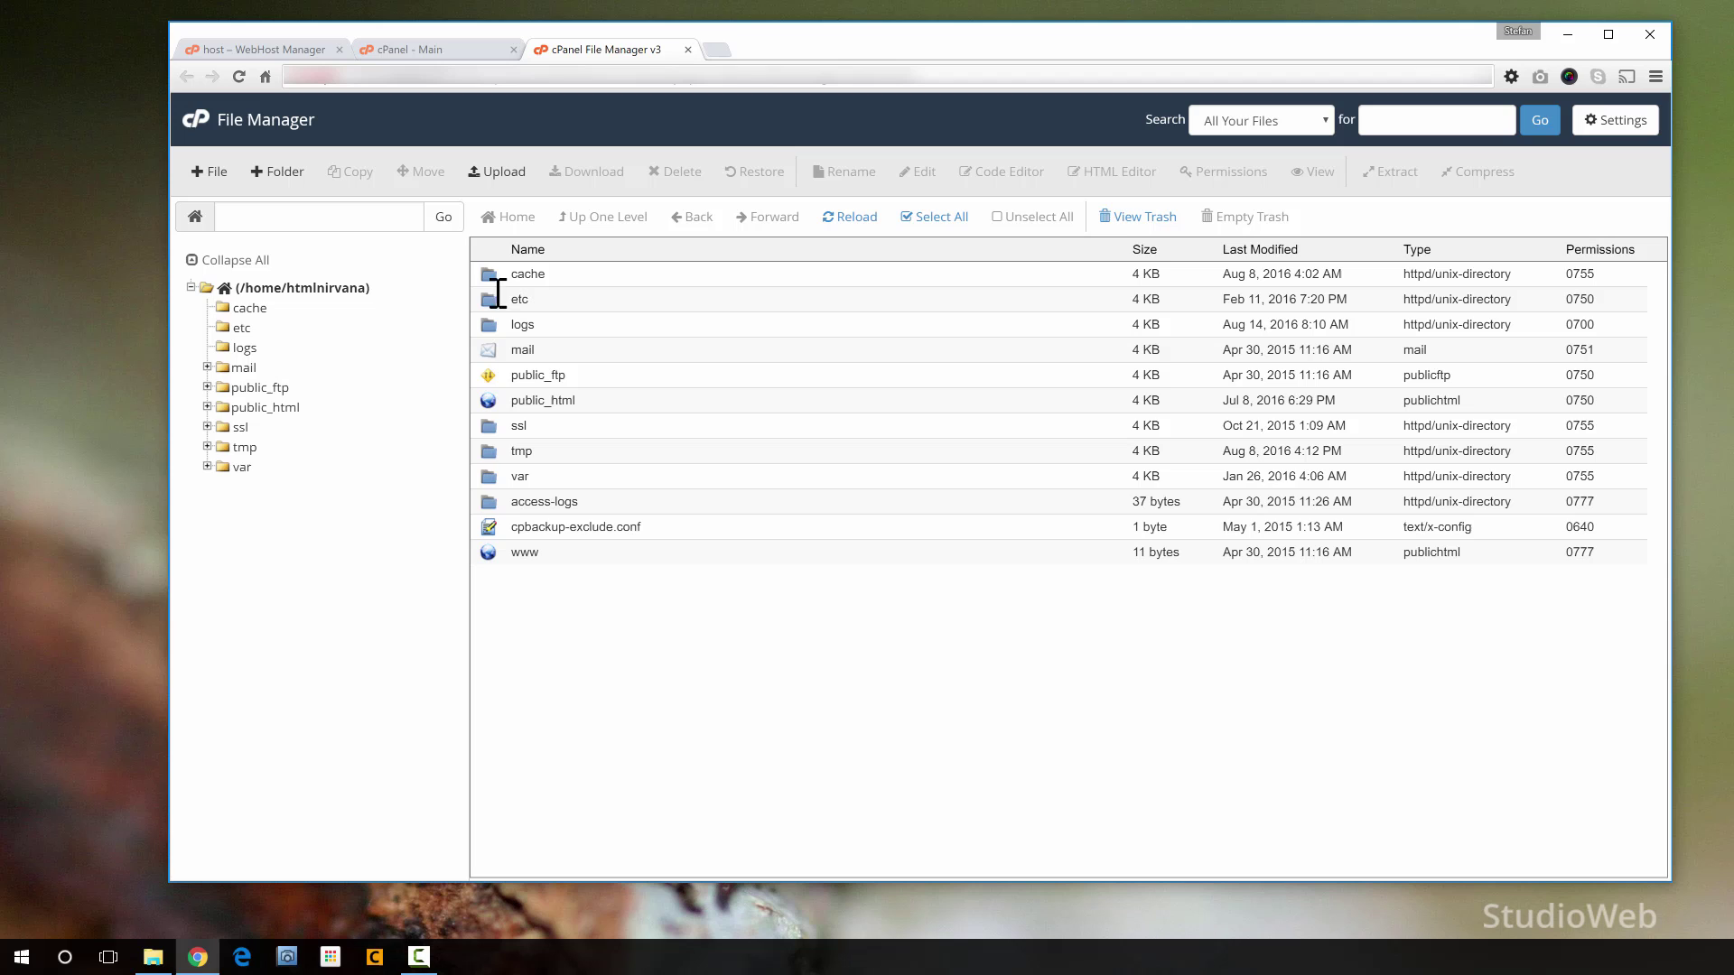
- Expand the home tree and open public_html to list cgi-bin, index.html and pet-shark.jpg
{"action": "left_click", "coordinate": [191, 288]}
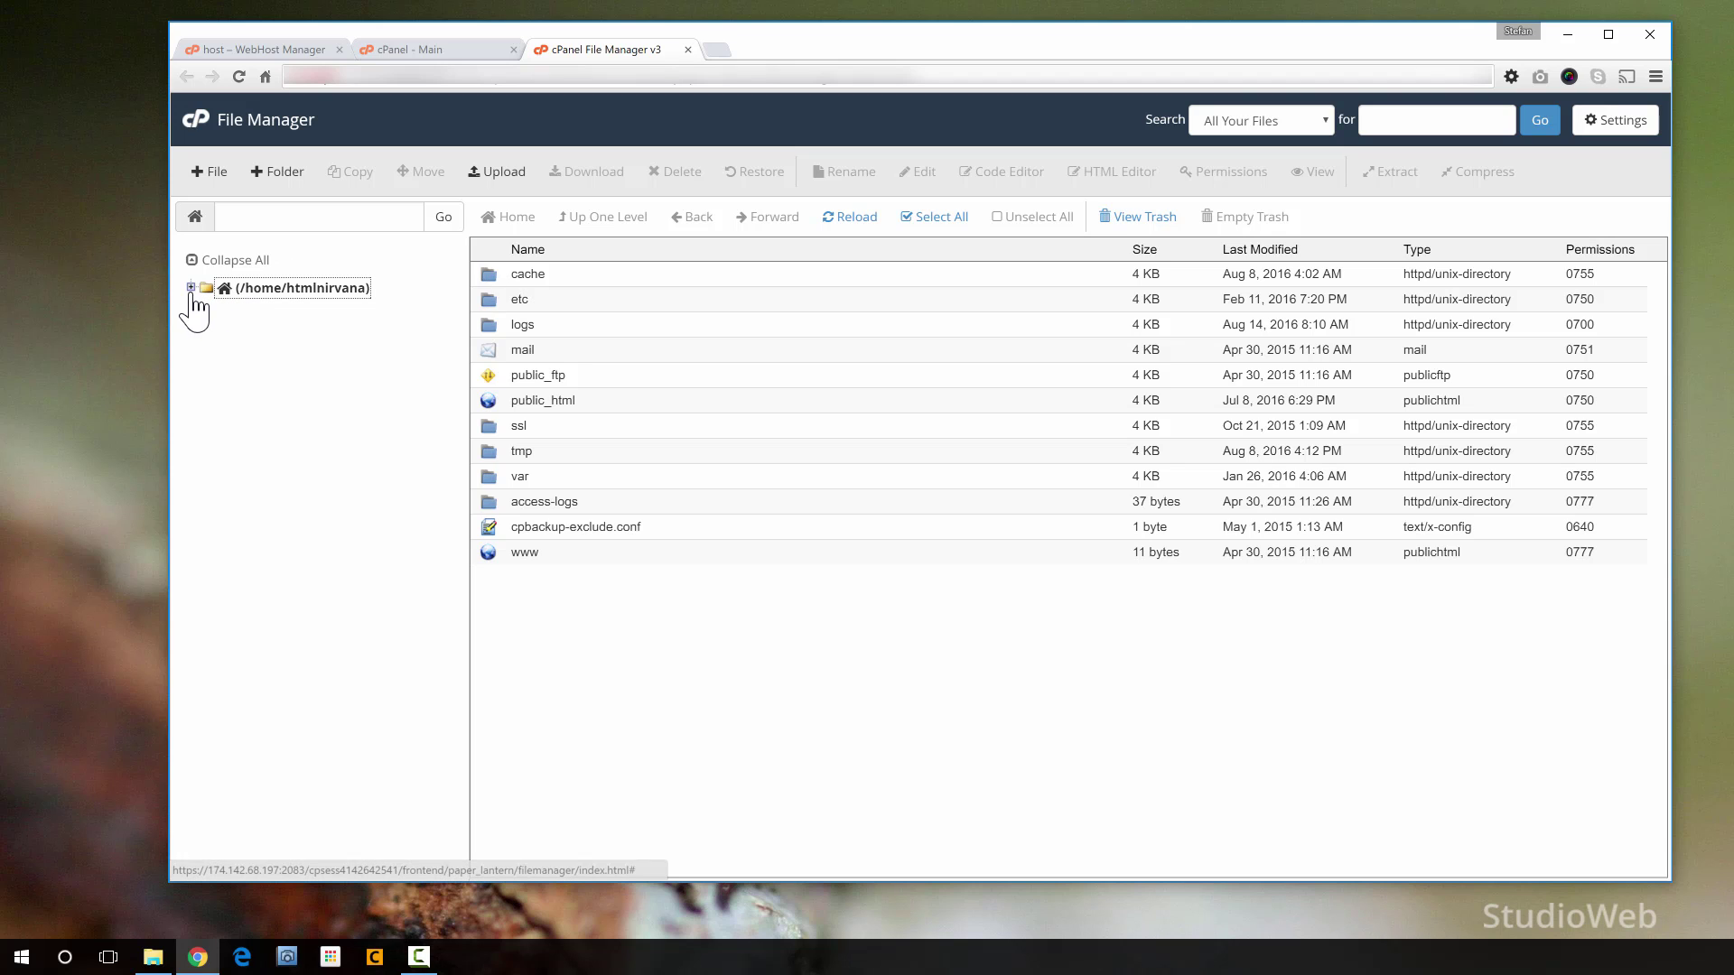
{"action": "left_click", "coordinate": [190, 288]}
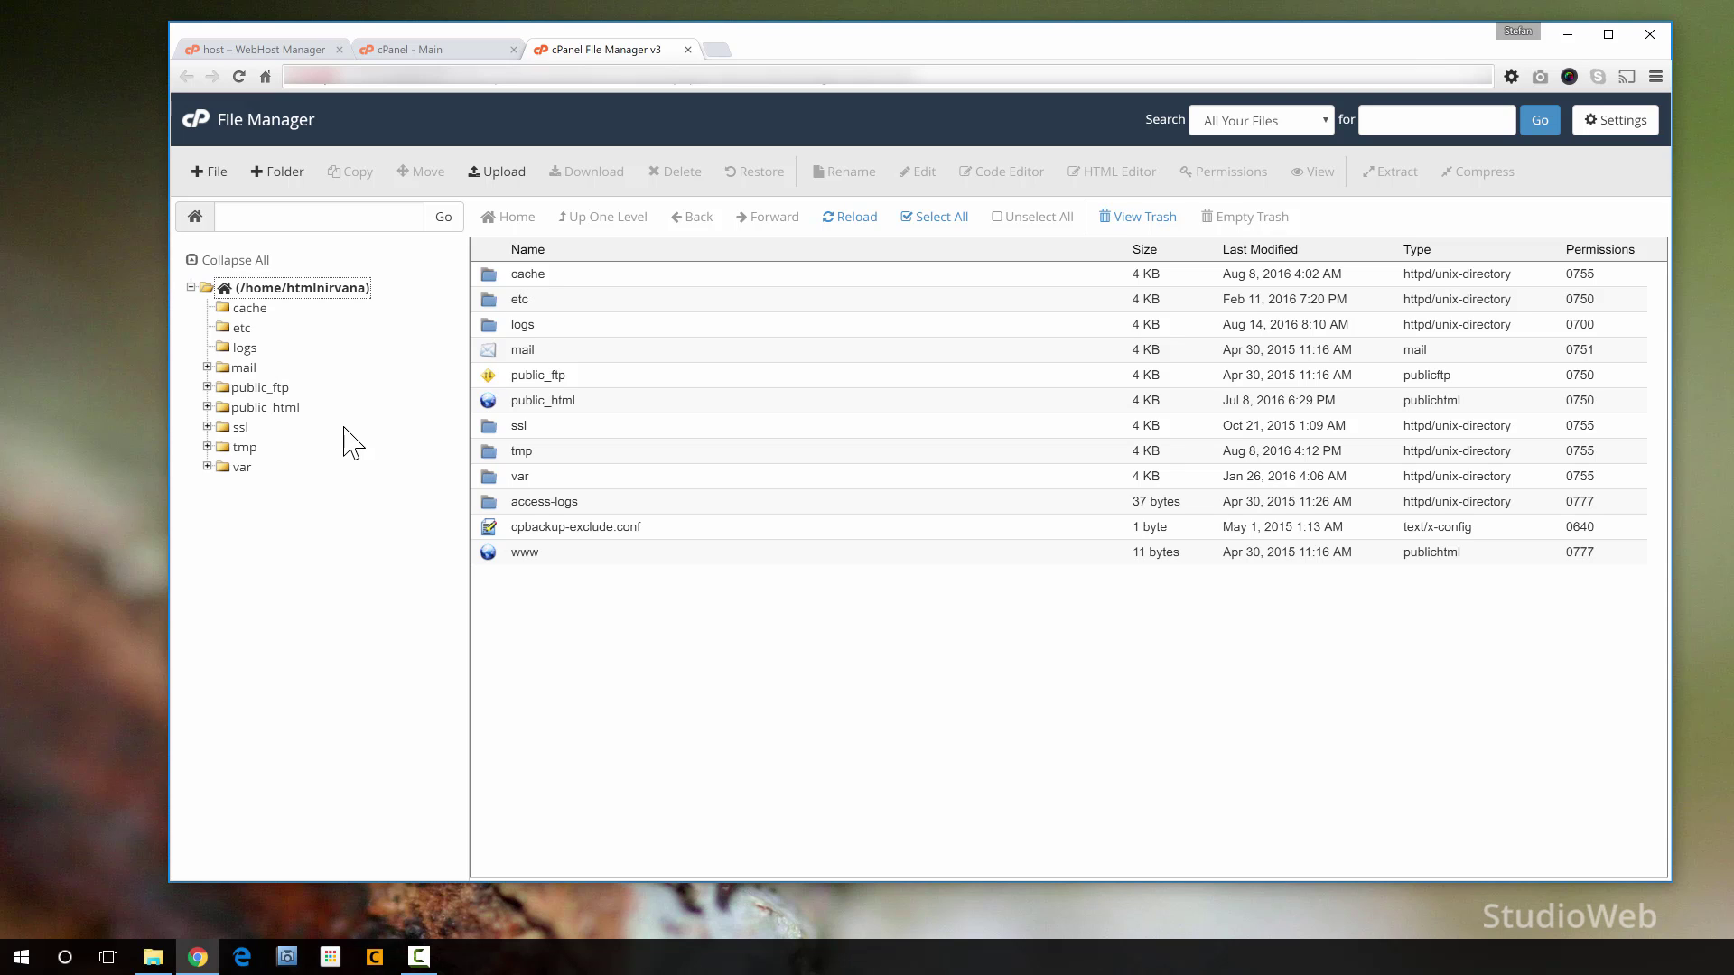
{"action": "left_click", "coordinate": [207, 407]}
{"action": "left_click", "coordinate": [207, 407]}
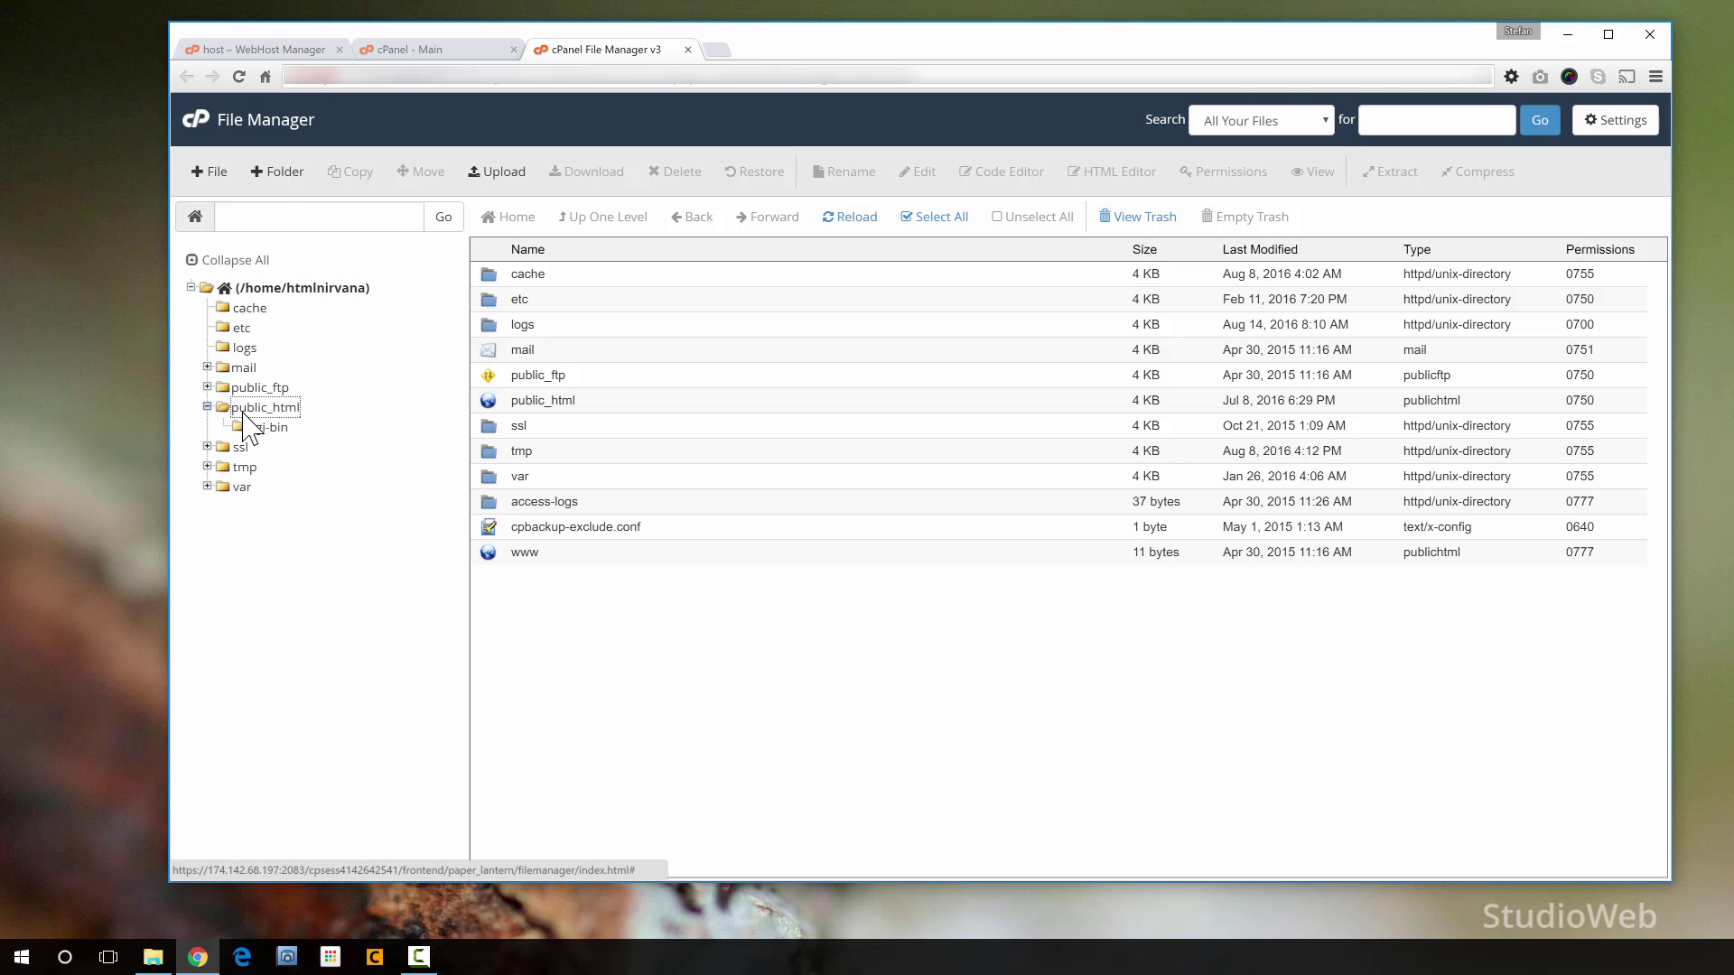
{"action": "left_click", "coordinate": [246, 411]}
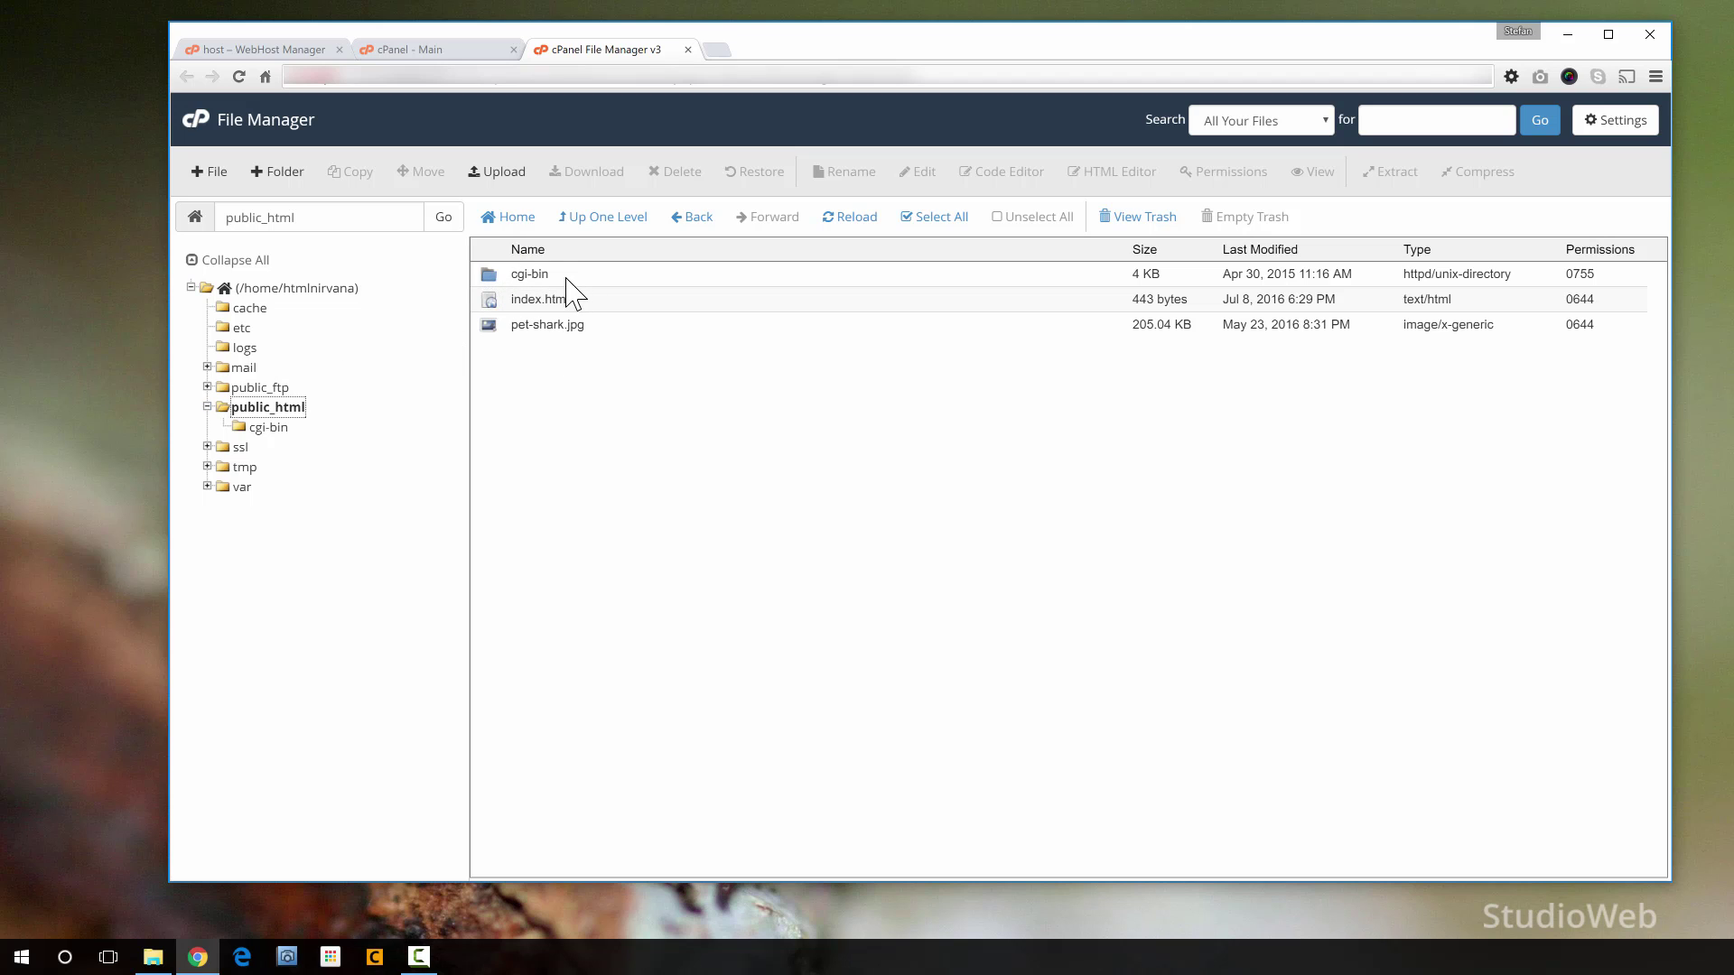
{"action": "left_click", "coordinate": [521, 276]}
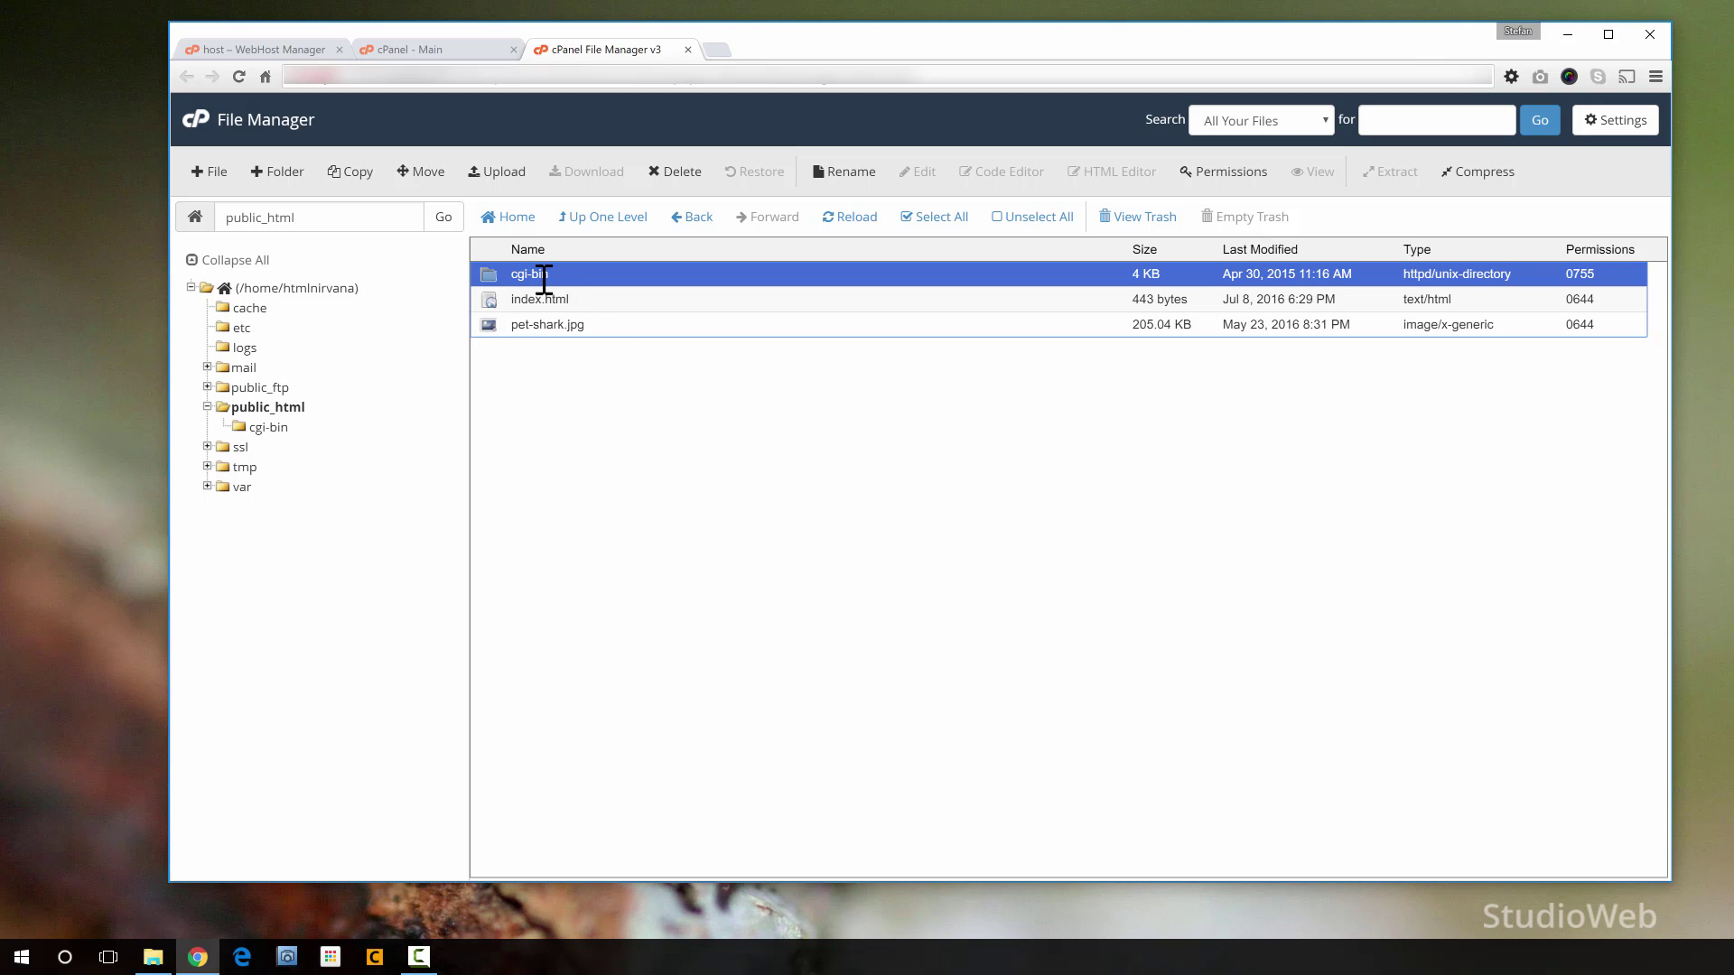
{"action": "key", "text": "Tab"}
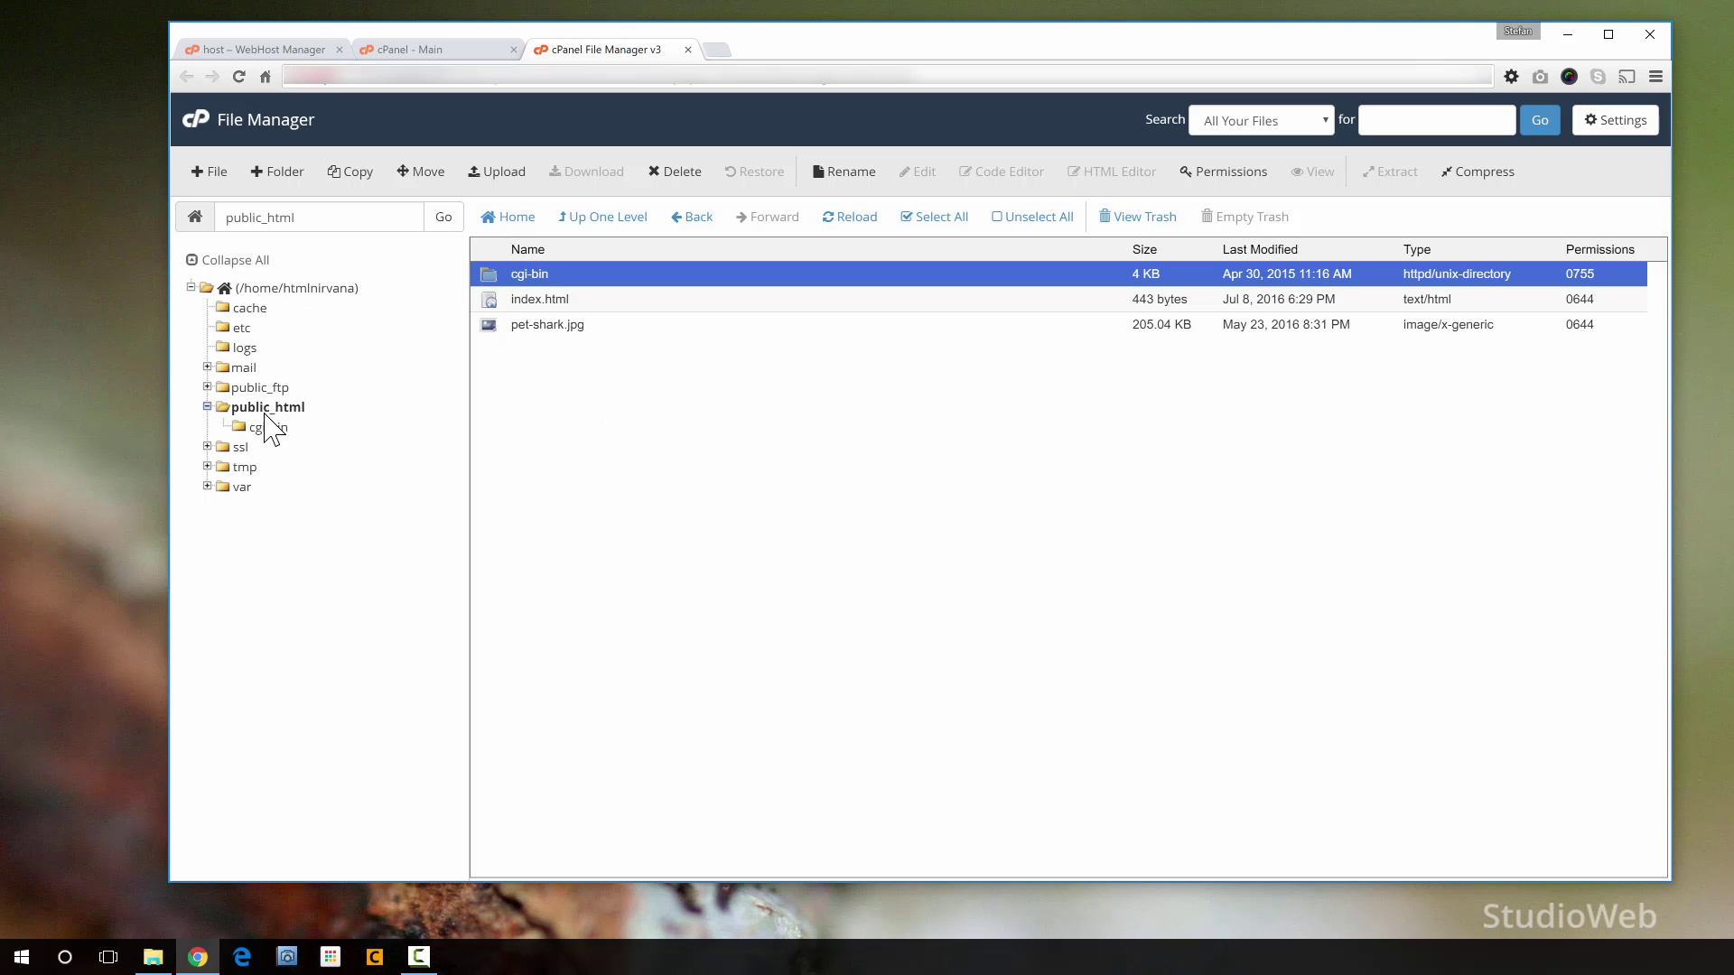
{"action": "left_click", "coordinate": [535, 302]}
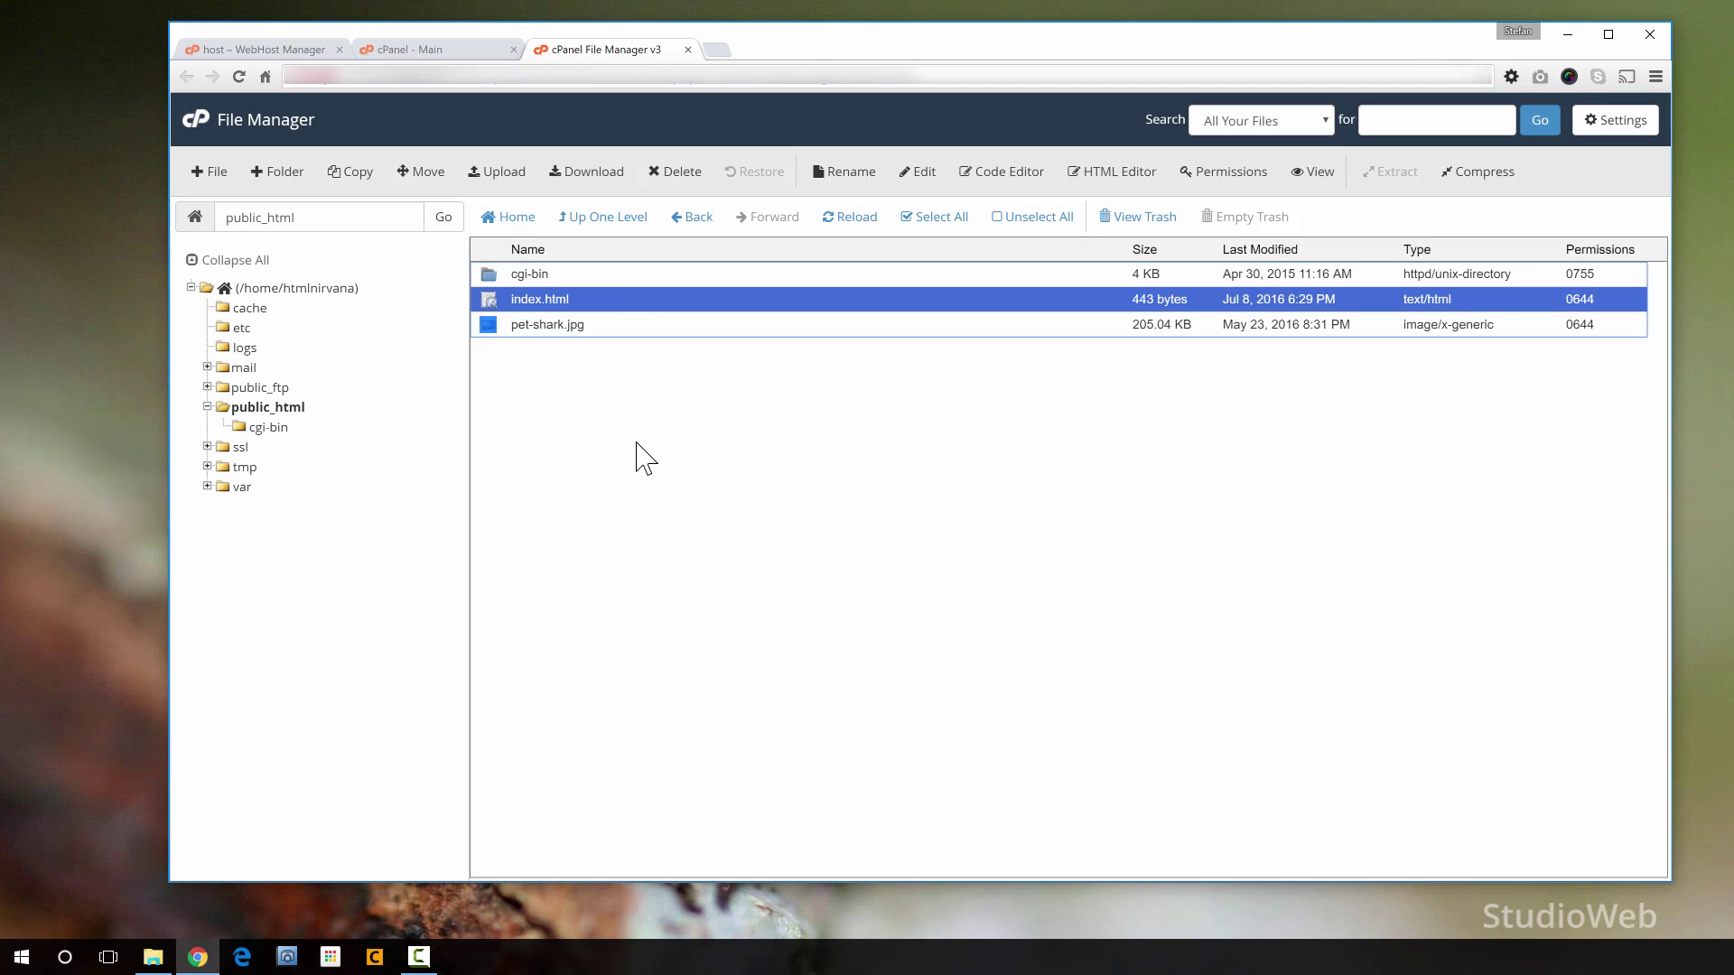
{"action": "left_click", "coordinate": [546, 327]}
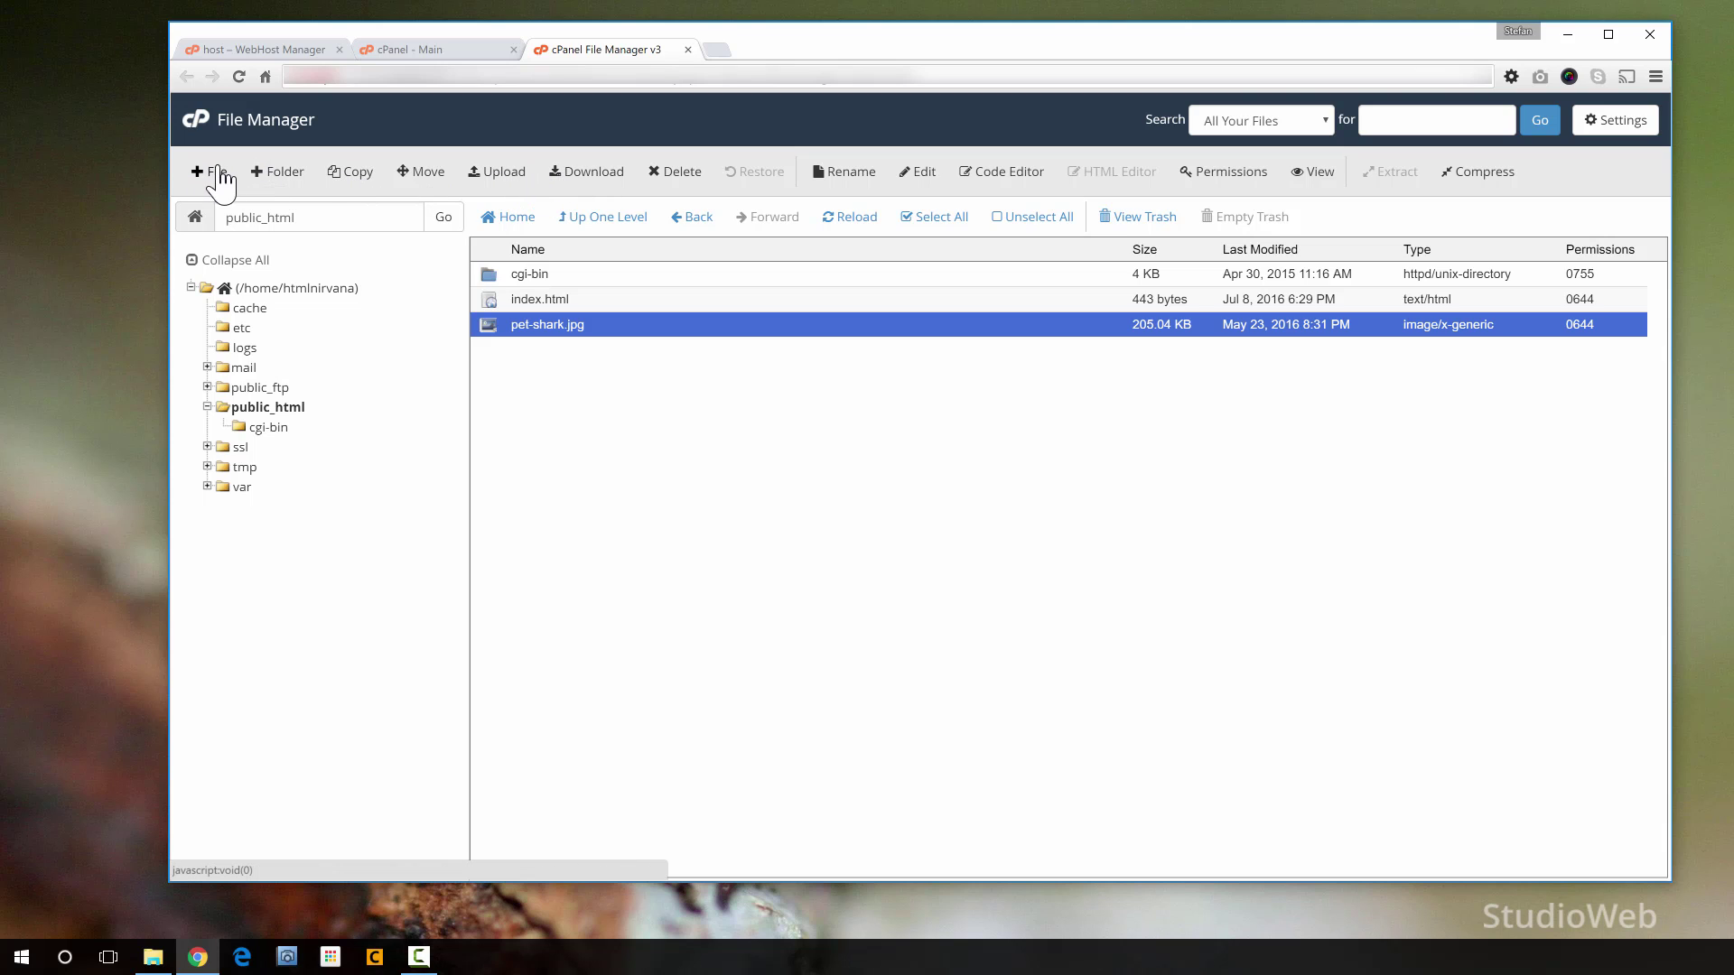
- Create a new images folder and an empty contact.html file, then select contact.html
{"action": "left_click", "coordinate": [280, 172]}
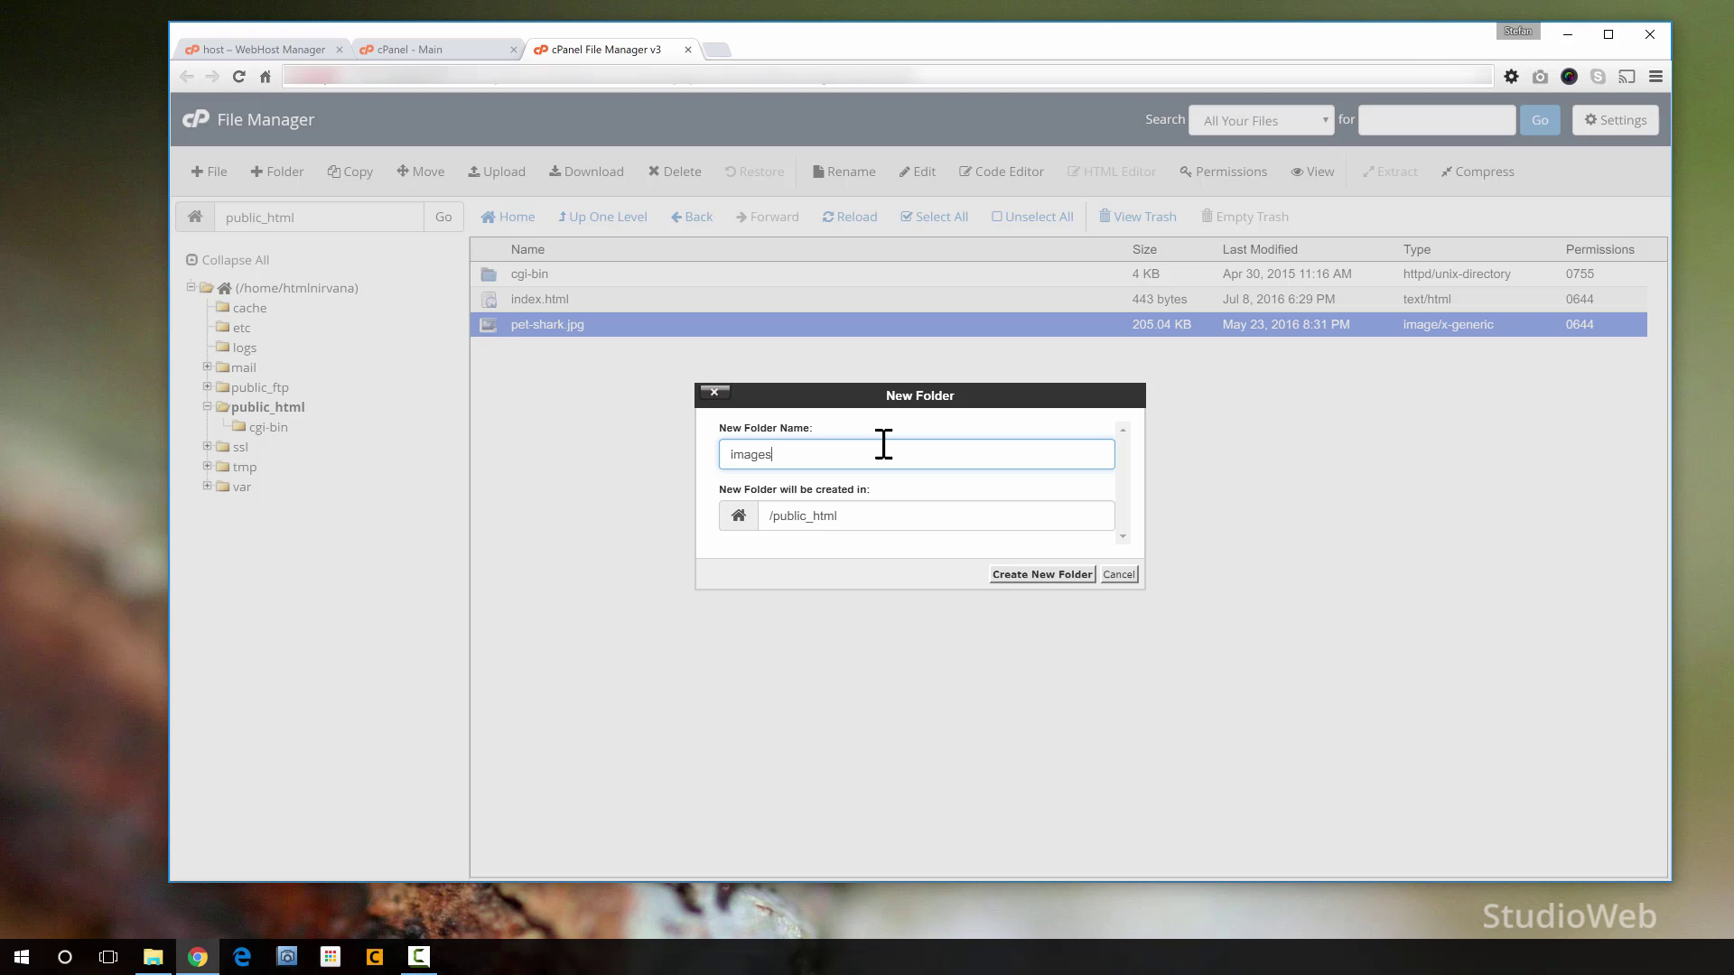
{"action": "left_click", "coordinate": [1034, 576]}
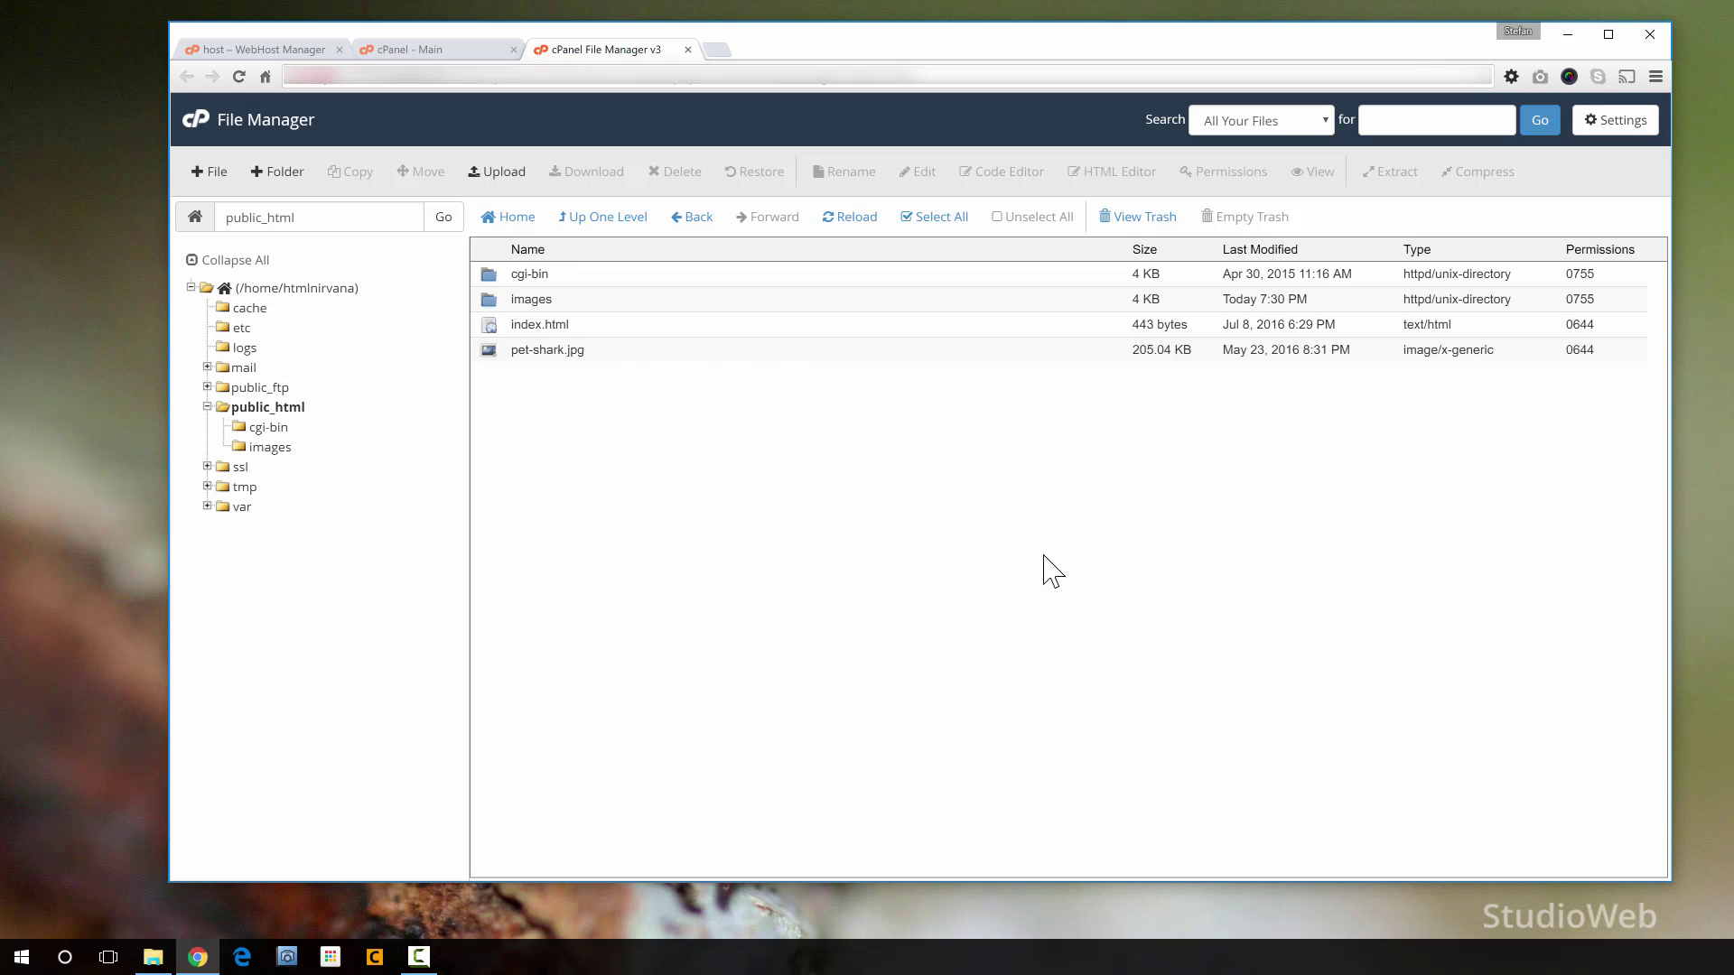
{"action": "left_click", "coordinate": [211, 171]}
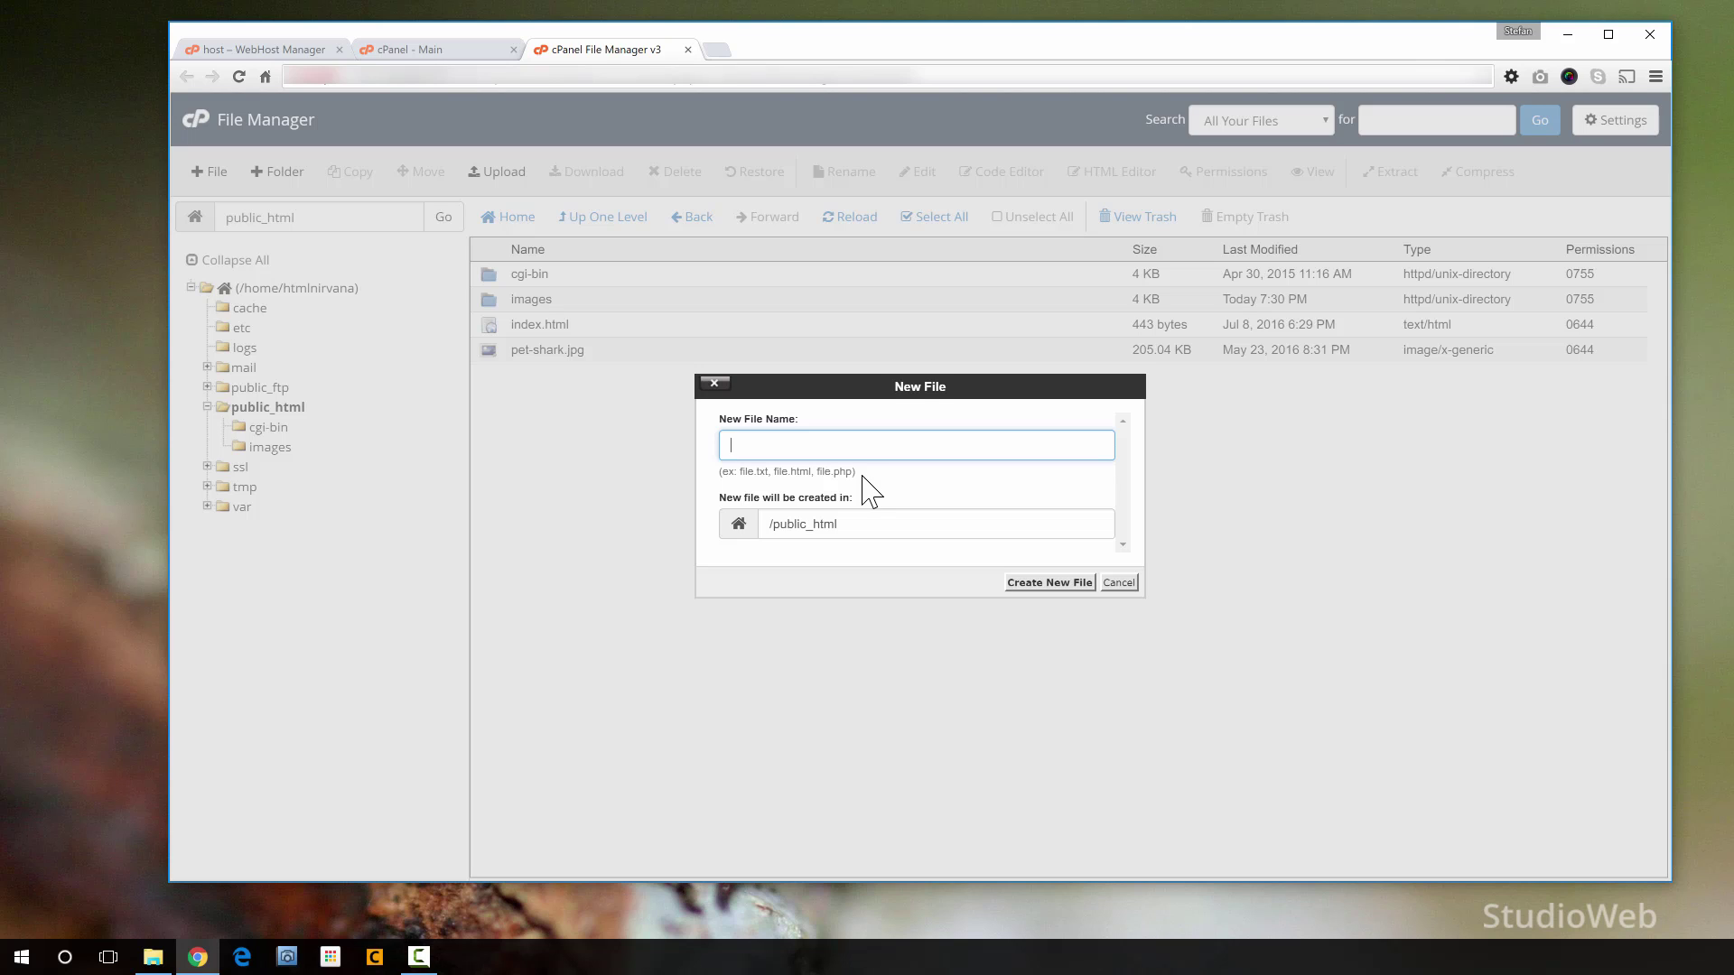
{"action": "type", "text": "contact.html"}
{"action": "left_click", "coordinate": [1016, 582]}
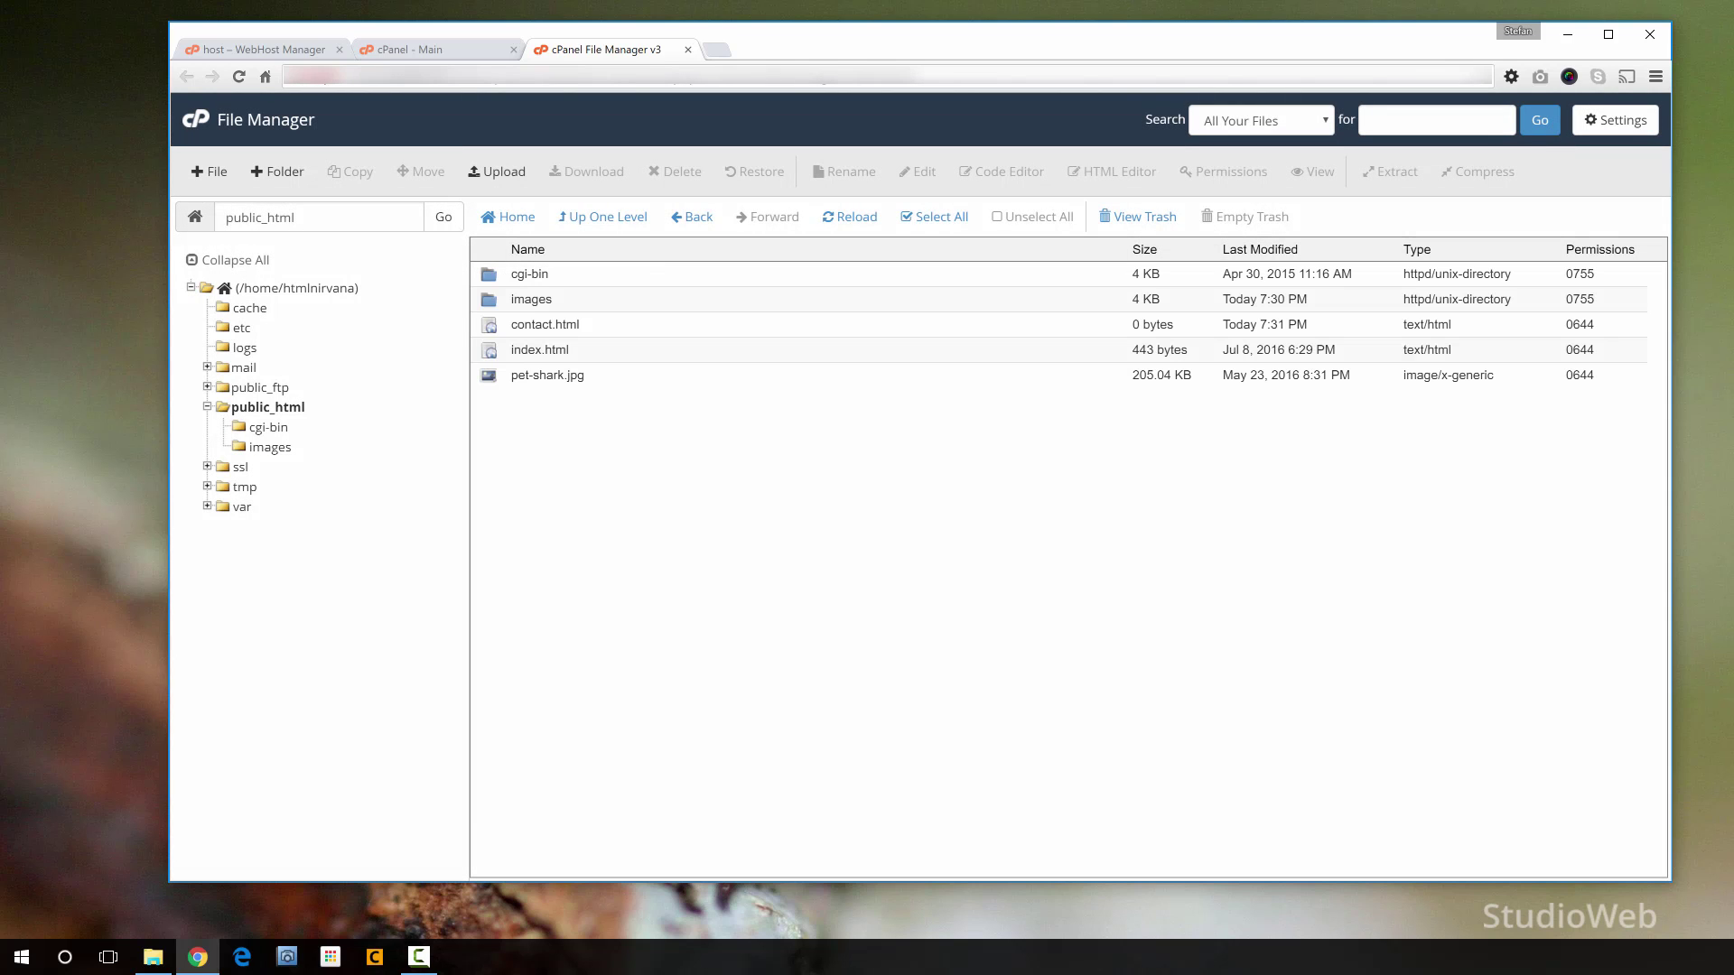
{"action": "left_click", "coordinate": [515, 324]}
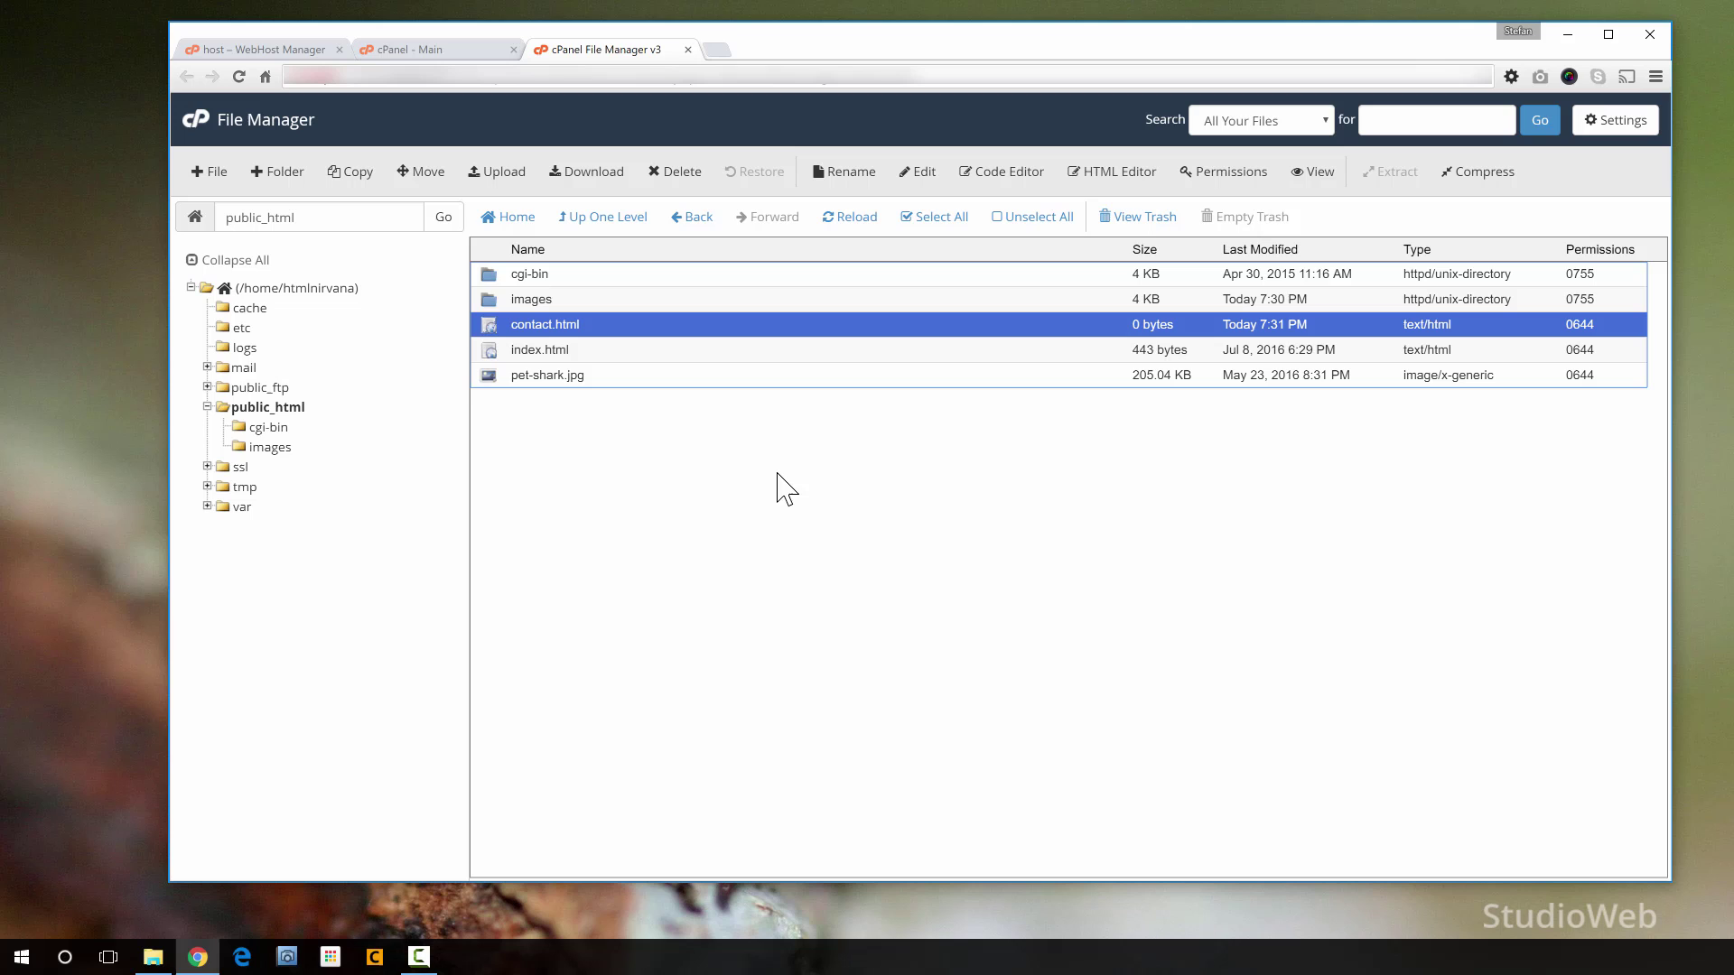
- Open contact.html in the visual HTML Editor using its HTML Edit action
{"action": "right_click", "coordinate": [513, 326]}
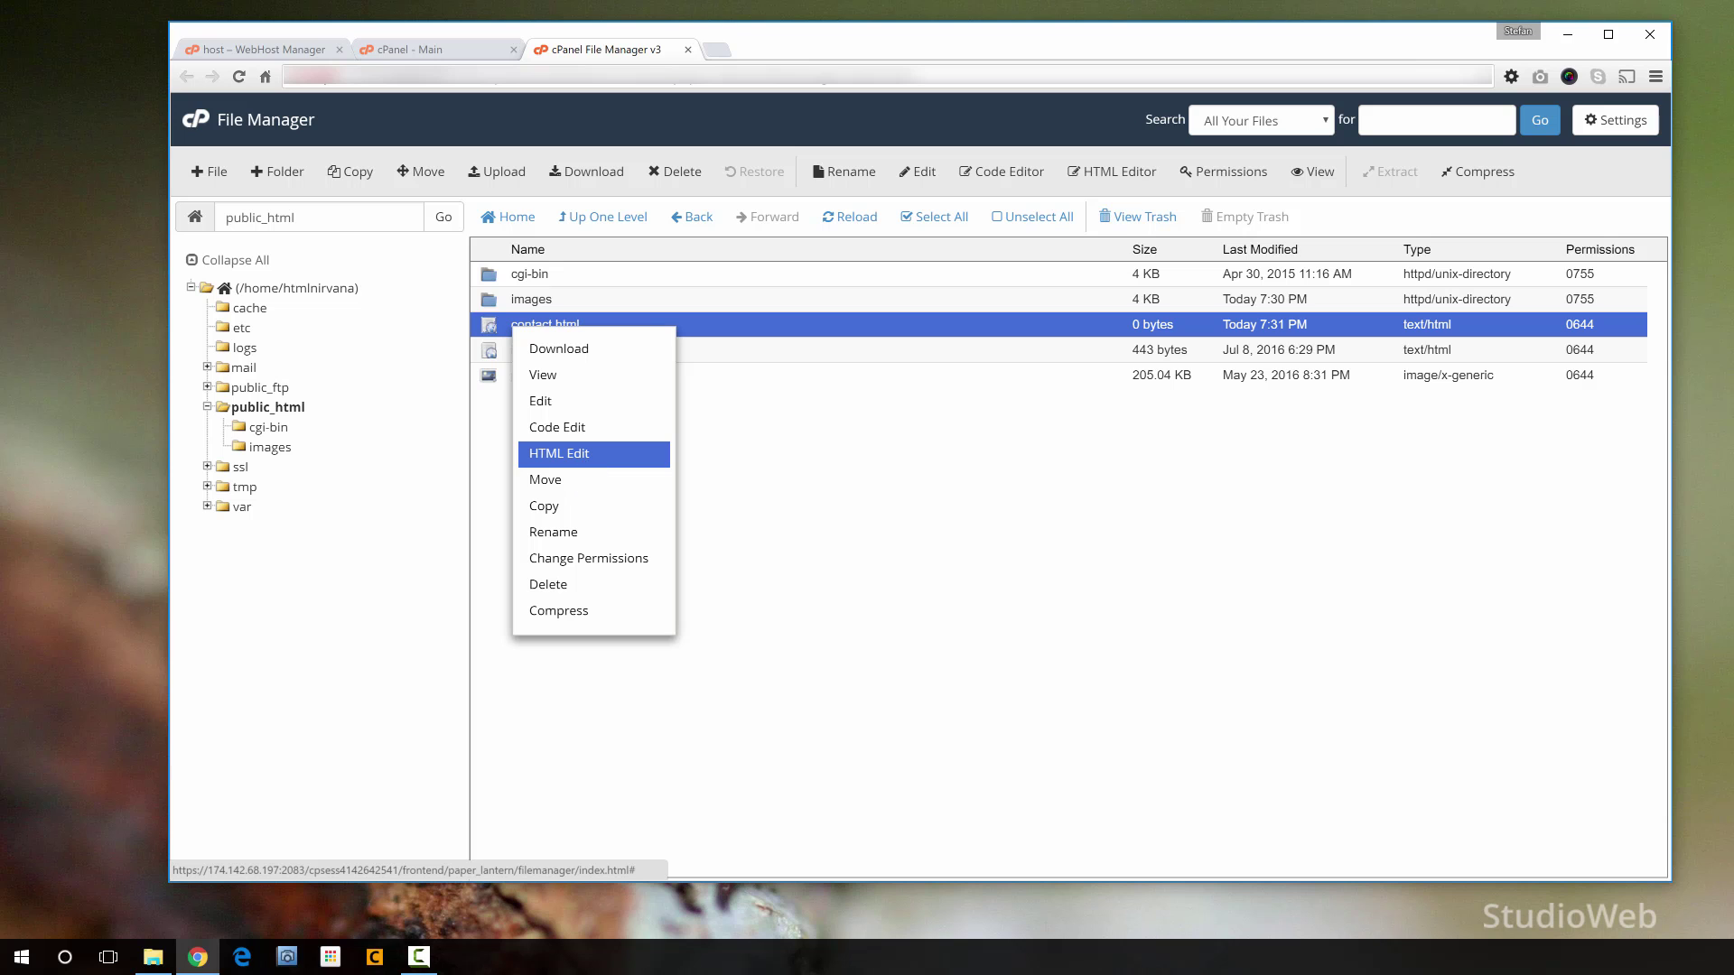
{"action": "left_click", "coordinate": [559, 453]}
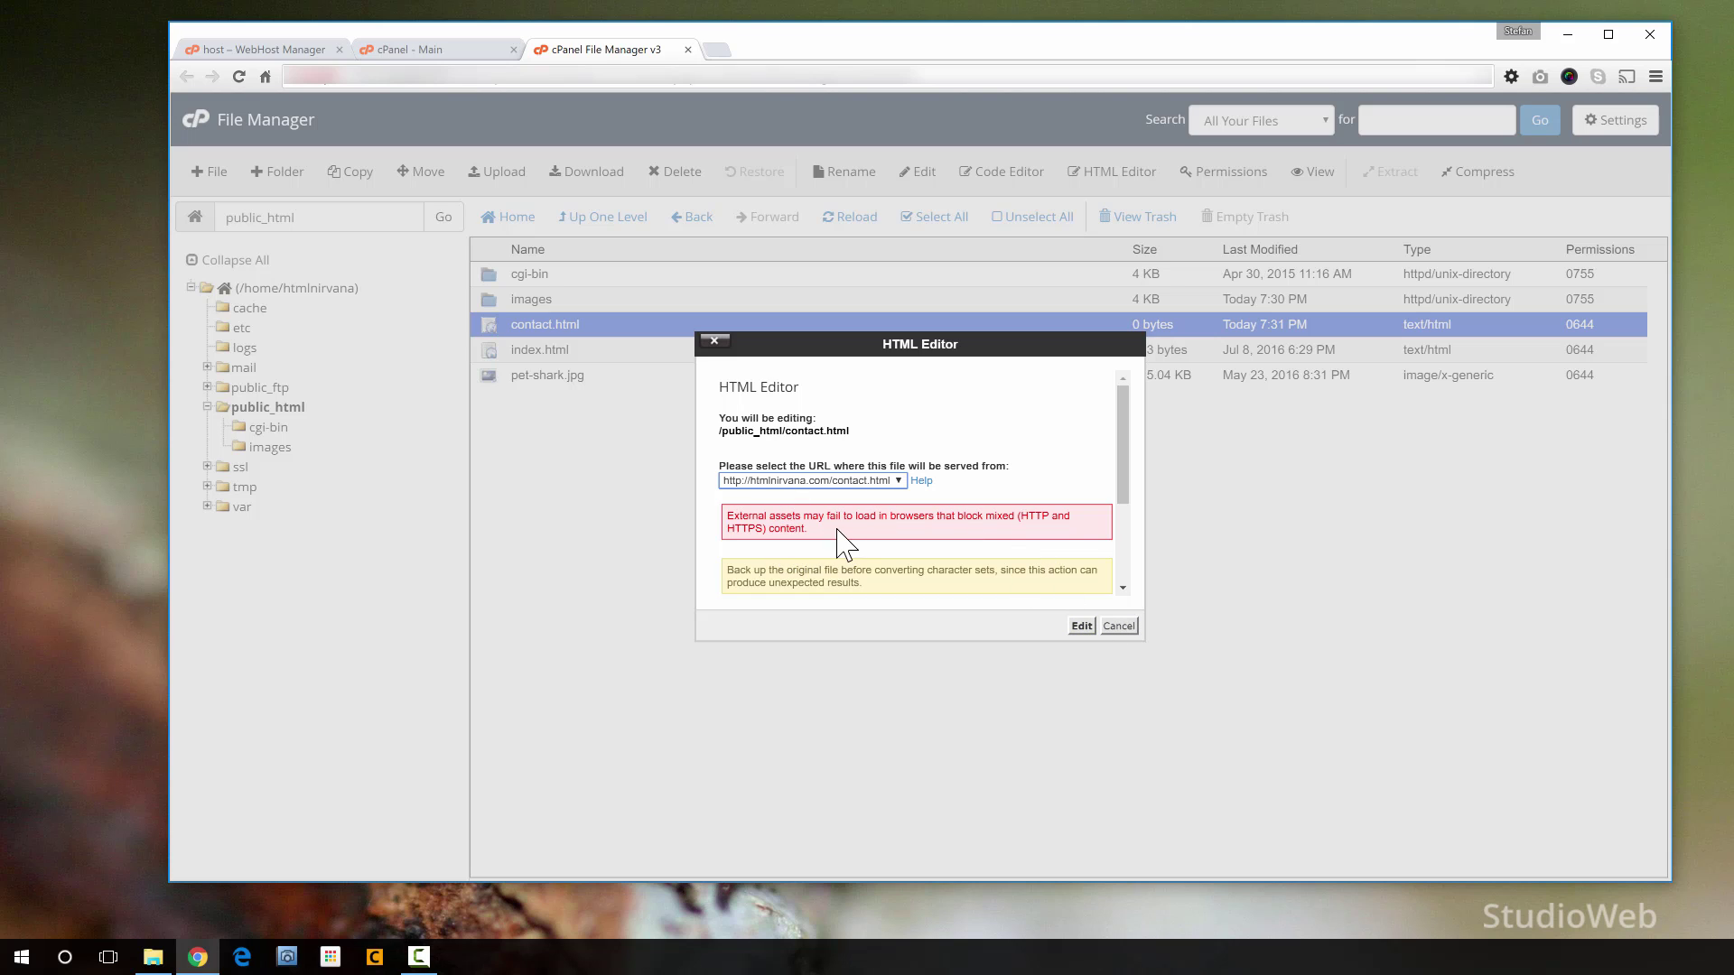
{"action": "left_click_drag", "start_coordinate": [847, 542], "coordinate": [728, 518]}
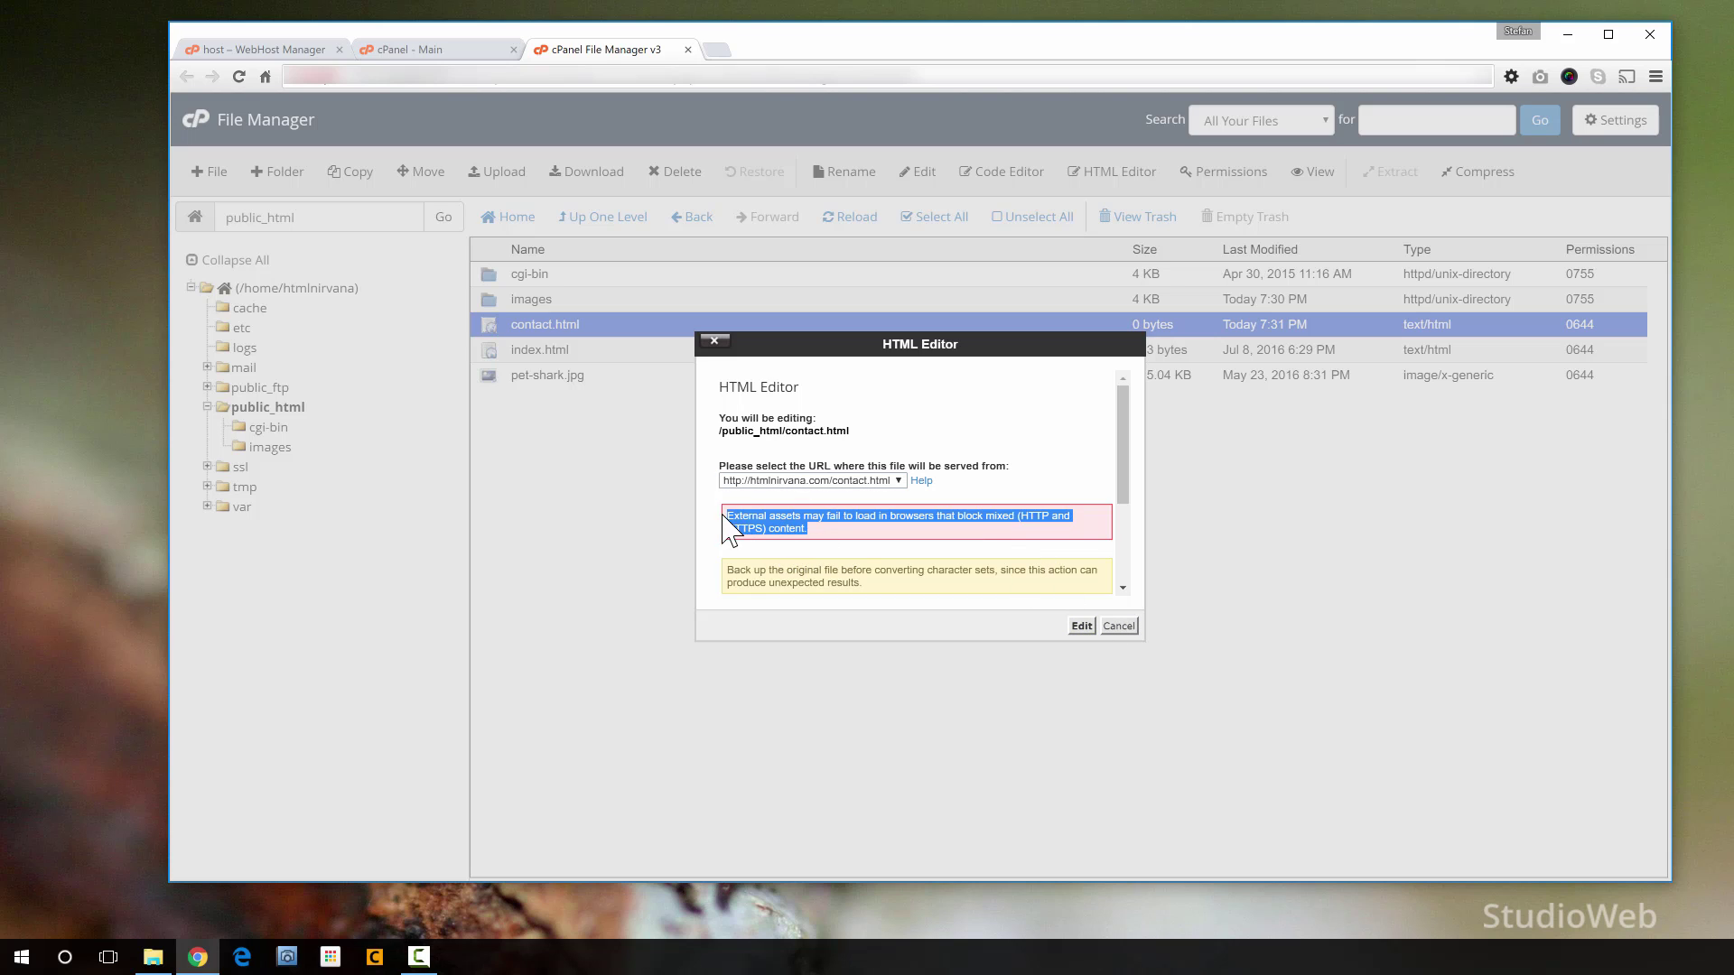
{"action": "left_click", "coordinate": [1082, 627]}
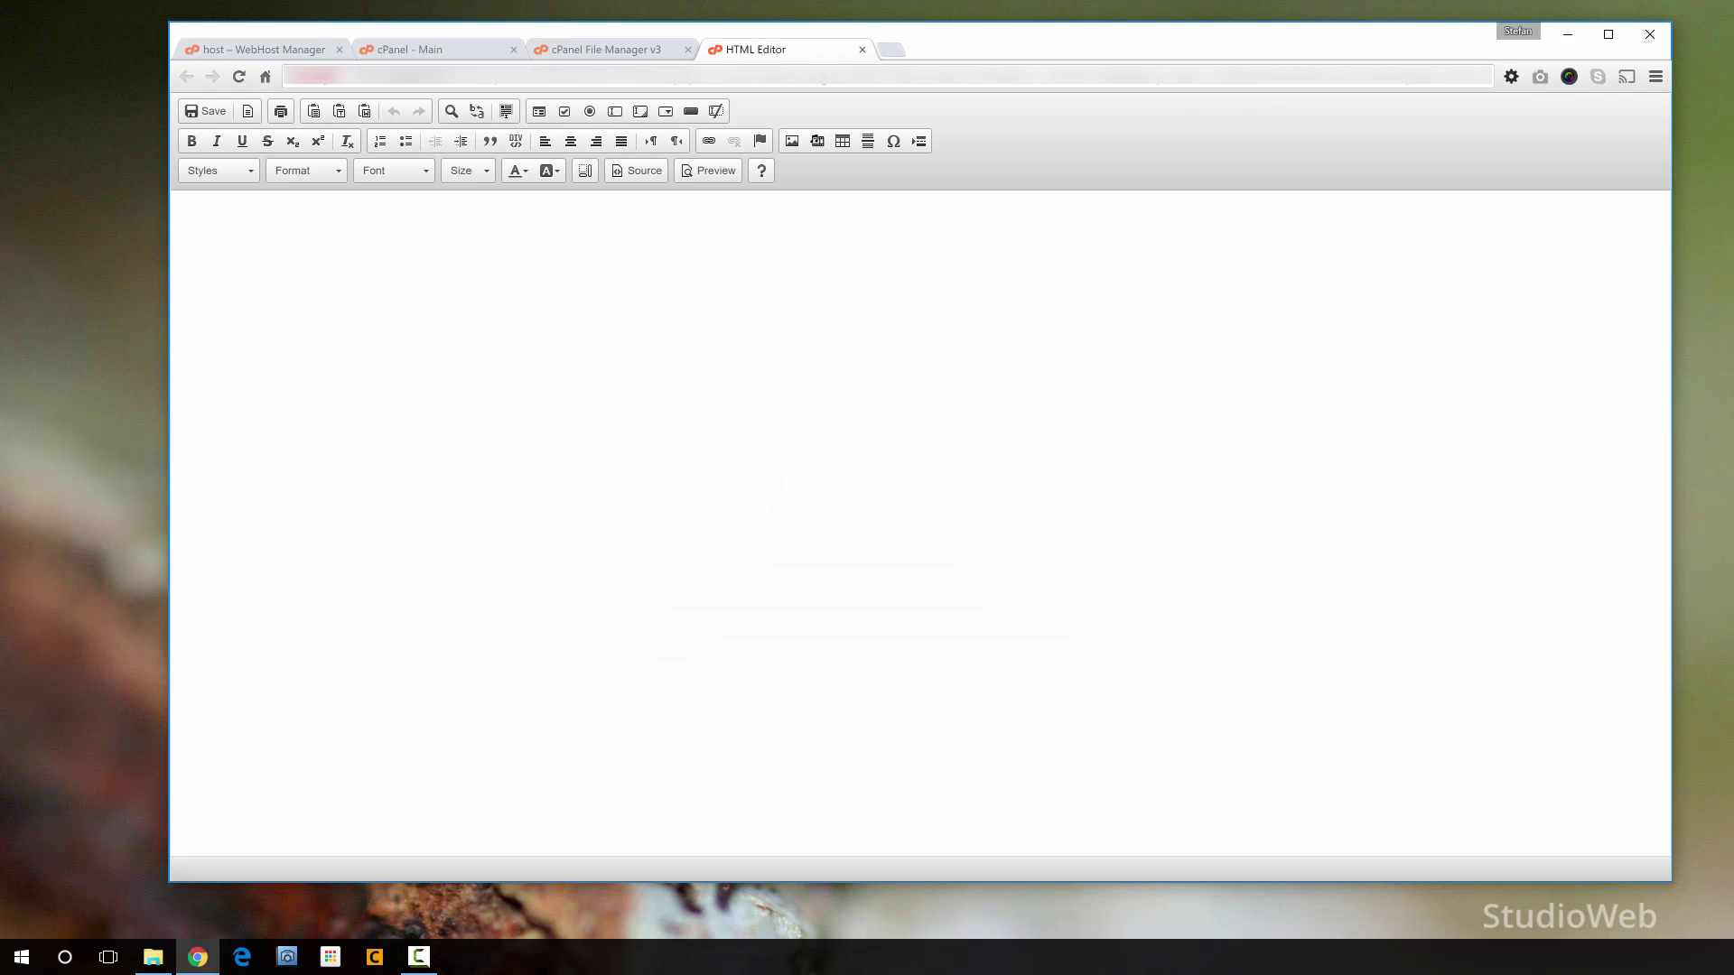
- Write 'Hi!' in contact.html, make it bold and underlined, save, and close the editor
{"action": "left_click", "coordinate": [460, 322]}
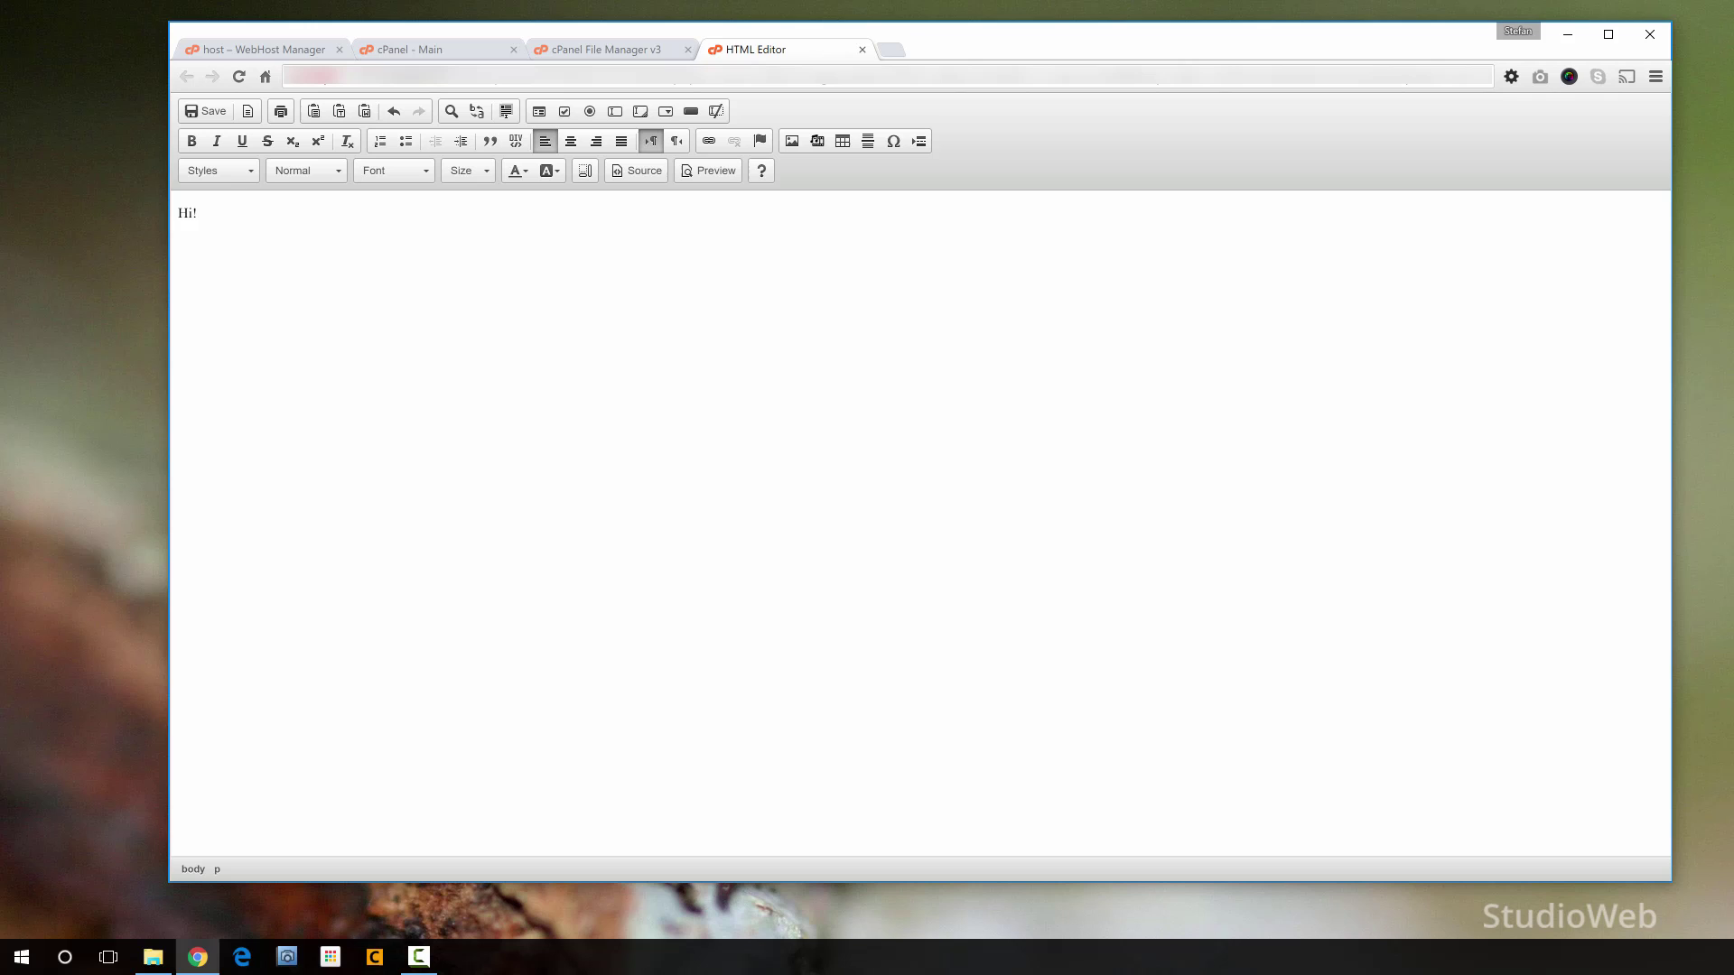
{"action": "left_click_drag", "start_coordinate": [204, 213], "coordinate": [178, 213]}
{"action": "left_click", "coordinate": [191, 141]}
{"action": "left_click", "coordinate": [242, 142]}
{"action": "left_click", "coordinate": [371, 358]}
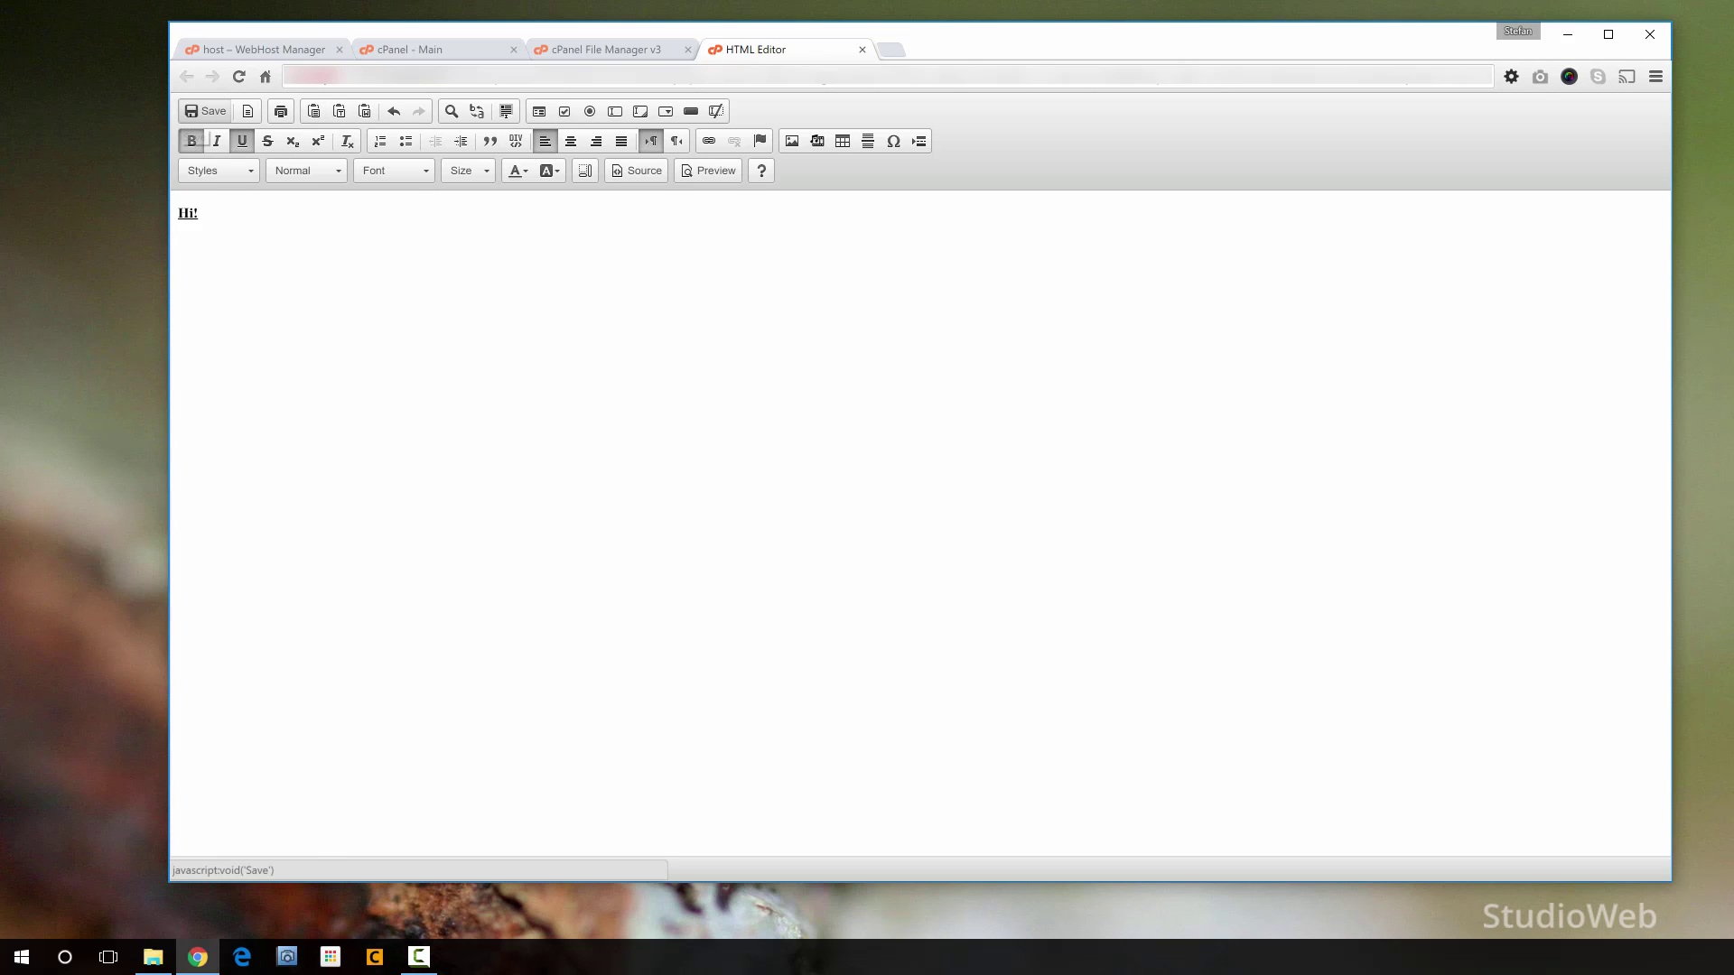
{"action": "left_click", "coordinate": [205, 111]}
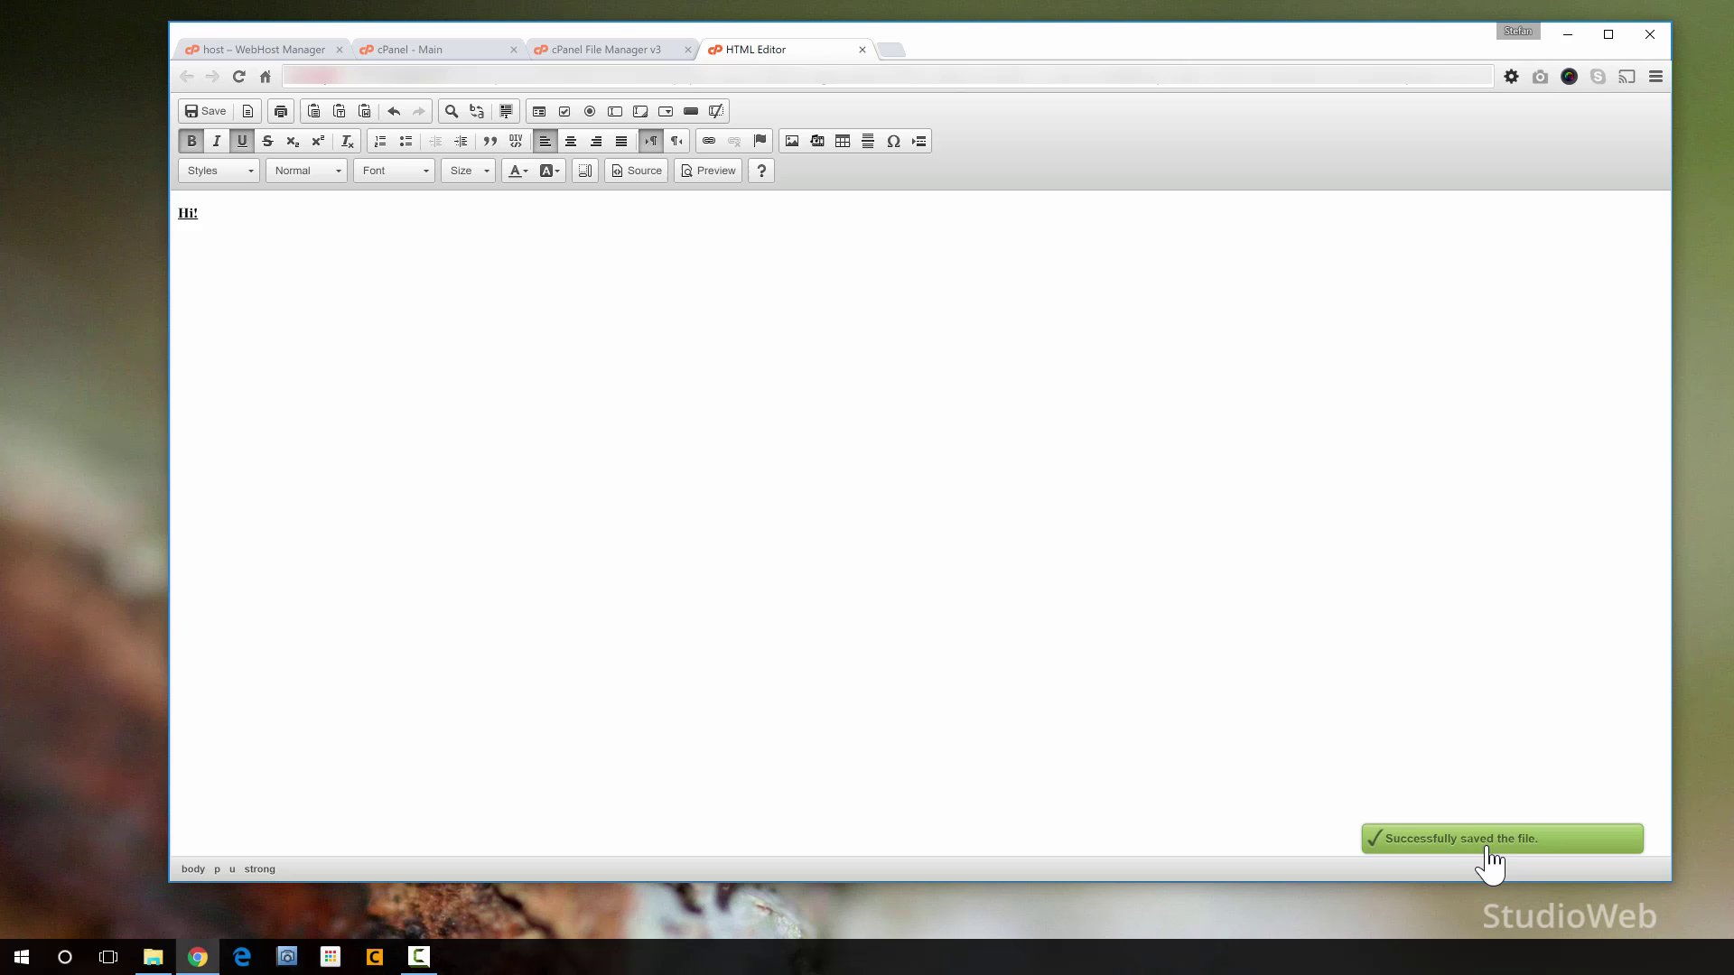
{"action": "left_click", "coordinate": [861, 50]}
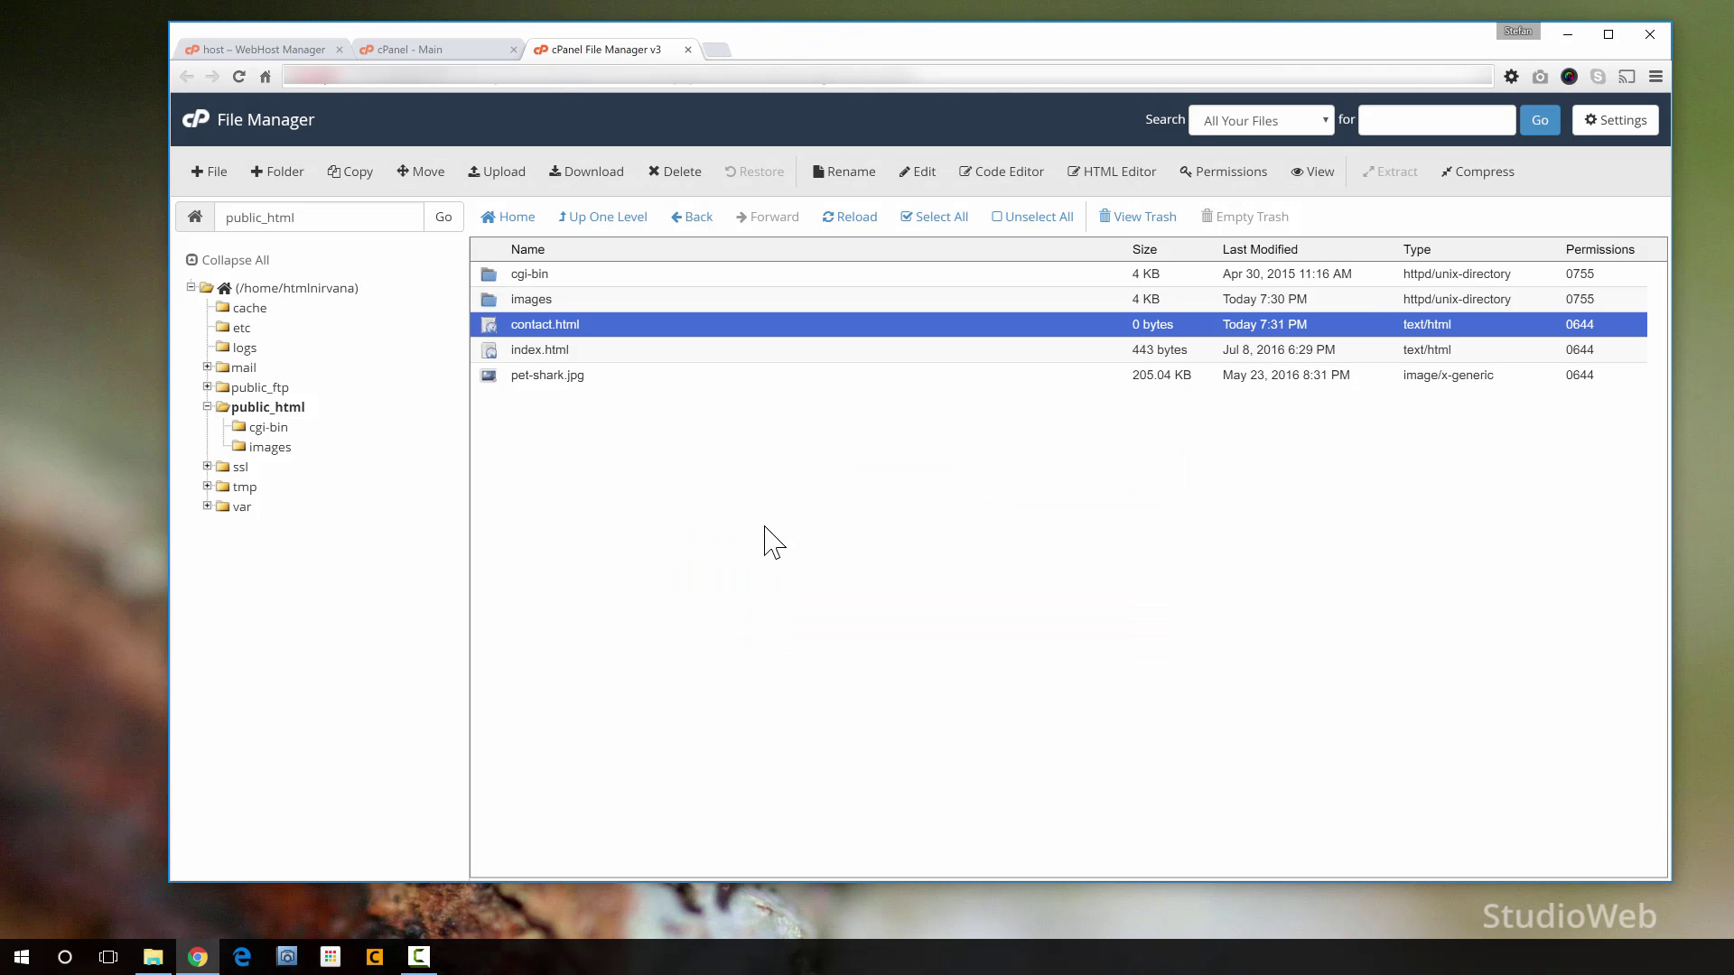
- Reopen contact.html to review its saved HTML markup, then close the file view
{"action": "left_click", "coordinate": [547, 354]}
{"action": "left_click", "coordinate": [515, 327]}
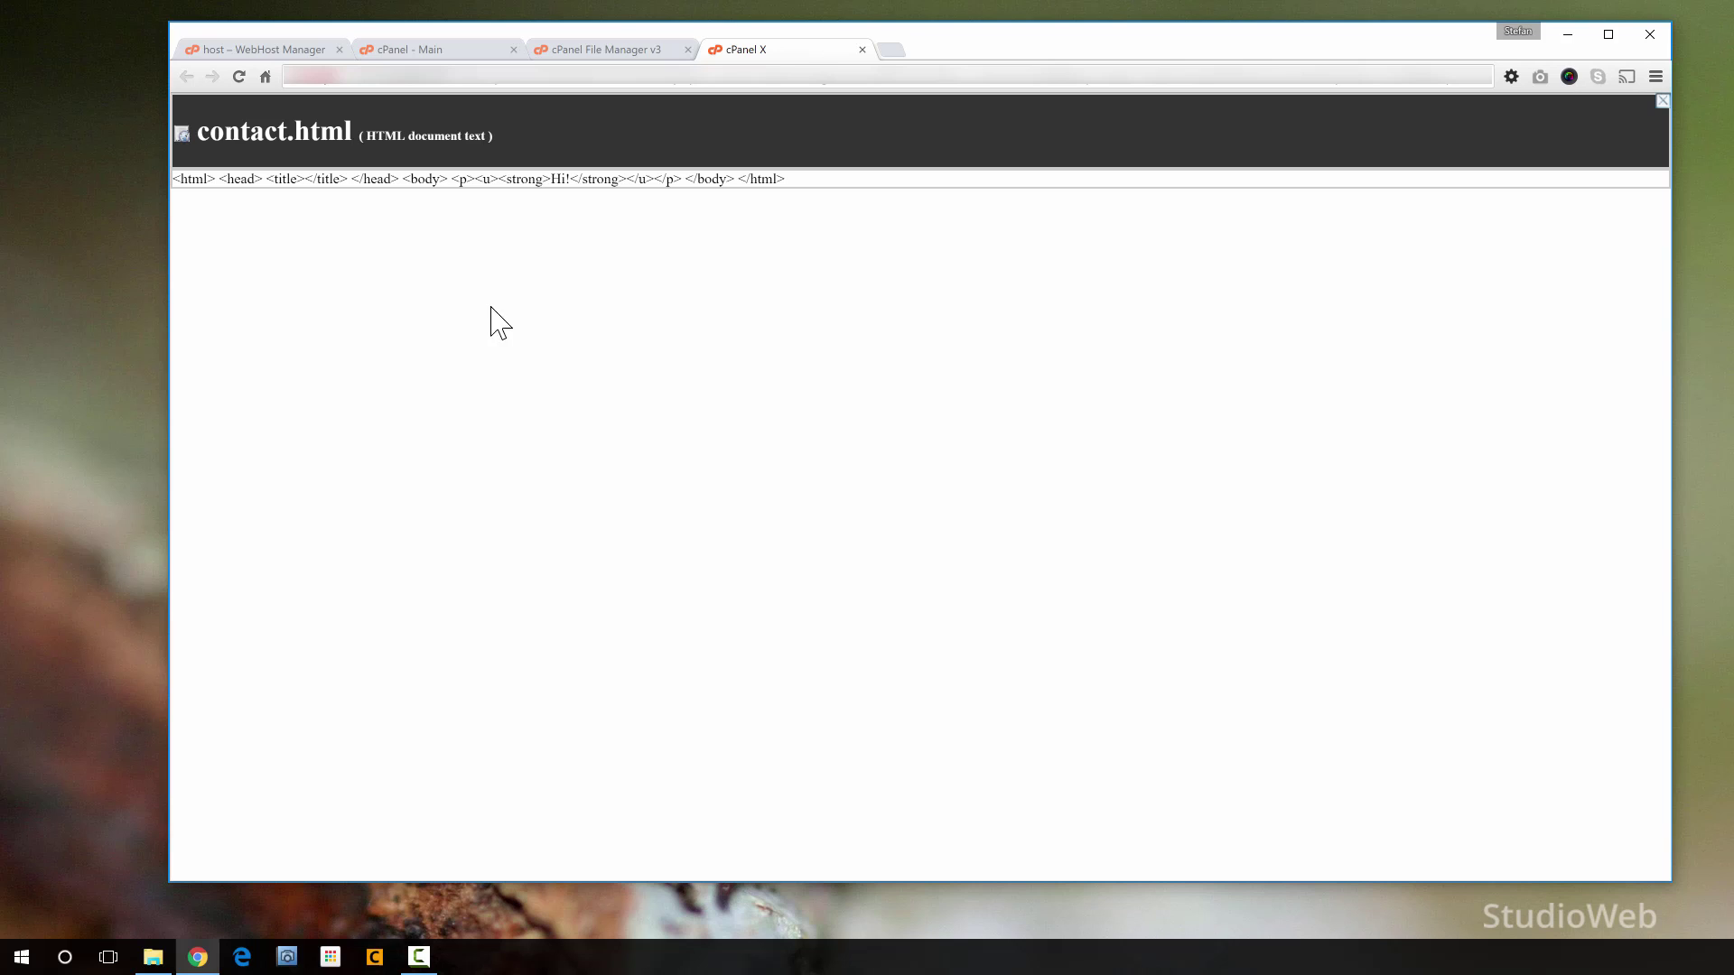
{"action": "left_click_drag", "start_coordinate": [791, 181], "coordinate": [238, 179]}
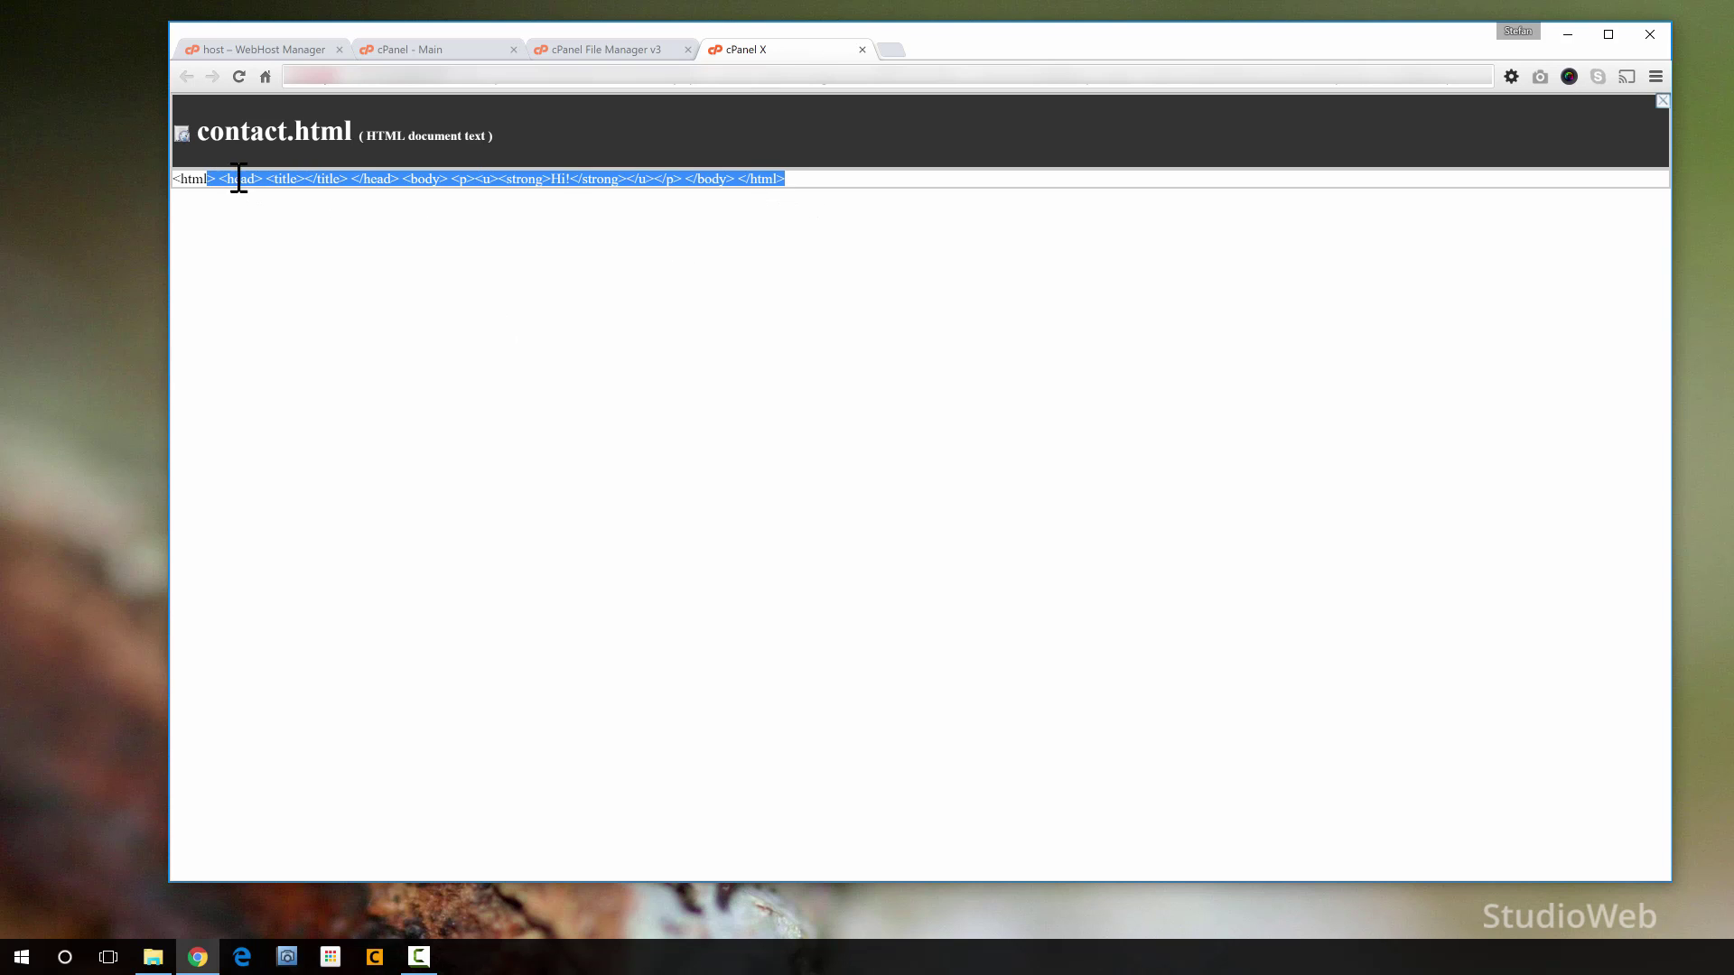
{"action": "left_click", "coordinate": [861, 49]}
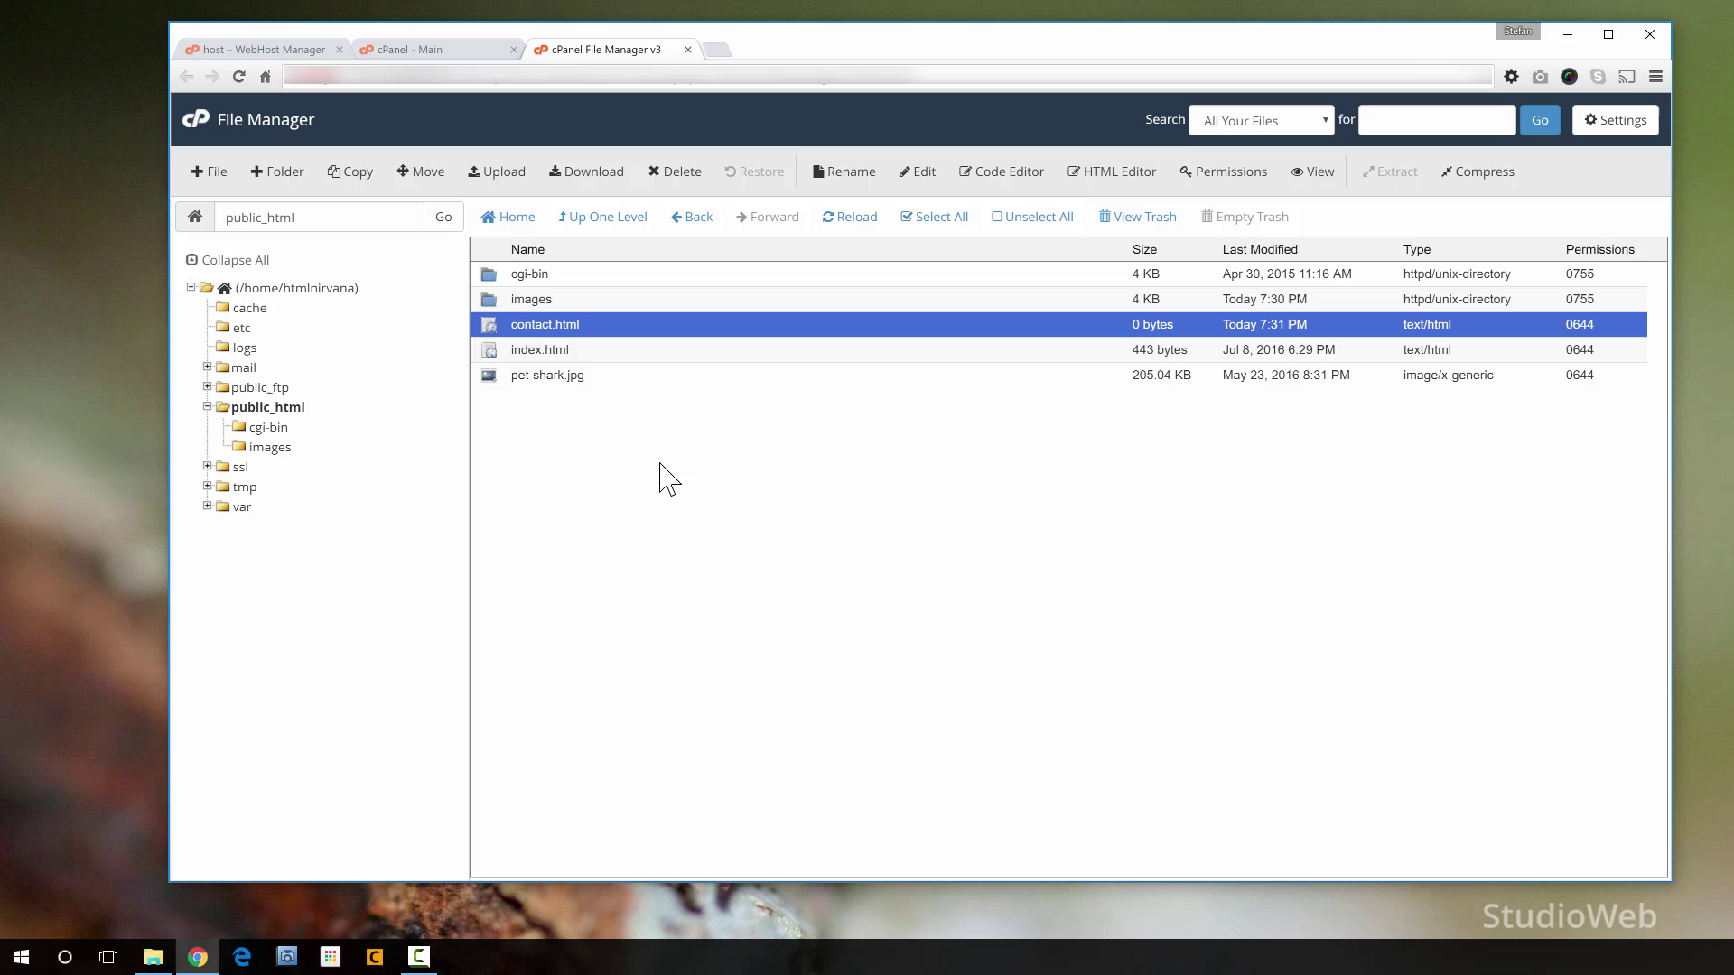
- Close File Manager and review the Add FTP Account form on the FTP Accounts page
{"action": "left_click", "coordinate": [687, 50]}
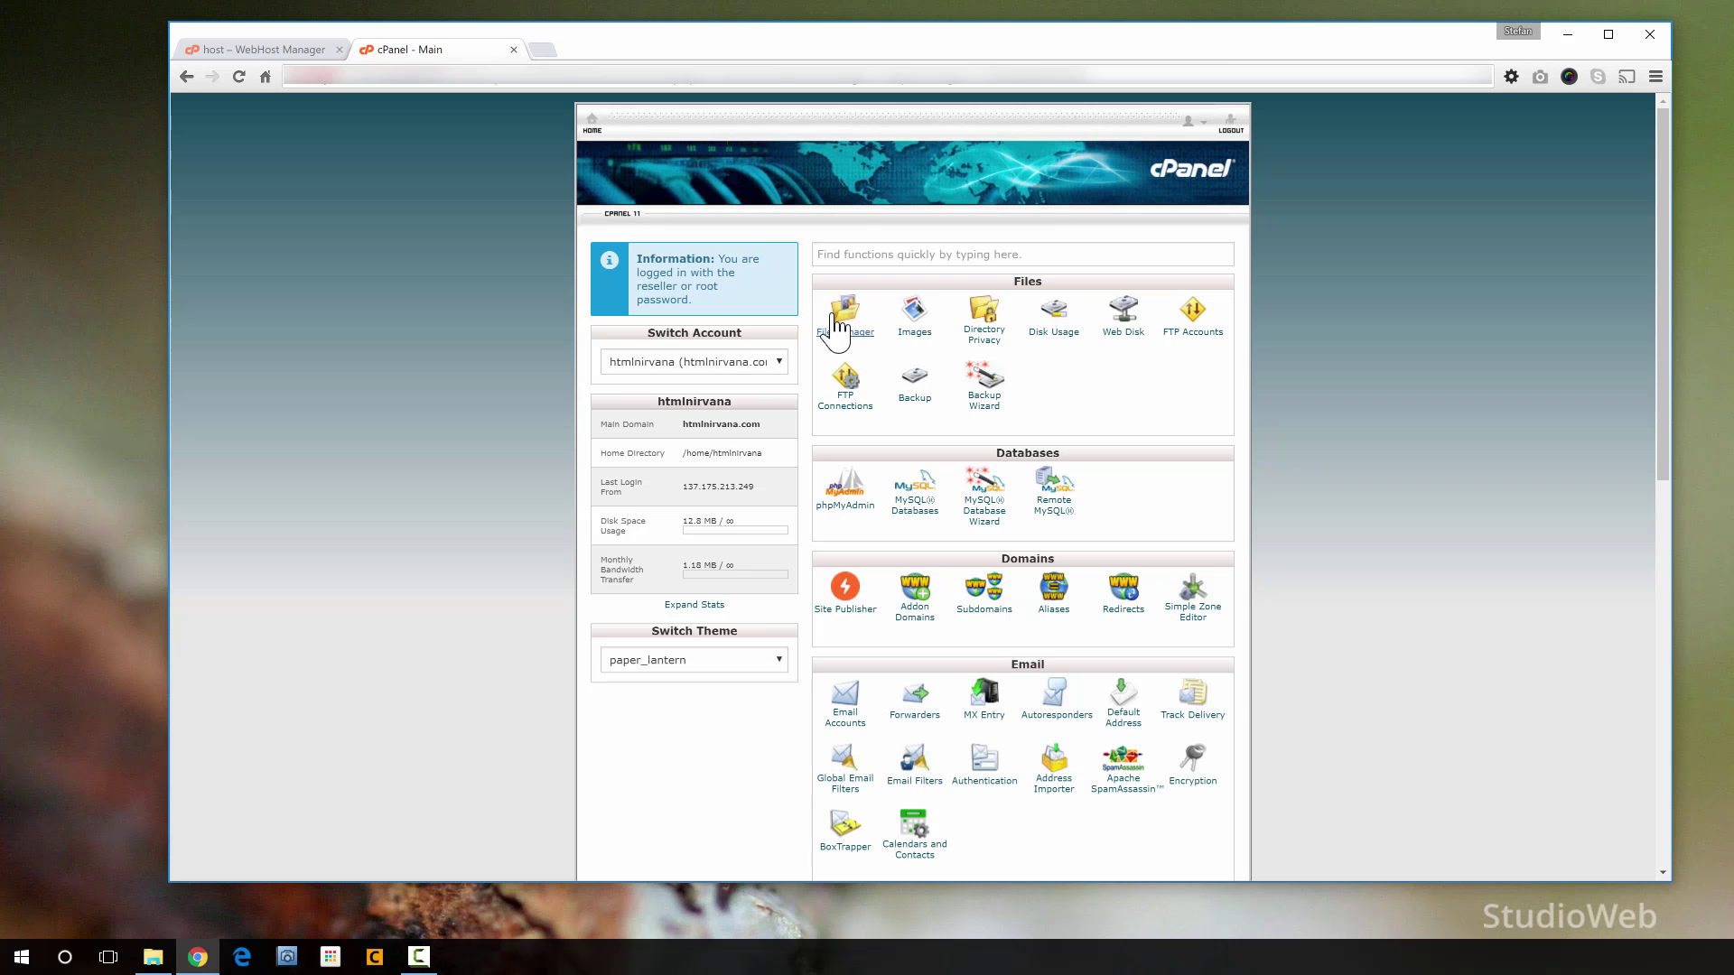
{"action": "left_click", "coordinate": [1193, 311]}
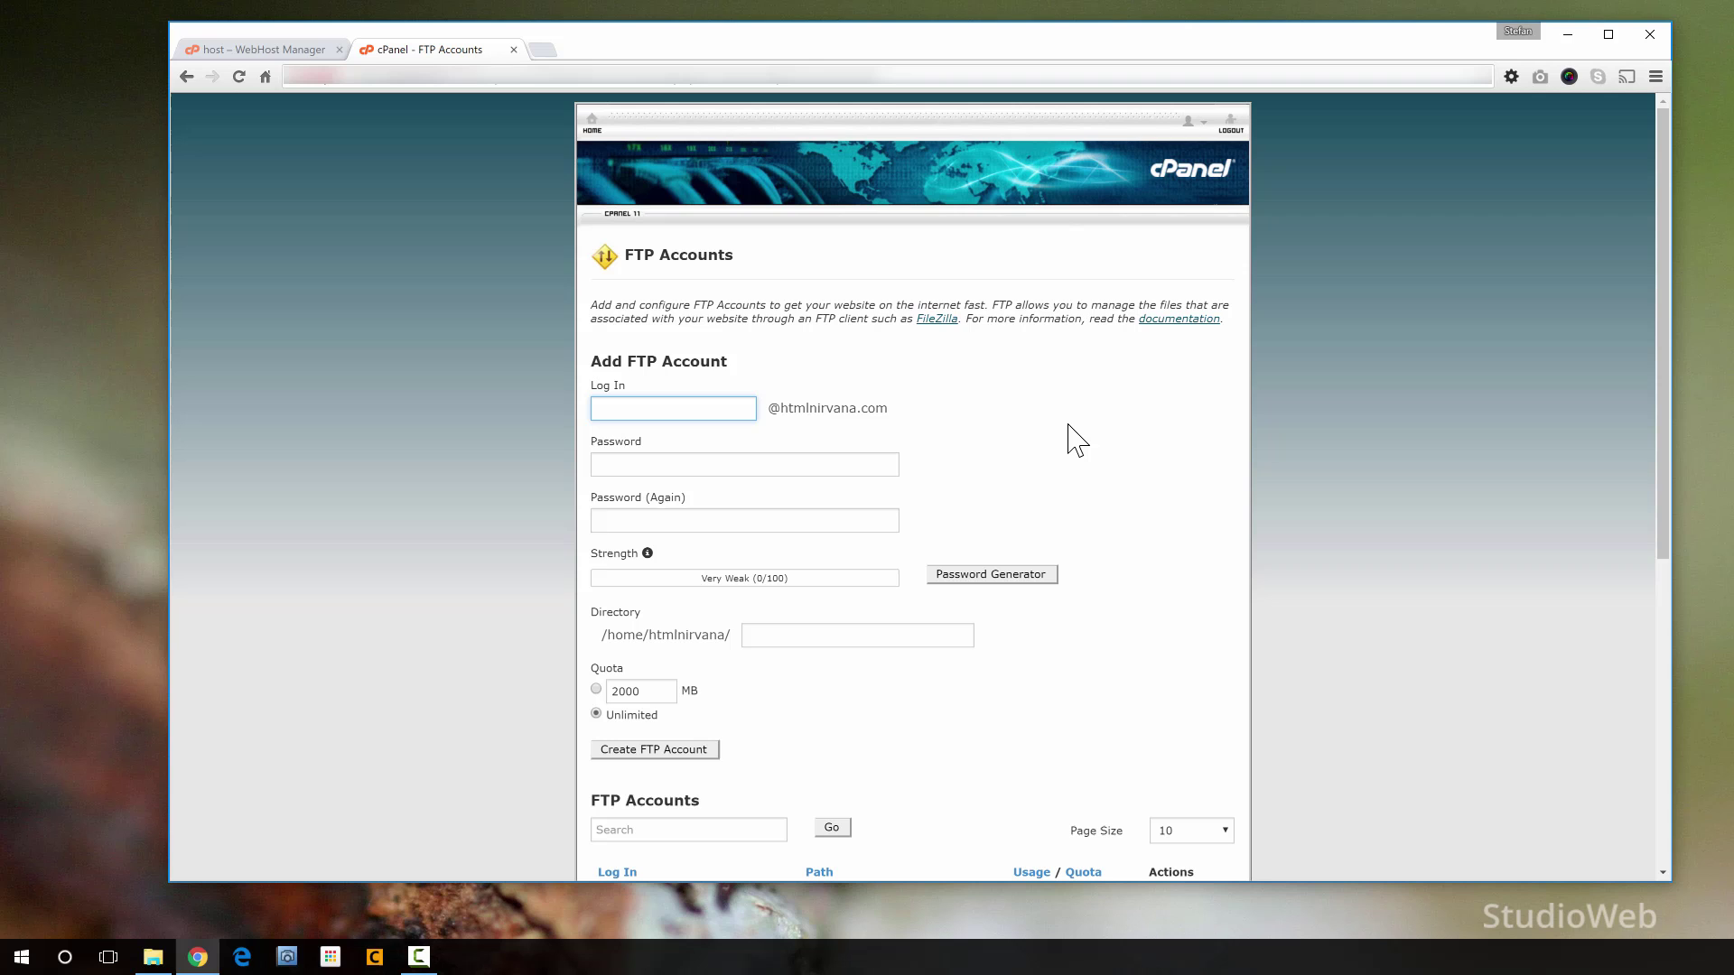
{"action": "scroll", "coordinate": [1075, 441], "scroll_direction": "down", "scroll_amount": 5}
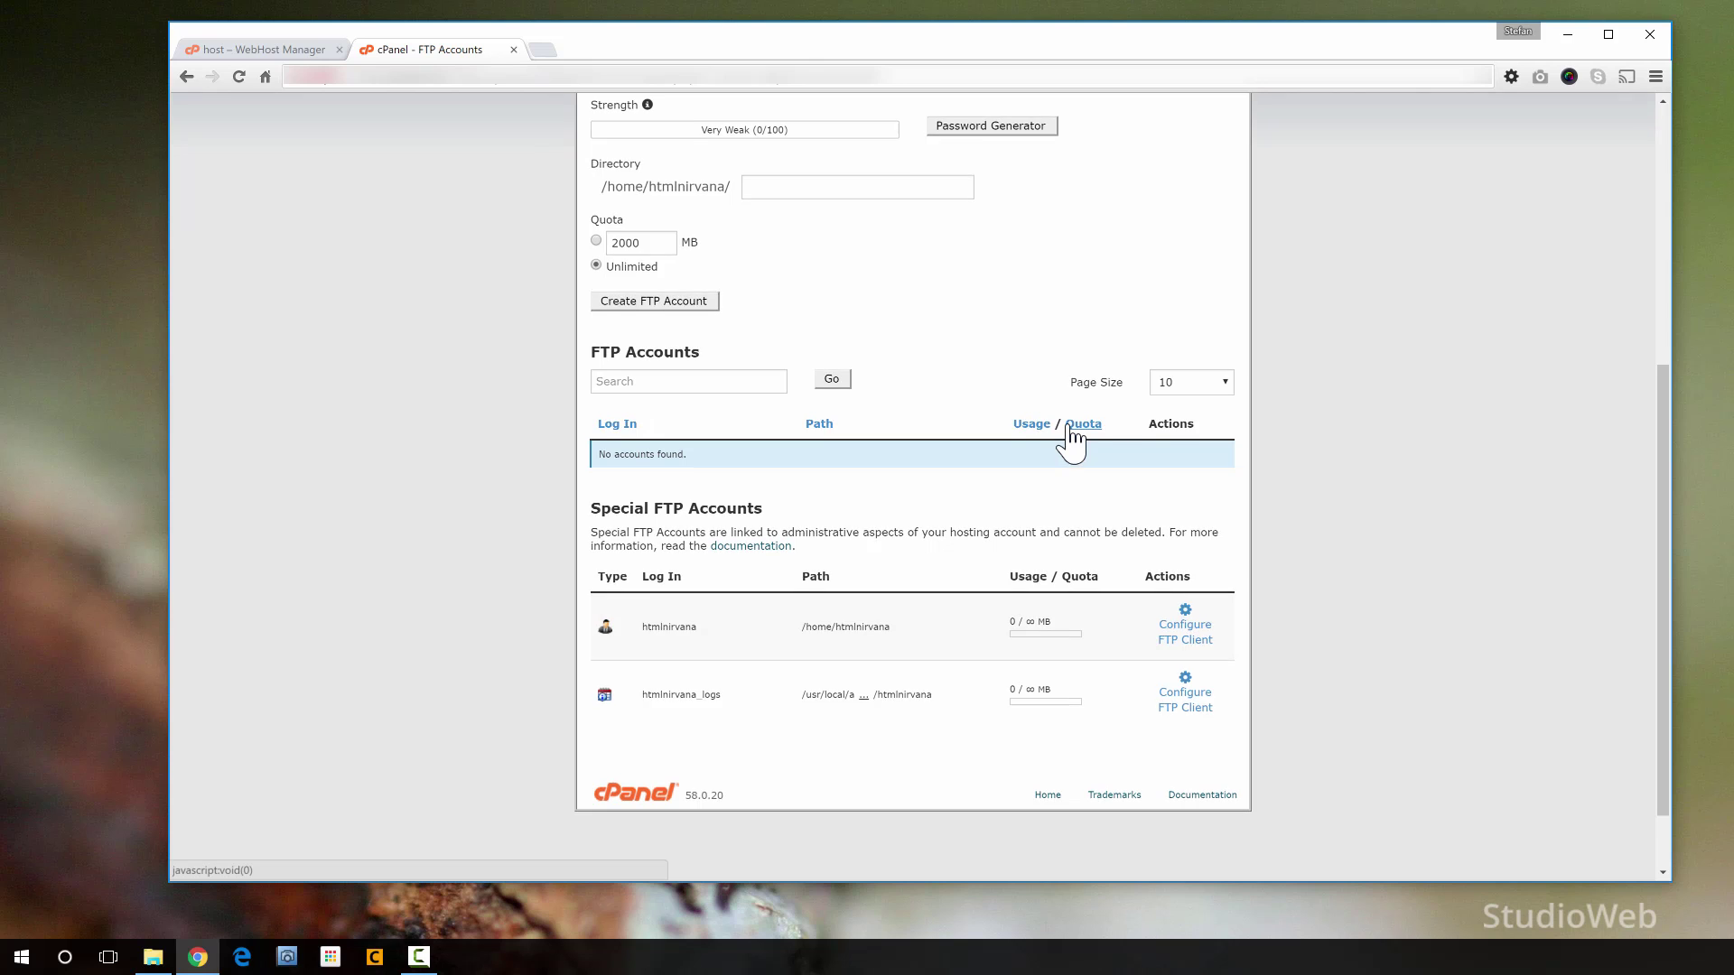
{"action": "scroll", "coordinate": [1075, 441], "scroll_direction": "up", "scroll_amount": 5}
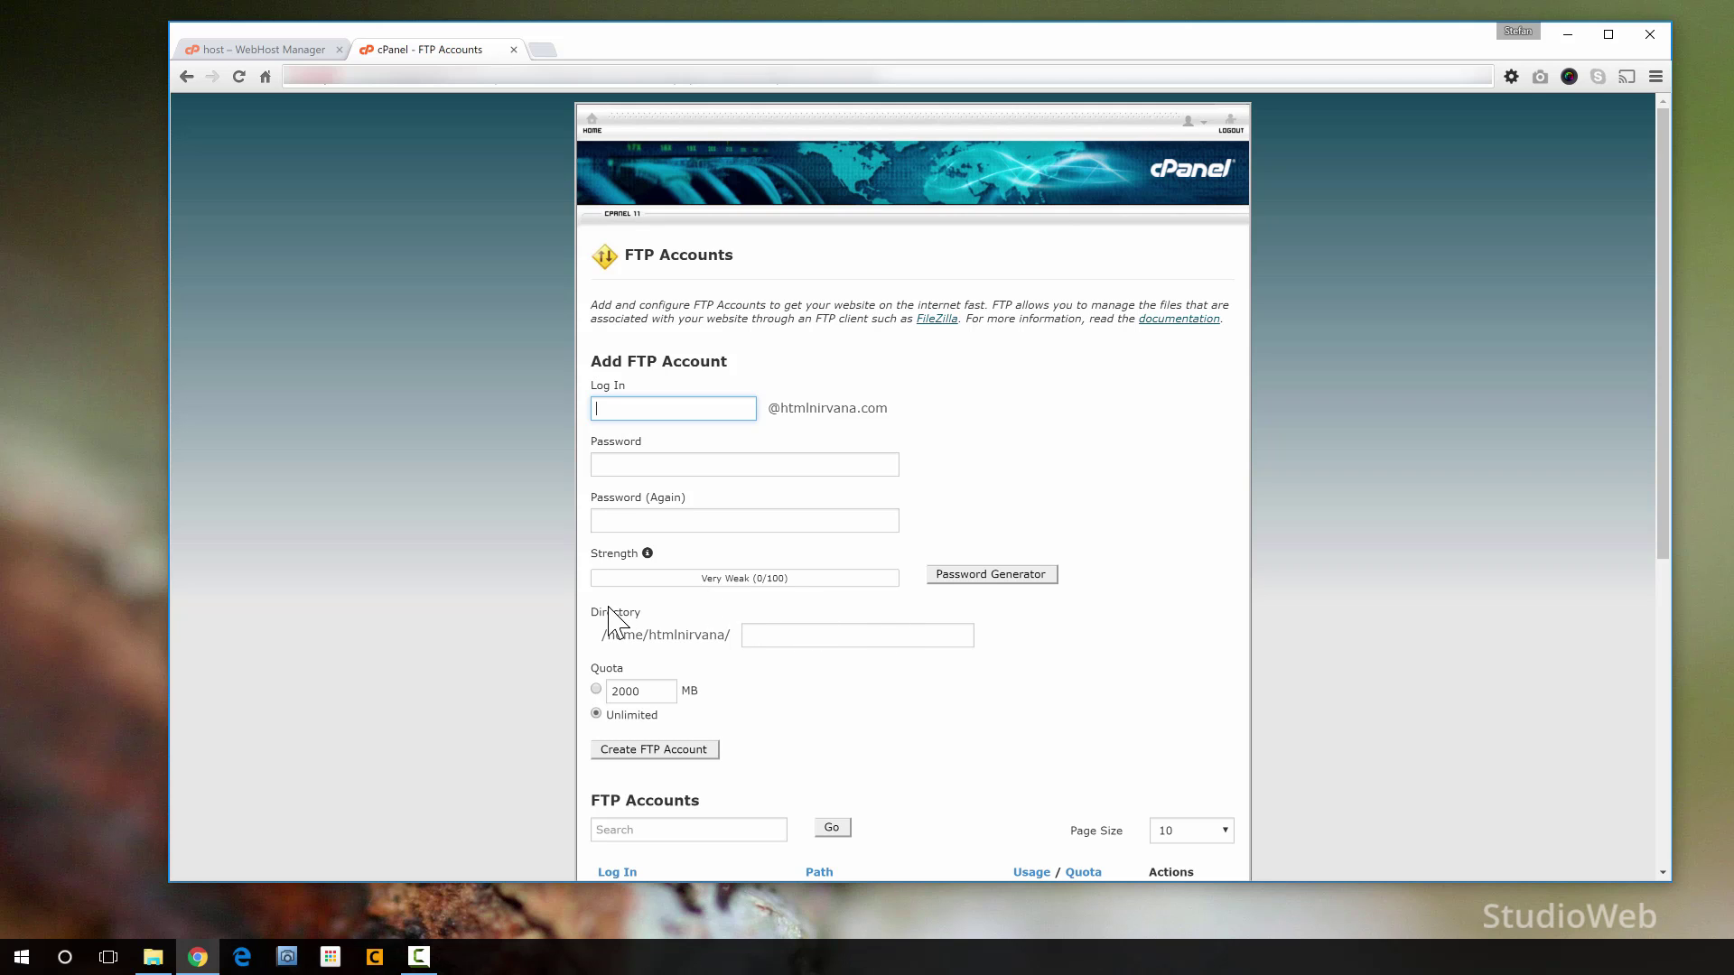
{"action": "left_click_drag", "start_coordinate": [619, 621], "coordinate": [591, 616]}
{"action": "left_click", "coordinate": [679, 645]}
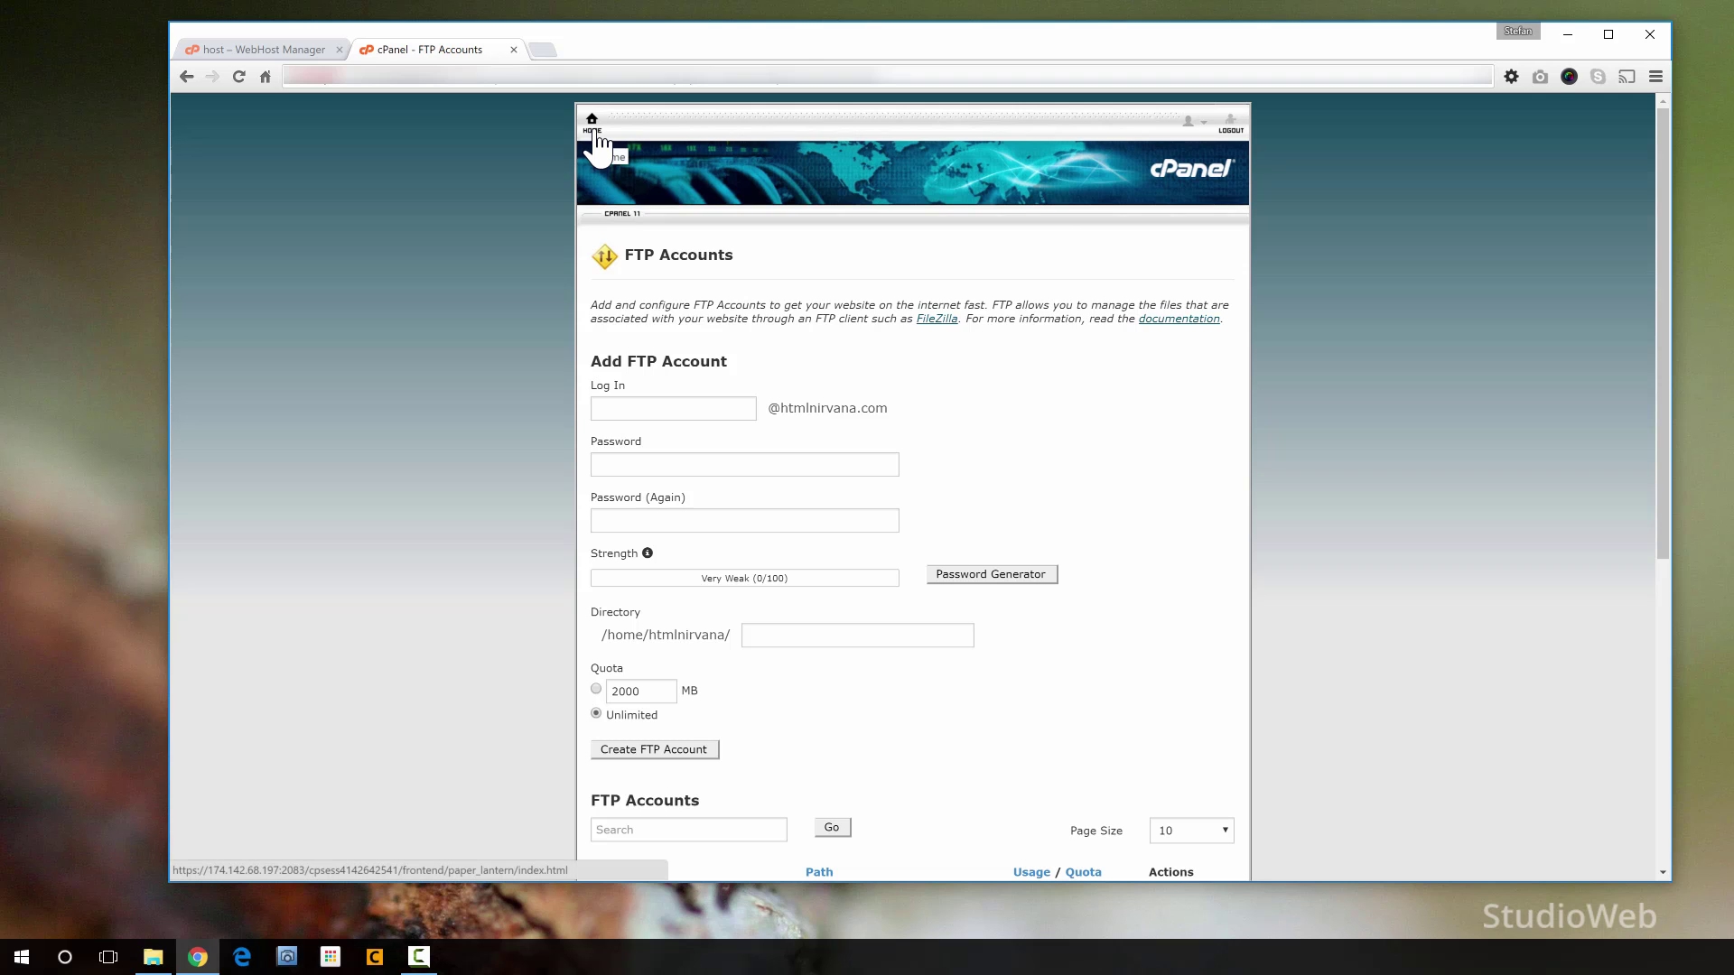
- Open public_html in File Manager and go to its Upload page
{"action": "left_click", "coordinate": [596, 134]}
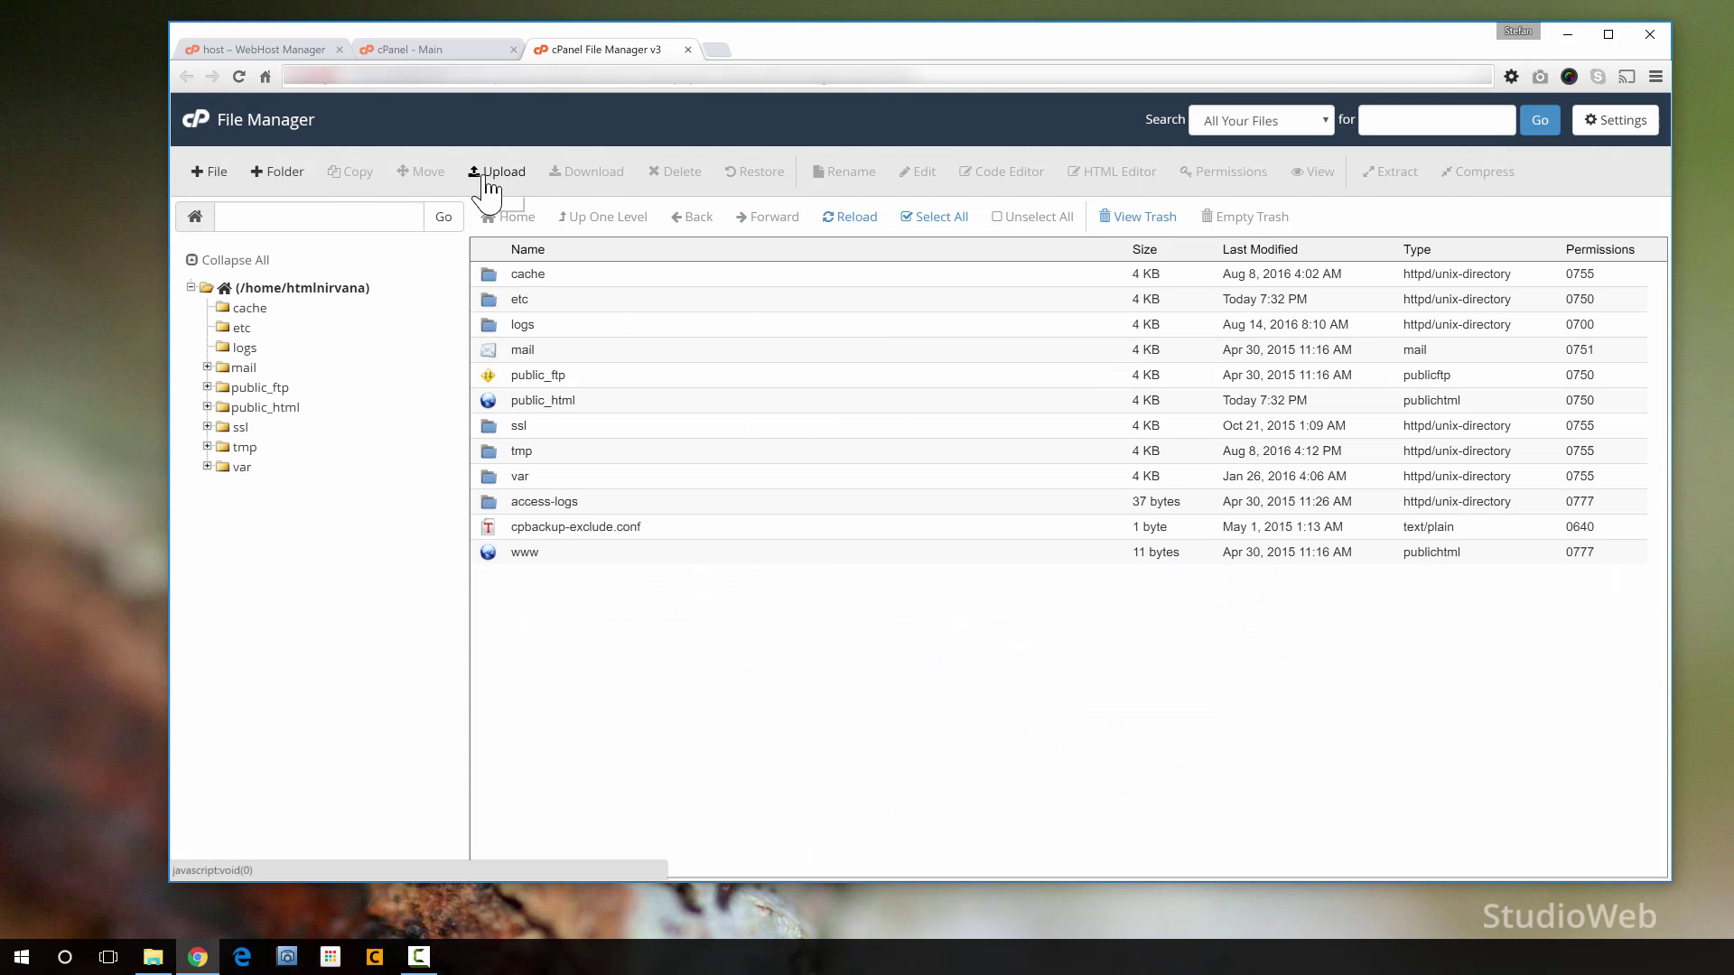
{"action": "double_click", "coordinate": [510, 402]}
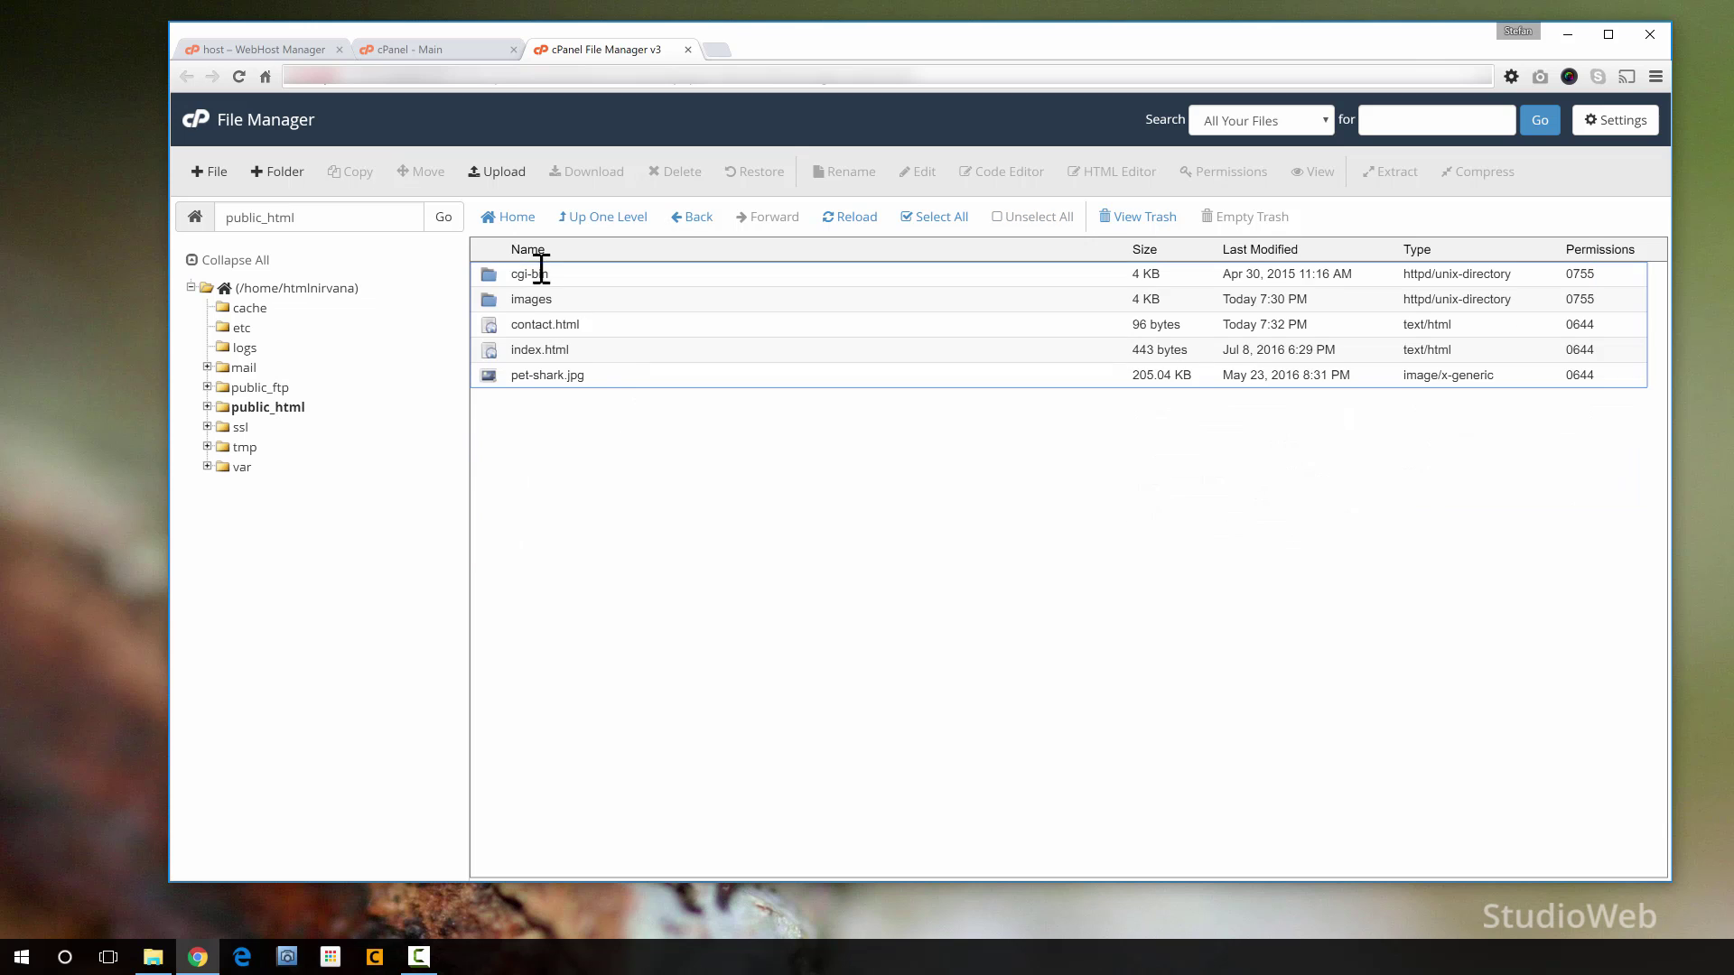
{"action": "left_click", "coordinate": [492, 174]}
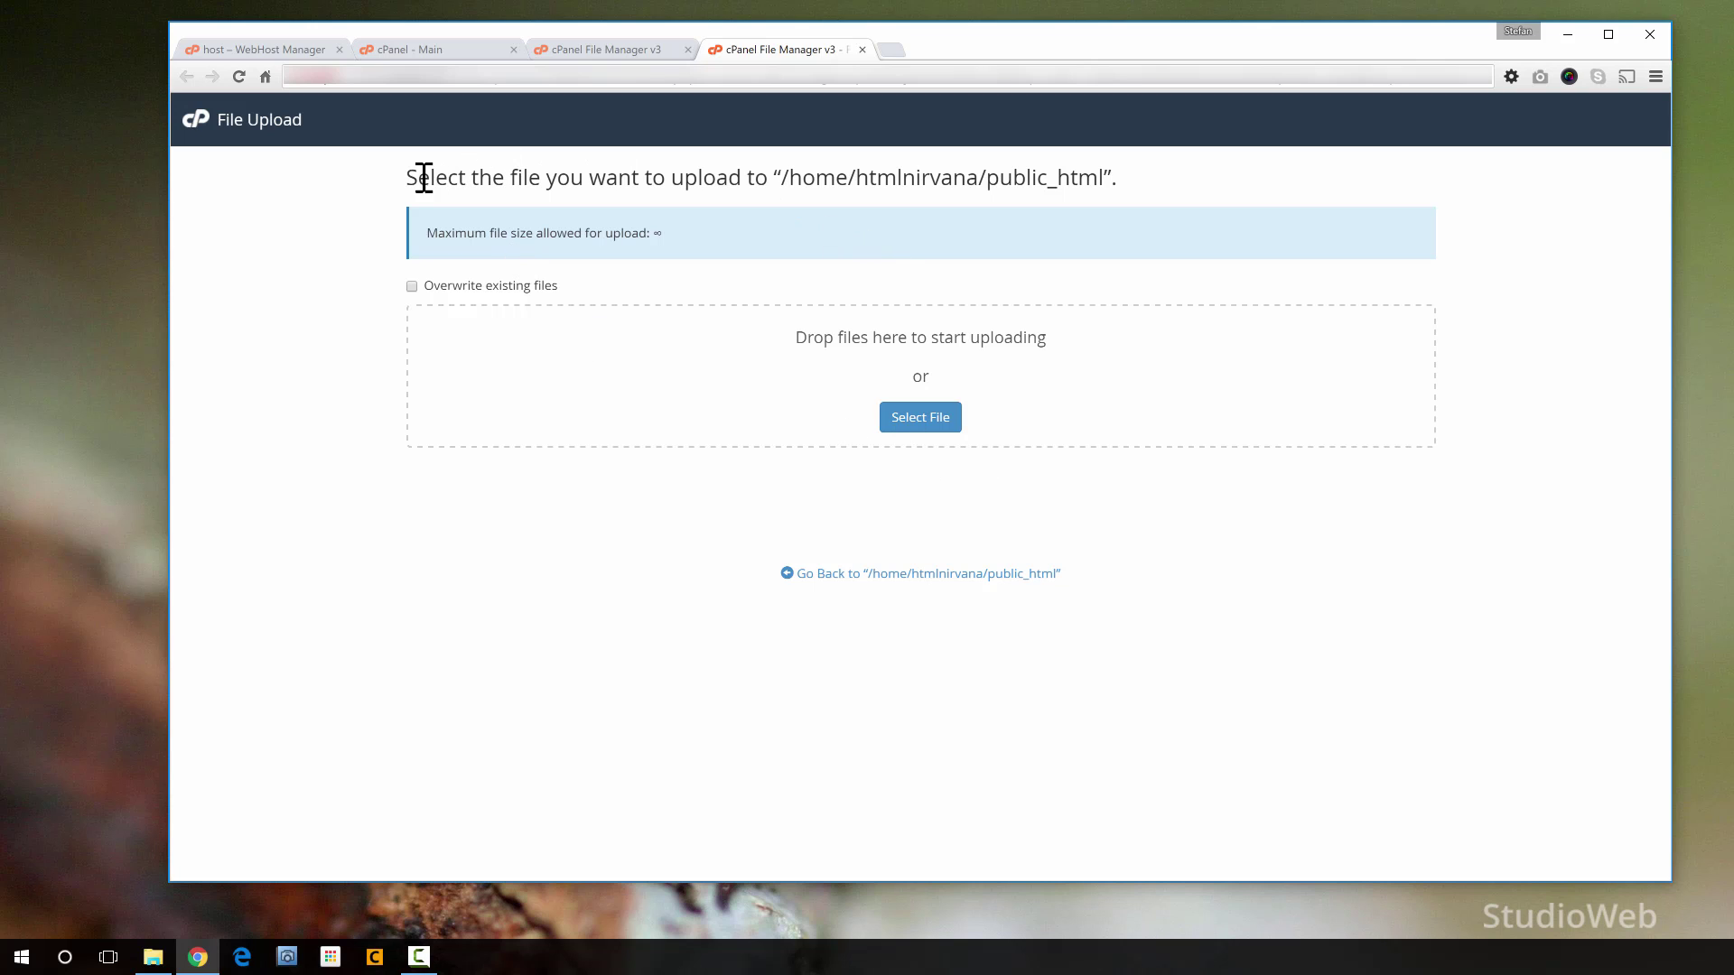
- Upload StudioWeb QS guide.txt to public_html by dragging it in from File Explorer
{"action": "left_click_drag", "start_coordinate": [407, 178], "coordinate": [1143, 186]}
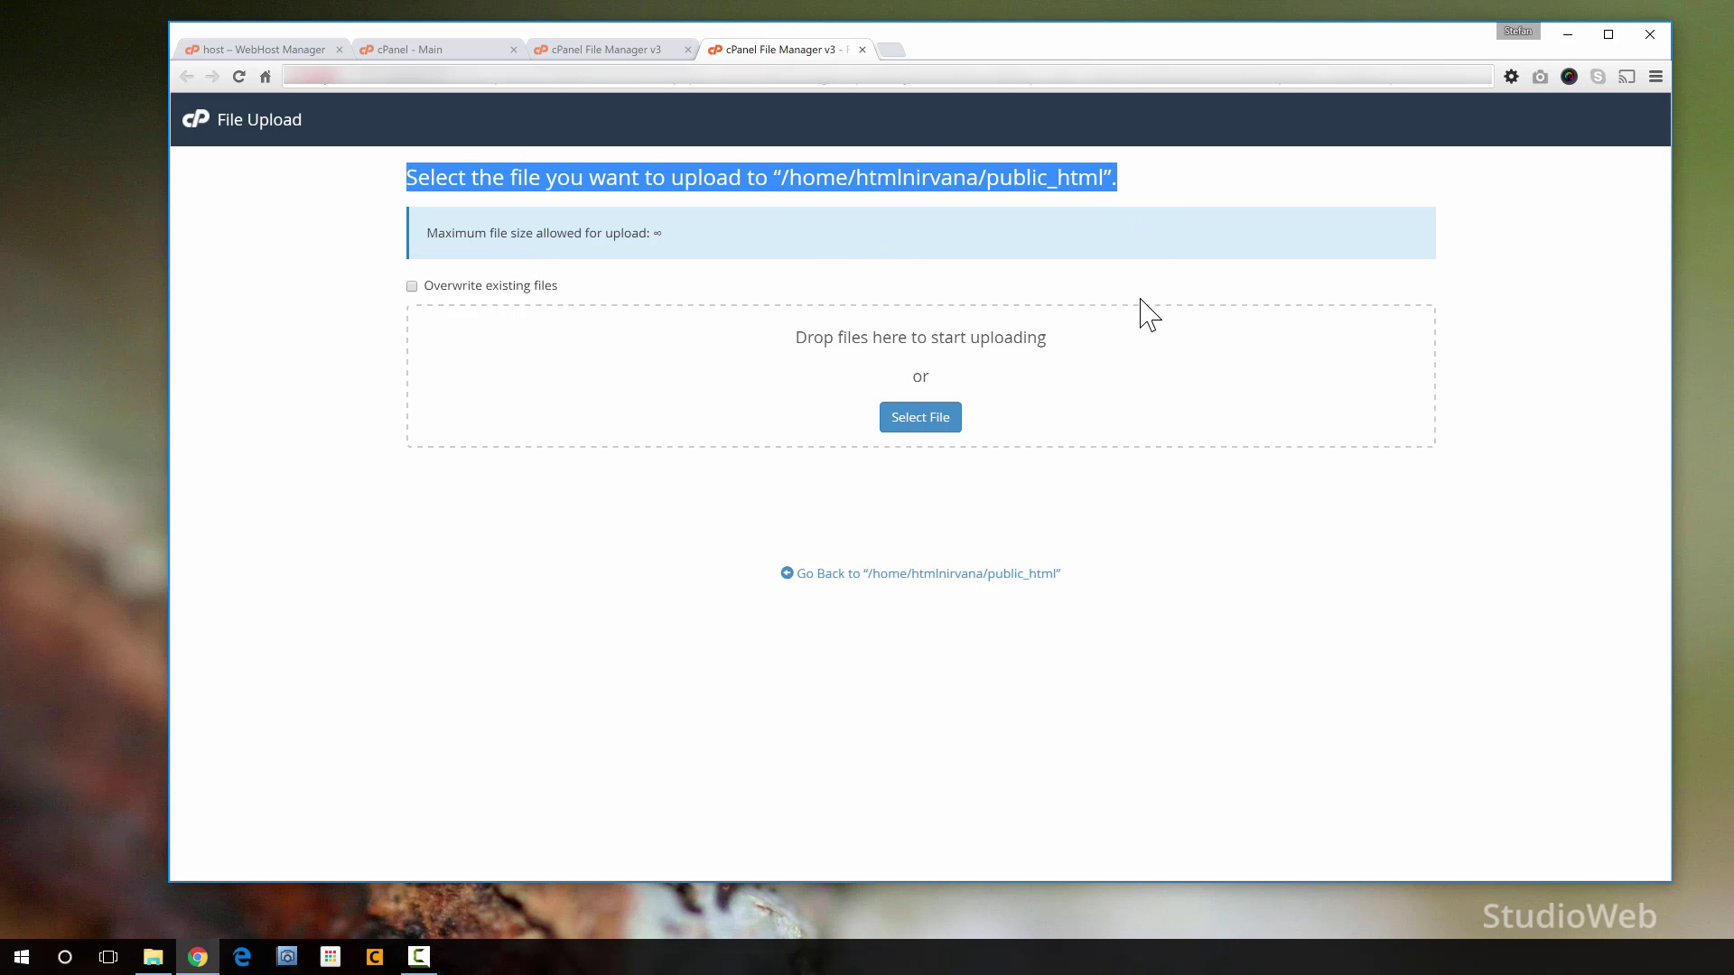
{"action": "left_click", "coordinate": [1018, 201]}
{"action": "left_click_drag", "start_coordinate": [980, 178], "coordinate": [1099, 177]}
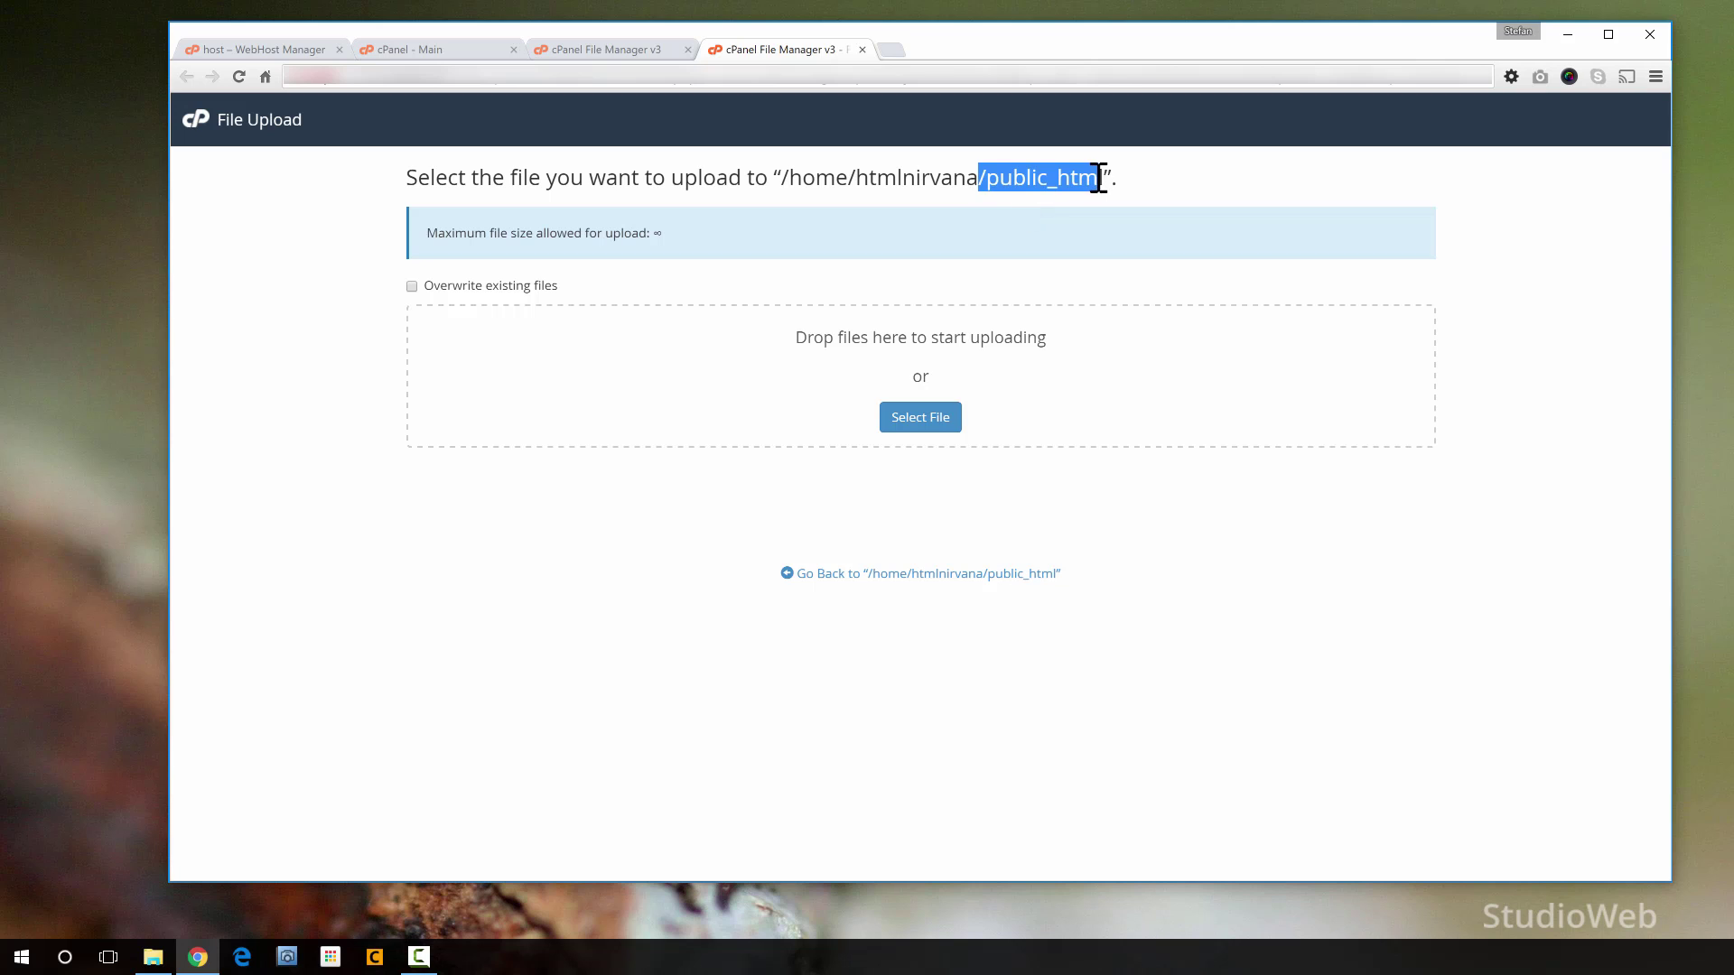
{"action": "left_click", "coordinate": [1114, 307]}
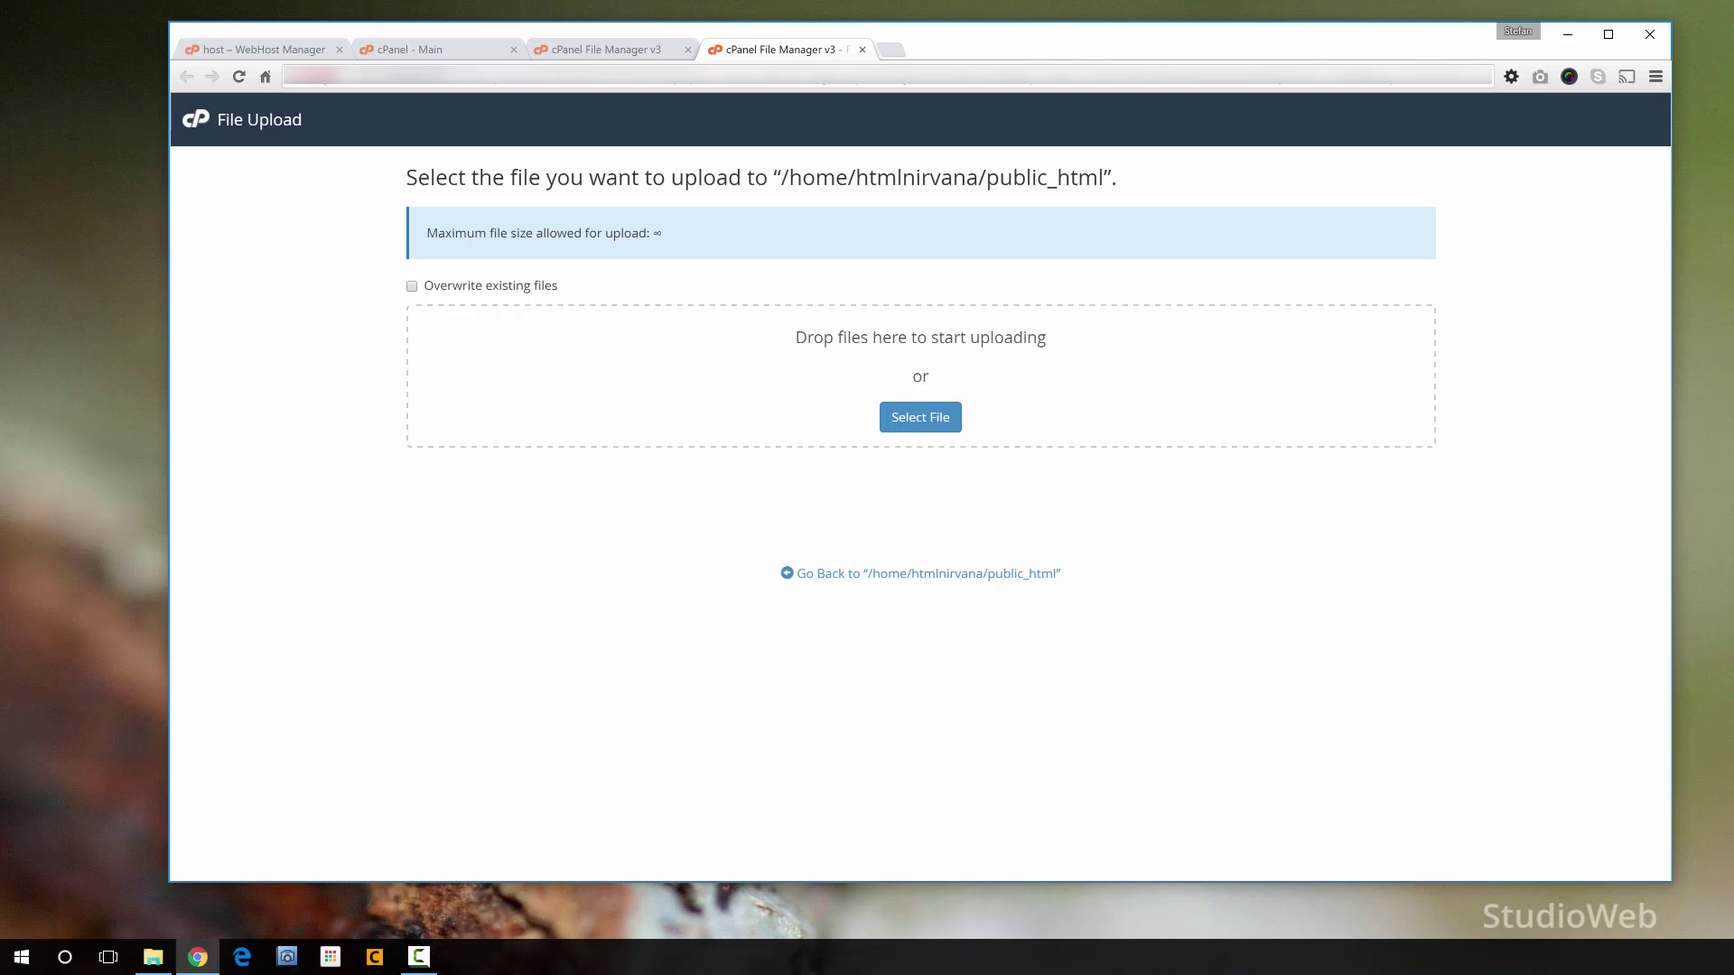
{"action": "key", "text": "super+e"}
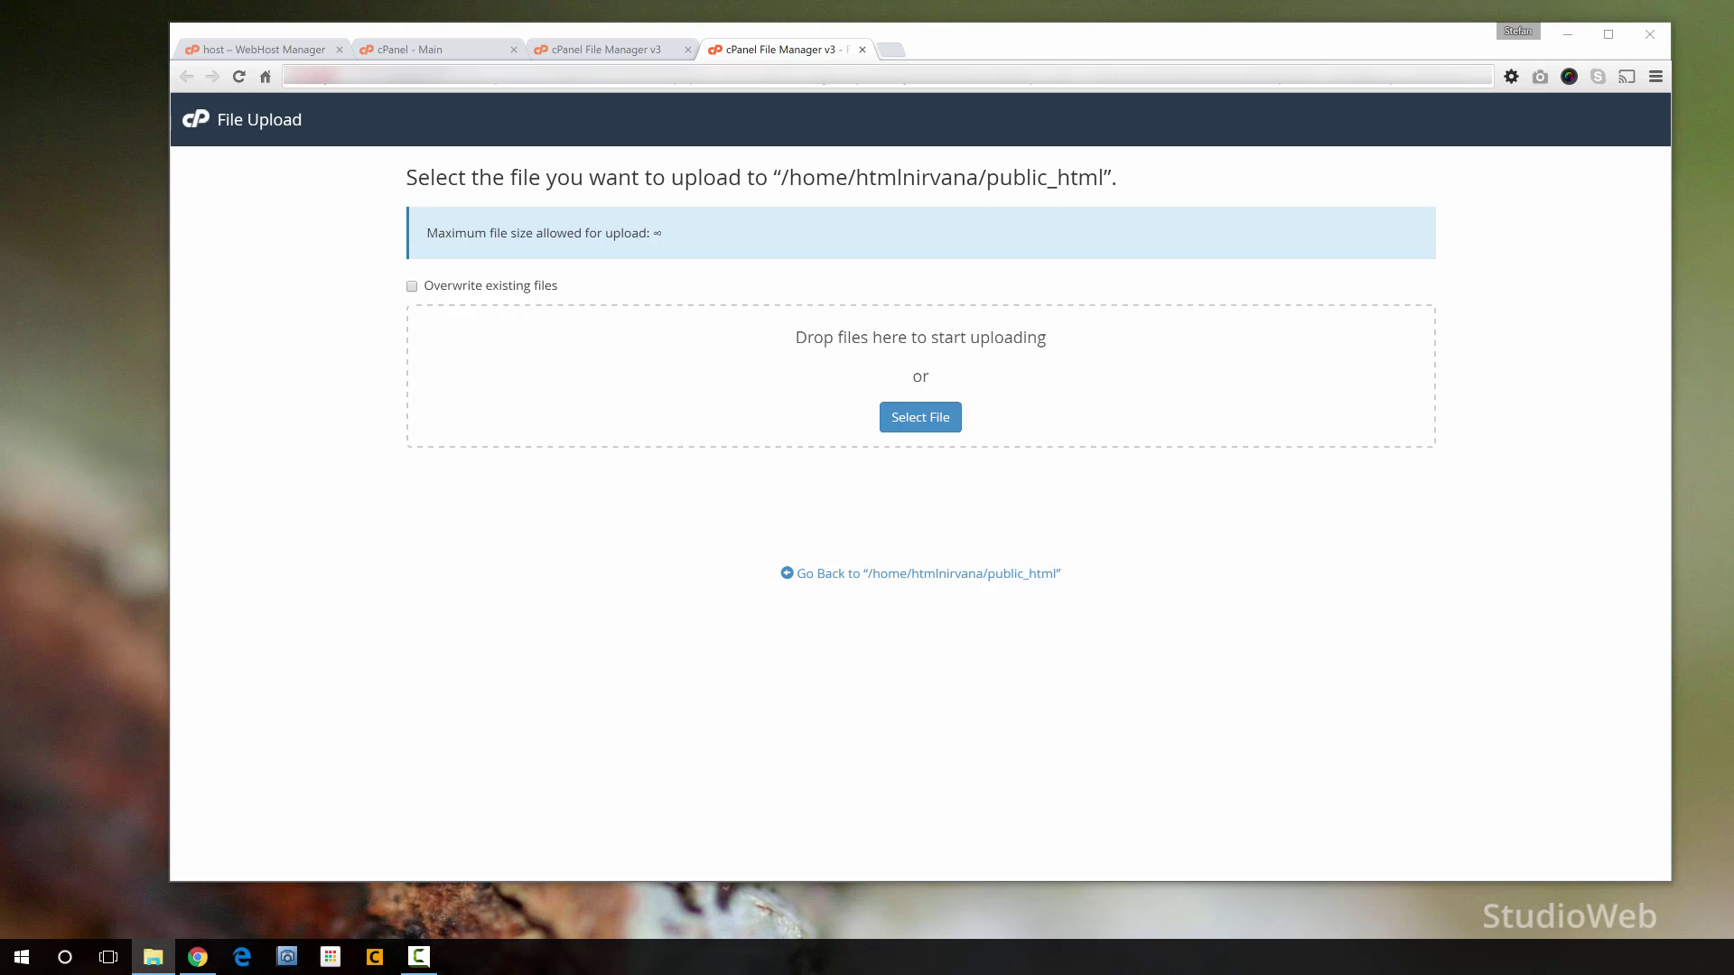
{"action": "left_click_drag", "start_coordinate": [0, 627], "coordinate": [912, 357]}
- Close the upload and File Manager tabs and go to MySQL Databases' New Database field
{"action": "left_click", "coordinate": [862, 50]}
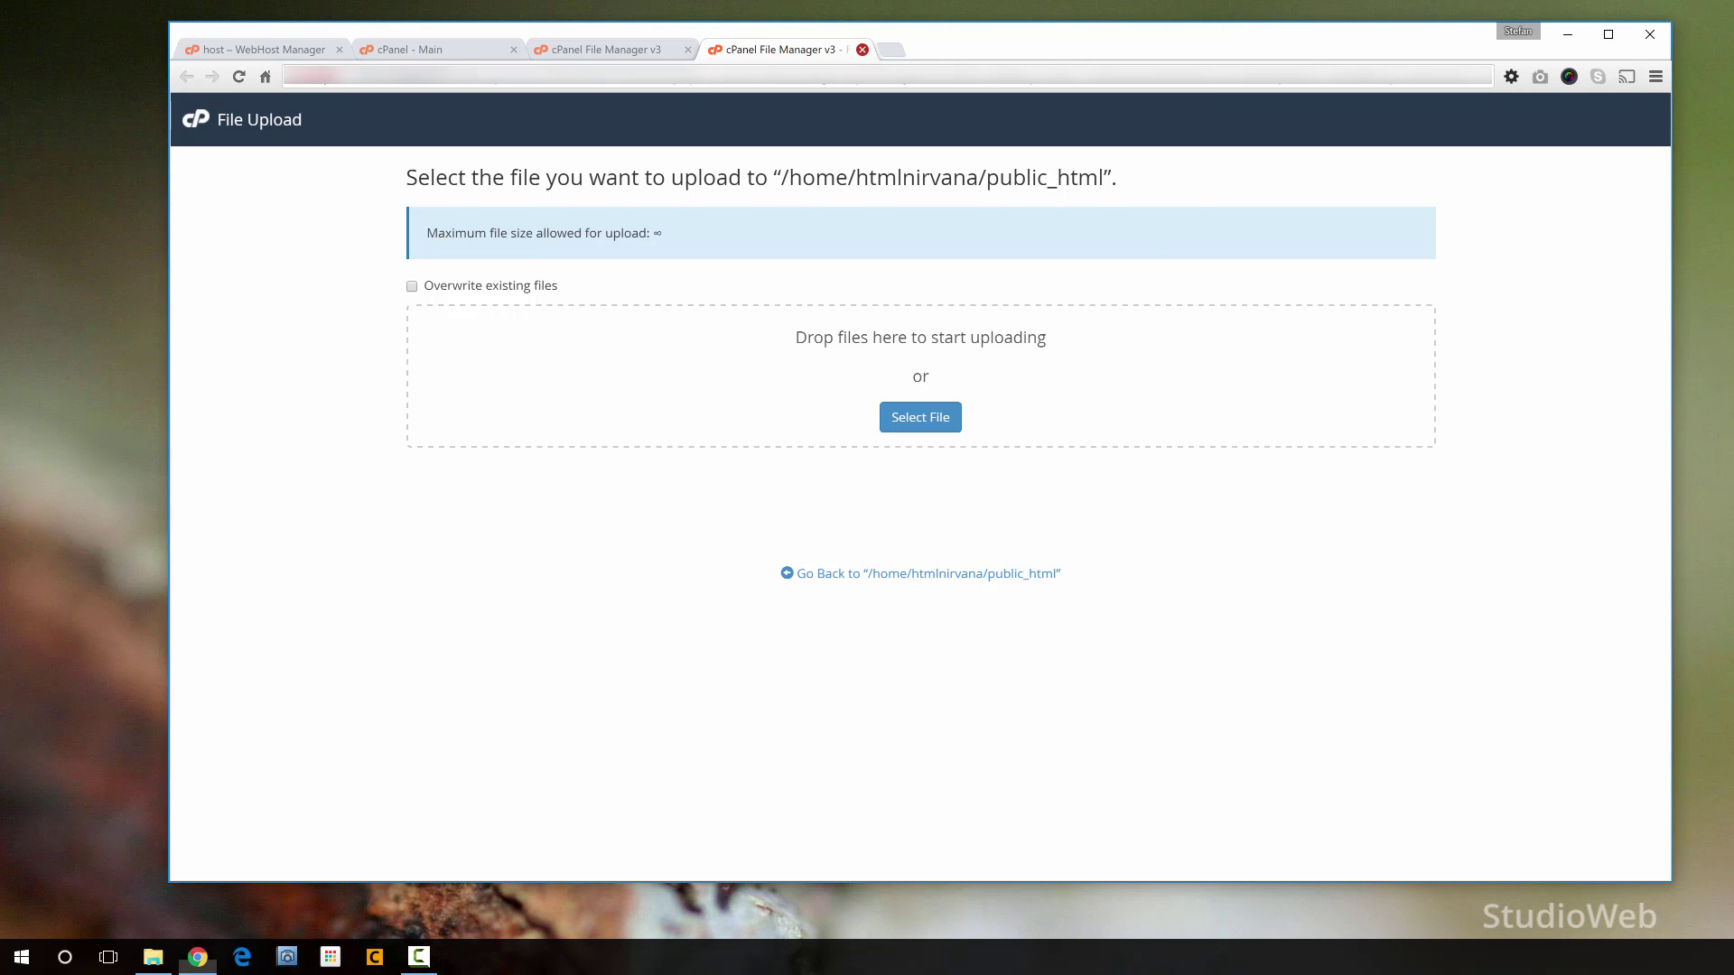
{"action": "left_click", "coordinate": [689, 50]}
{"action": "left_click", "coordinate": [596, 50]}
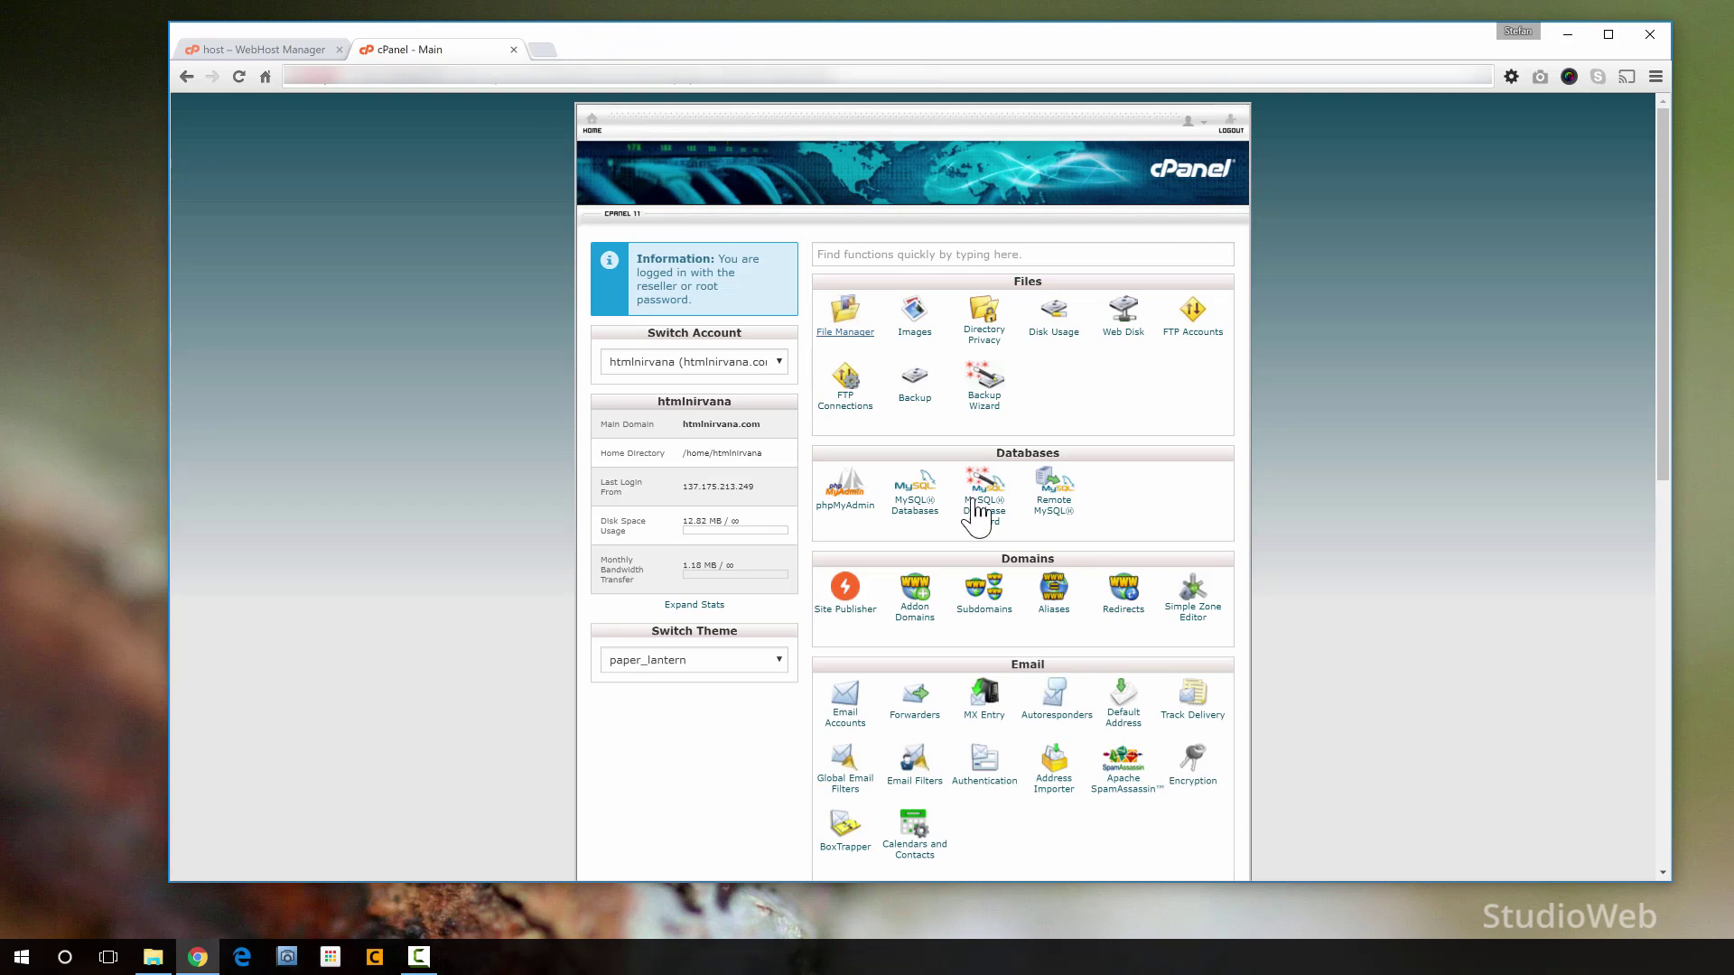
{"action": "scroll", "coordinate": [1246, 425], "scroll_direction": "down", "scroll_amount": 2}
{"action": "scroll", "coordinate": [1244, 425], "scroll_direction": "down", "scroll_amount": 2}
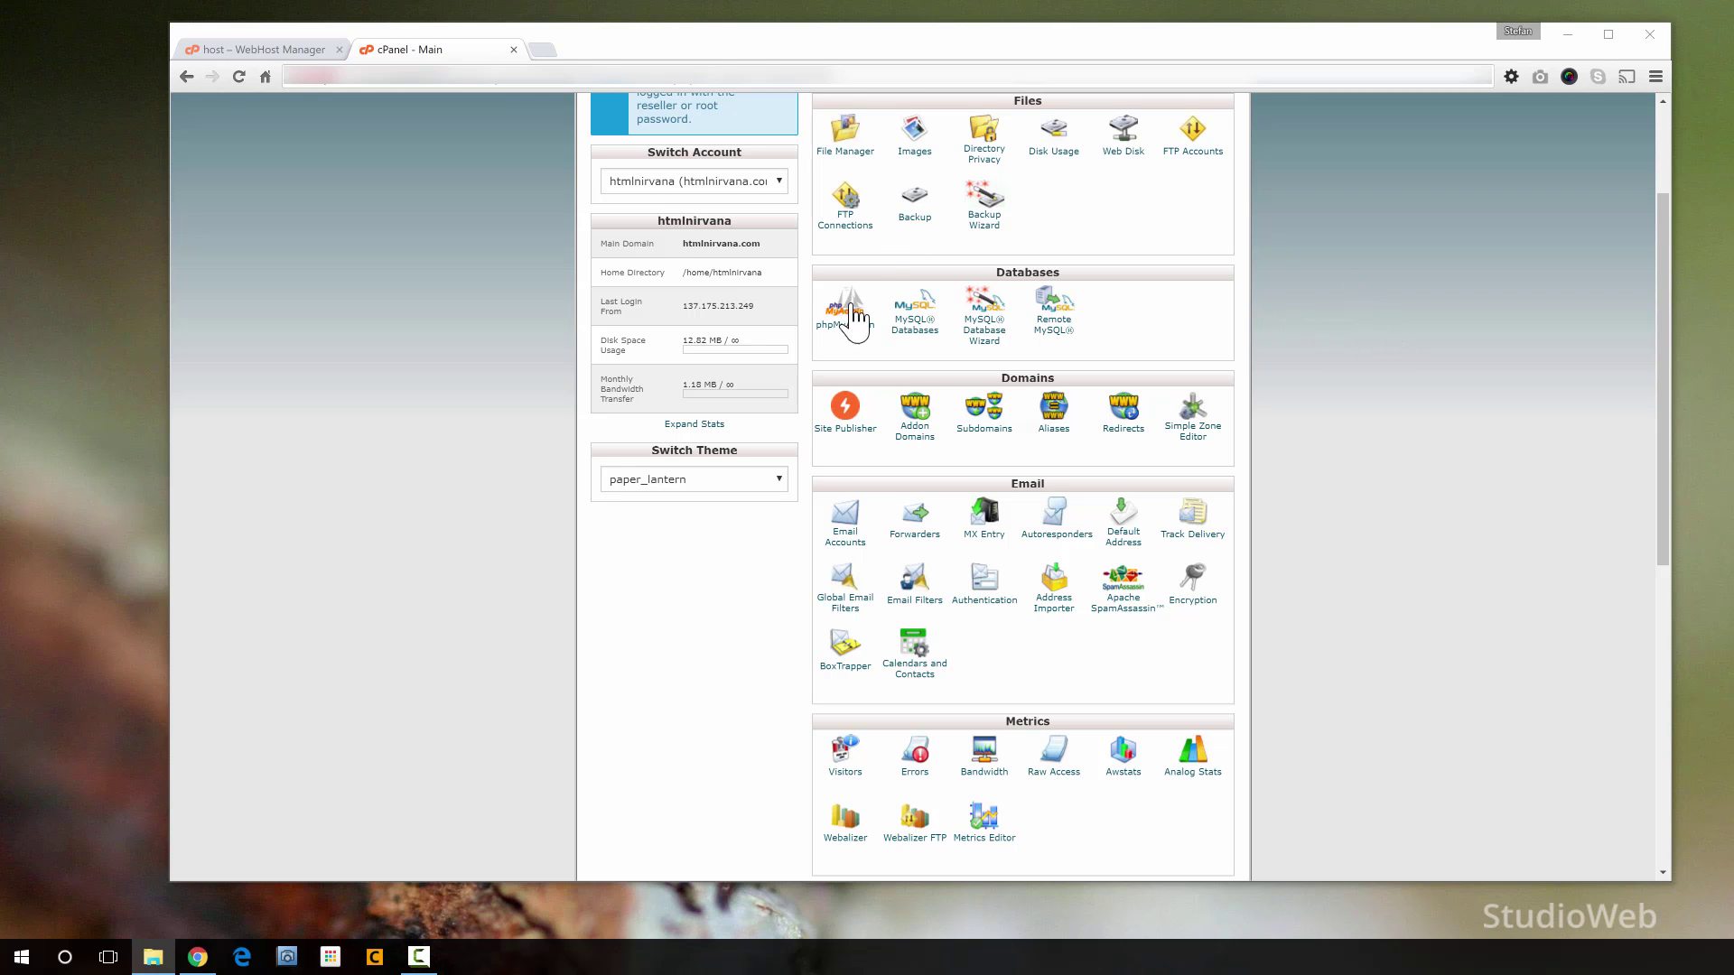
{"action": "left_click", "coordinate": [911, 335]}
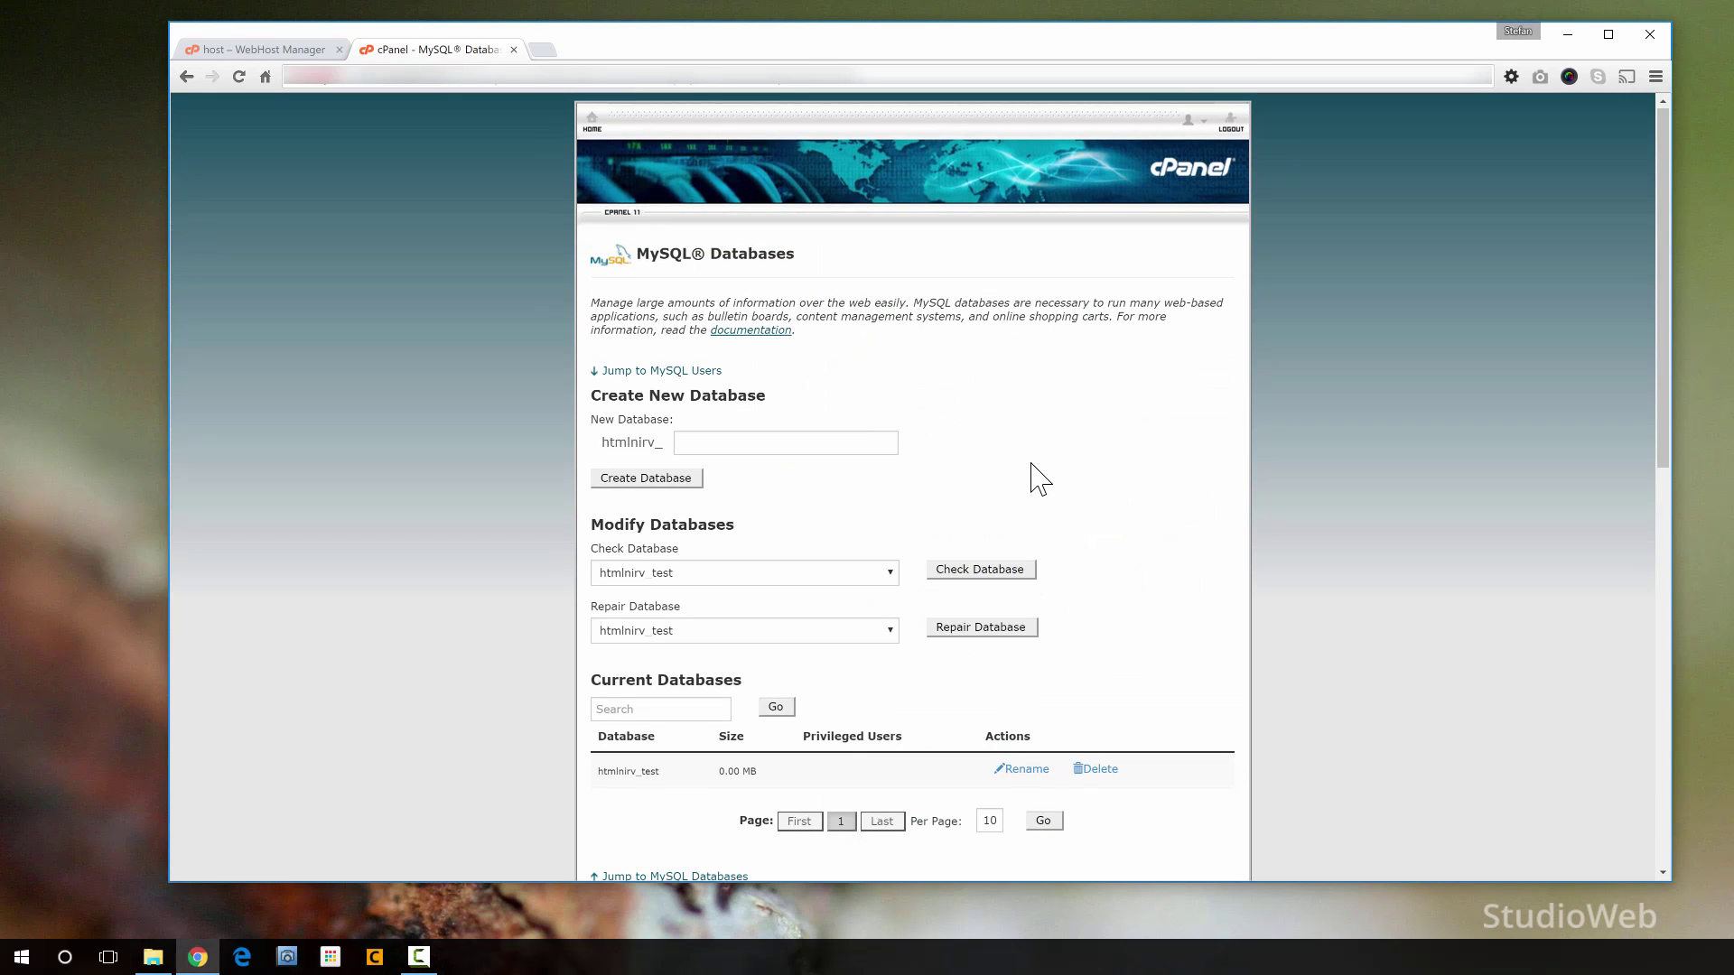
{"action": "scroll", "coordinate": [813, 379], "scroll_direction": "down", "scroll_amount": 2}
{"action": "left_click", "coordinate": [710, 264]}
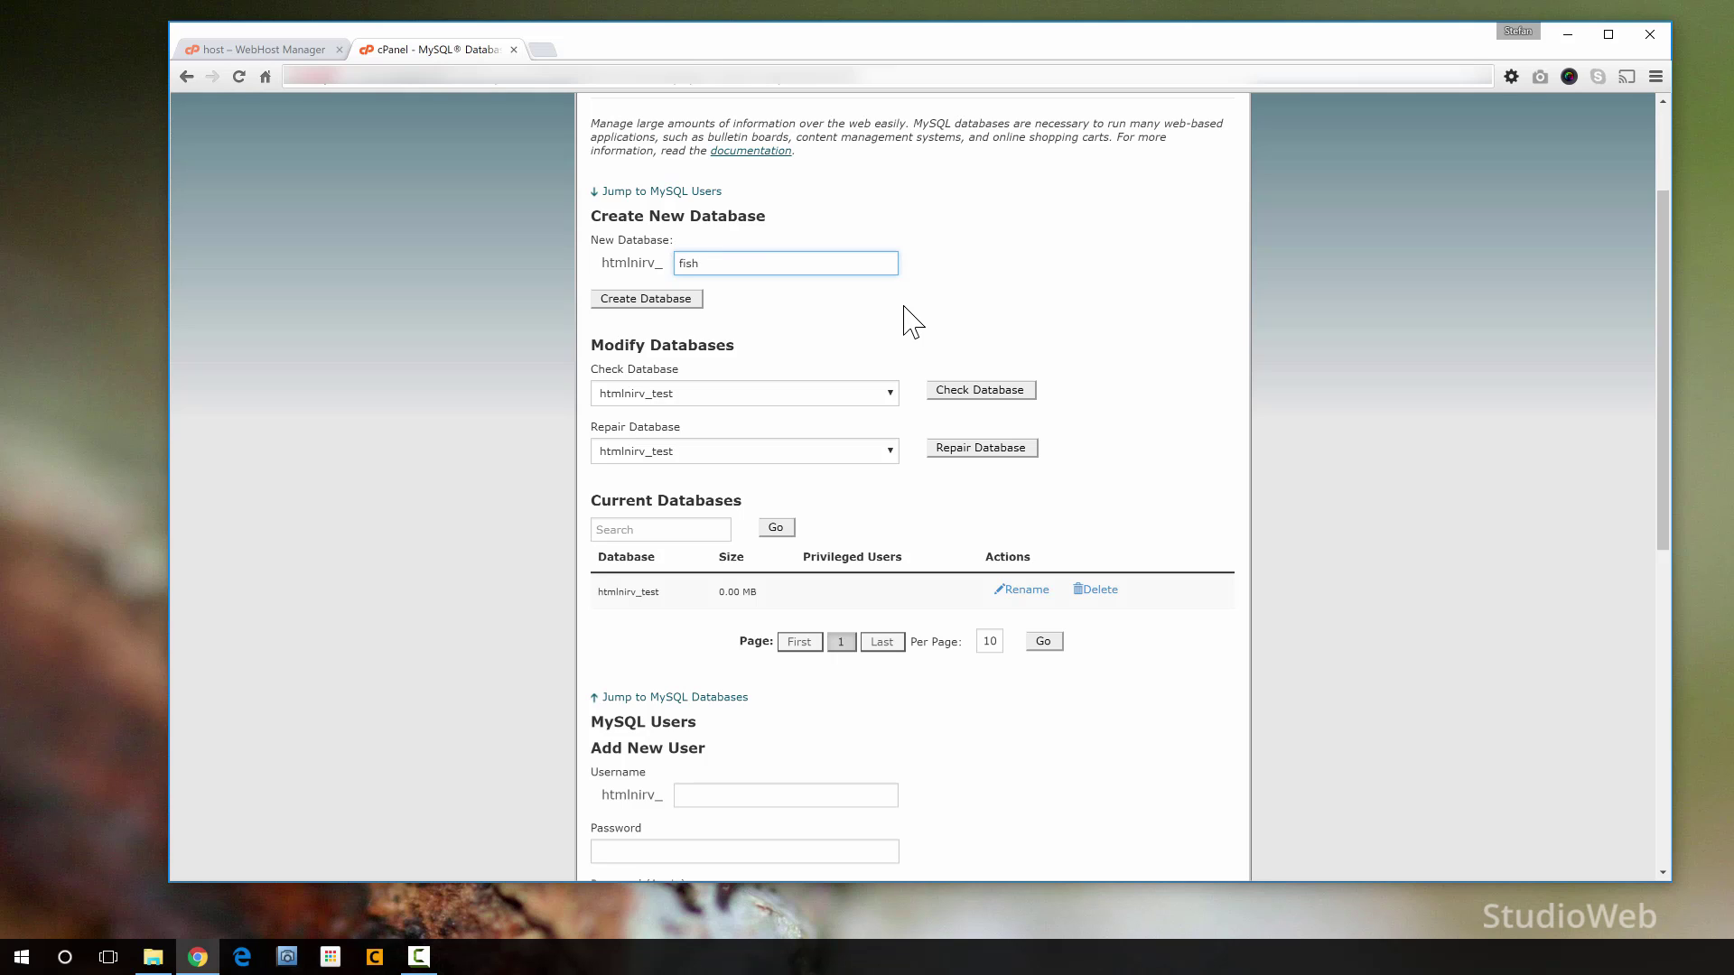
- Create the fish database and review its htmlnirv_fish name and account prefix in the list
{"action": "left_click", "coordinate": [667, 301]}
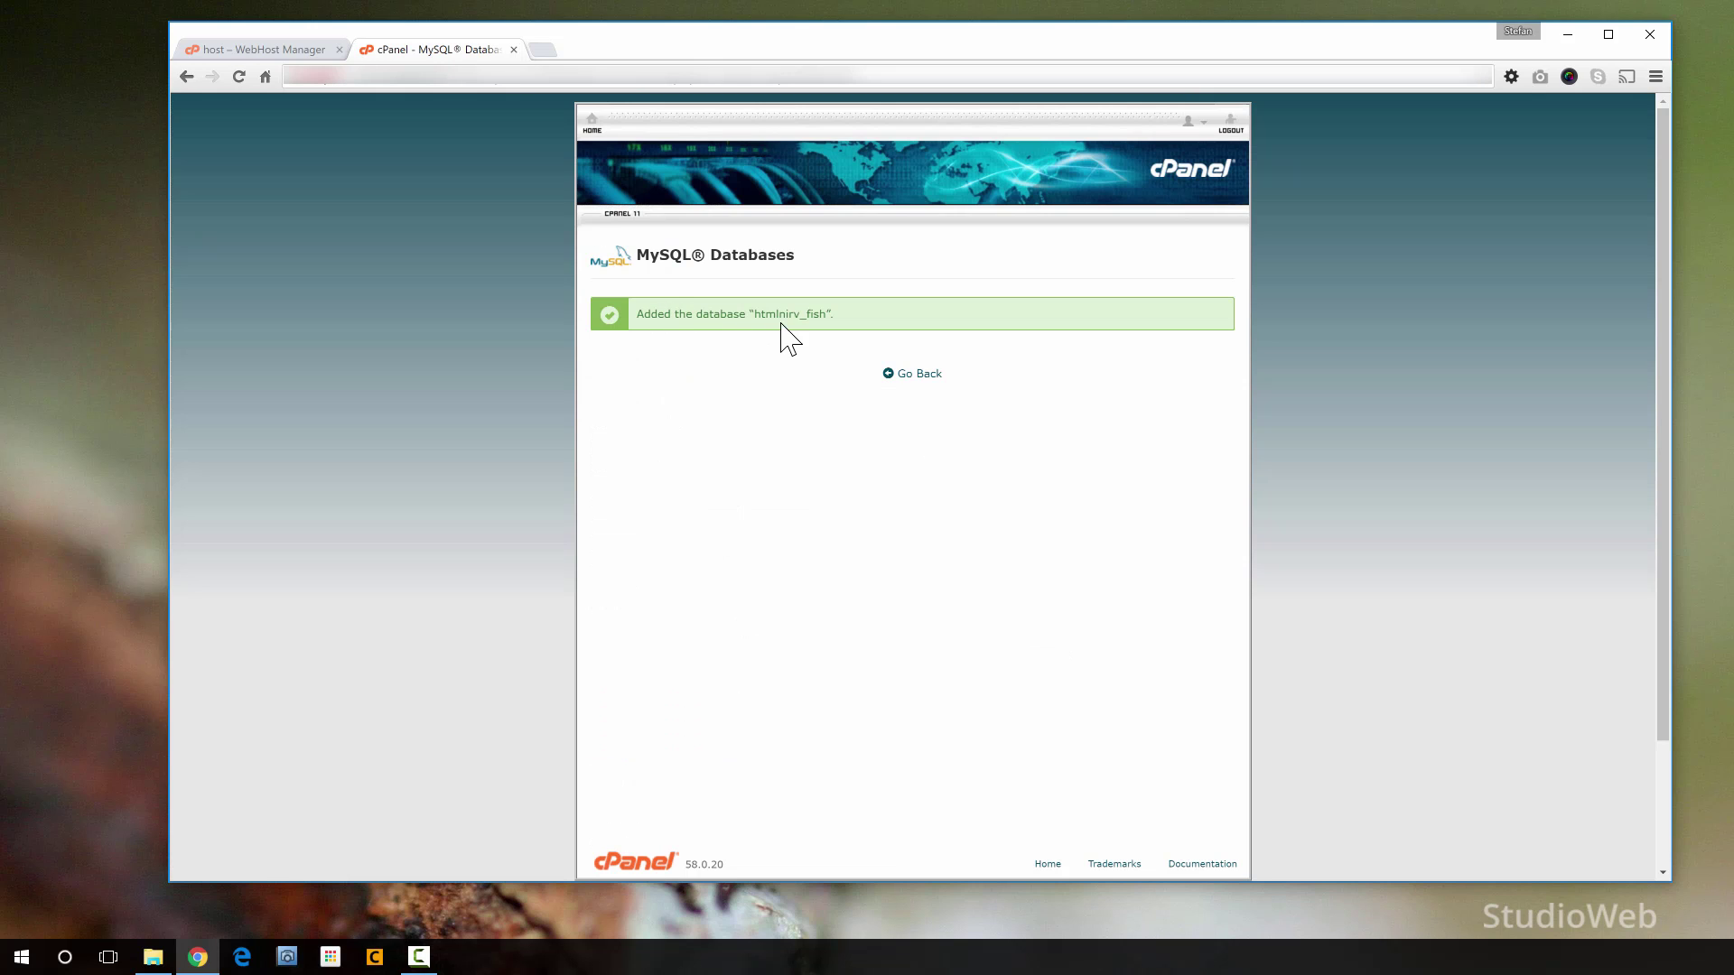
{"action": "left_click", "coordinate": [921, 375]}
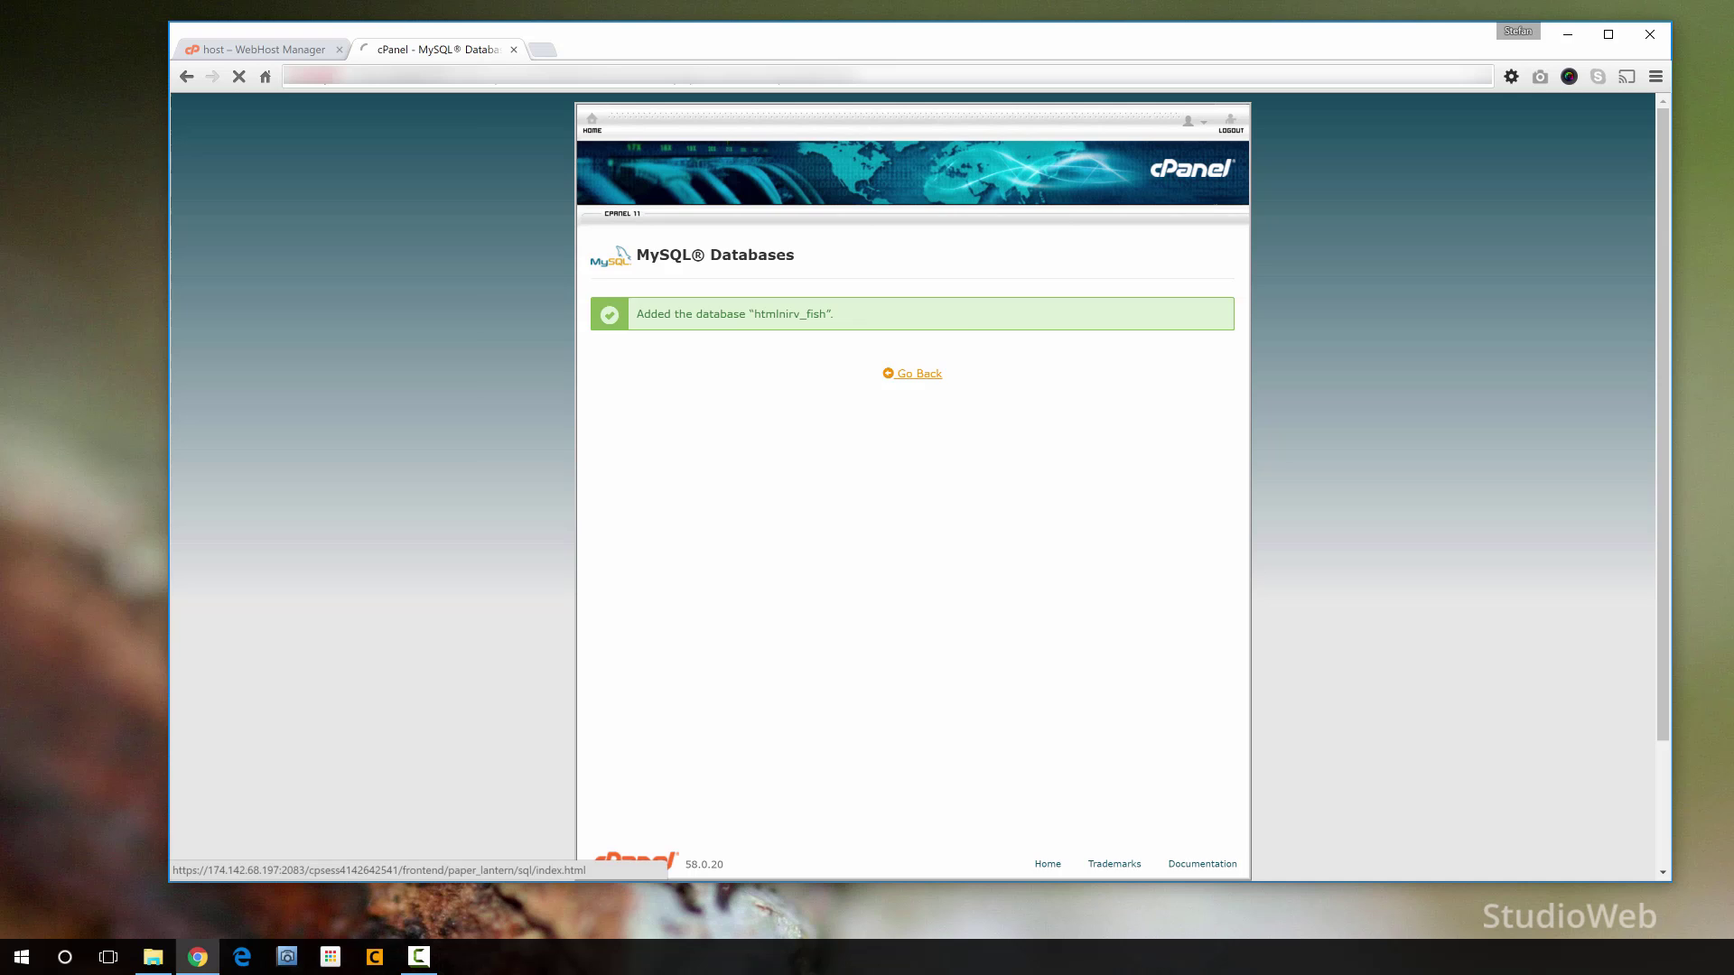
{"action": "scroll", "coordinate": [933, 393], "scroll_direction": "down", "scroll_amount": 6}
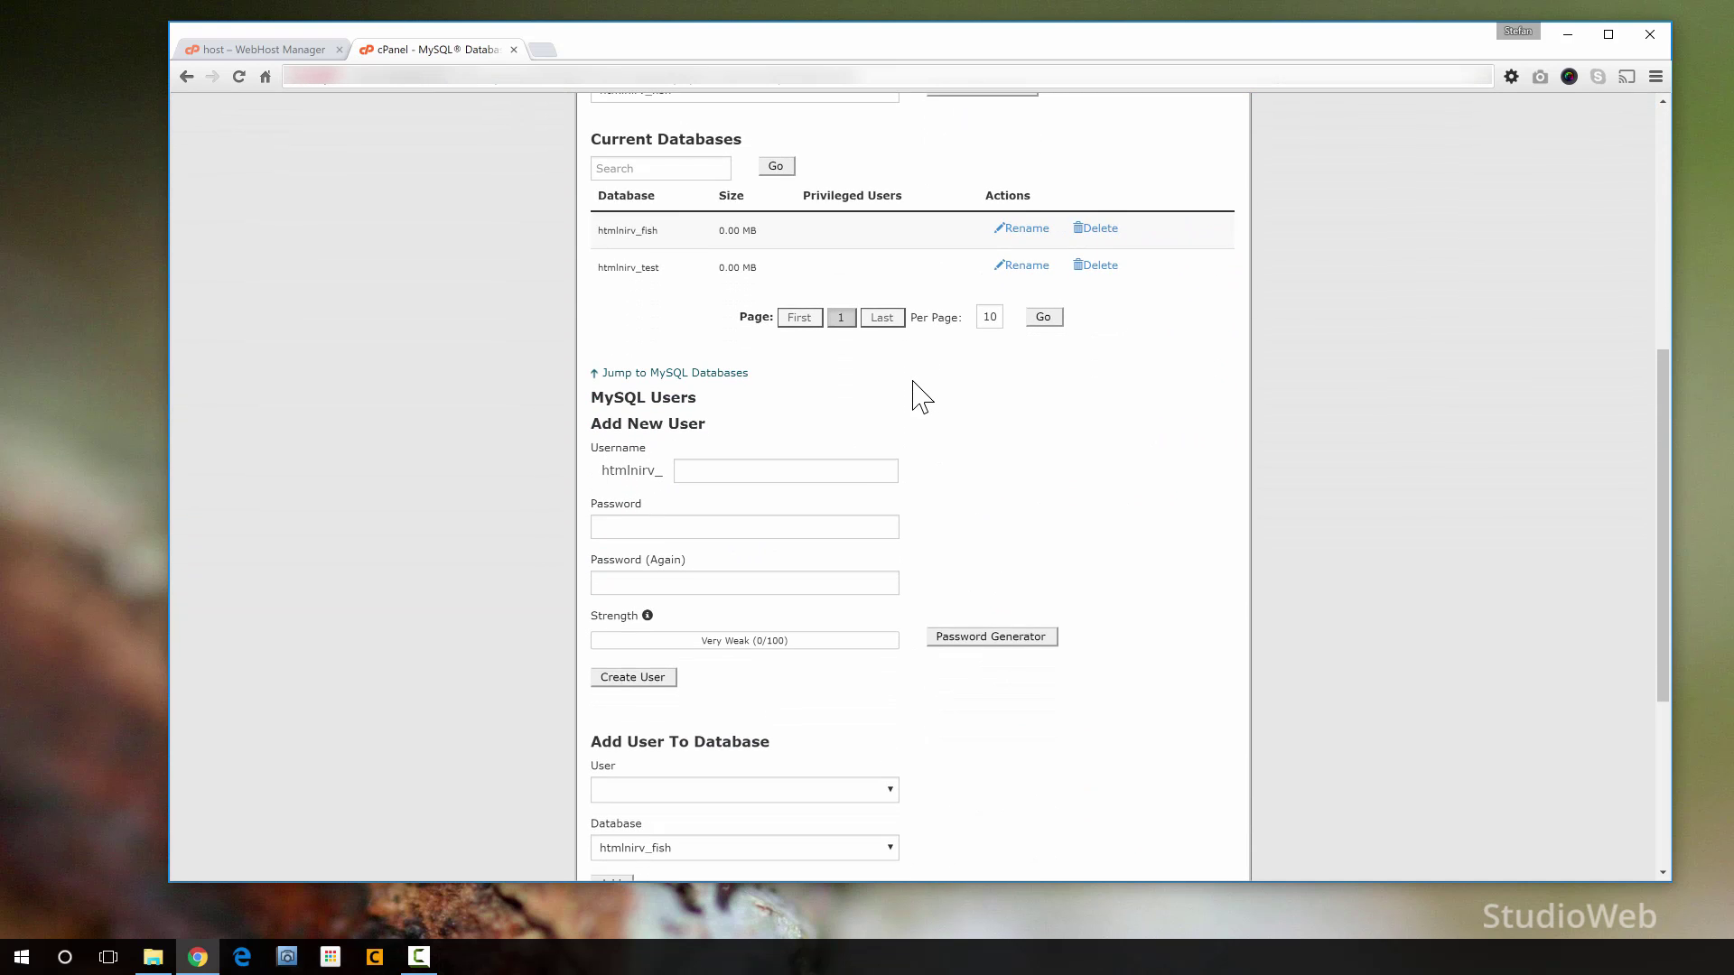
{"action": "scroll", "coordinate": [918, 398], "scroll_direction": "up", "scroll_amount": 1}
{"action": "left_click_drag", "start_coordinate": [663, 327], "coordinate": [604, 317]}
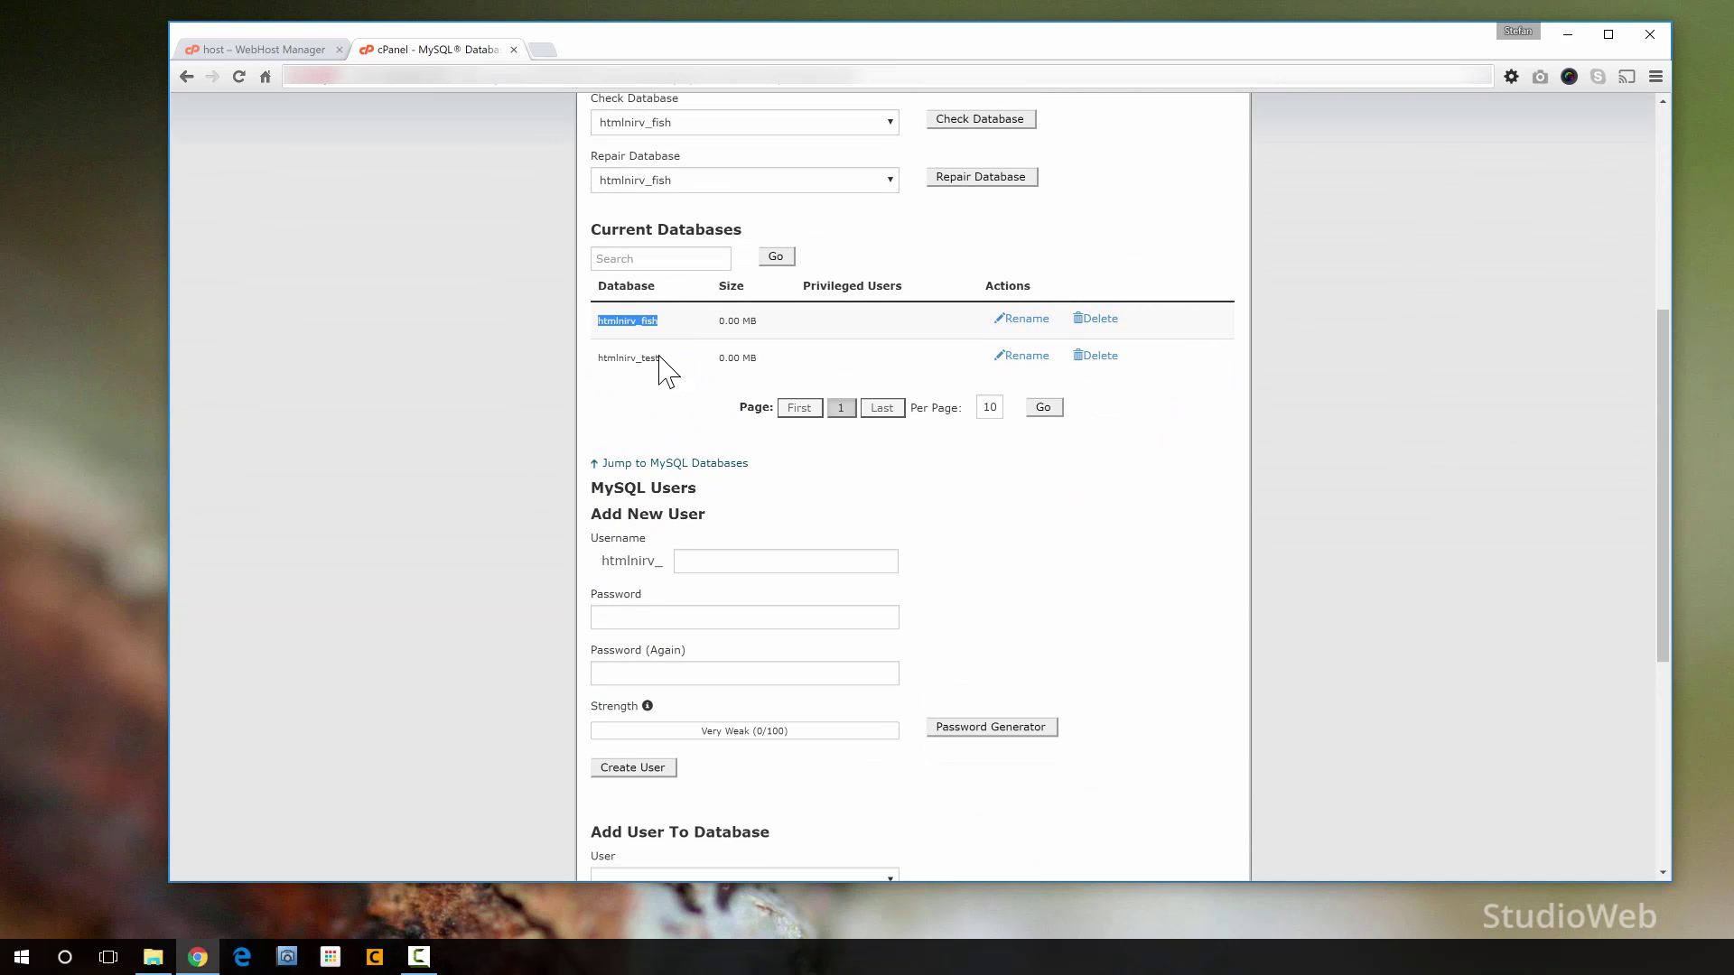
{"action": "left_click", "coordinate": [697, 387]}
{"action": "left_click_drag", "start_coordinate": [637, 322], "coordinate": [594, 323]}
{"action": "left_click", "coordinate": [685, 395]}
{"action": "left_click", "coordinate": [883, 408]}
- Add MySQL user stef (htmlnirv_stef), entering a password twice, and create it
{"action": "scroll", "coordinate": [703, 350], "scroll_direction": "down", "scroll_amount": 5}
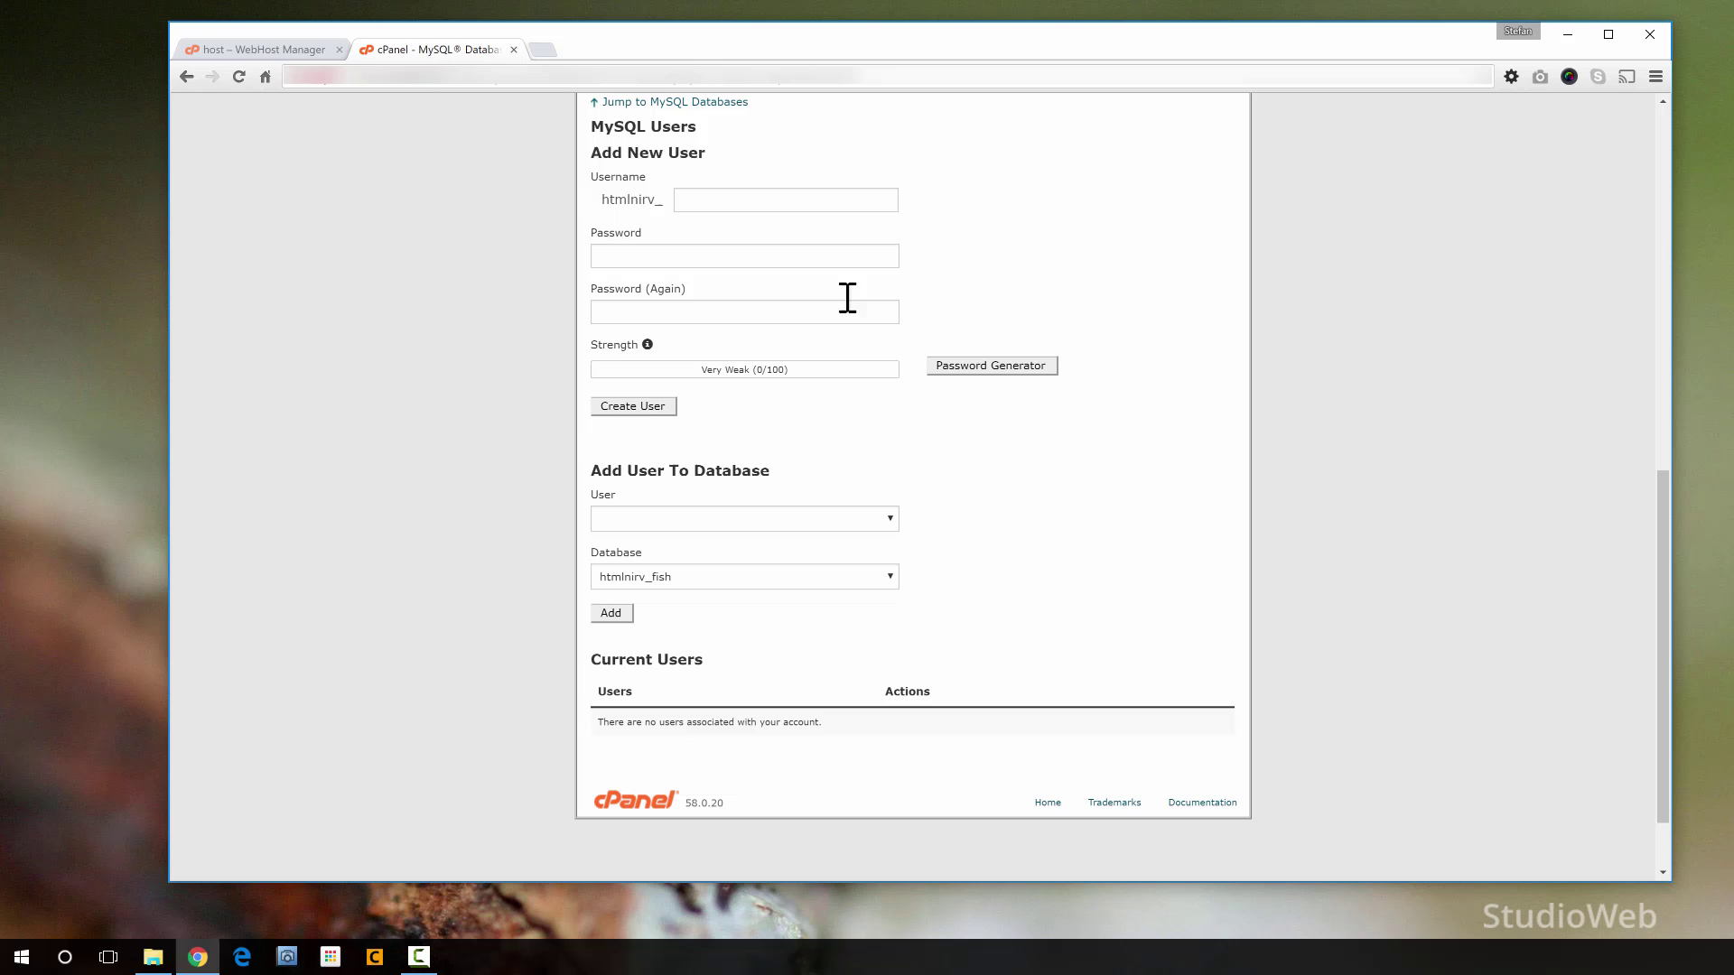
{"action": "left_click", "coordinate": [722, 200]}
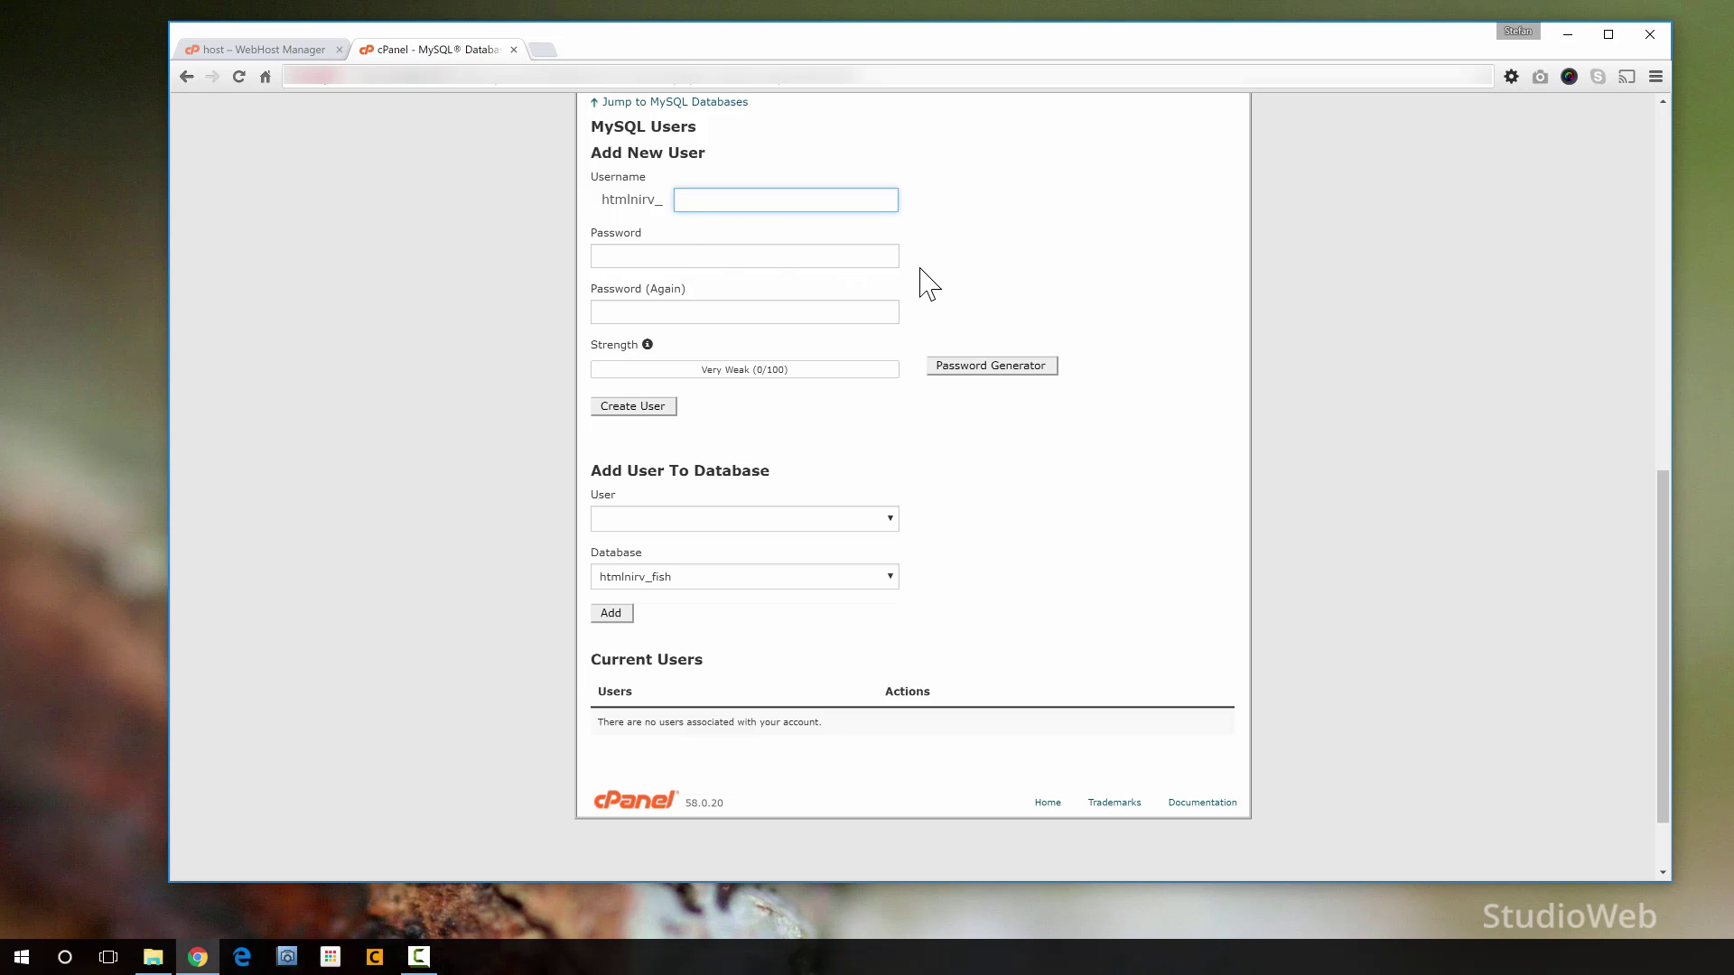
{"action": "left_click", "coordinate": [614, 258]}
{"action": "left_click", "coordinate": [658, 312]}
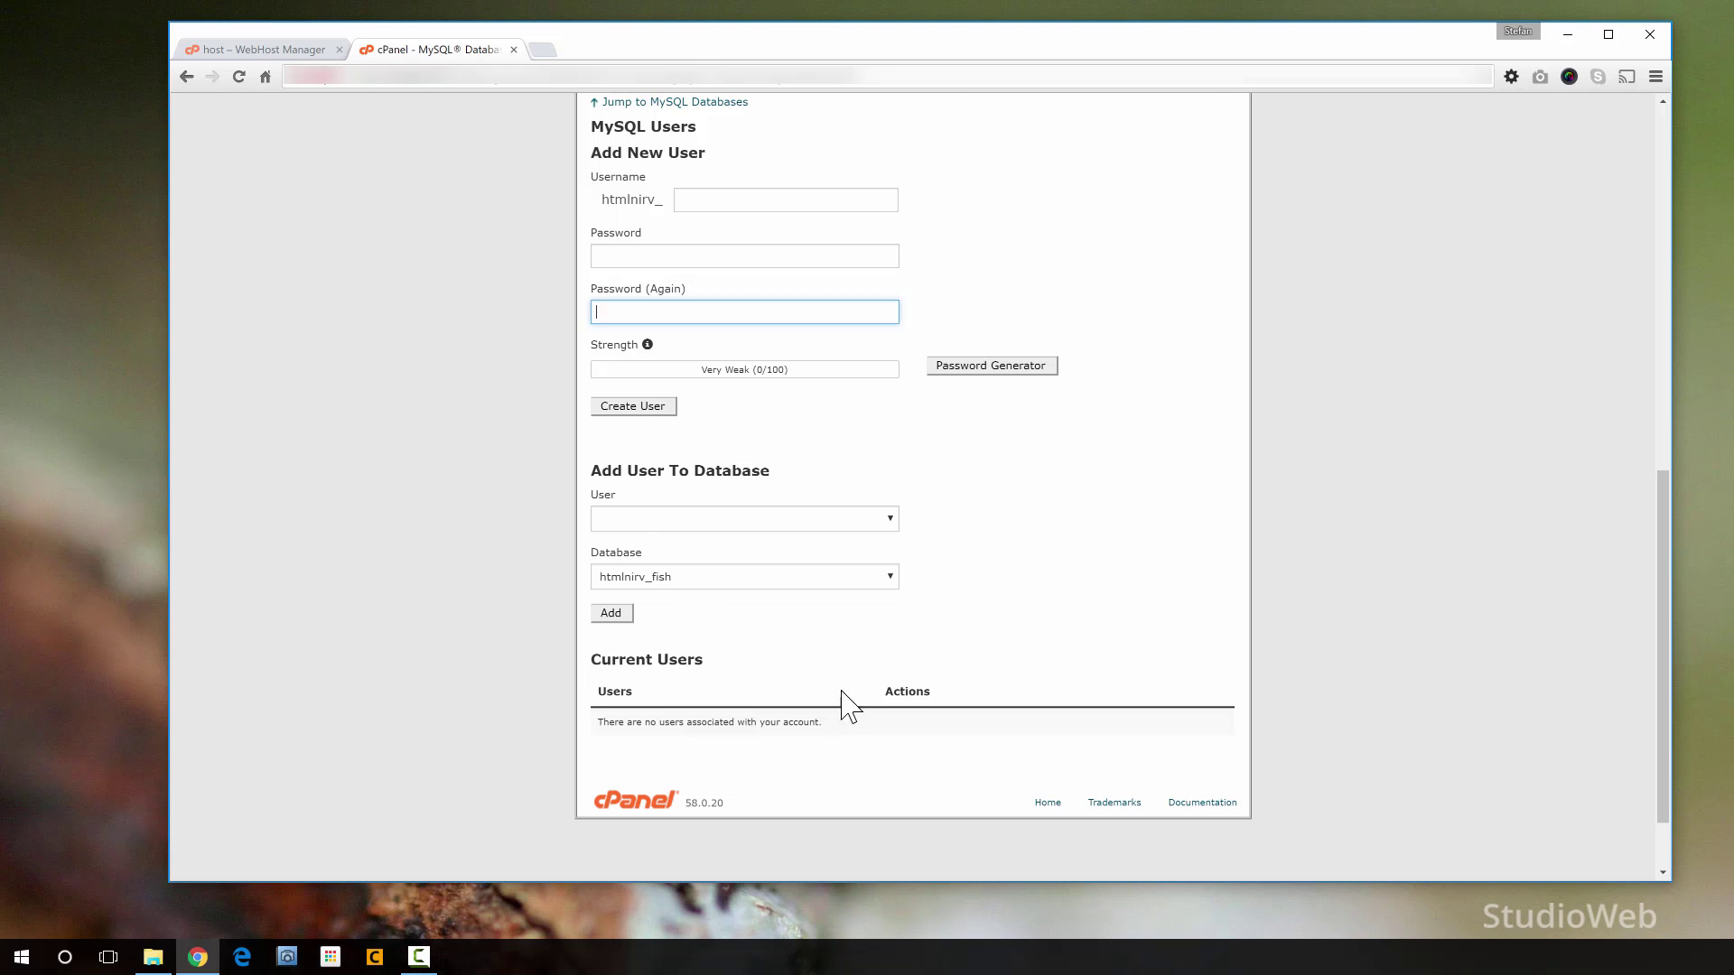
{"action": "scroll", "coordinate": [1084, 496], "scroll_direction": "up", "scroll_amount": 2}
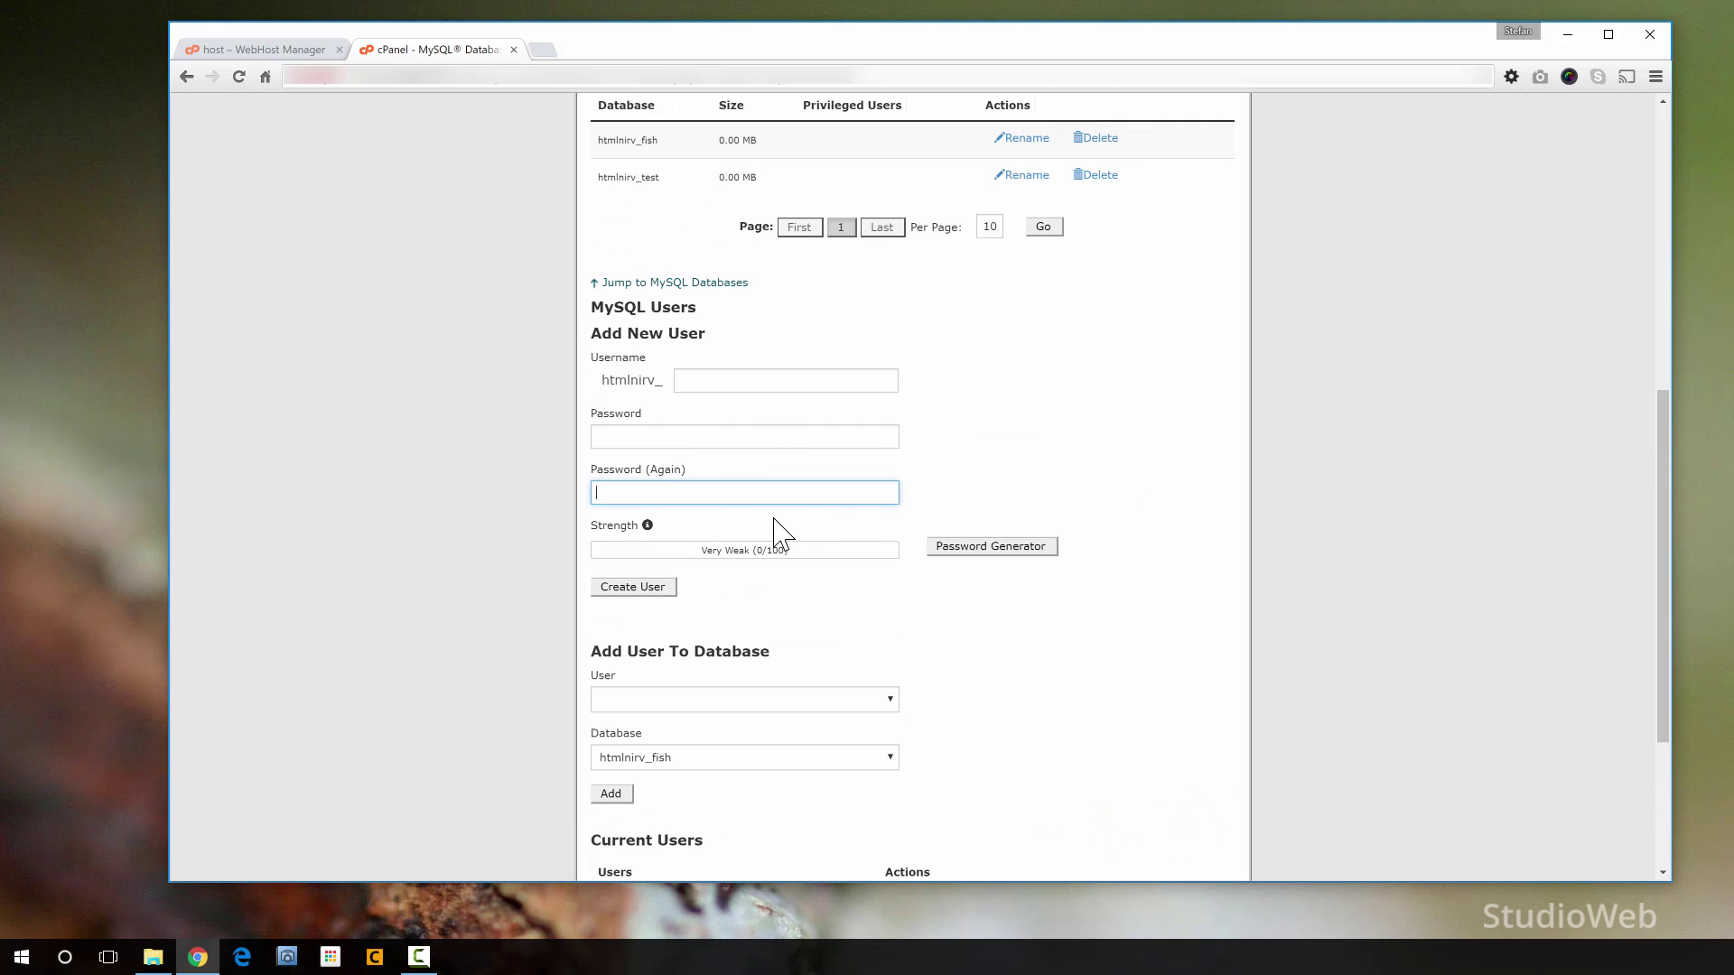
{"action": "left_click", "coordinate": [701, 380]}
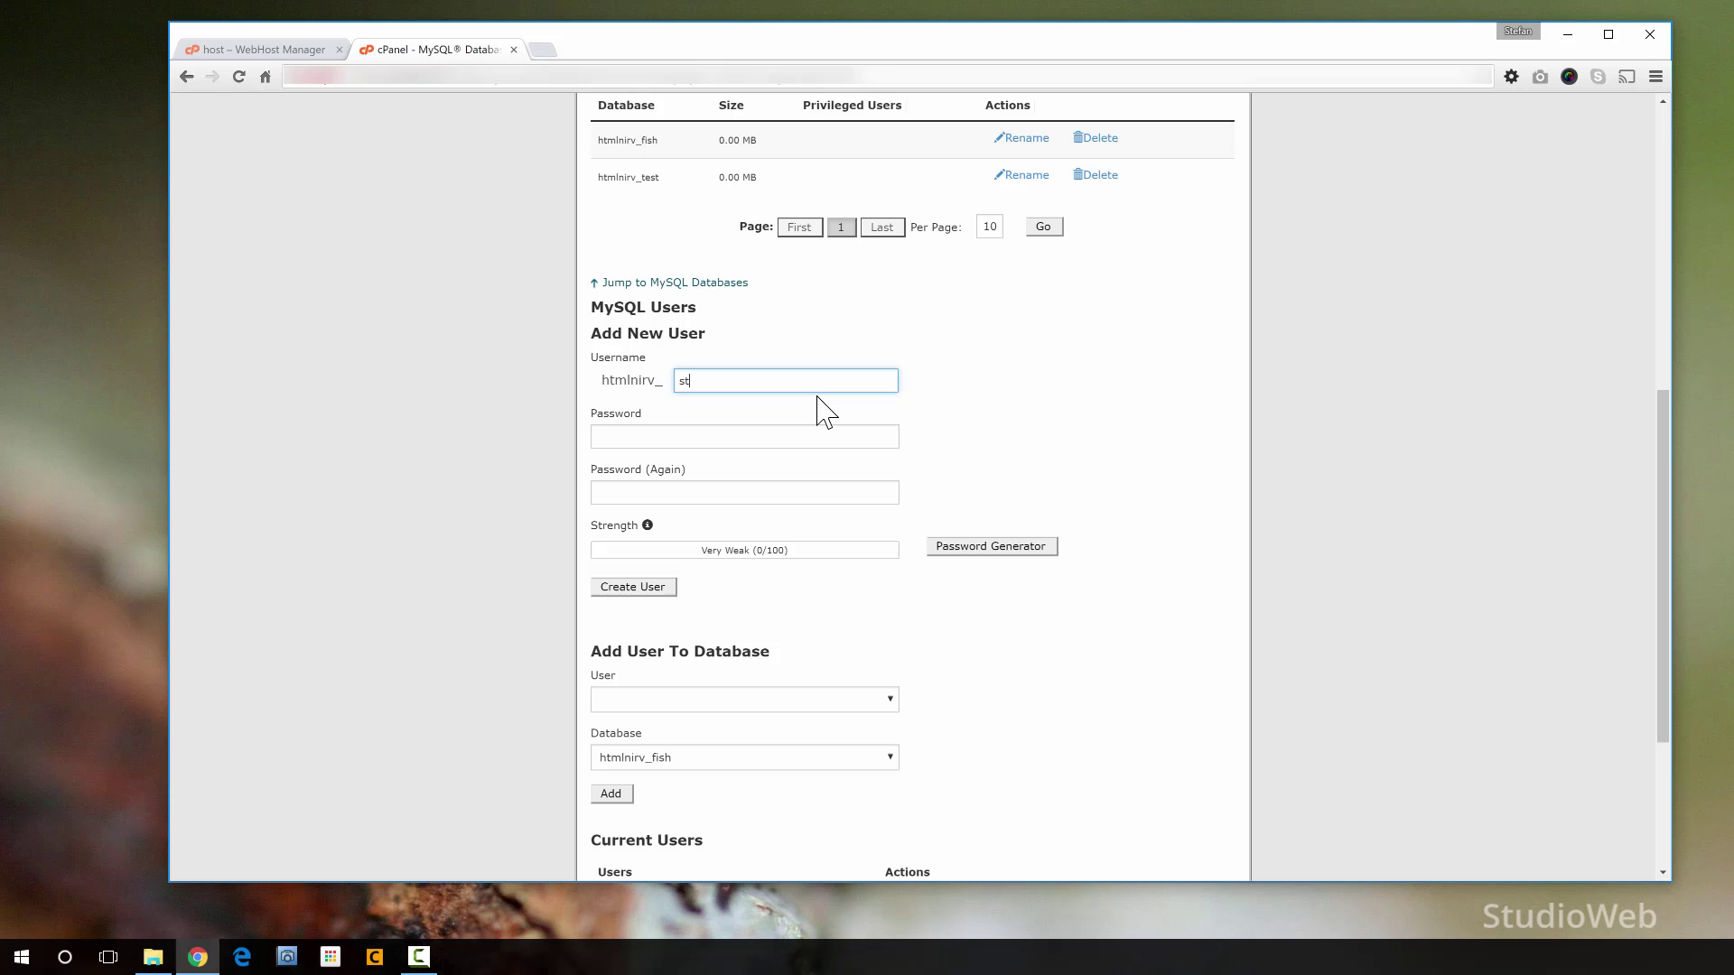
{"action": "left_click", "coordinate": [764, 437]}
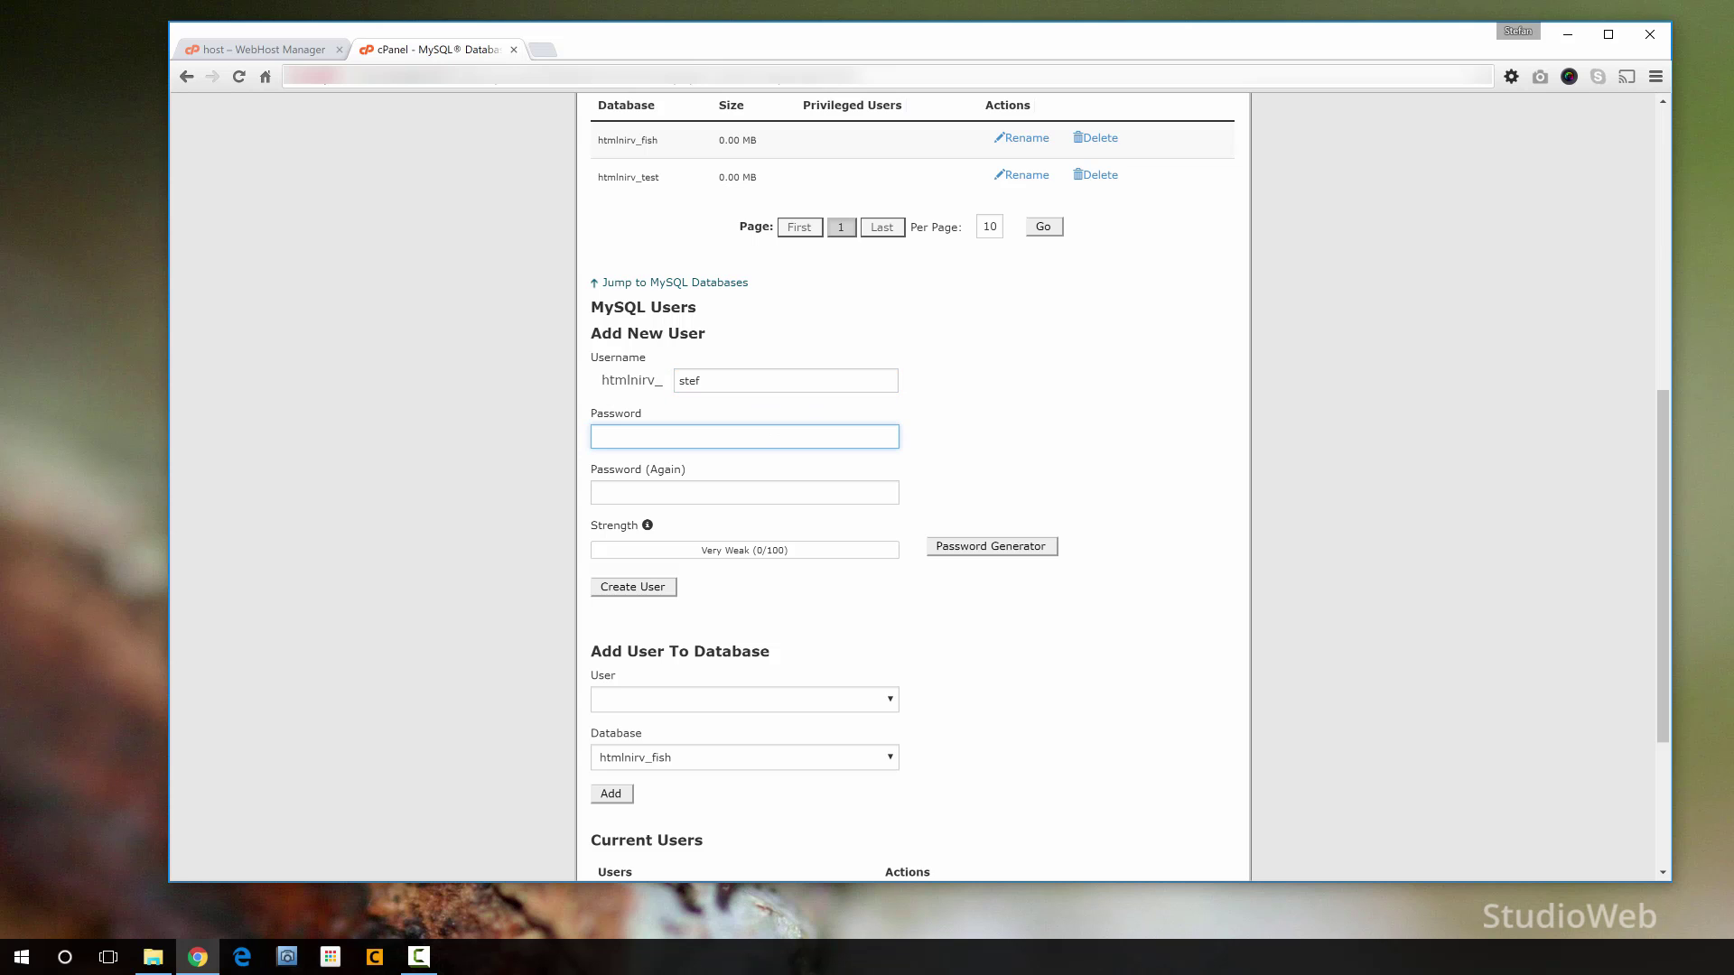
{"action": "type", "text": "••••••"}
{"action": "key", "text": "Tab"}
{"action": "type", "text": "••"}
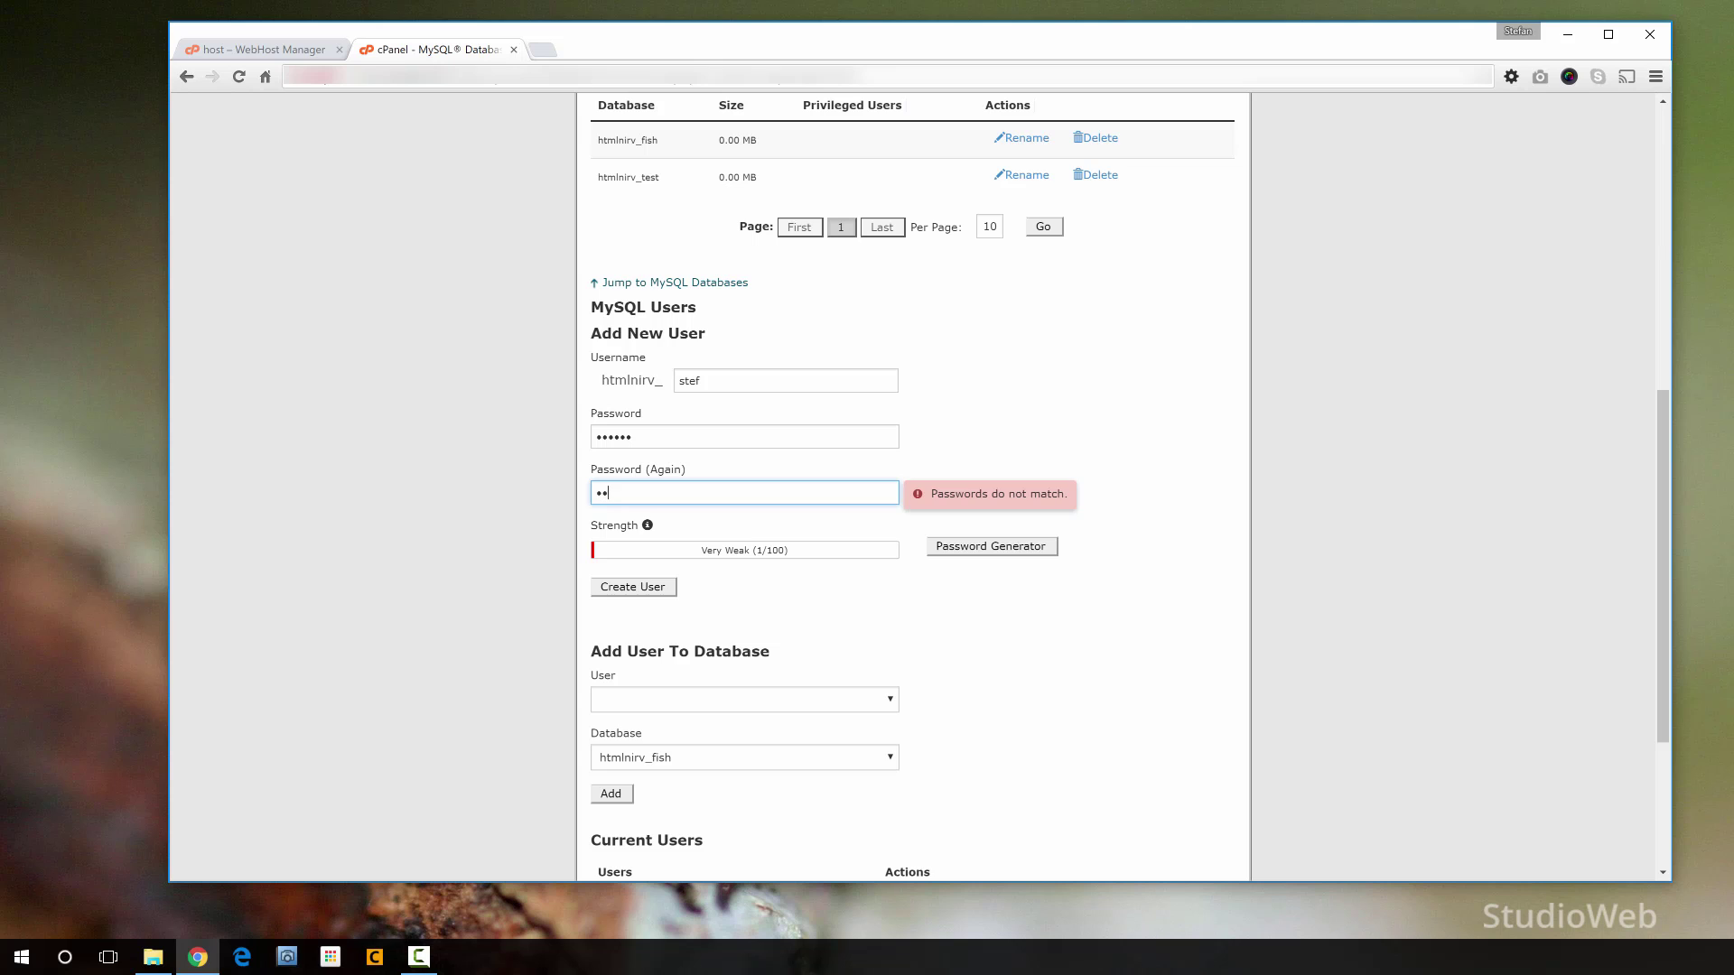
{"action": "type", "text": "••••"}
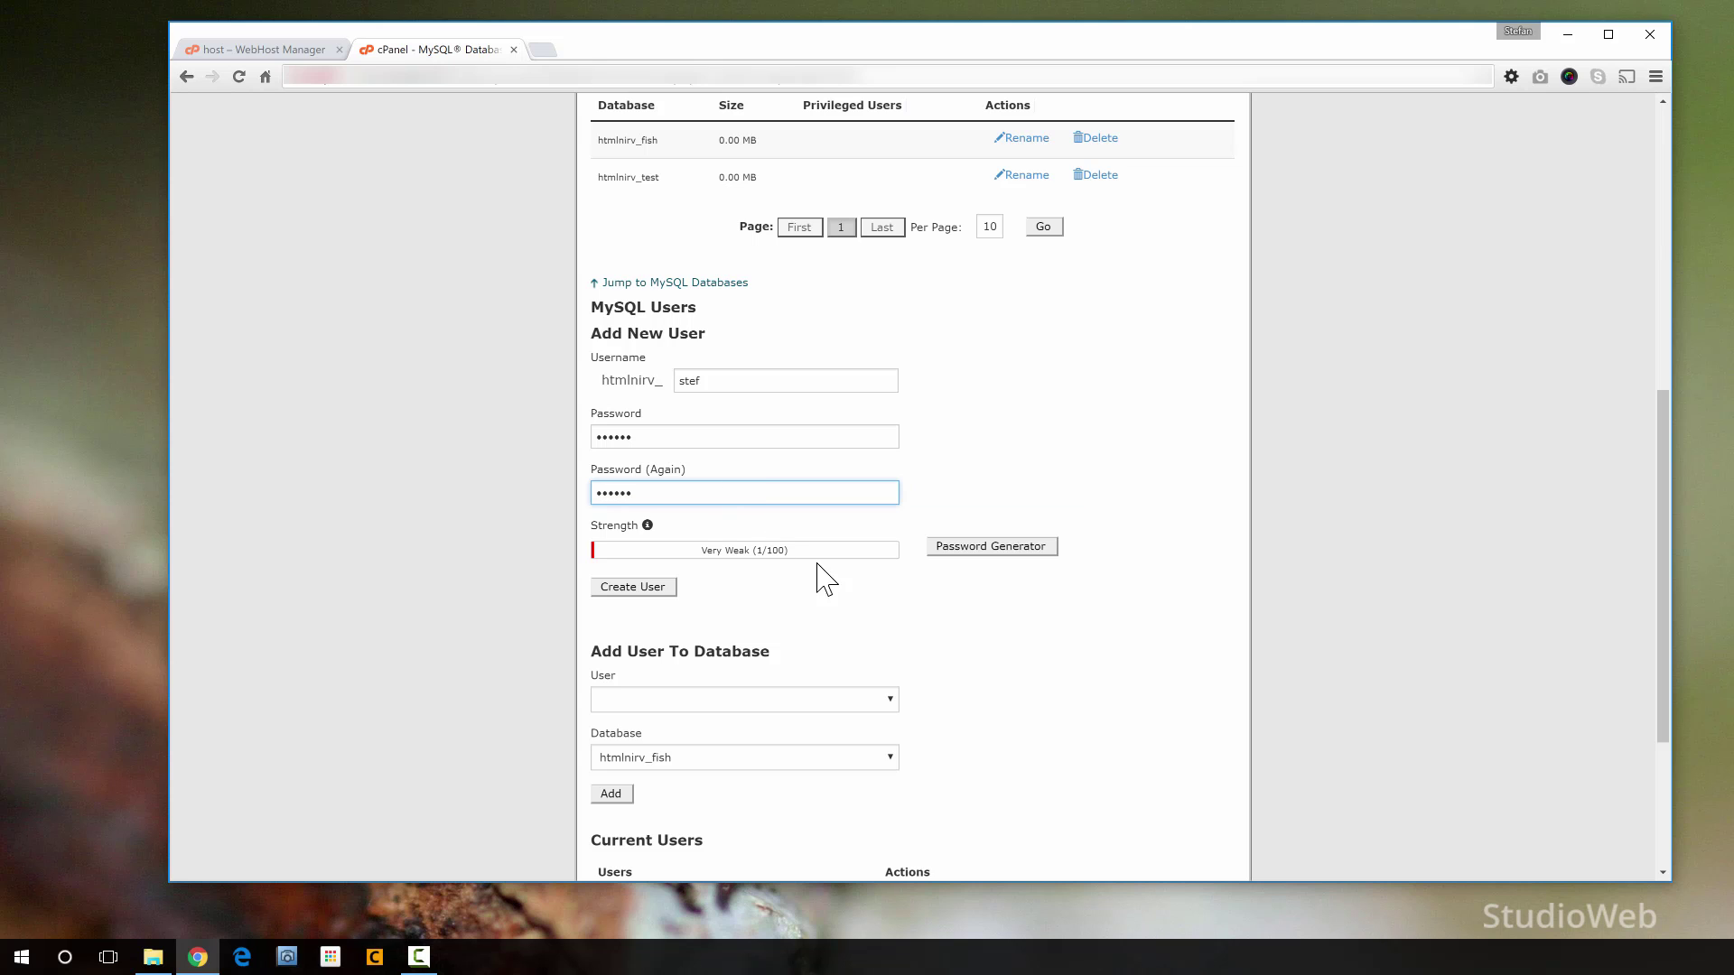
{"action": "left_click", "coordinate": [643, 589]}
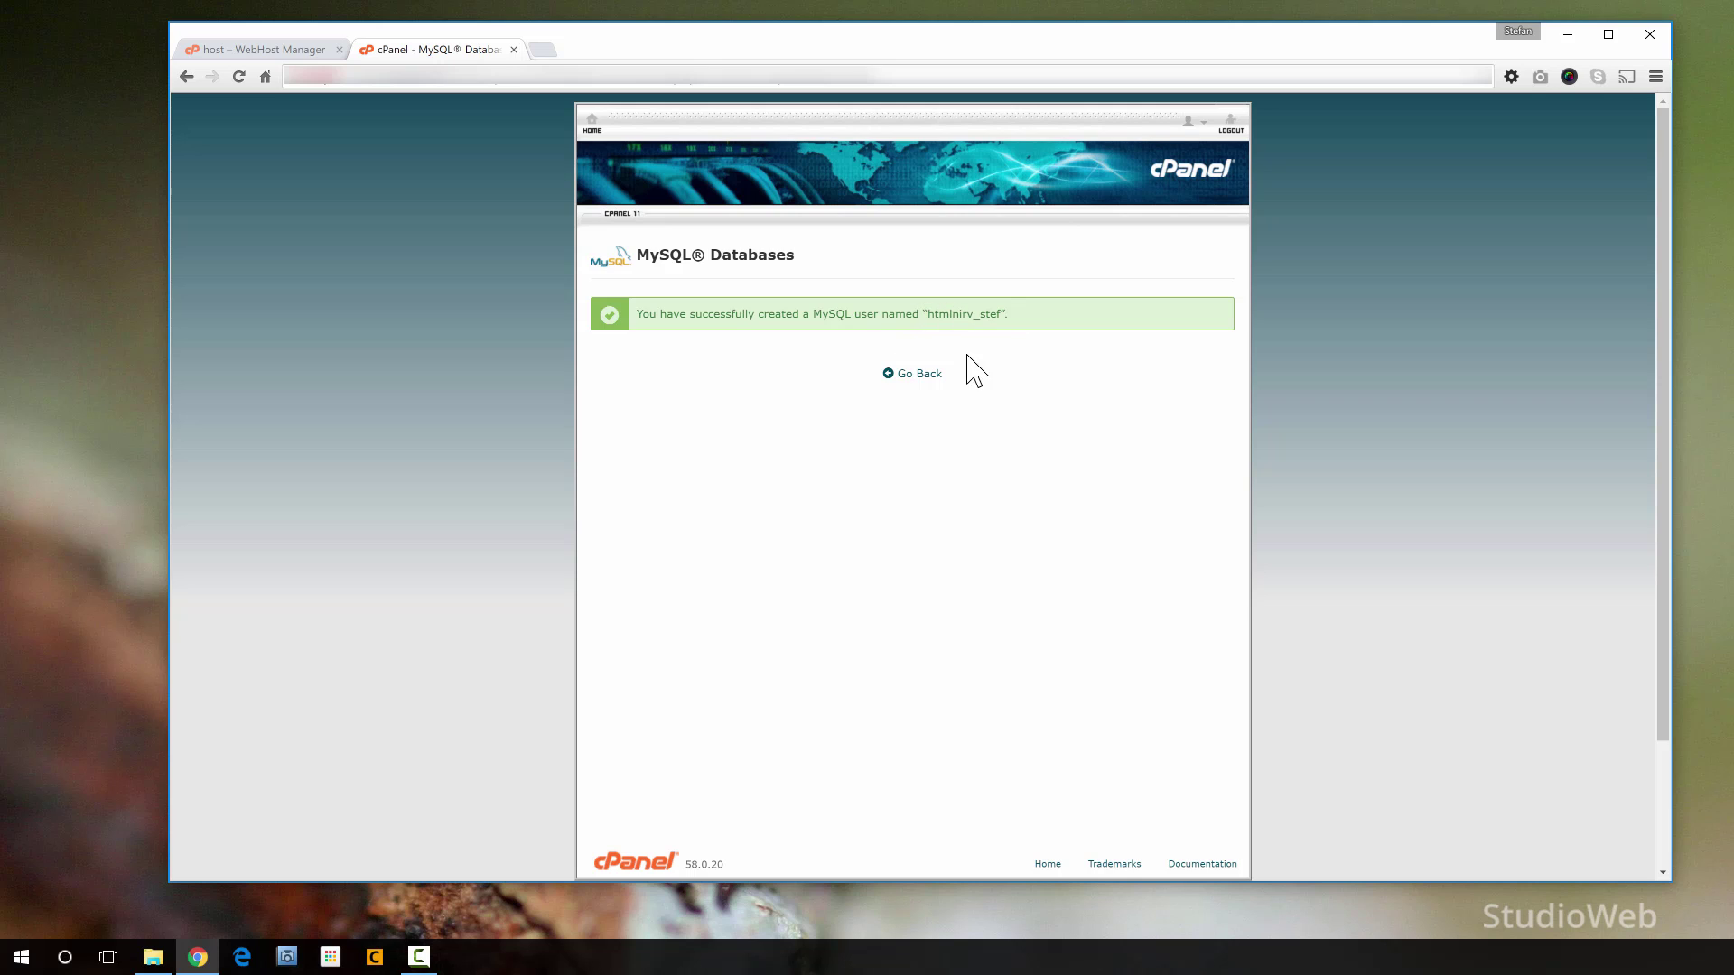
- Return to MySQL Databases and choose htmlnirv_stef in Add User To Database
{"action": "left_click_drag", "start_coordinate": [928, 312], "coordinate": [1005, 312]}
{"action": "left_click", "coordinate": [920, 379]}
{"action": "scroll", "coordinate": [944, 524], "scroll_direction": "down", "scroll_amount": 1}
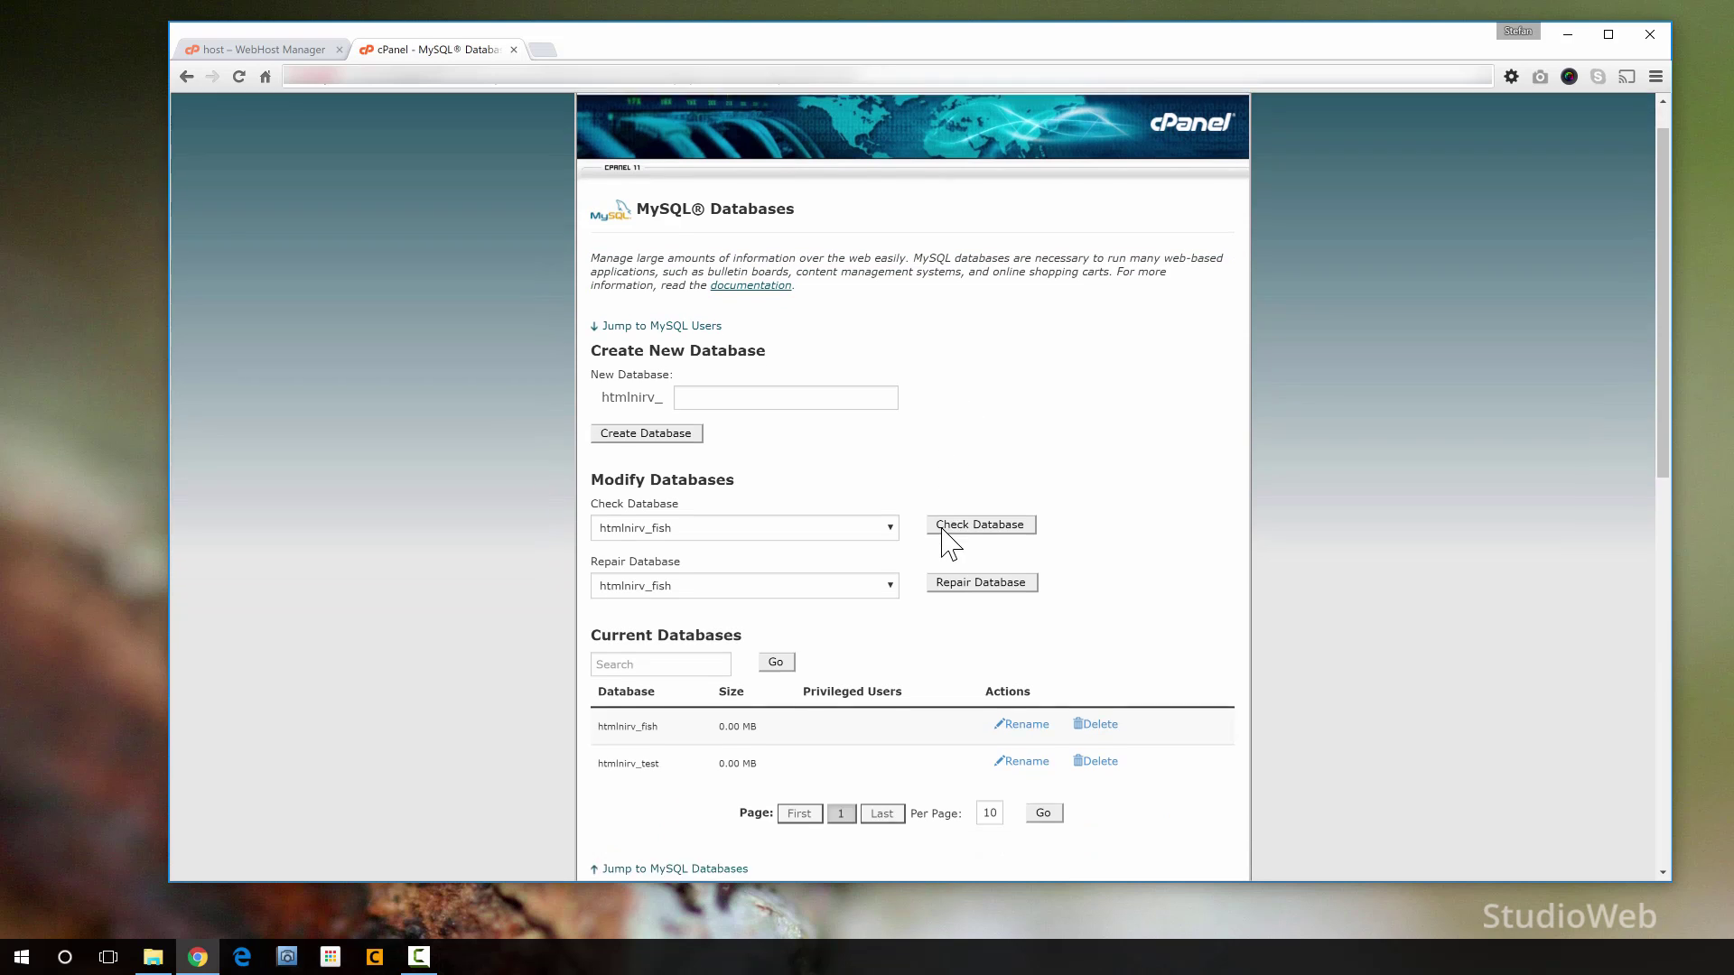
{"action": "scroll", "coordinate": [943, 533], "scroll_direction": "down", "scroll_amount": 10}
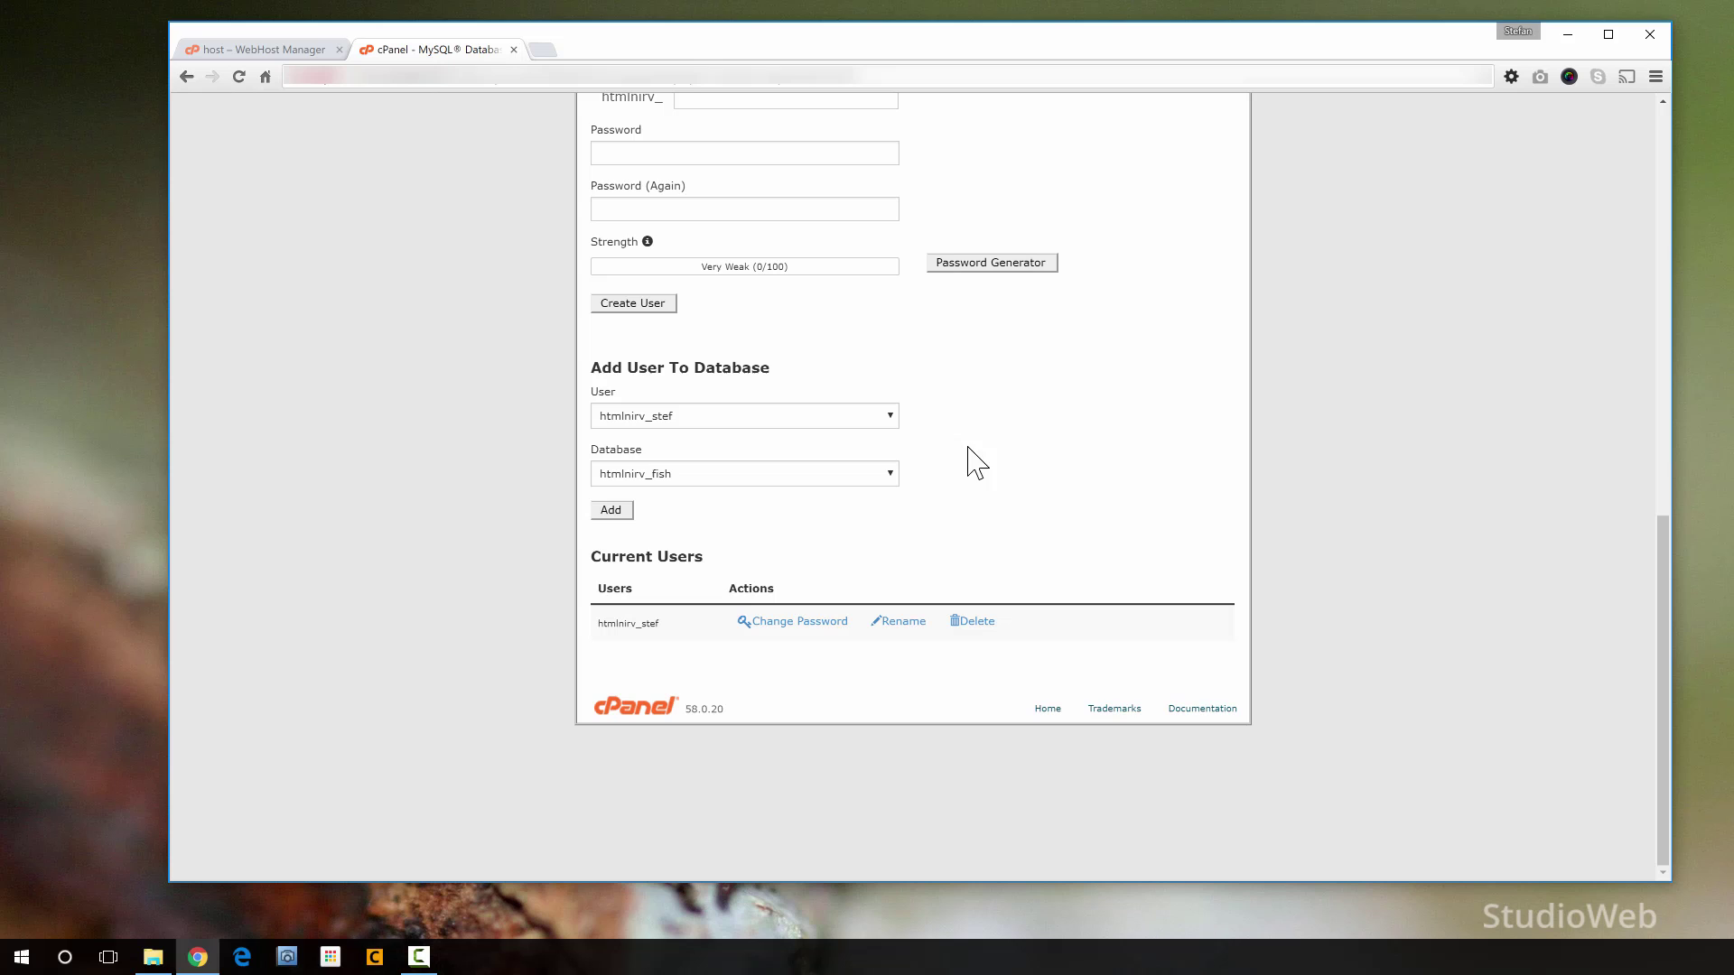
{"action": "left_click", "coordinate": [703, 416]}
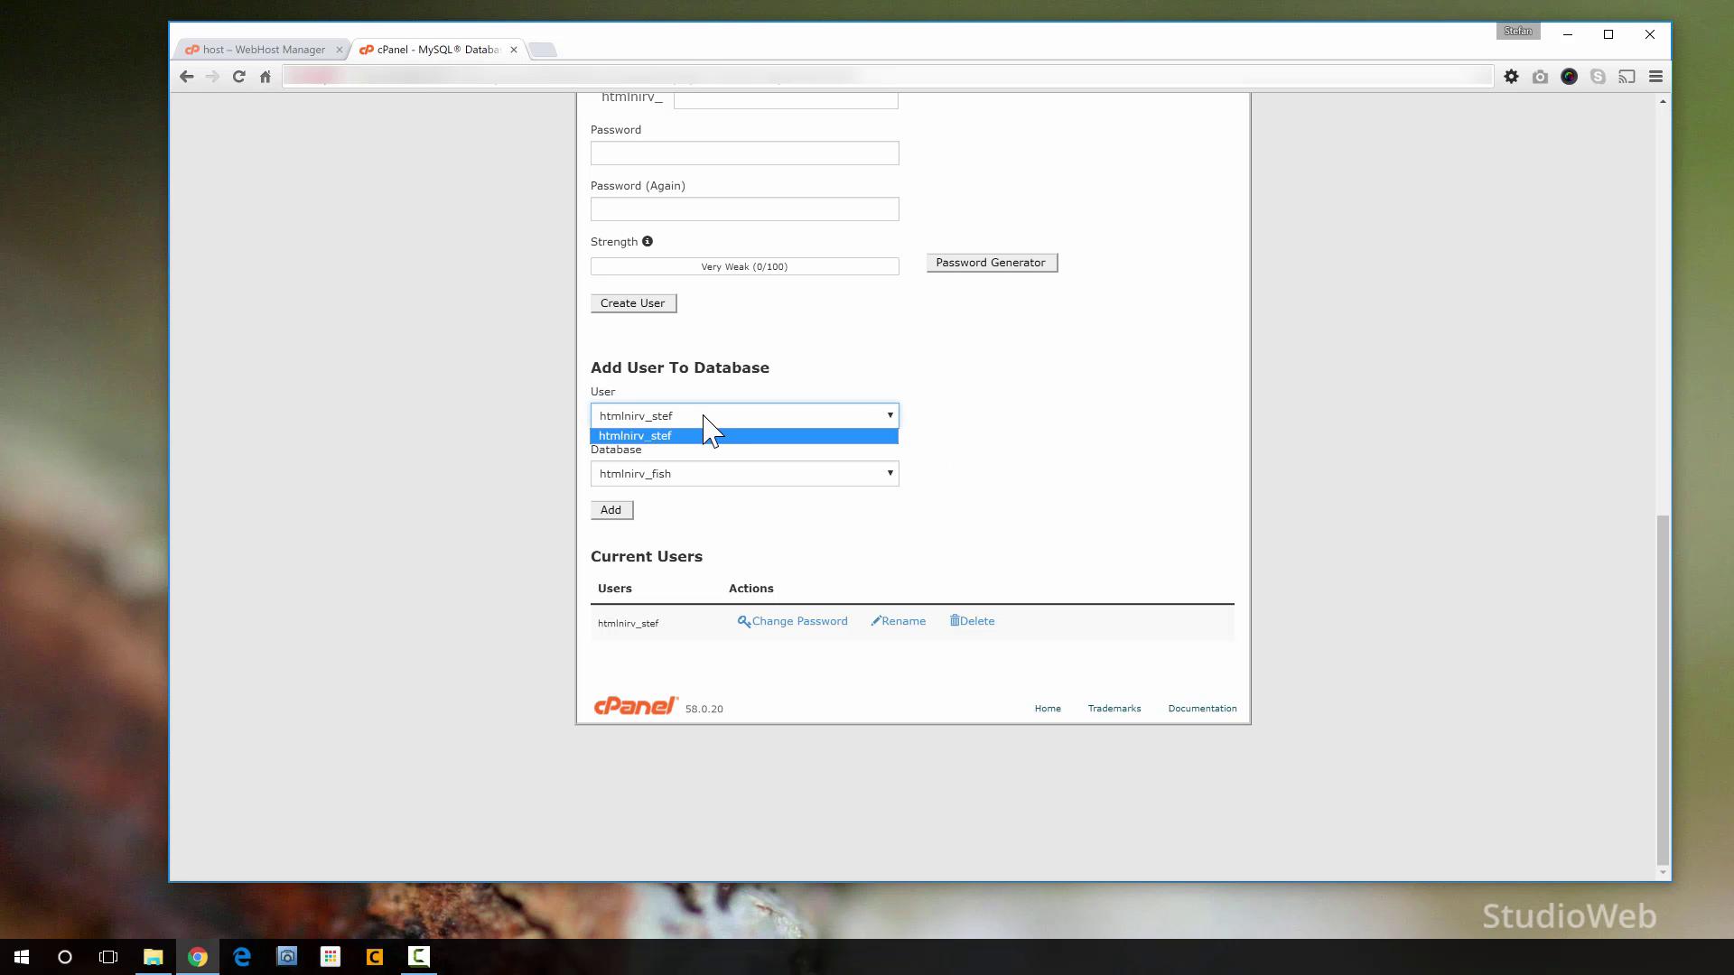
{"action": "left_click", "coordinate": [699, 435]}
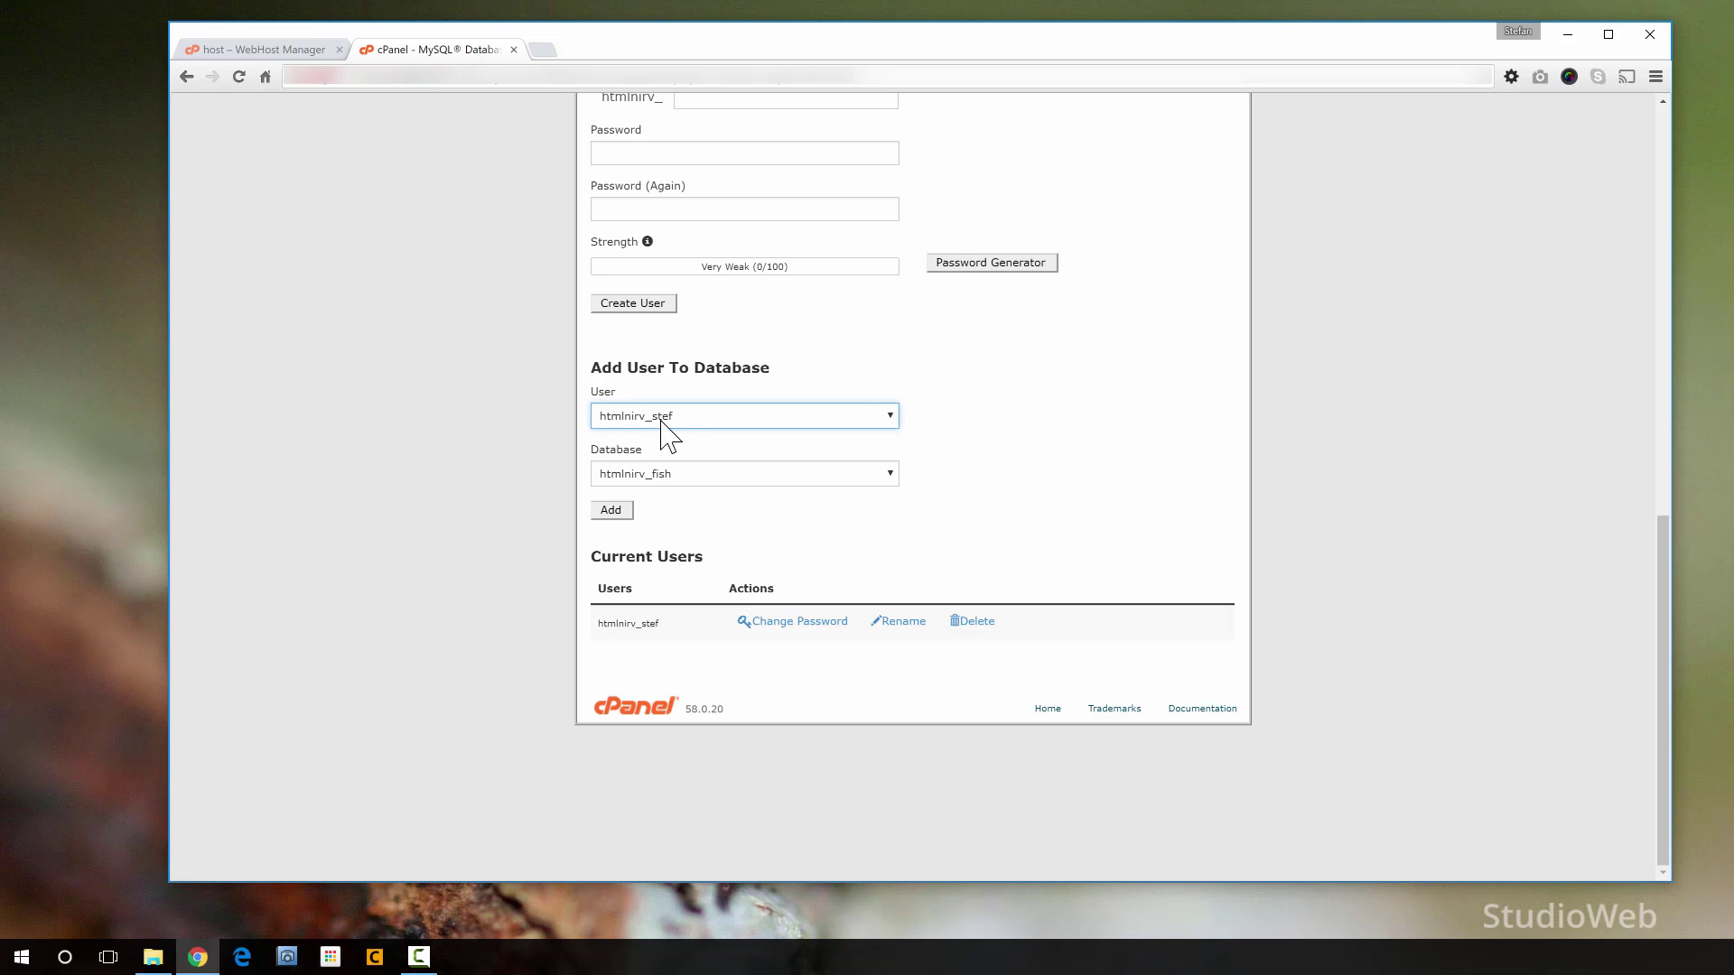
{"action": "left_click", "coordinate": [714, 415]}
{"action": "left_click", "coordinate": [866, 373]}
- Select htmlnirv_fish as the database and add htmlnirv_stef to it
{"action": "scroll", "coordinate": [865, 384], "scroll_direction": "up", "scroll_amount": 3}
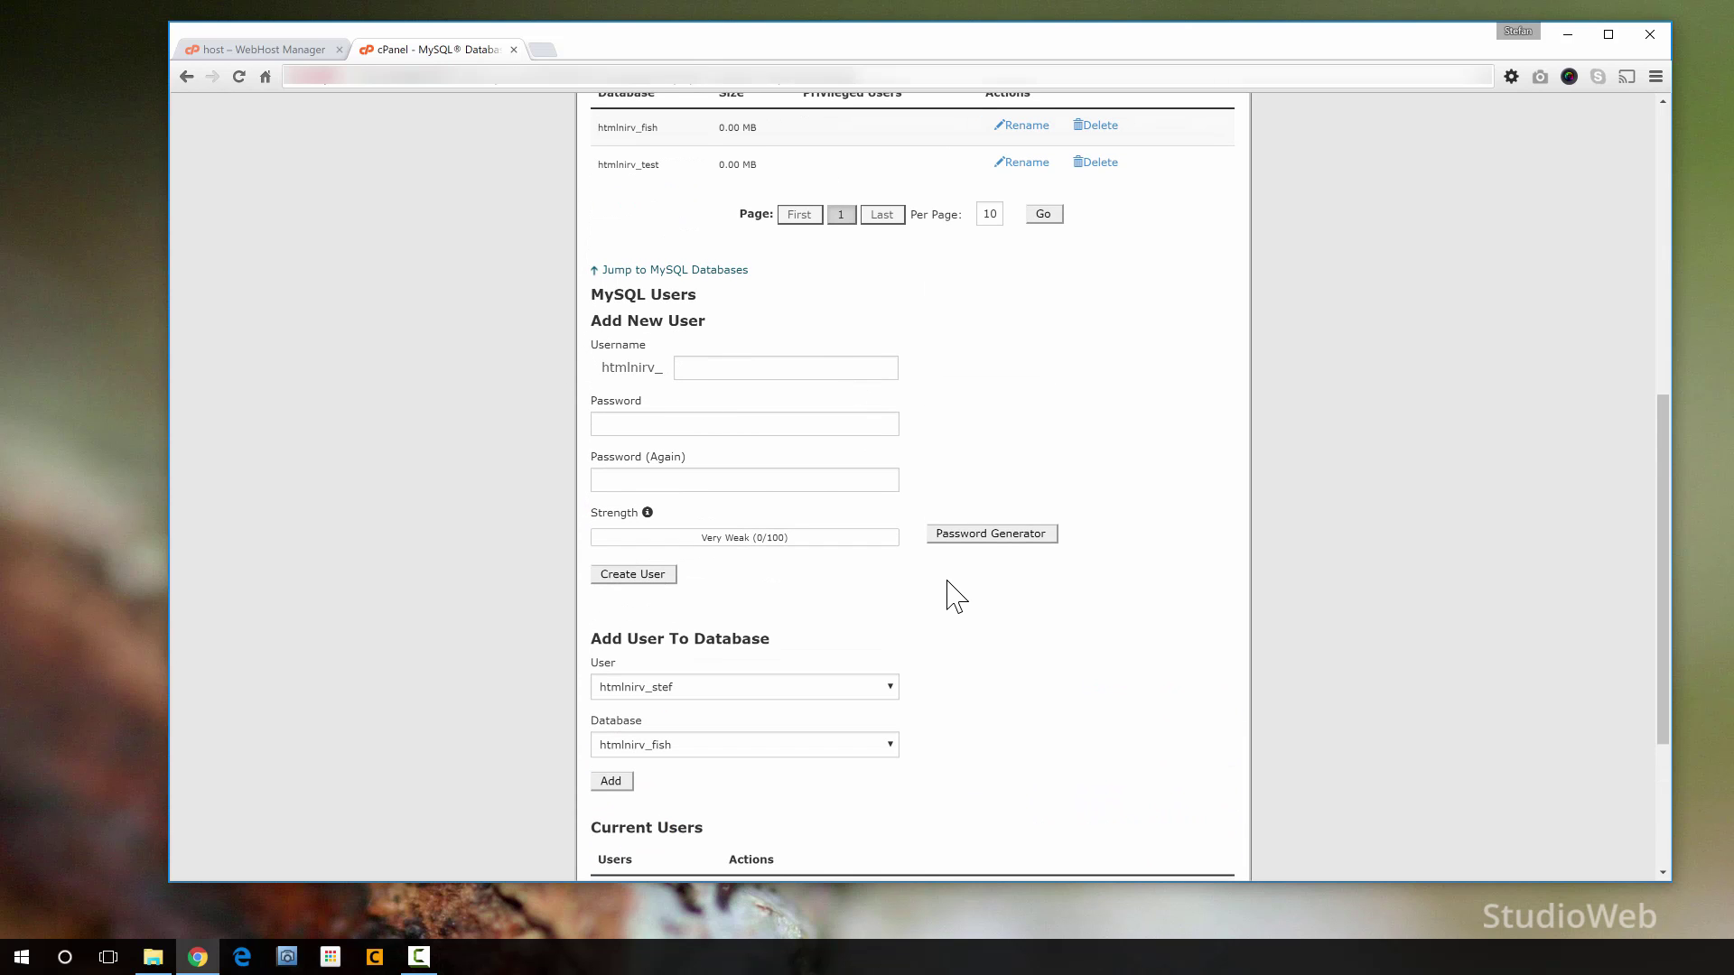
{"action": "scroll", "coordinate": [948, 588], "scroll_direction": "down", "scroll_amount": 3}
{"action": "left_click", "coordinate": [709, 474]}
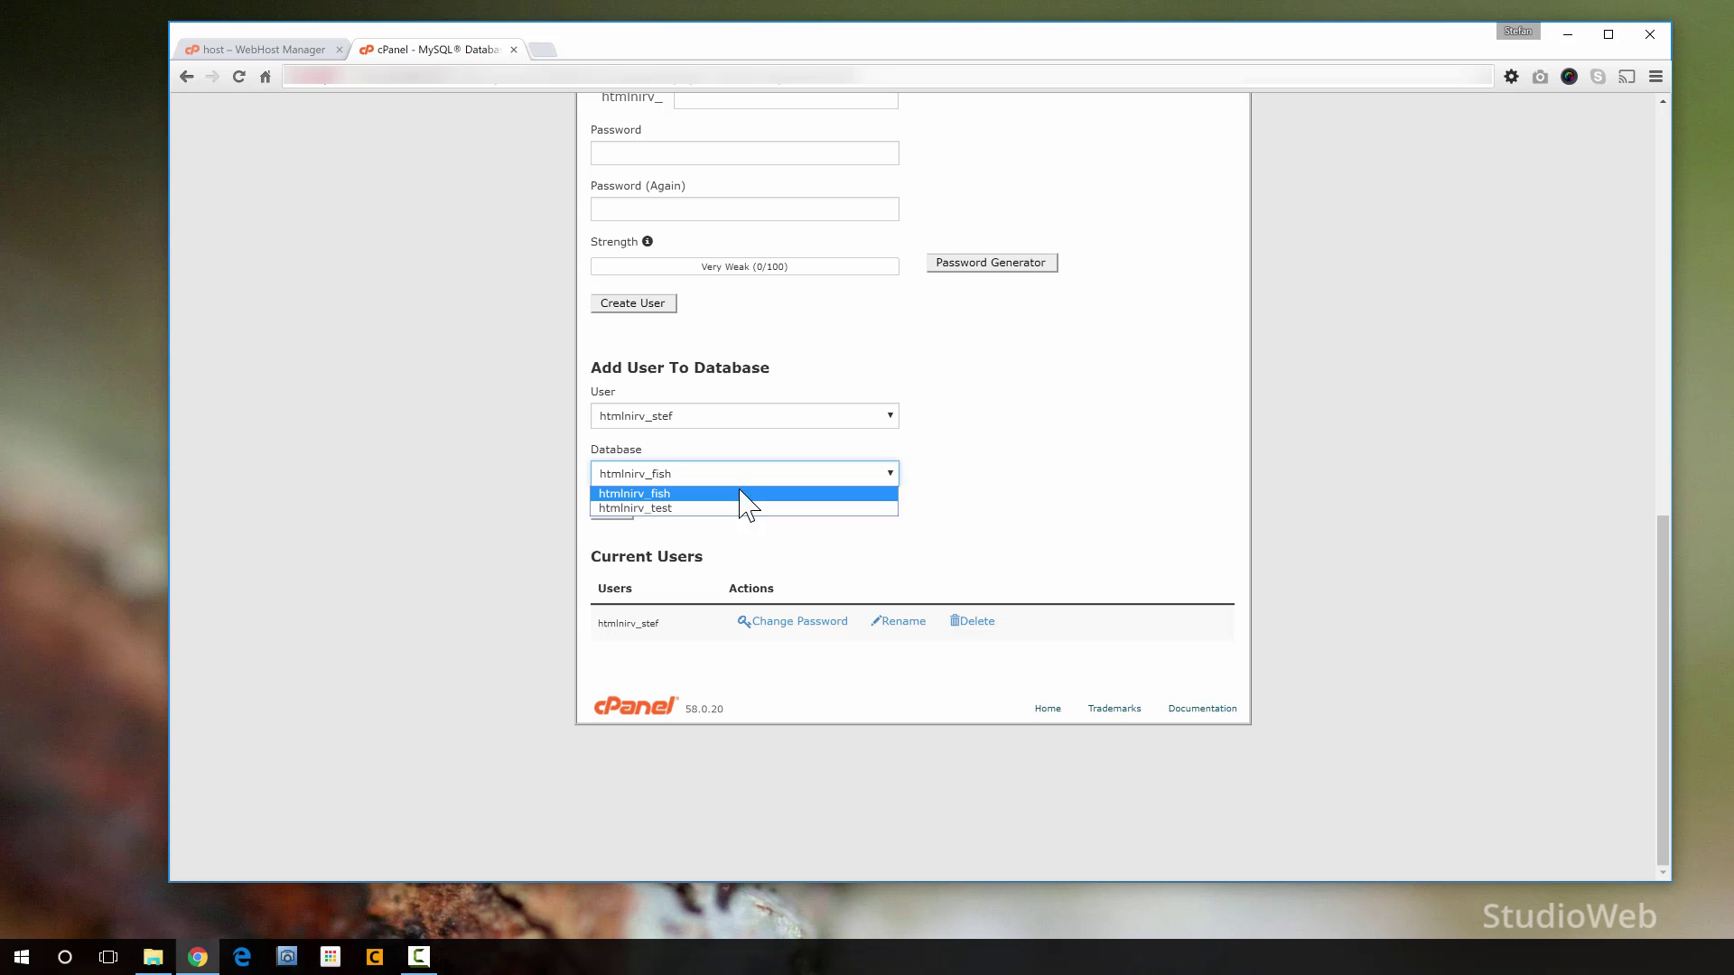
{"action": "left_click", "coordinate": [736, 508]}
{"action": "left_click", "coordinate": [727, 484]}
{"action": "left_click", "coordinate": [727, 493]}
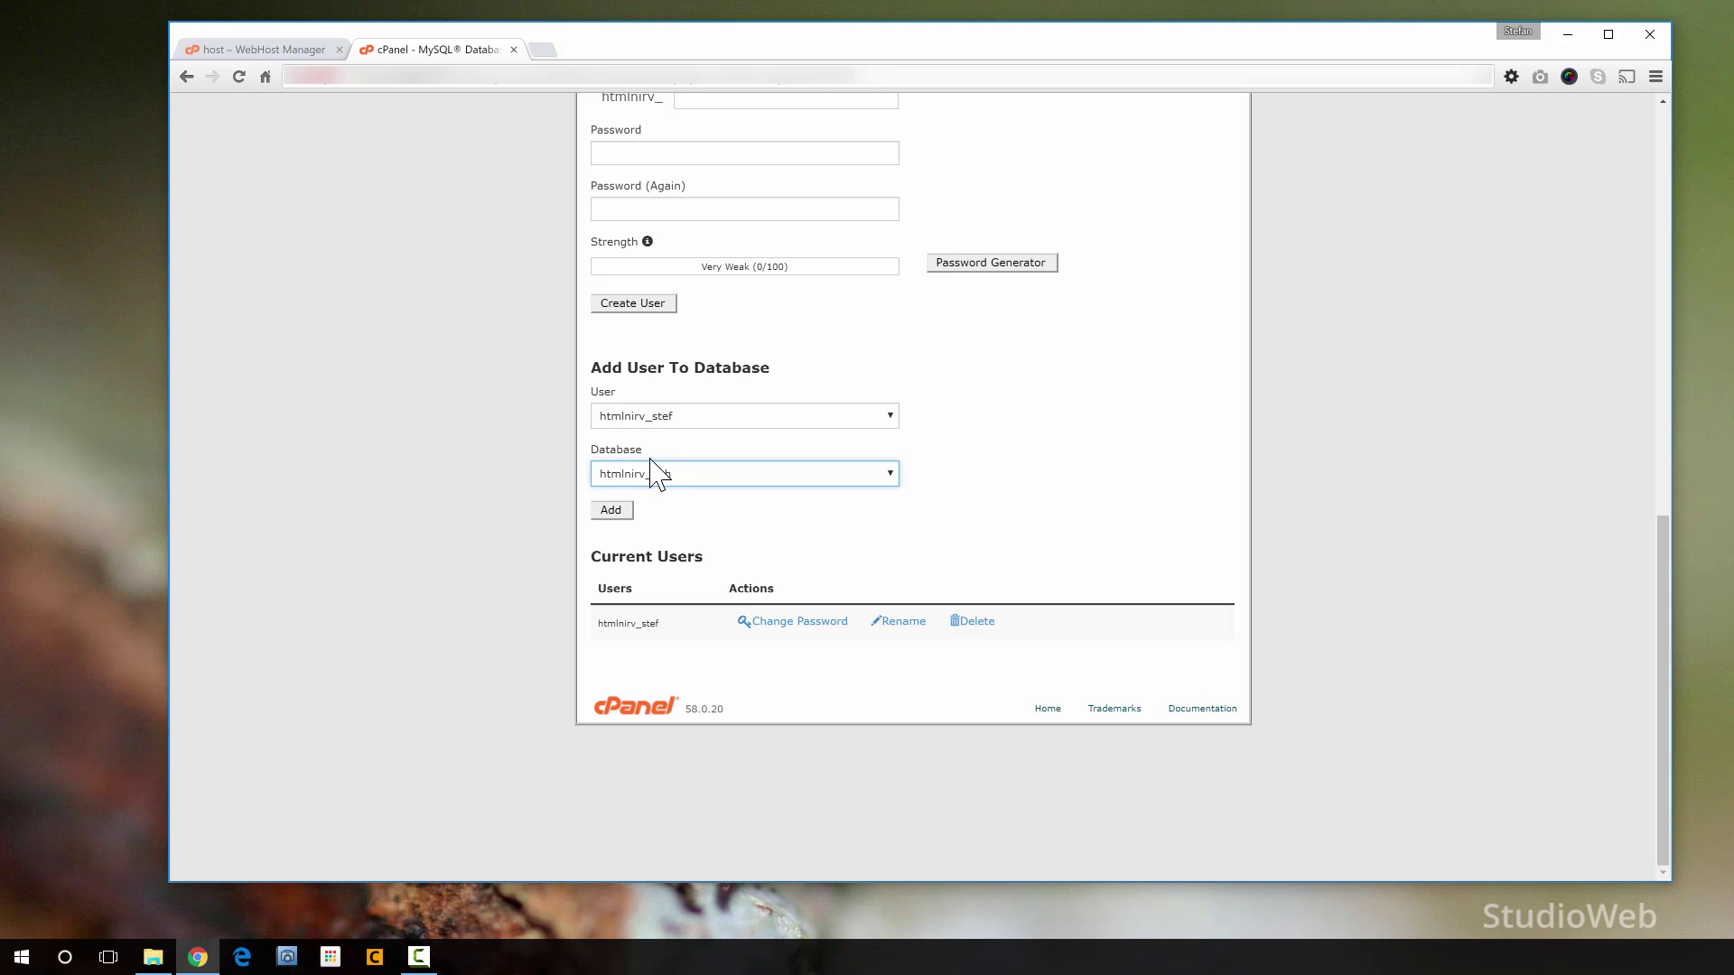
{"action": "left_click", "coordinate": [611, 511]}
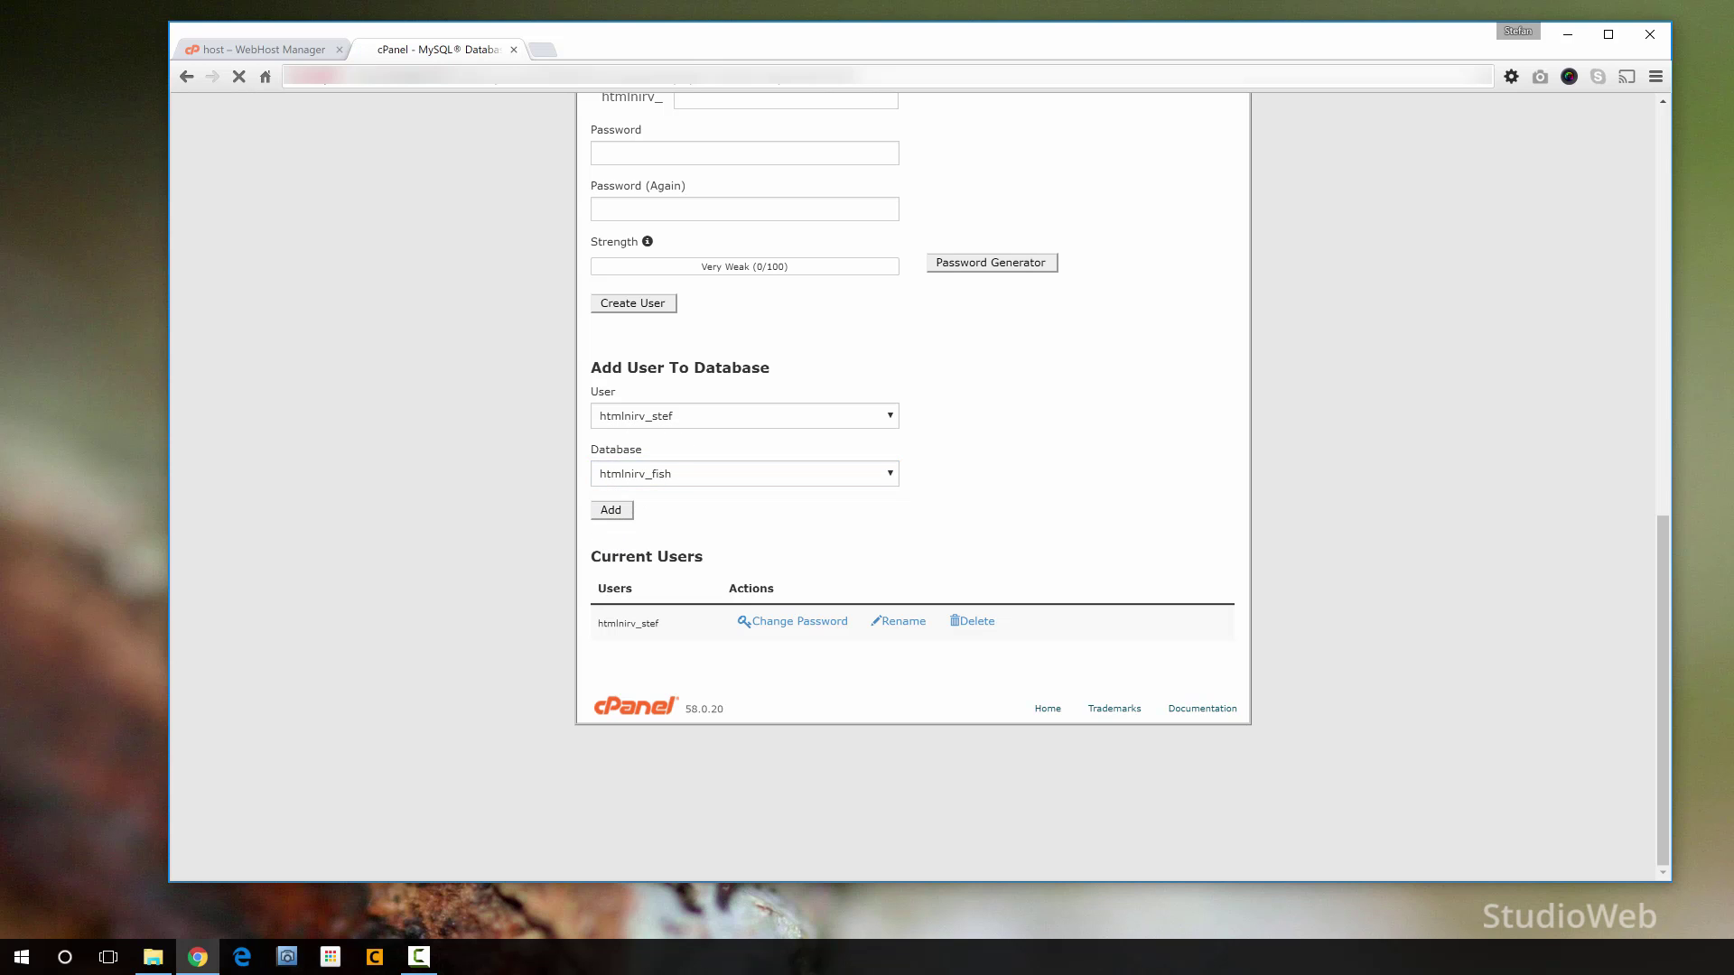
- Grant htmlnirv_stef ALL PRIVILEGES on htmlnirv_fish, apply the changes, and go back
{"action": "scroll", "coordinate": [766, 537], "scroll_direction": "down", "scroll_amount": 4}
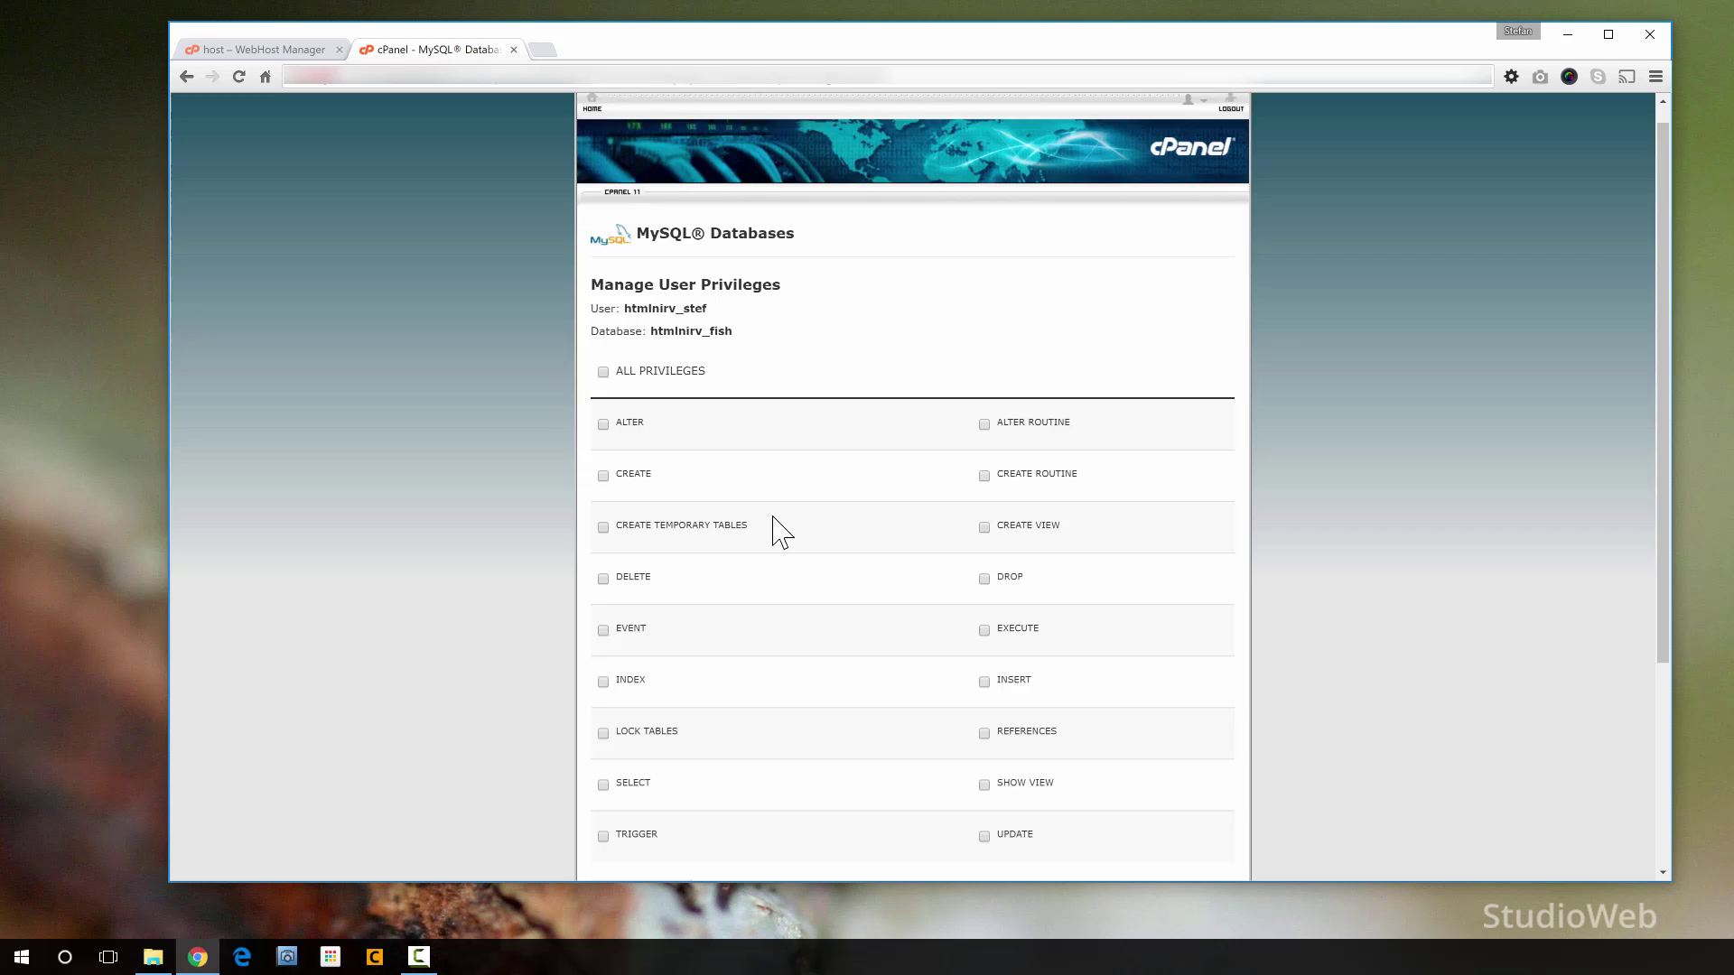
{"action": "scroll", "coordinate": [773, 537], "scroll_direction": "up", "scroll_amount": 3}
{"action": "scroll", "coordinate": [772, 538], "scroll_direction": "down", "scroll_amount": 2}
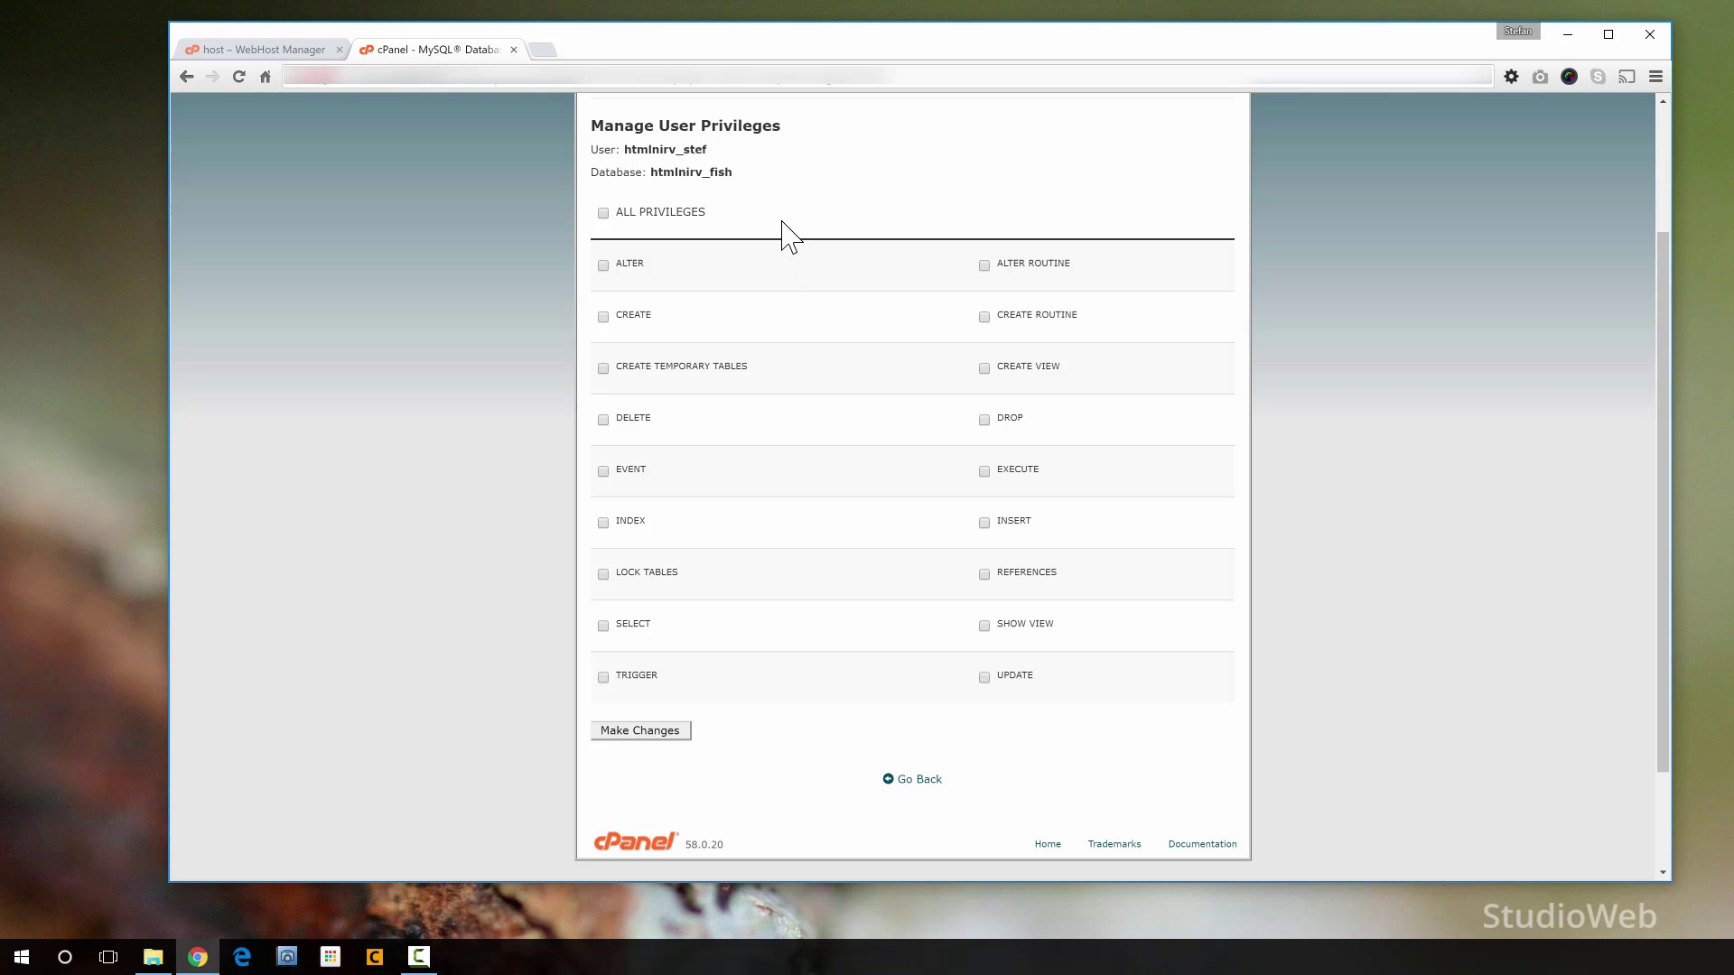
{"action": "left_click", "coordinate": [605, 213]}
{"action": "scroll", "coordinate": [813, 743], "scroll_direction": "down", "scroll_amount": 1}
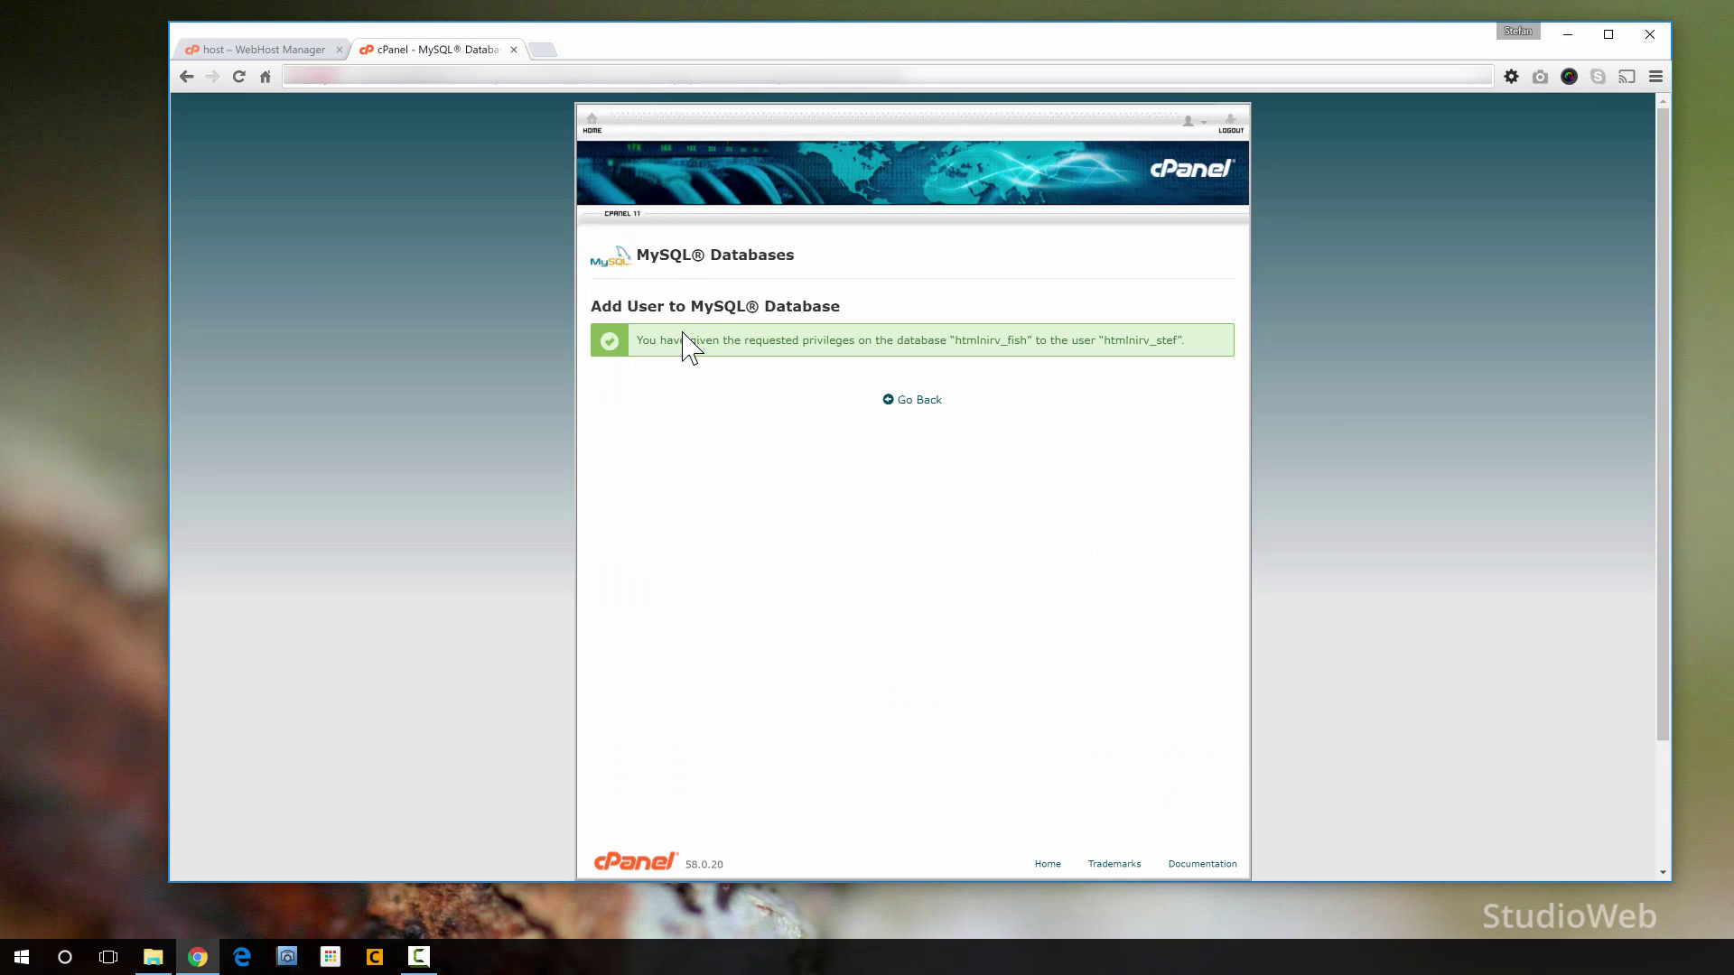
{"action": "left_click_drag", "start_coordinate": [706, 340], "coordinate": [1023, 339]}
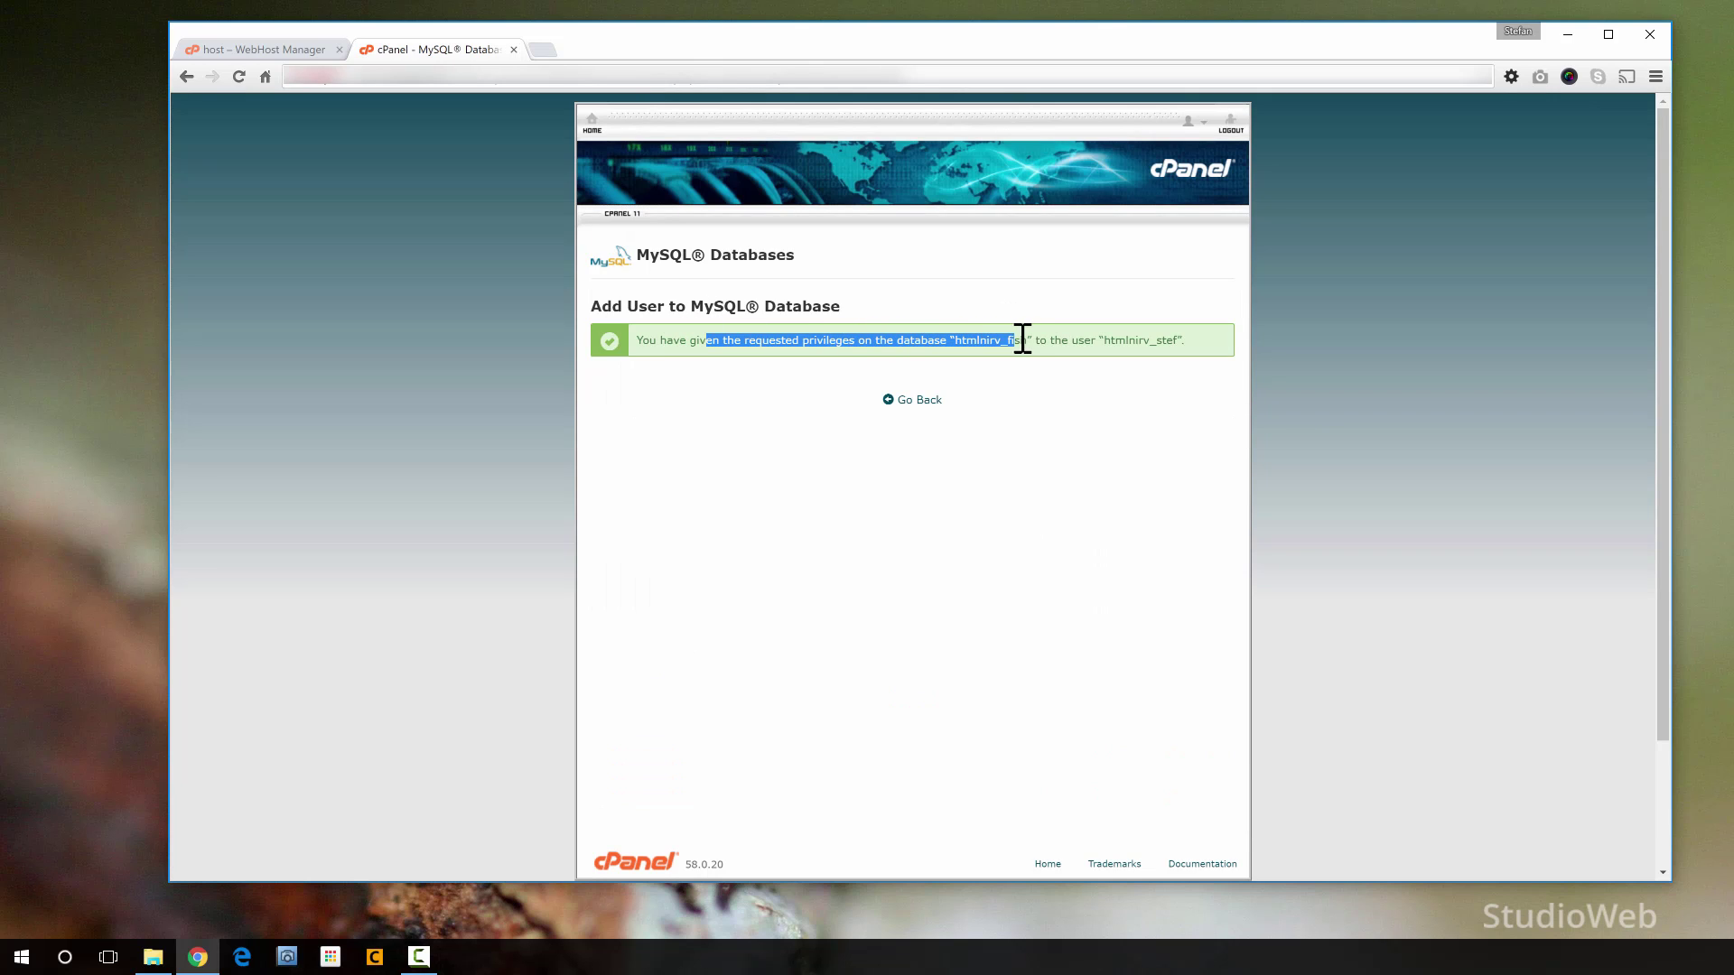
{"action": "left_click", "coordinate": [920, 400]}
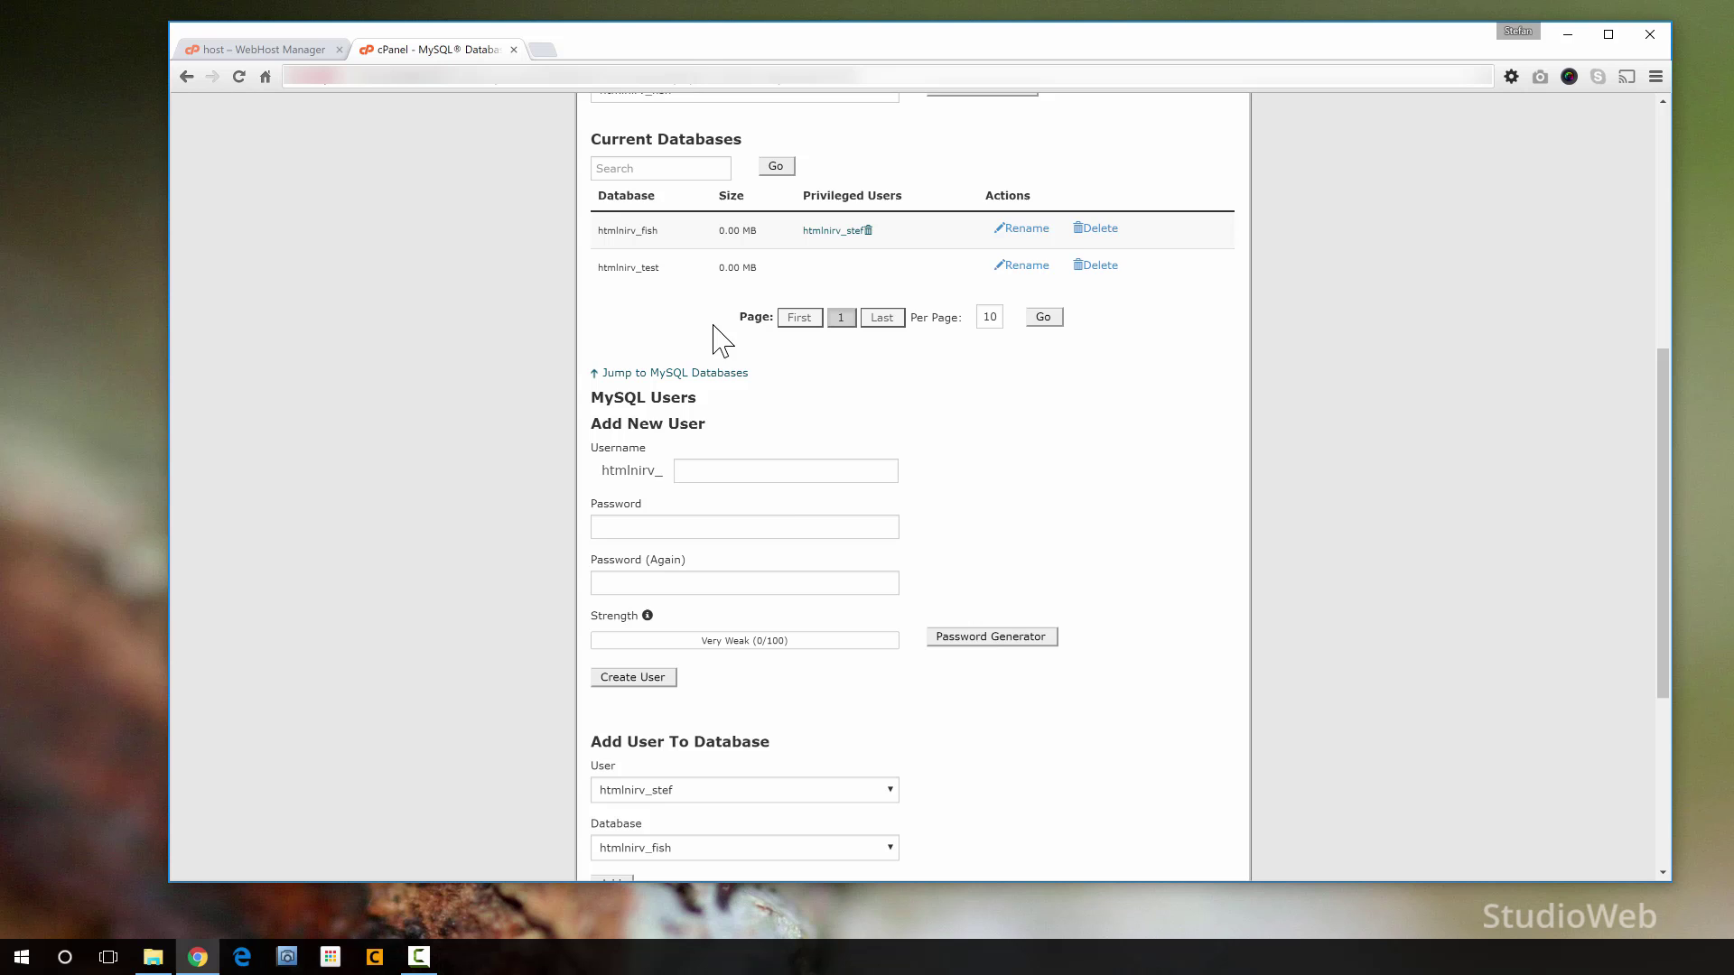
- Check htmlnirv_stef under Current Users and htmlnirv_fish under Current Databases, then return home
{"action": "scroll", "coordinate": [785, 520], "scroll_direction": "down", "scroll_amount": 4}
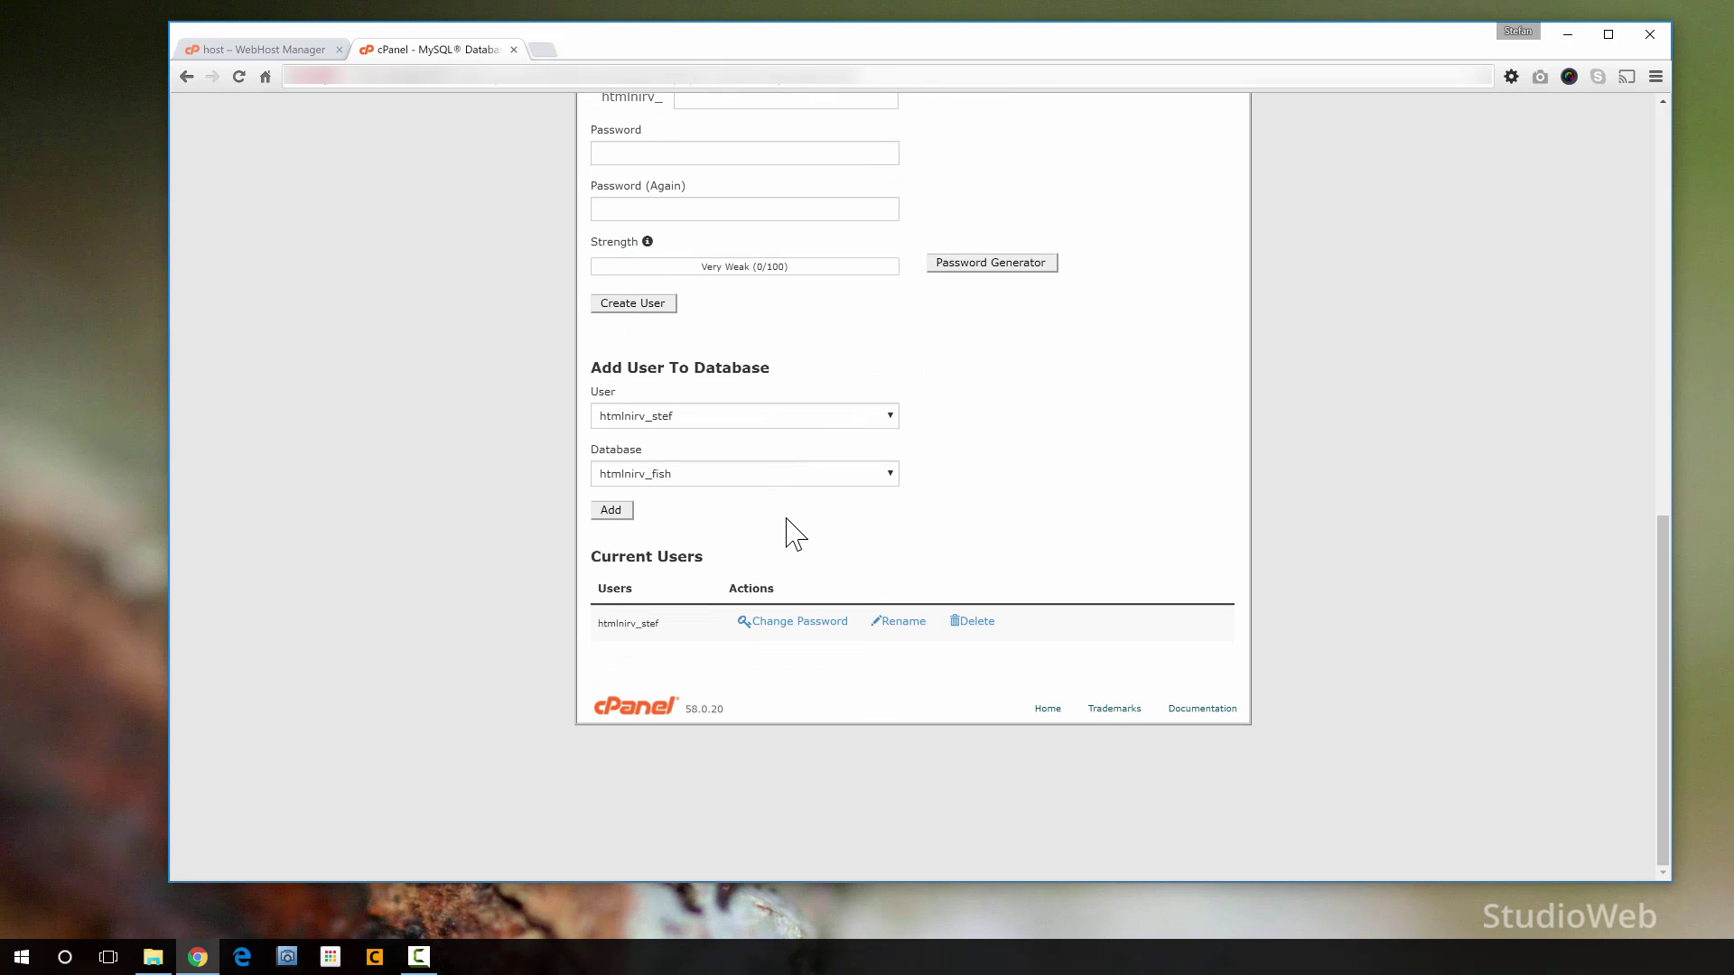
{"action": "left_click_drag", "start_coordinate": [681, 631], "coordinate": [600, 627]}
{"action": "scroll", "coordinate": [993, 542], "scroll_direction": "up", "scroll_amount": 4}
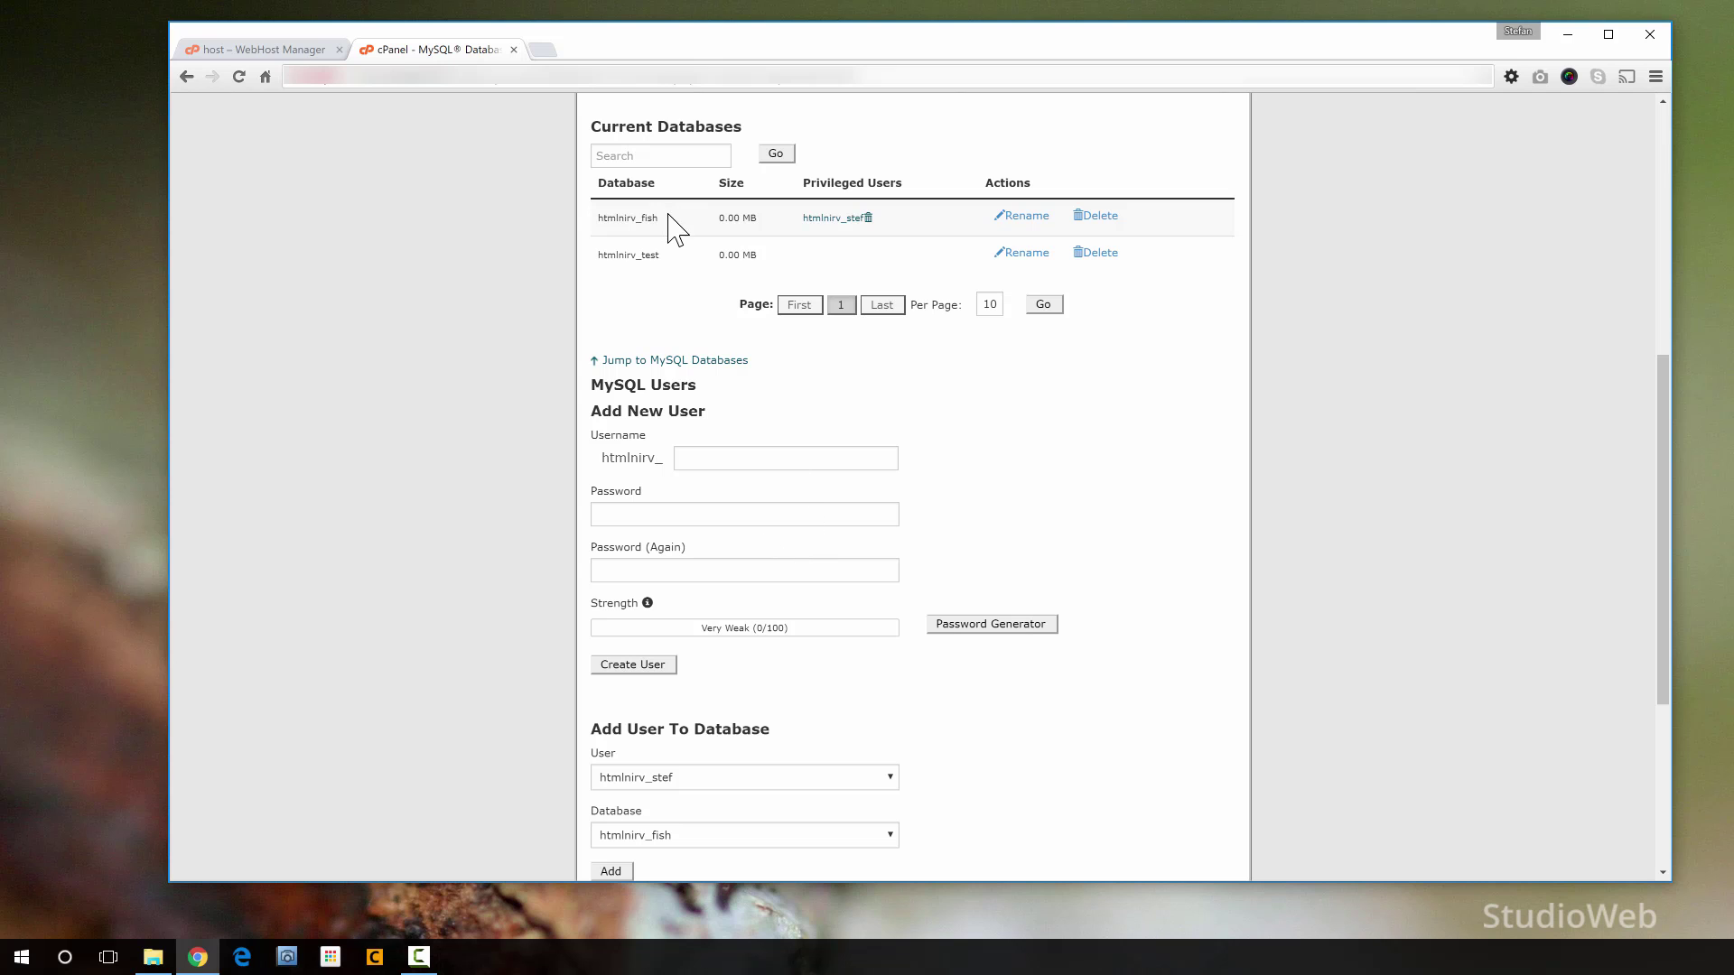
{"action": "left_click_drag", "start_coordinate": [661, 218], "coordinate": [615, 218]}
{"action": "left_click", "coordinate": [1112, 434]}
{"action": "scroll", "coordinate": [1093, 528], "scroll_direction": "up", "scroll_amount": 5}
{"action": "scroll", "coordinate": [1065, 437], "scroll_direction": "up", "scroll_amount": 1}
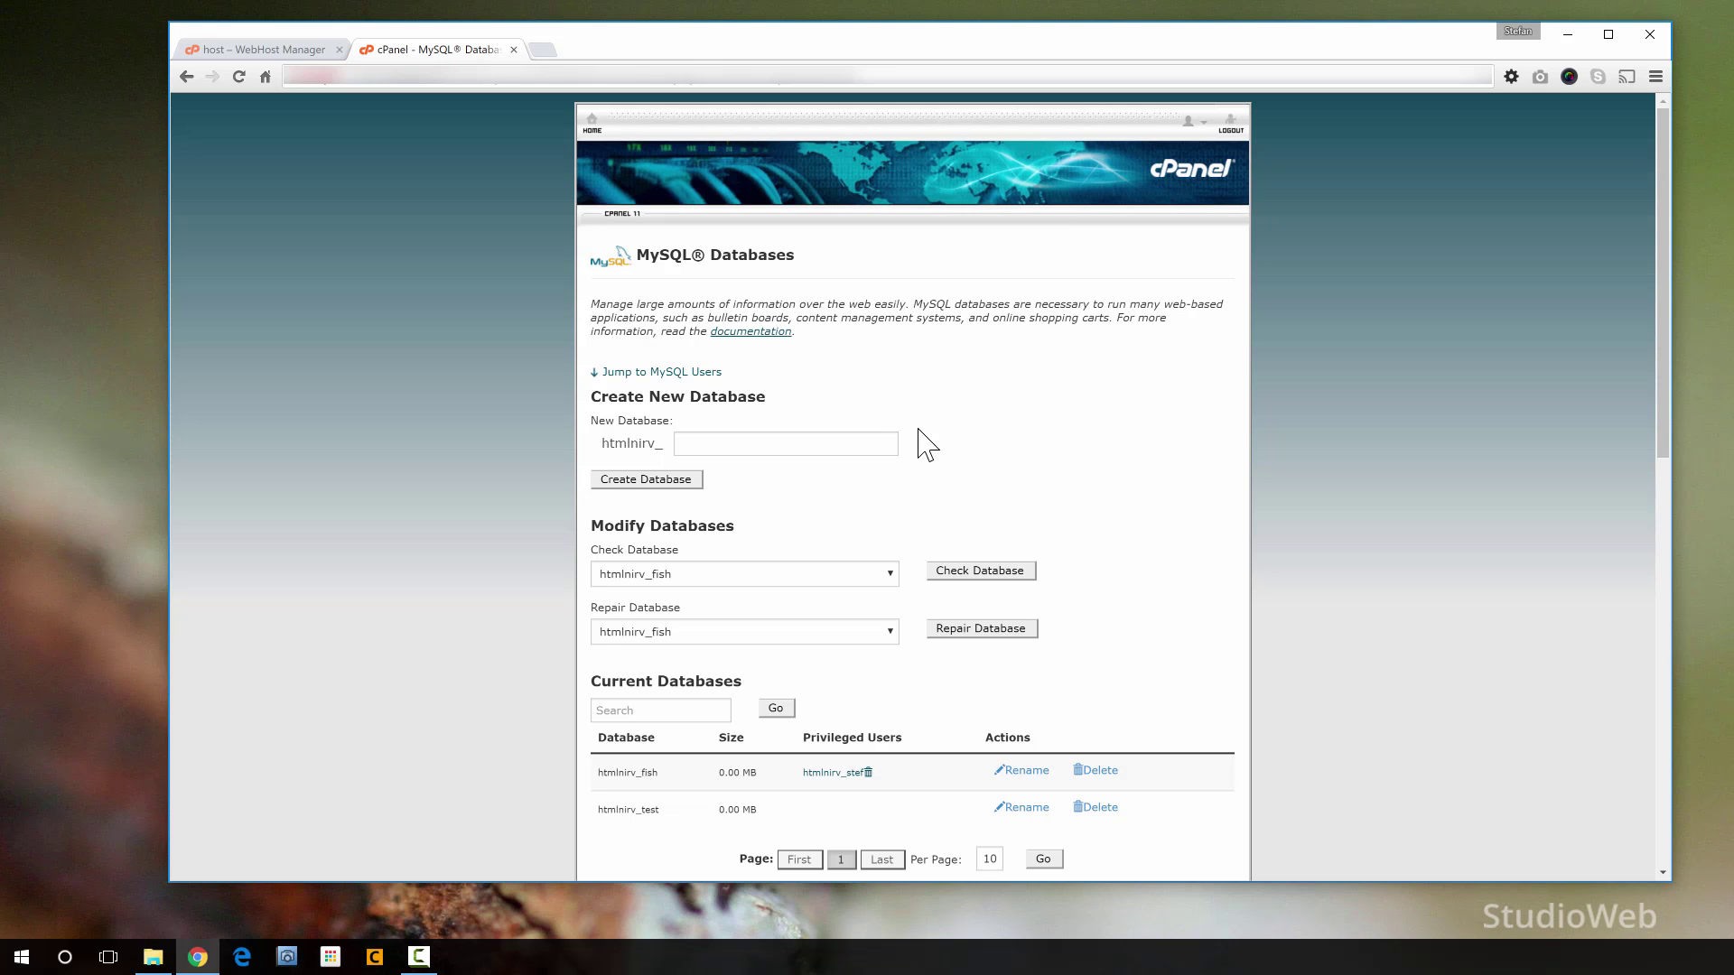
{"action": "scroll", "coordinate": [903, 441], "scroll_direction": "down", "scroll_amount": 1}
{"action": "scroll", "coordinate": [929, 433], "scroll_direction": "up", "scroll_amount": 1}
{"action": "left_click", "coordinate": [592, 122]}
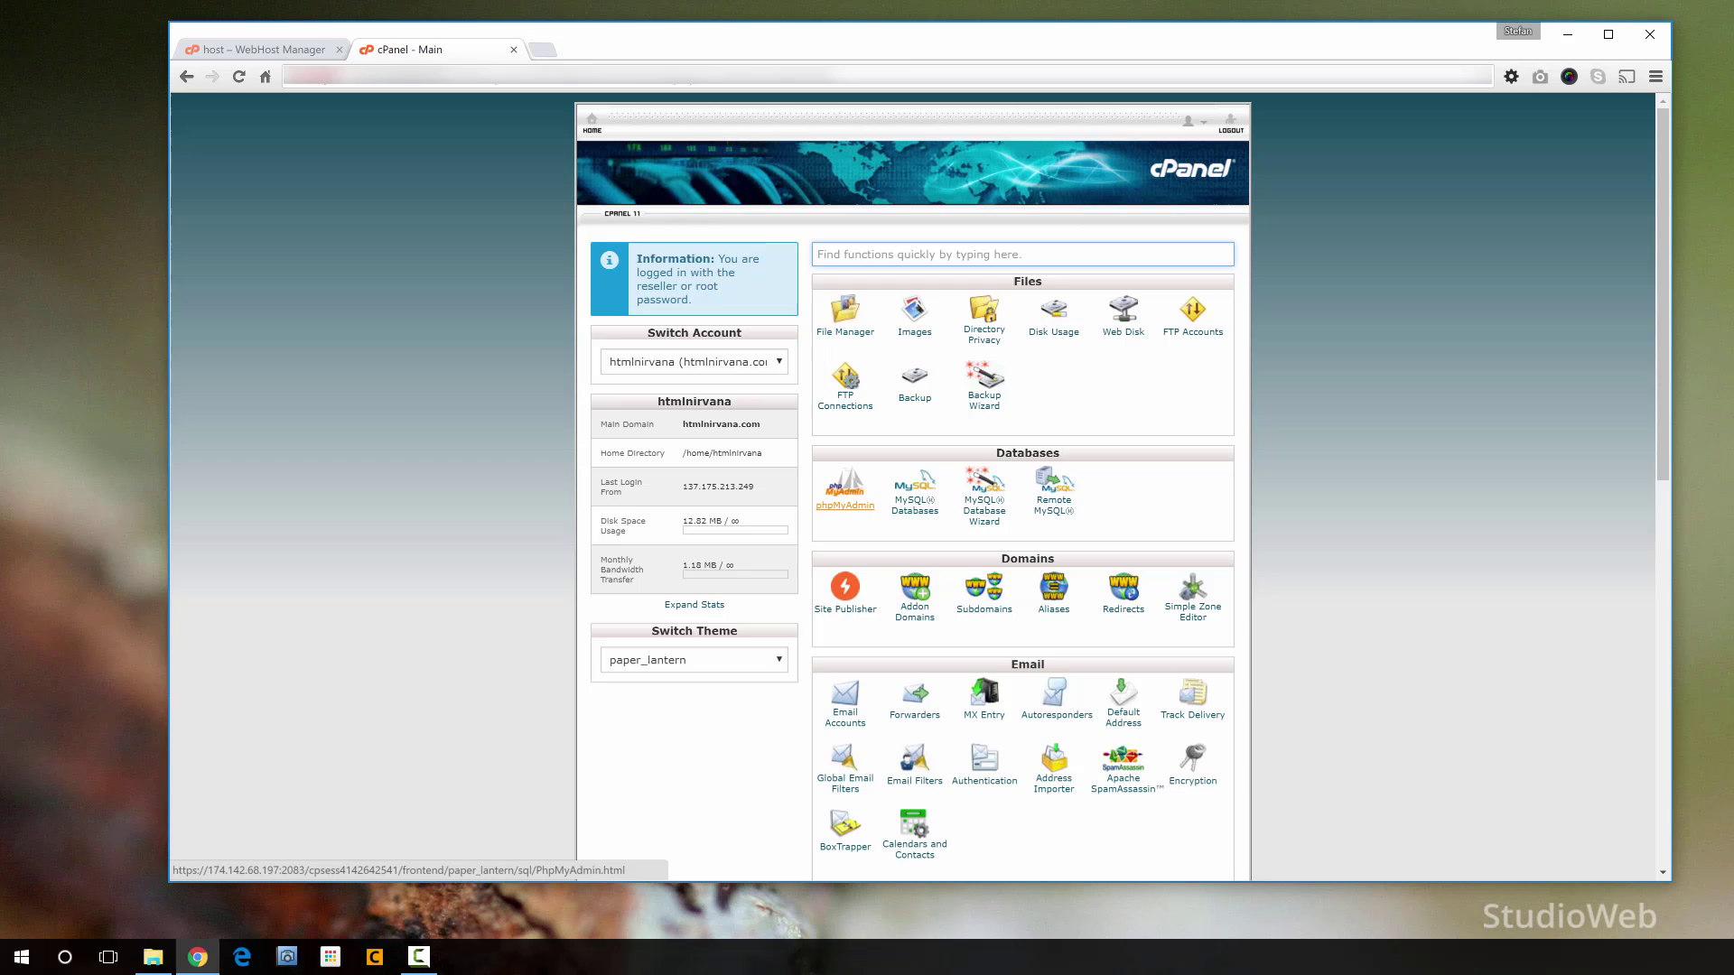
- Browse htmlnirv_fish and htmlnirv_test (Persons table) in phpMyAdmin, then close phpMyAdmin
{"action": "left_click", "coordinate": [850, 506]}
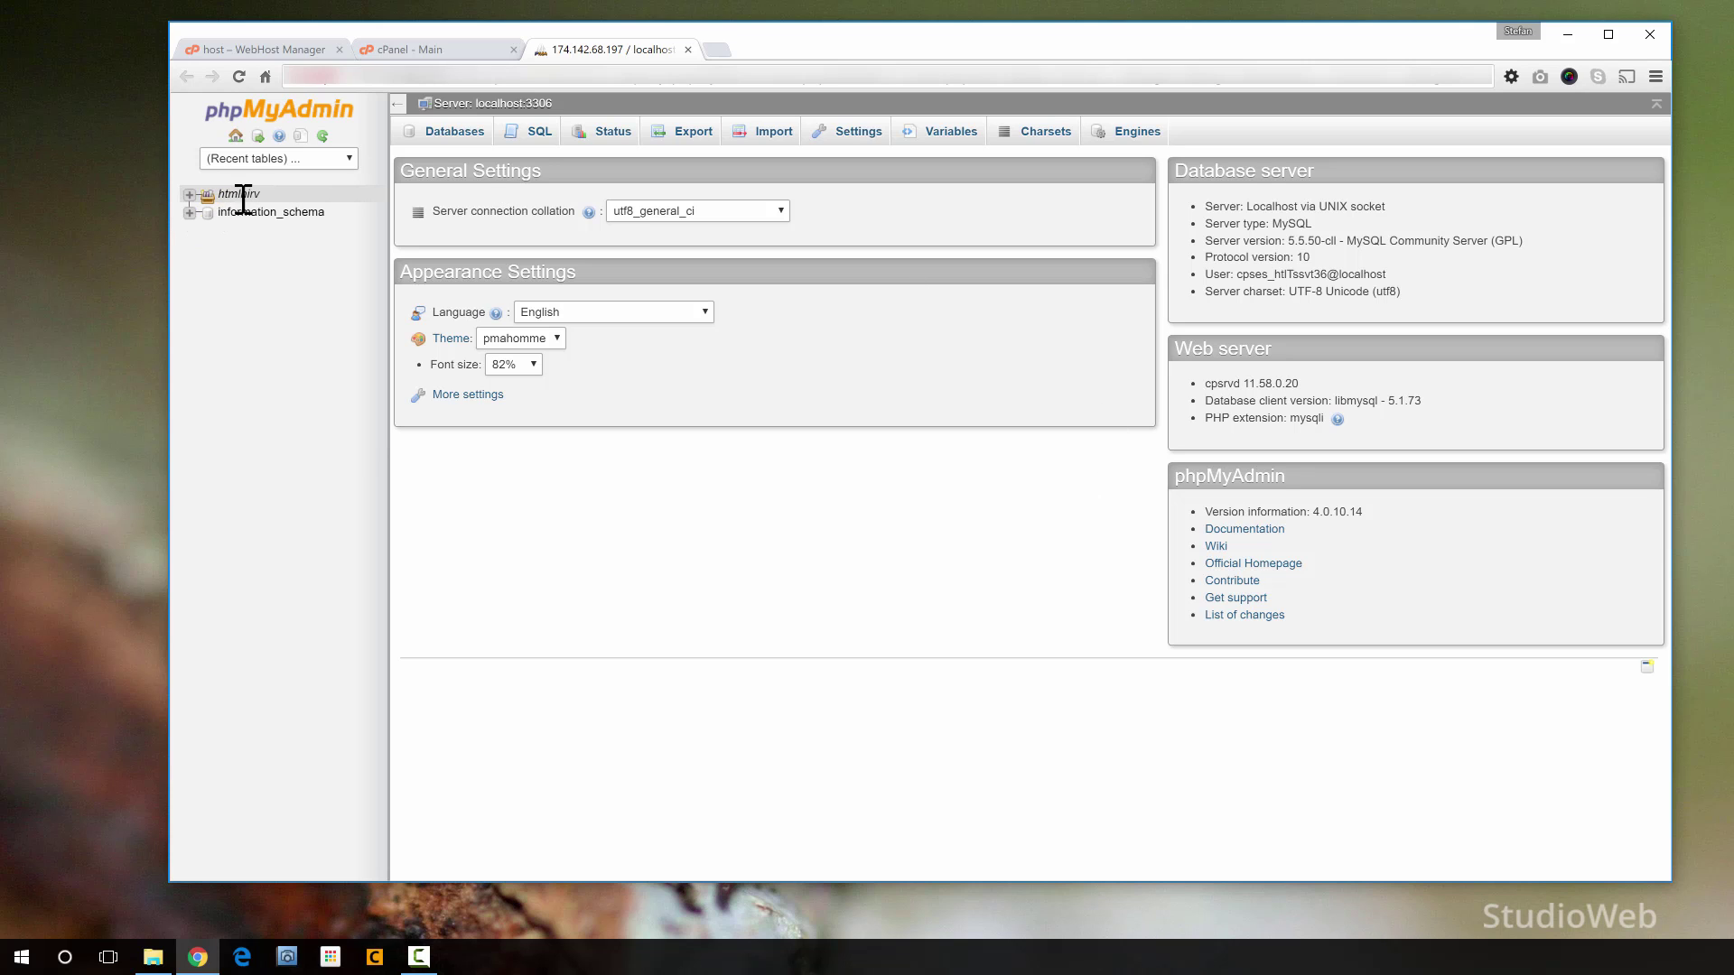
{"action": "left_click", "coordinate": [189, 194]}
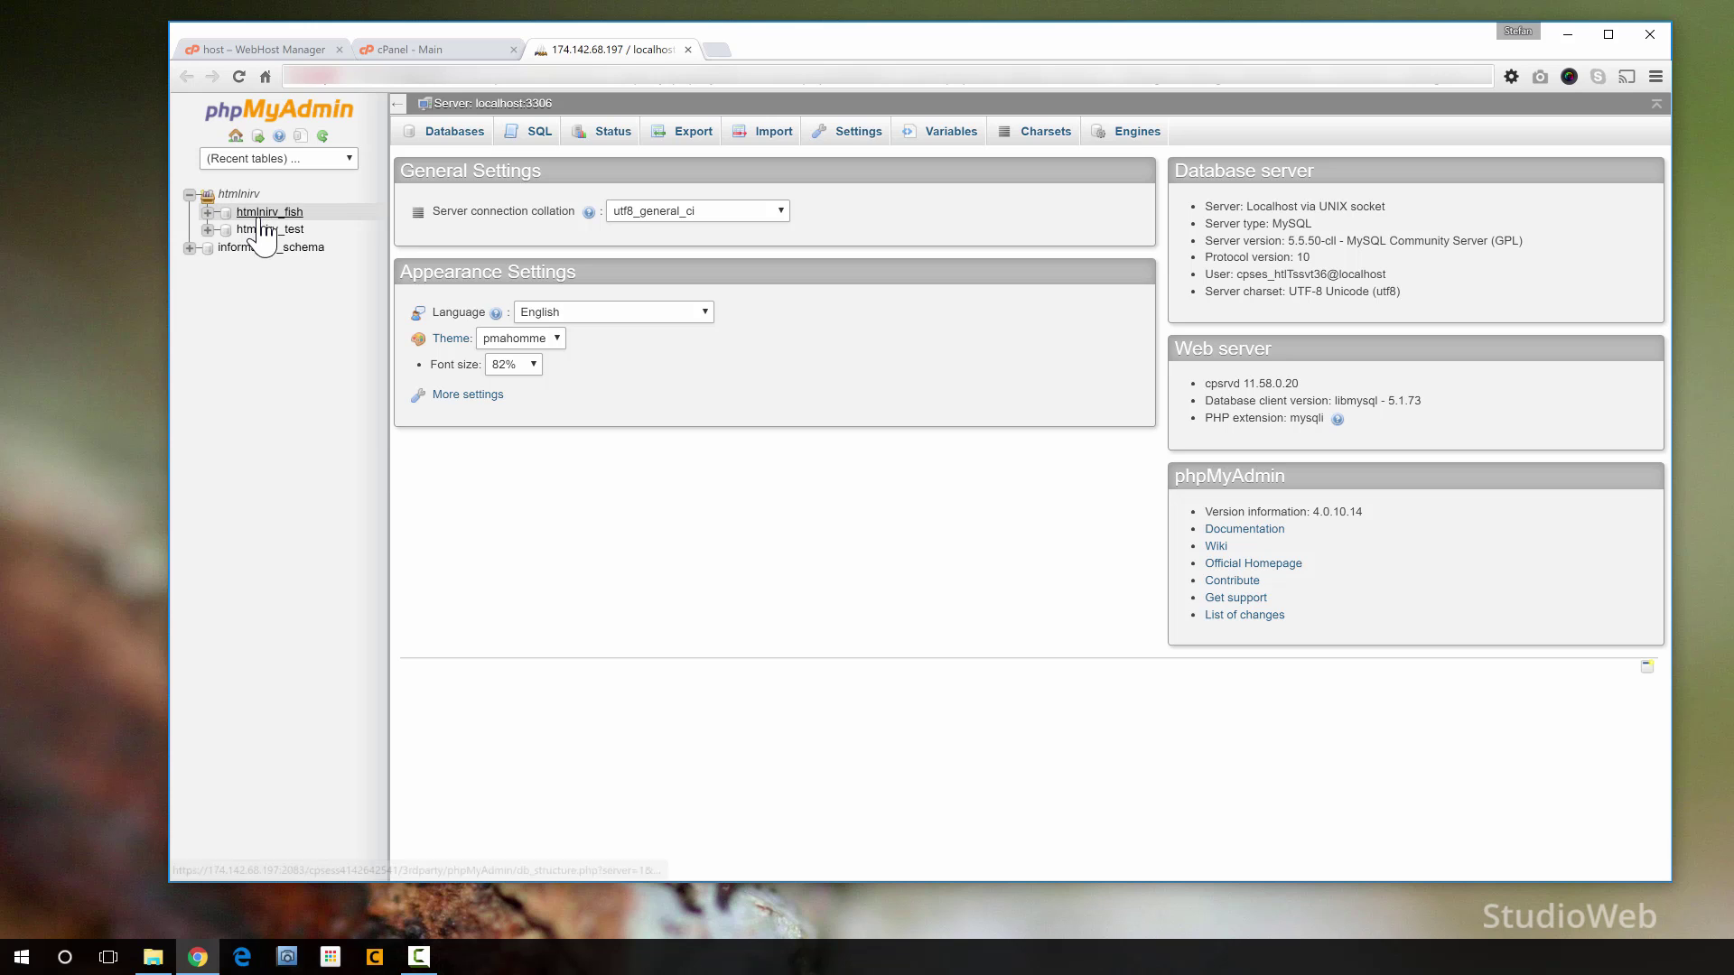
{"action": "left_click", "coordinate": [269, 211]}
{"action": "left_click", "coordinate": [269, 230]}
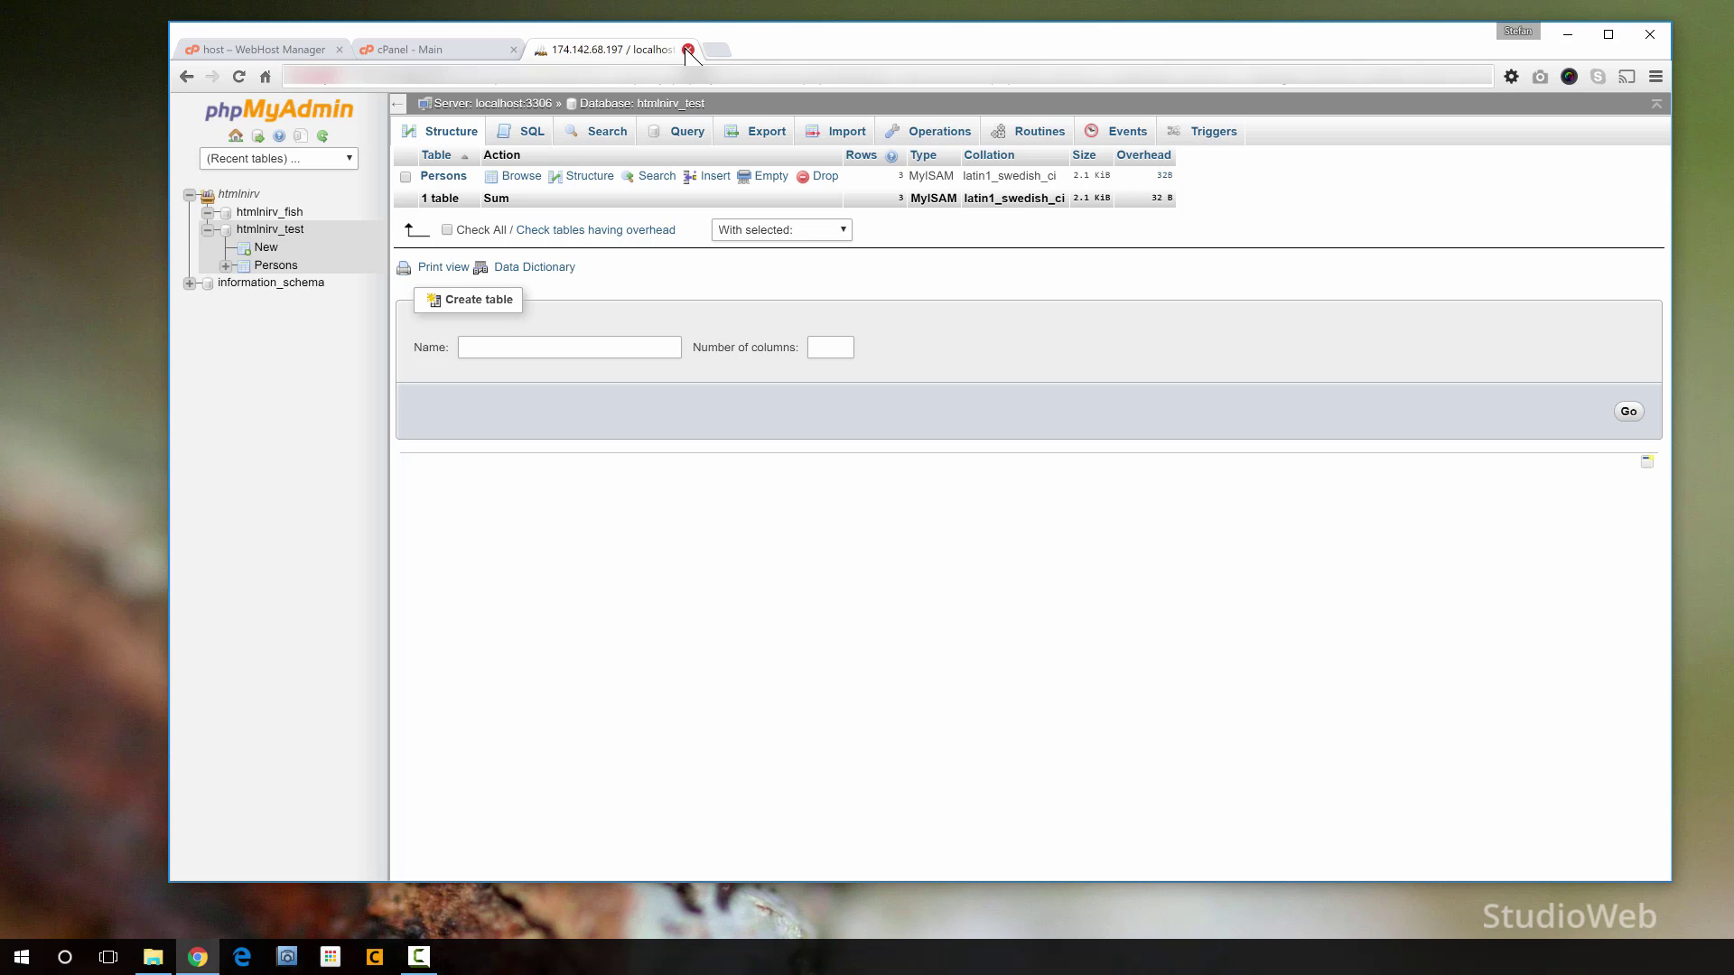
{"action": "left_click", "coordinate": [688, 50]}
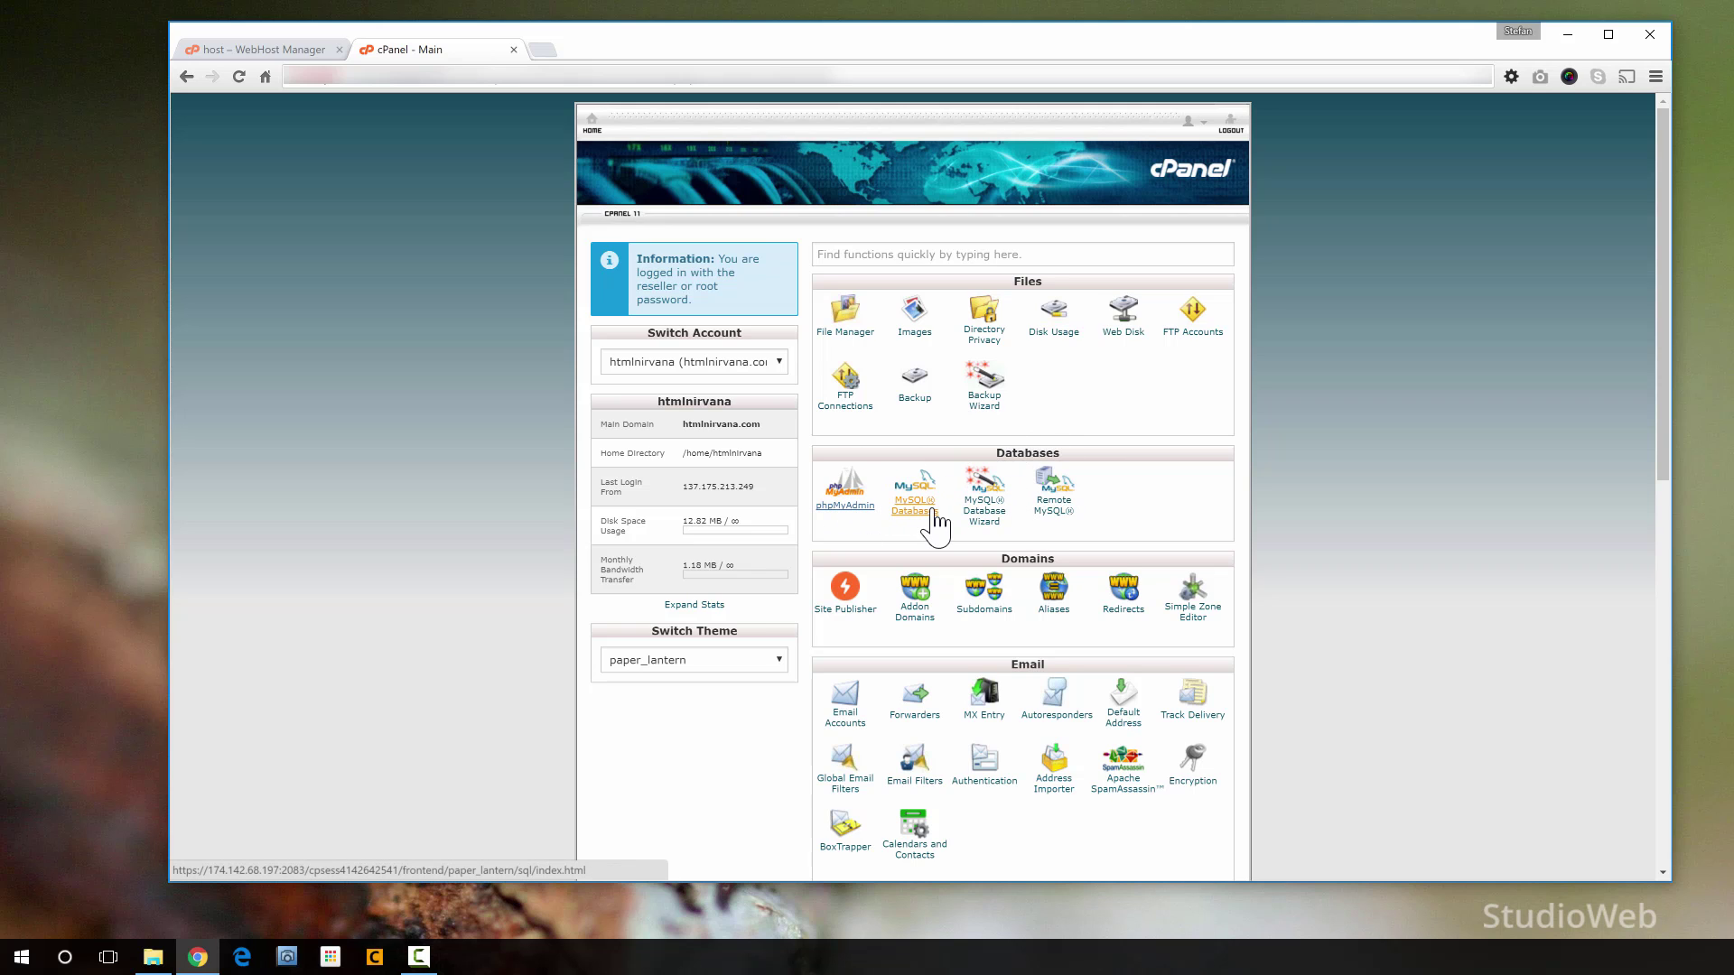
{"action": "scroll", "coordinate": [1365, 592], "scroll_direction": "down", "scroll_amount": 1}
{"action": "scroll", "coordinate": [1365, 592], "scroll_direction": "down", "scroll_amount": 3}
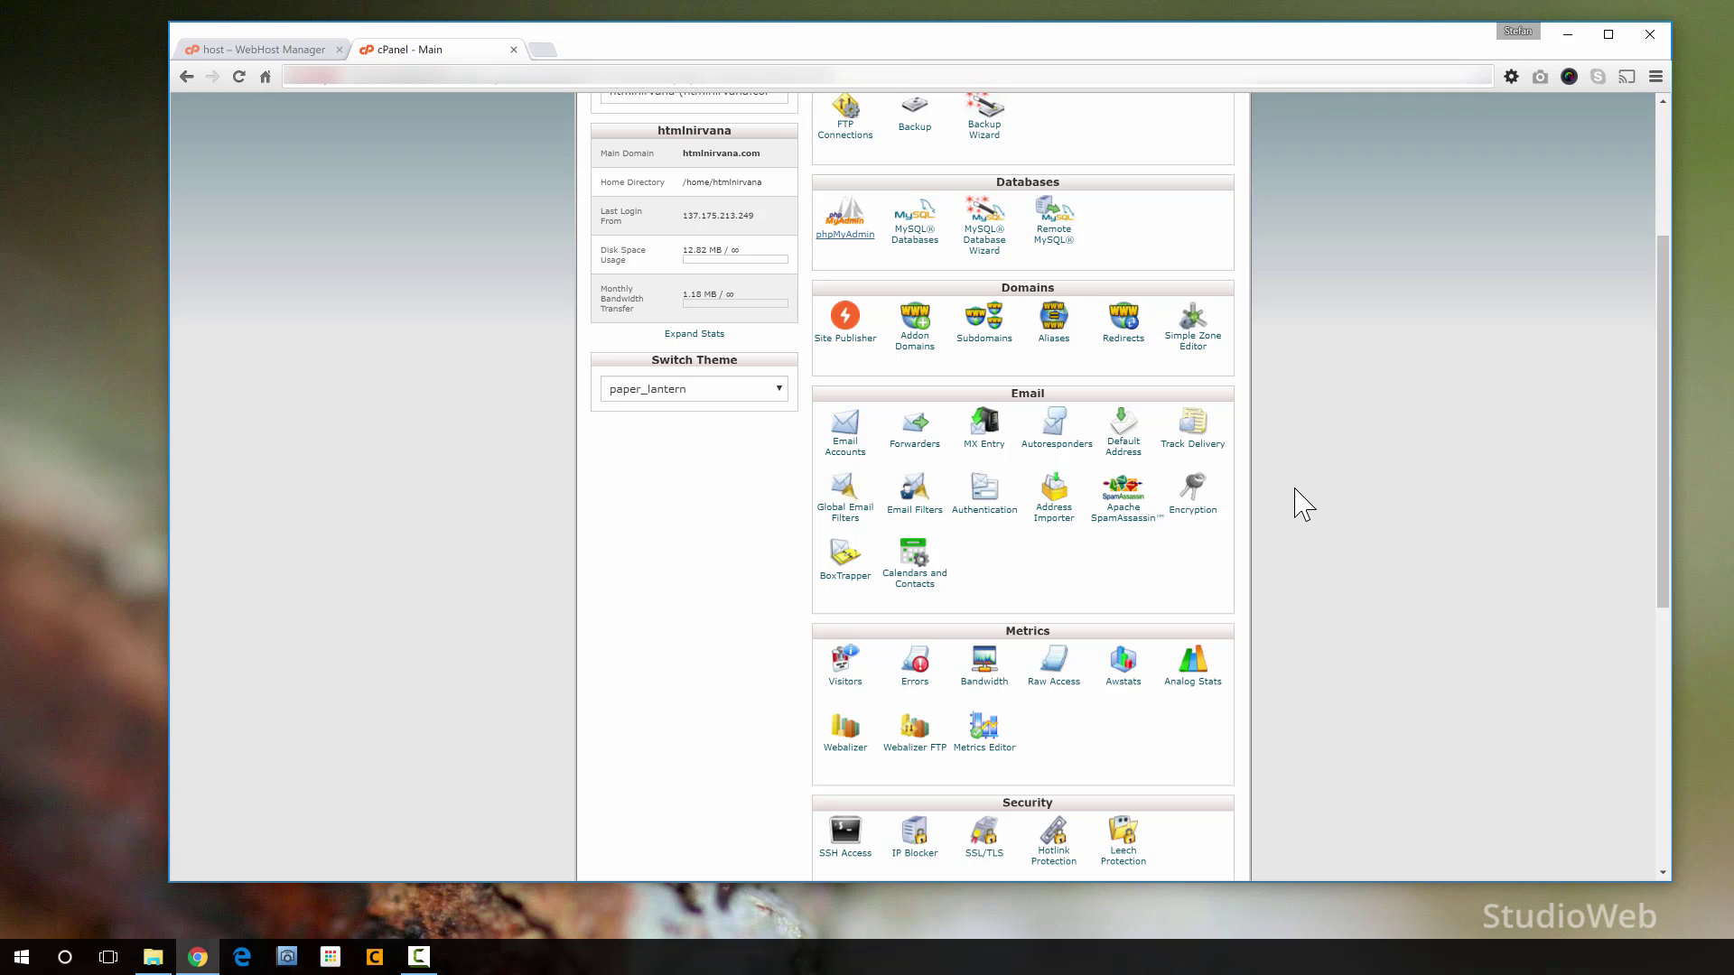
{"action": "scroll", "coordinate": [1314, 468], "scroll_direction": "down", "scroll_amount": 1}
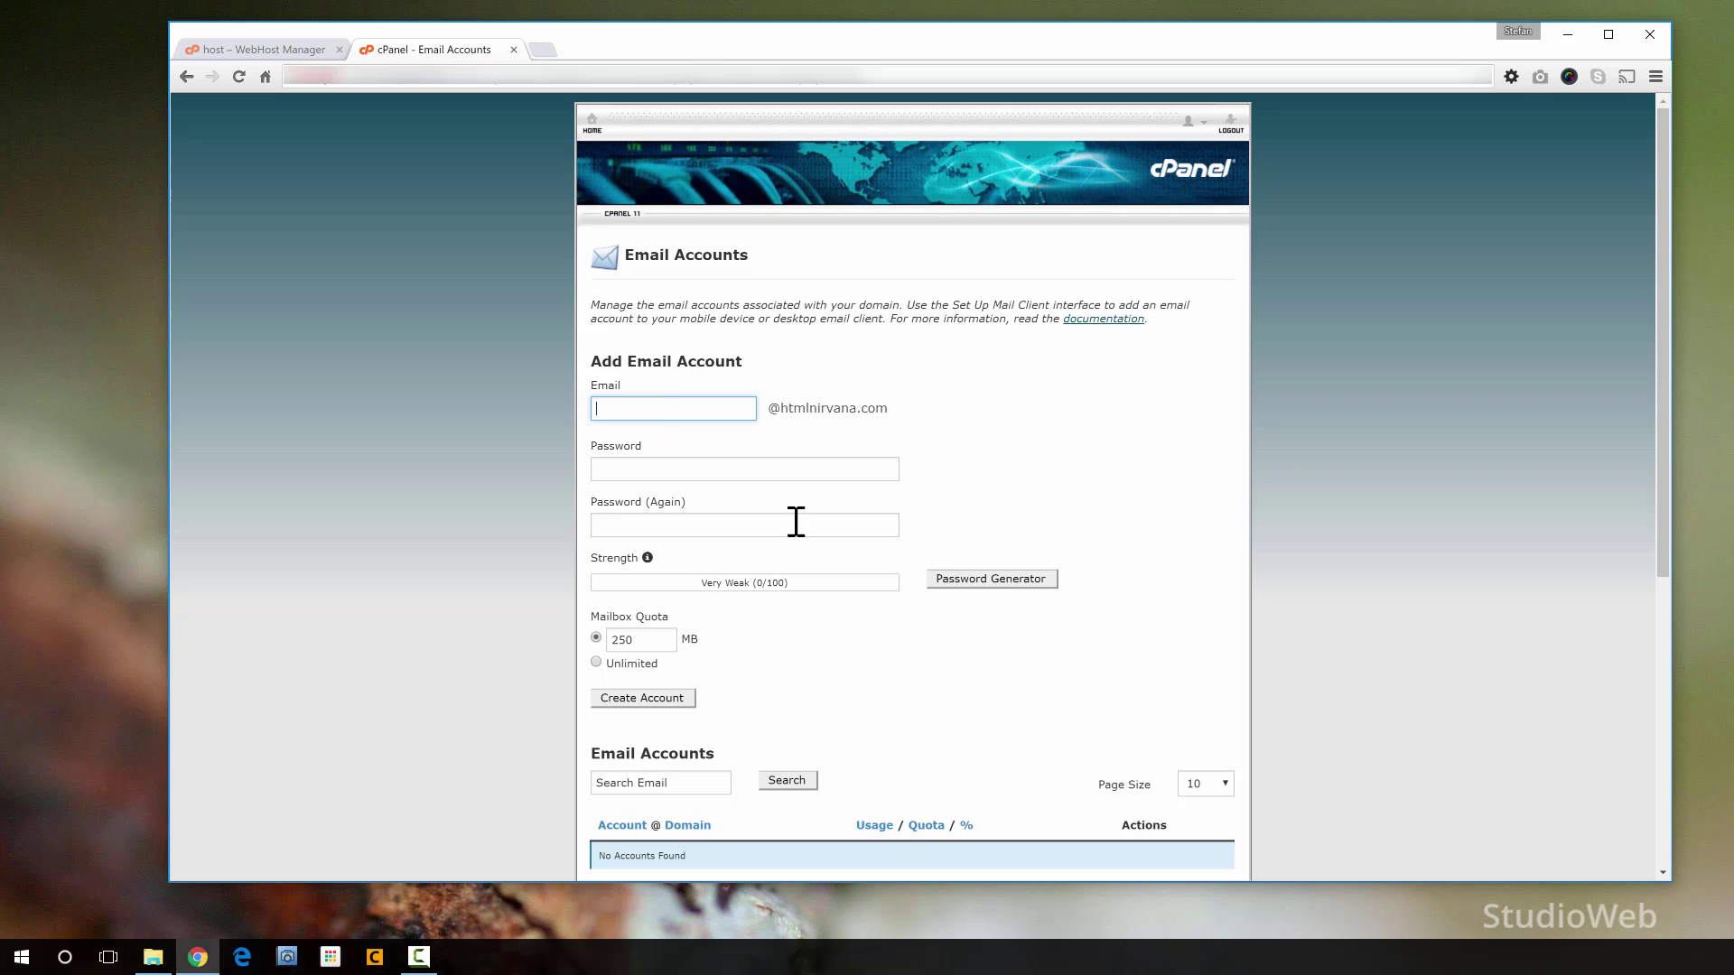
- Start a new email account by entering stefan as the htmlnirvana.com mailbox name
{"action": "left_click_drag", "start_coordinate": [899, 412], "coordinate": [779, 414]}
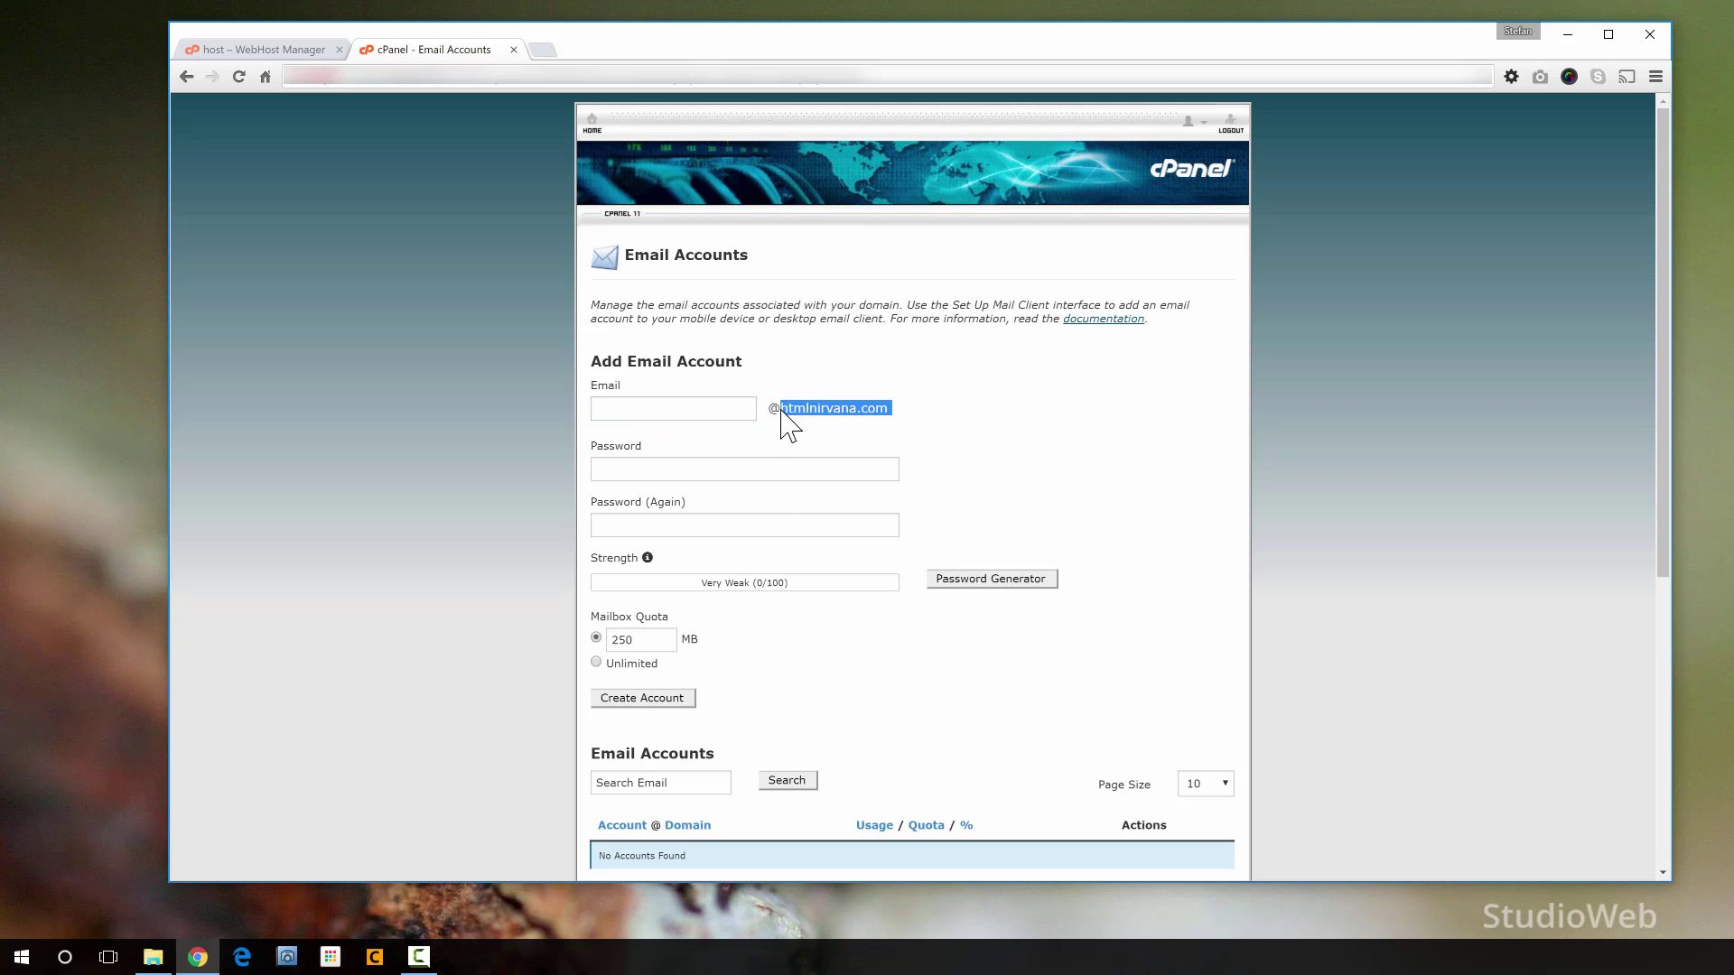
{"action": "left_click", "coordinate": [781, 410]}
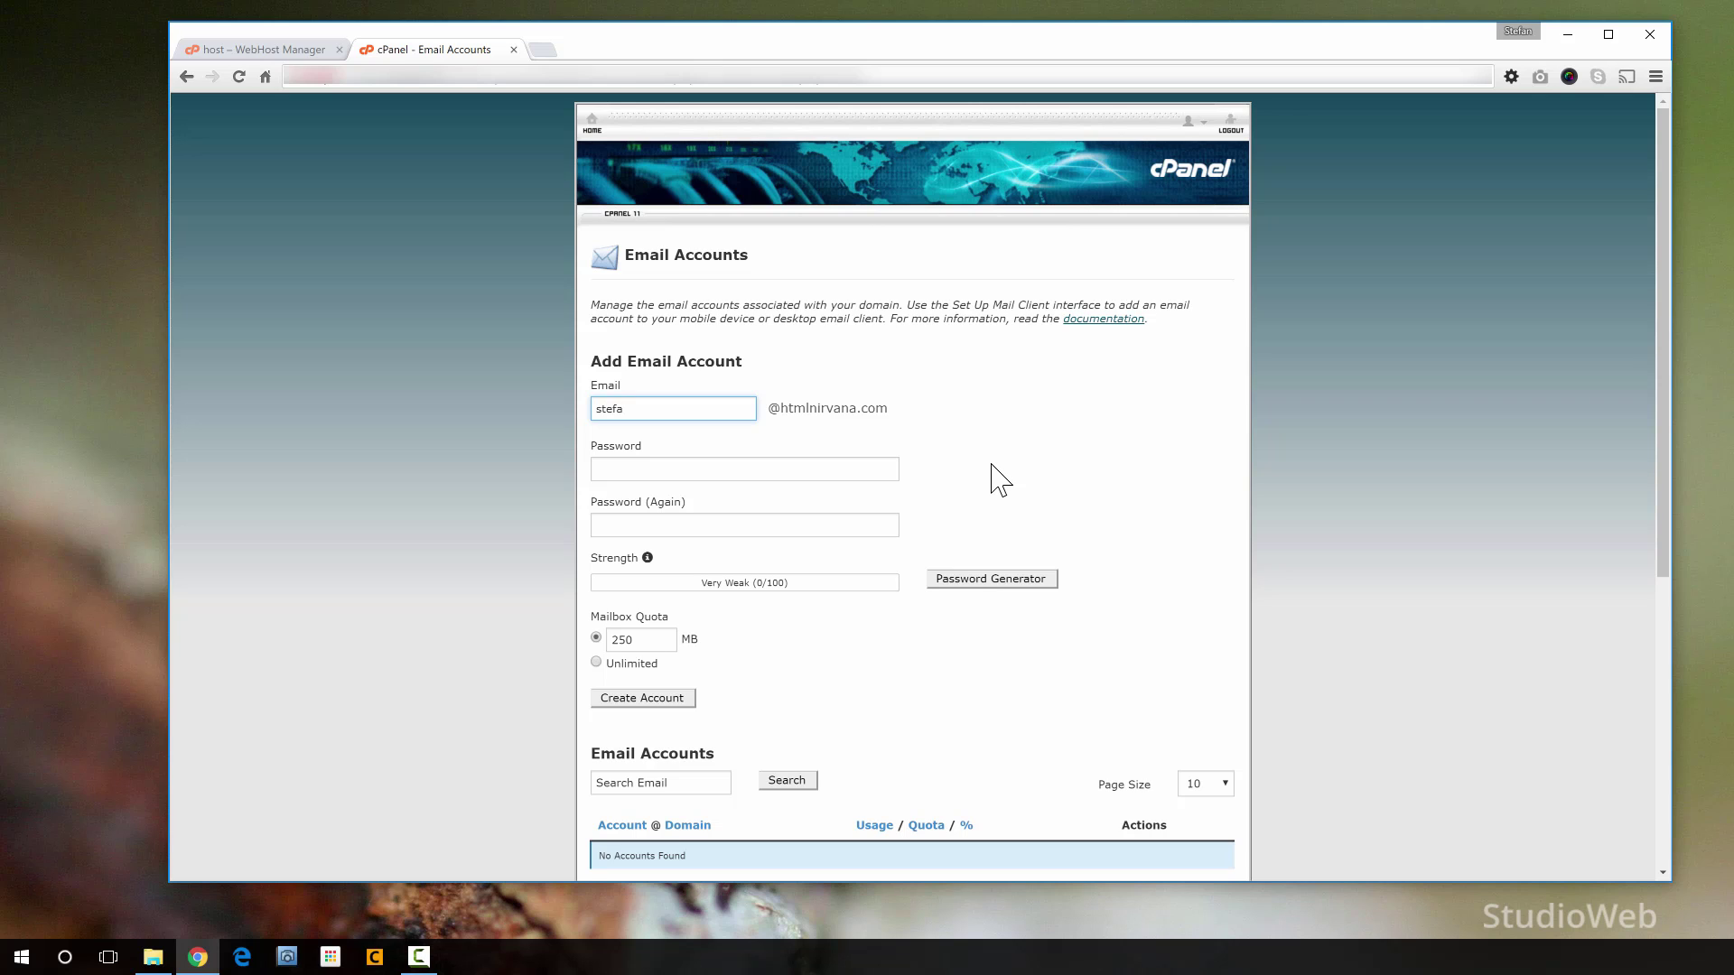
{"action": "type", "text": "stefan"}
{"action": "left_click", "coordinate": [661, 468]}
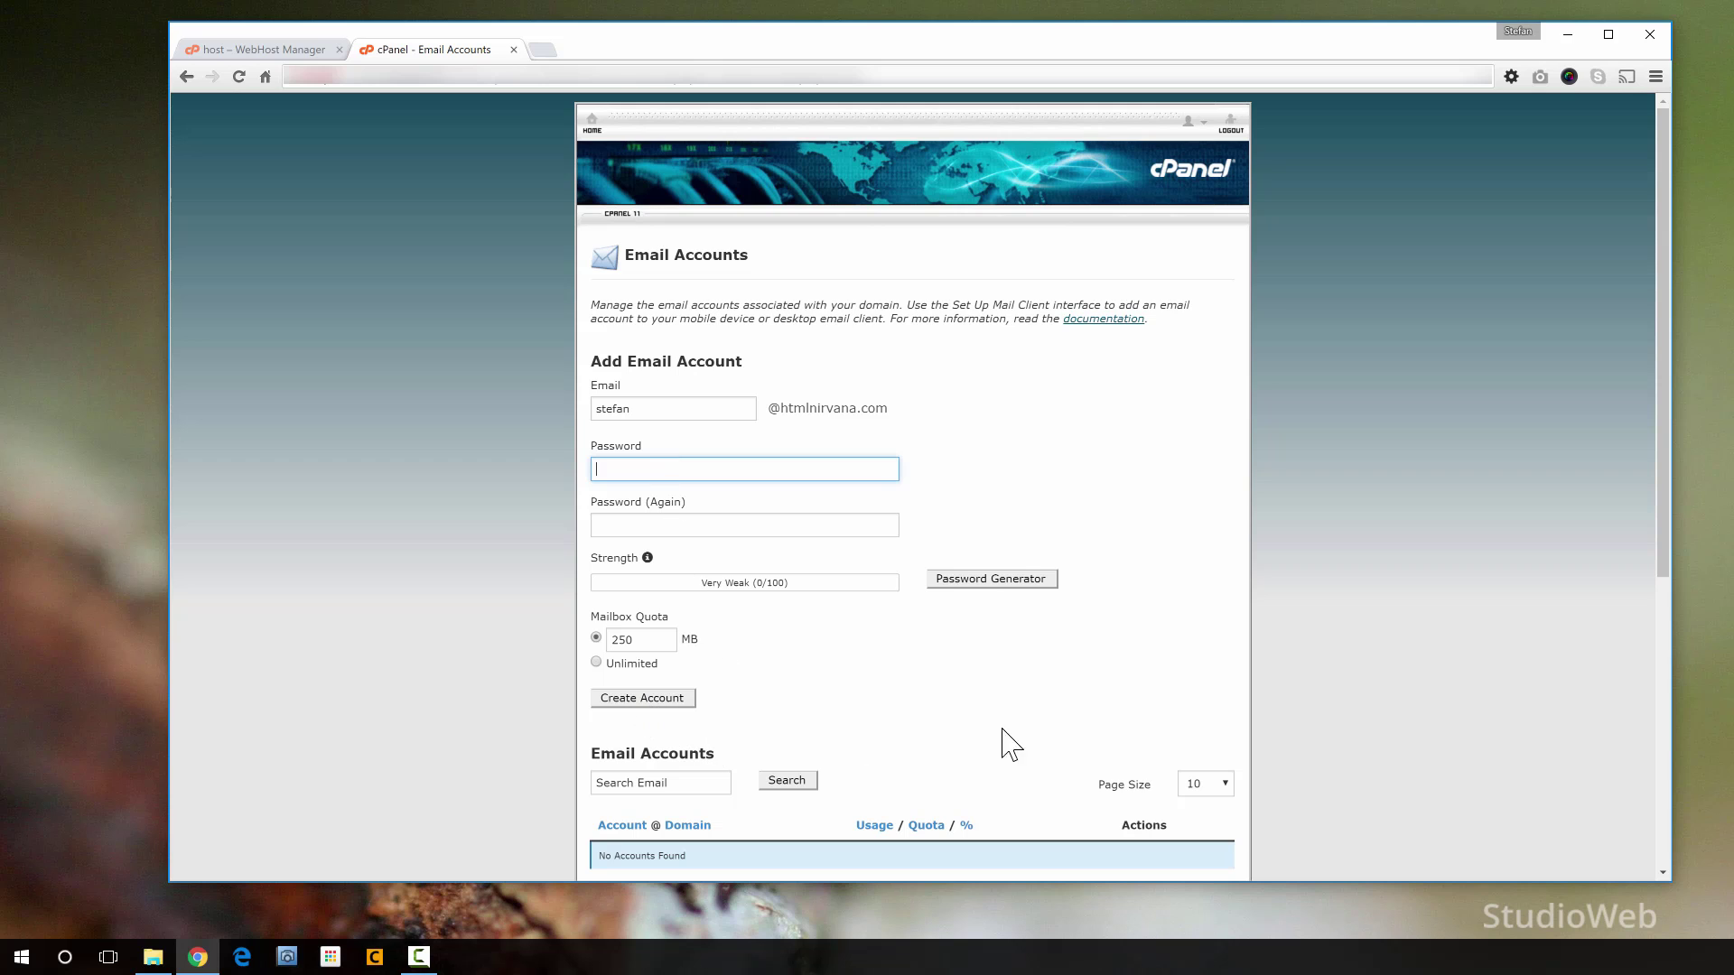
- Abandon the form, glance at the Forwarders page, and return to cPanel home
{"action": "left_click", "coordinate": [591, 121]}
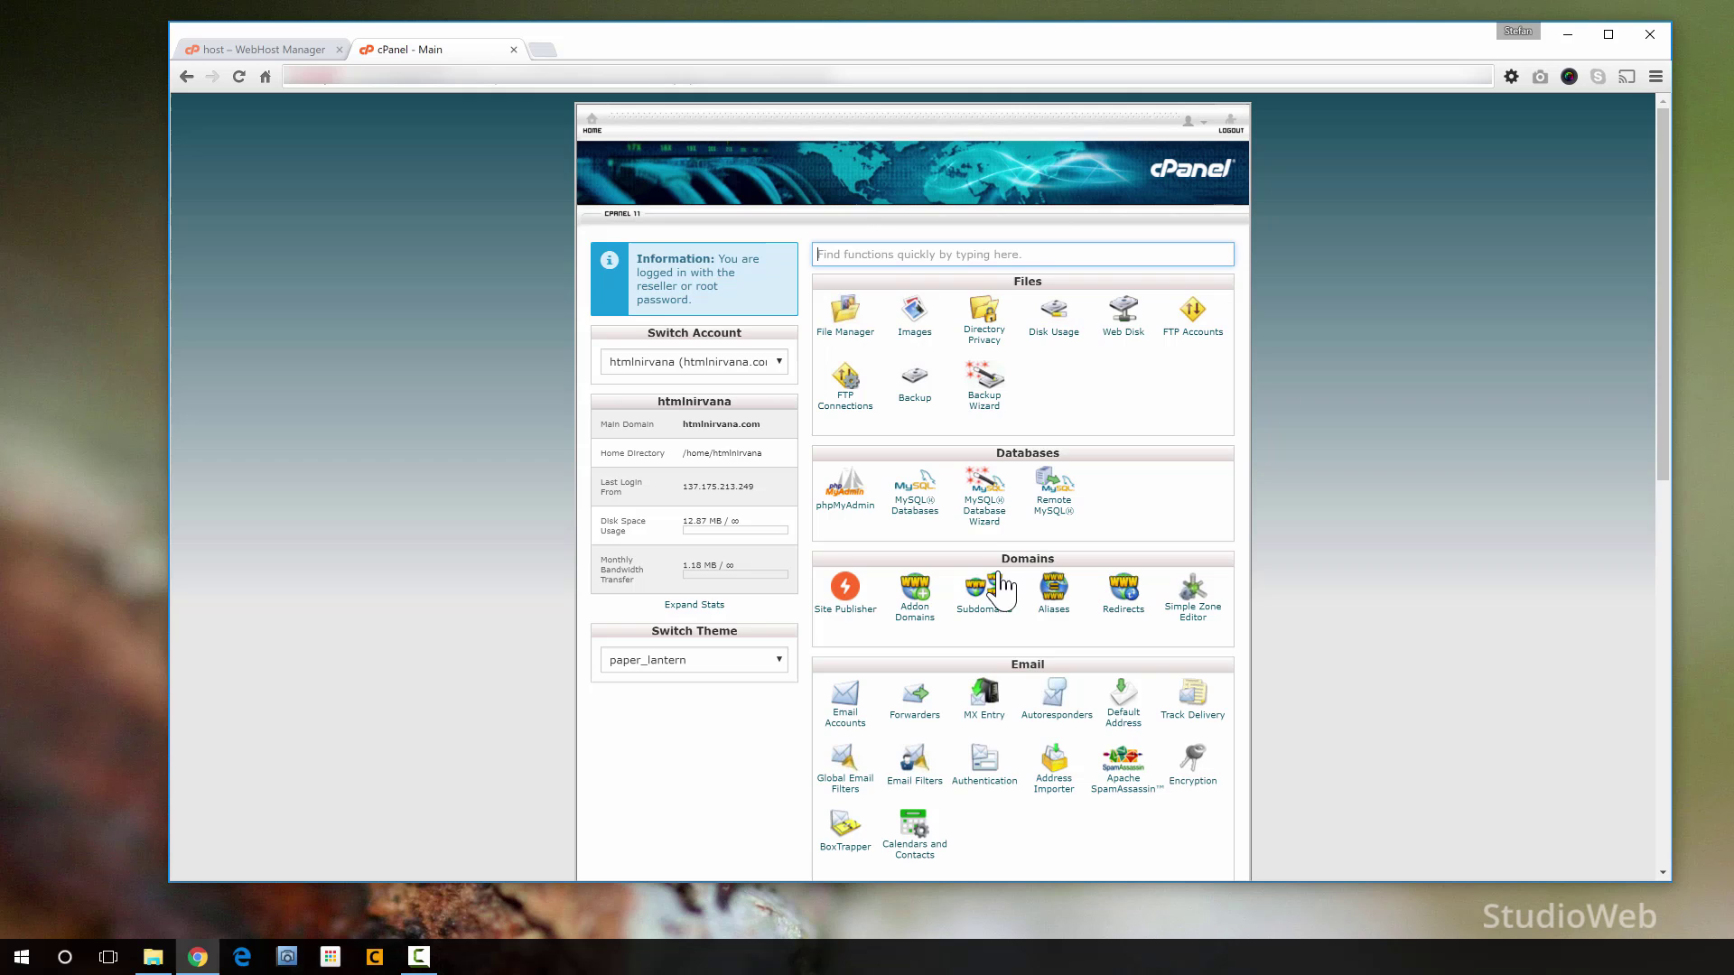
{"action": "scroll", "coordinate": [993, 561], "scroll_direction": "down", "scroll_amount": 2}
{"action": "left_click", "coordinate": [902, 540]}
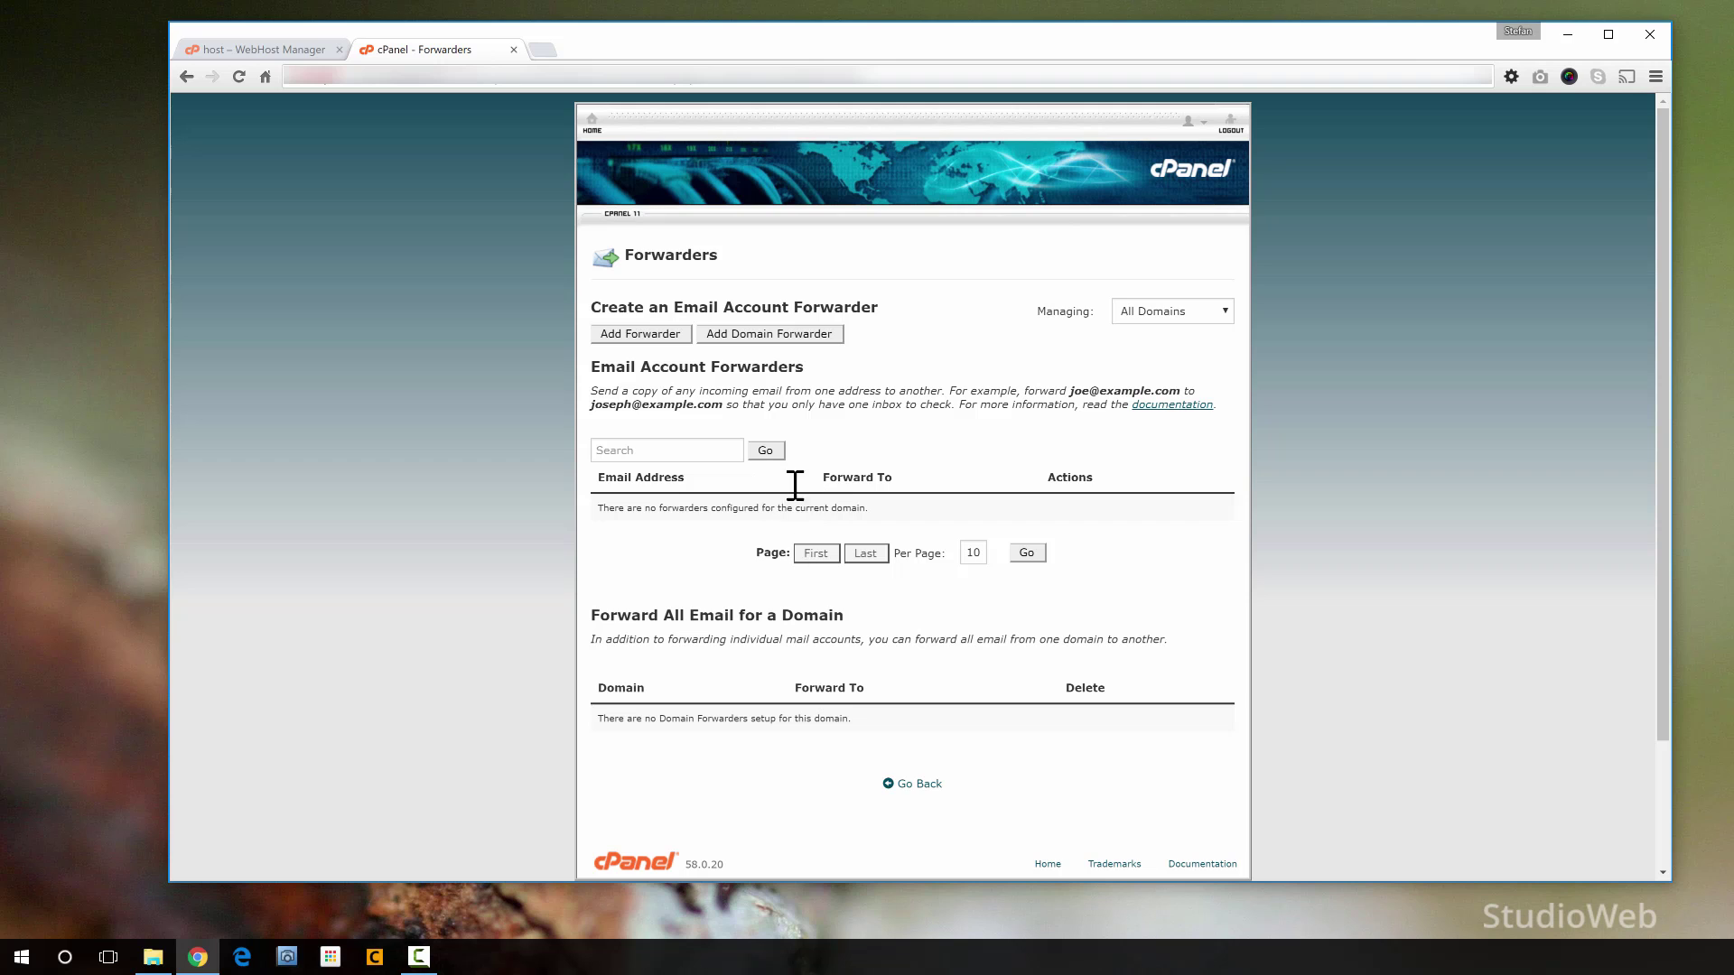
{"action": "left_click", "coordinate": [186, 76]}
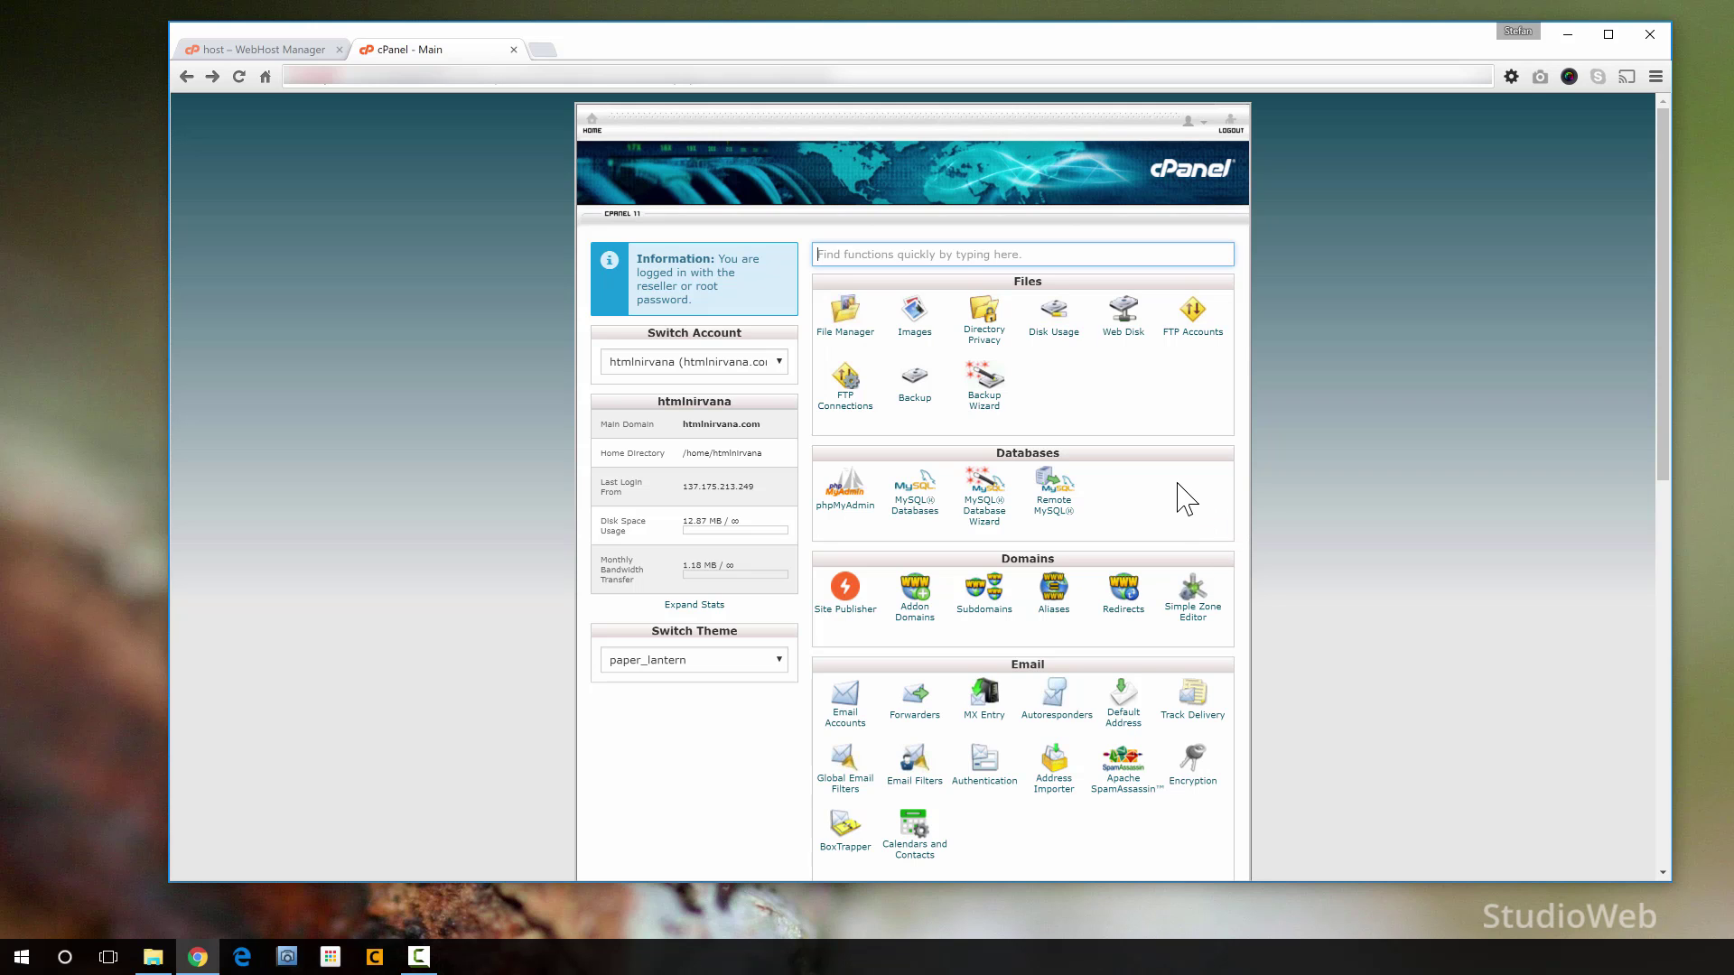
- Open Awstats from the Metrics section for the htmlnirvana.com domain
{"action": "scroll", "coordinate": [1273, 528], "scroll_direction": "down", "scroll_amount": 2}
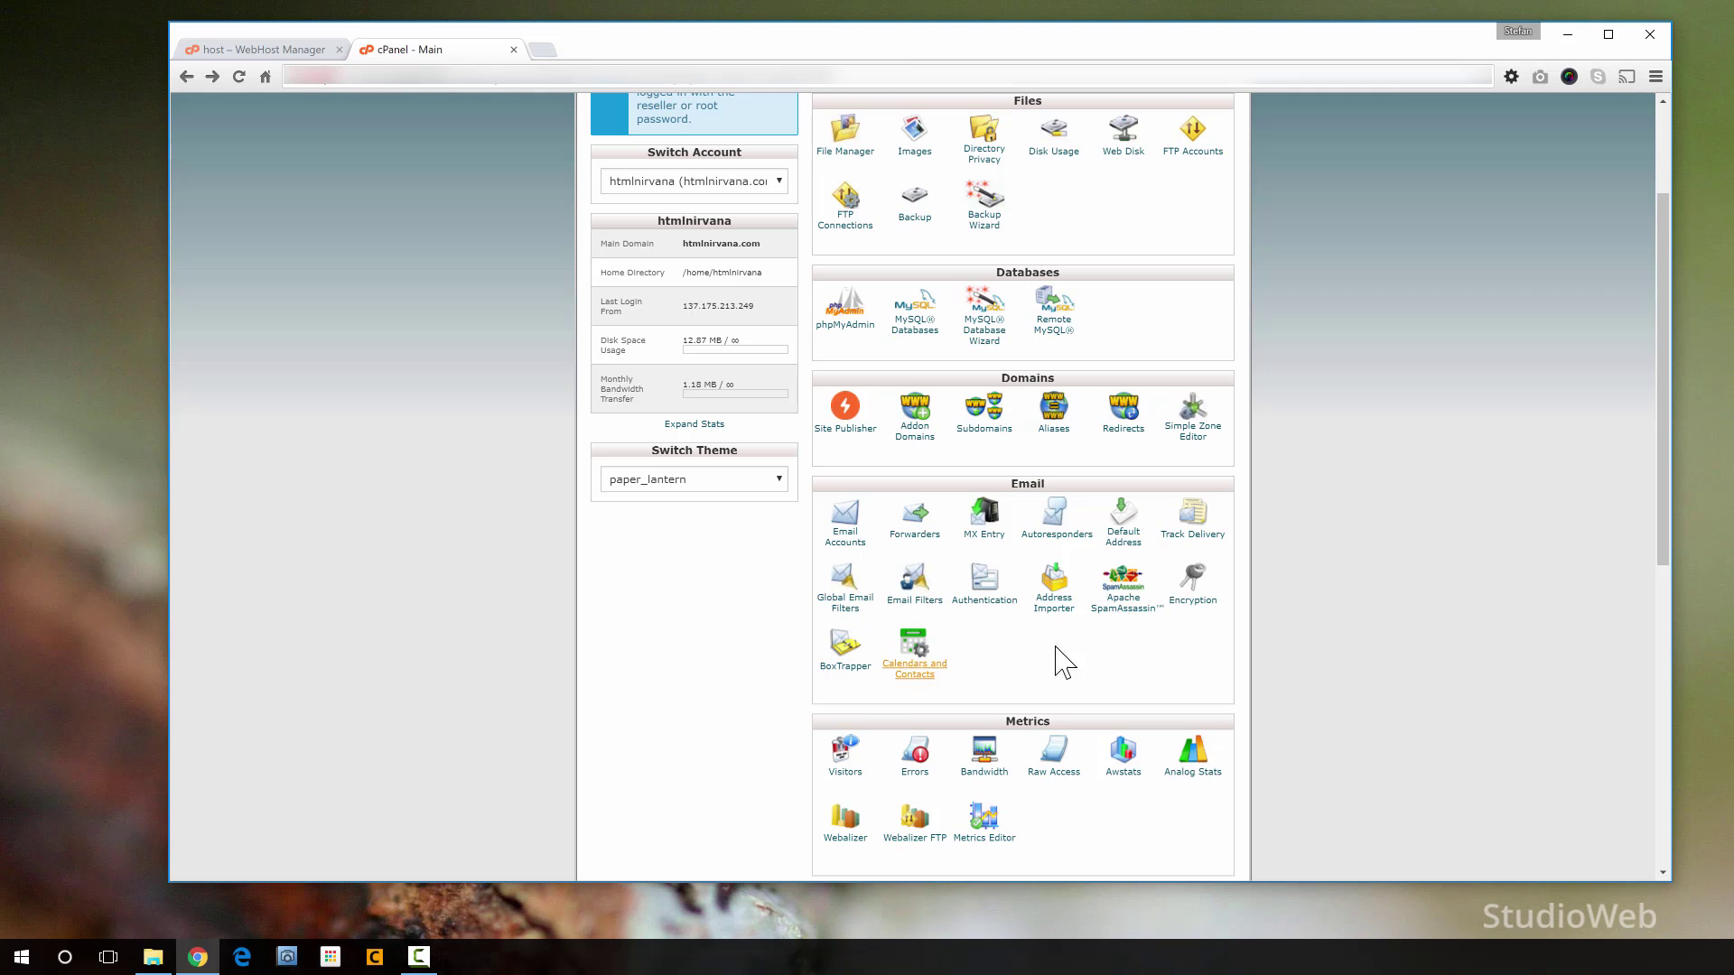
{"action": "scroll", "coordinate": [1274, 542], "scroll_direction": "down", "scroll_amount": 3}
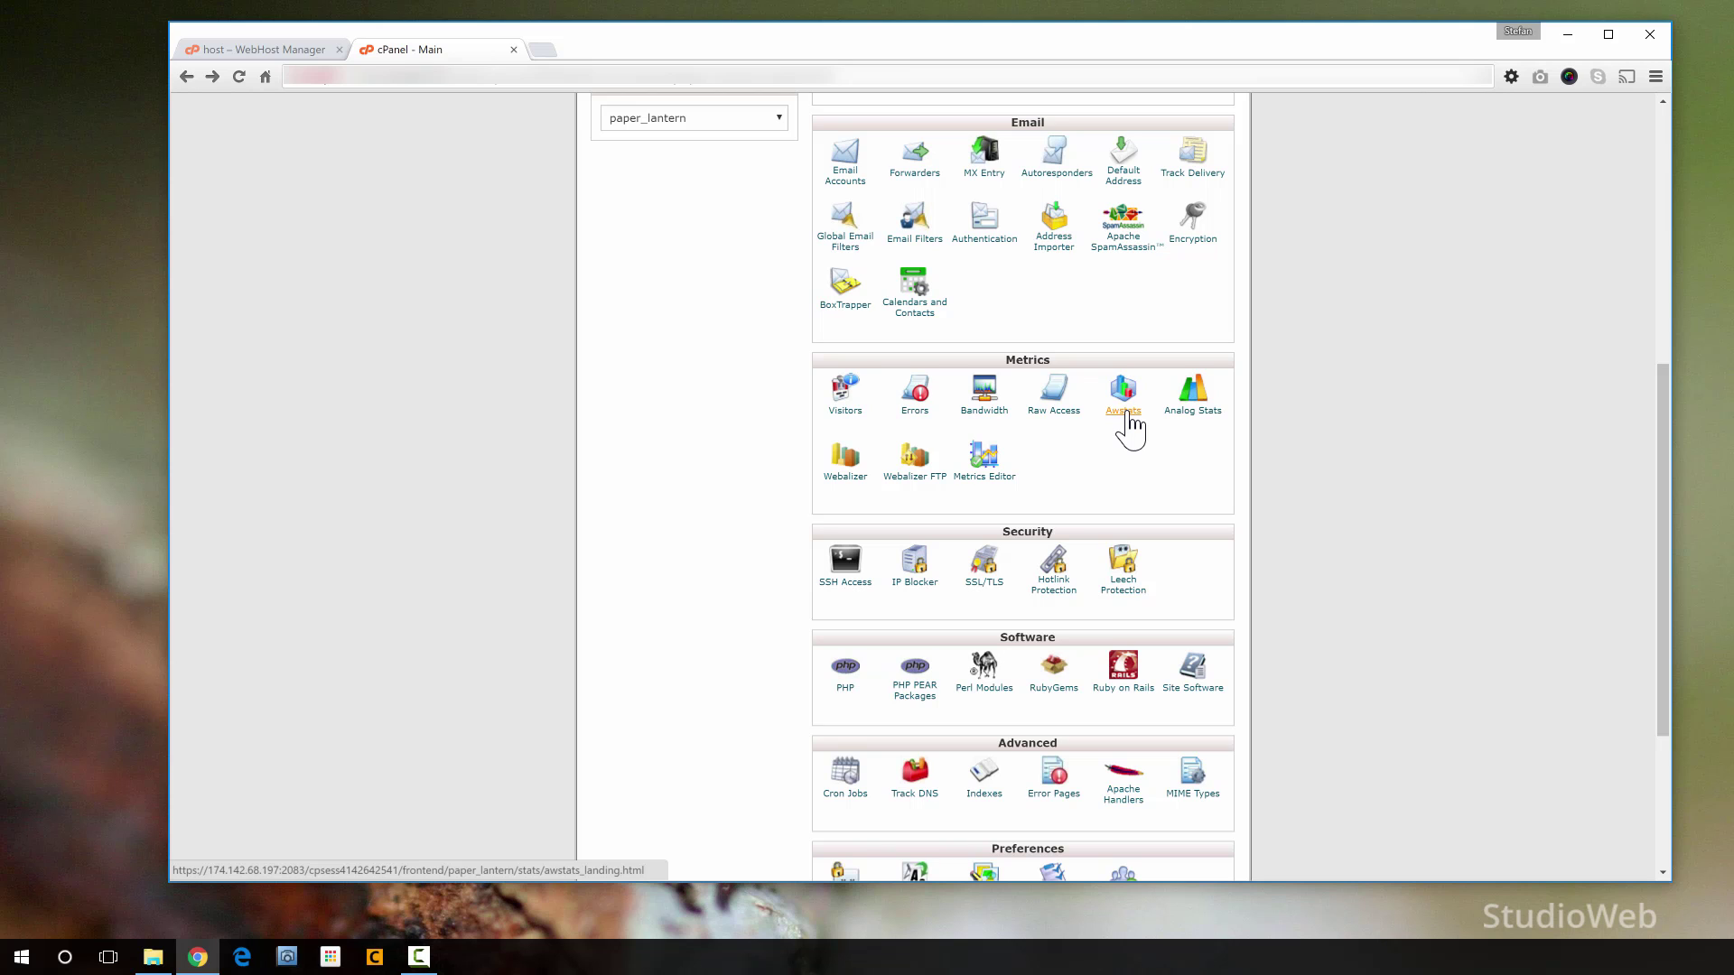
{"action": "left_click", "coordinate": [1123, 408]}
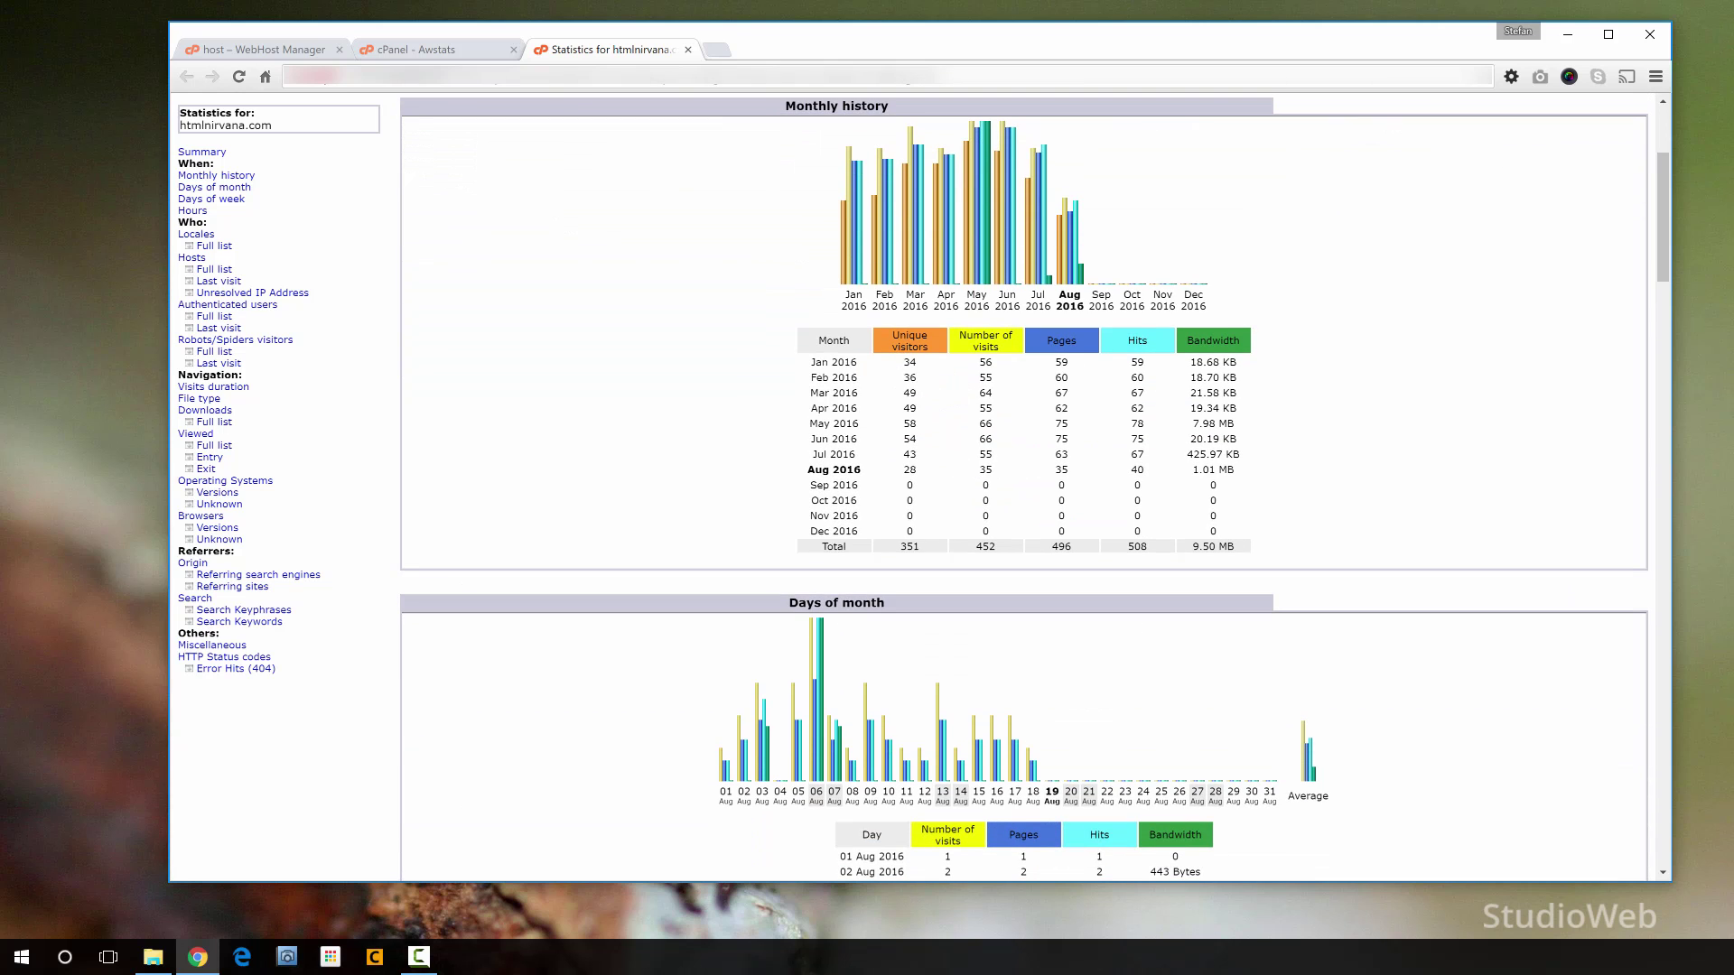
{"action": "left_click_drag", "start_coordinate": [940, 375], "coordinate": [940, 476]}
{"action": "left_click", "coordinate": [696, 395]}
{"action": "scroll", "coordinate": [730, 425], "scroll_direction": "down", "scroll_amount": 7}
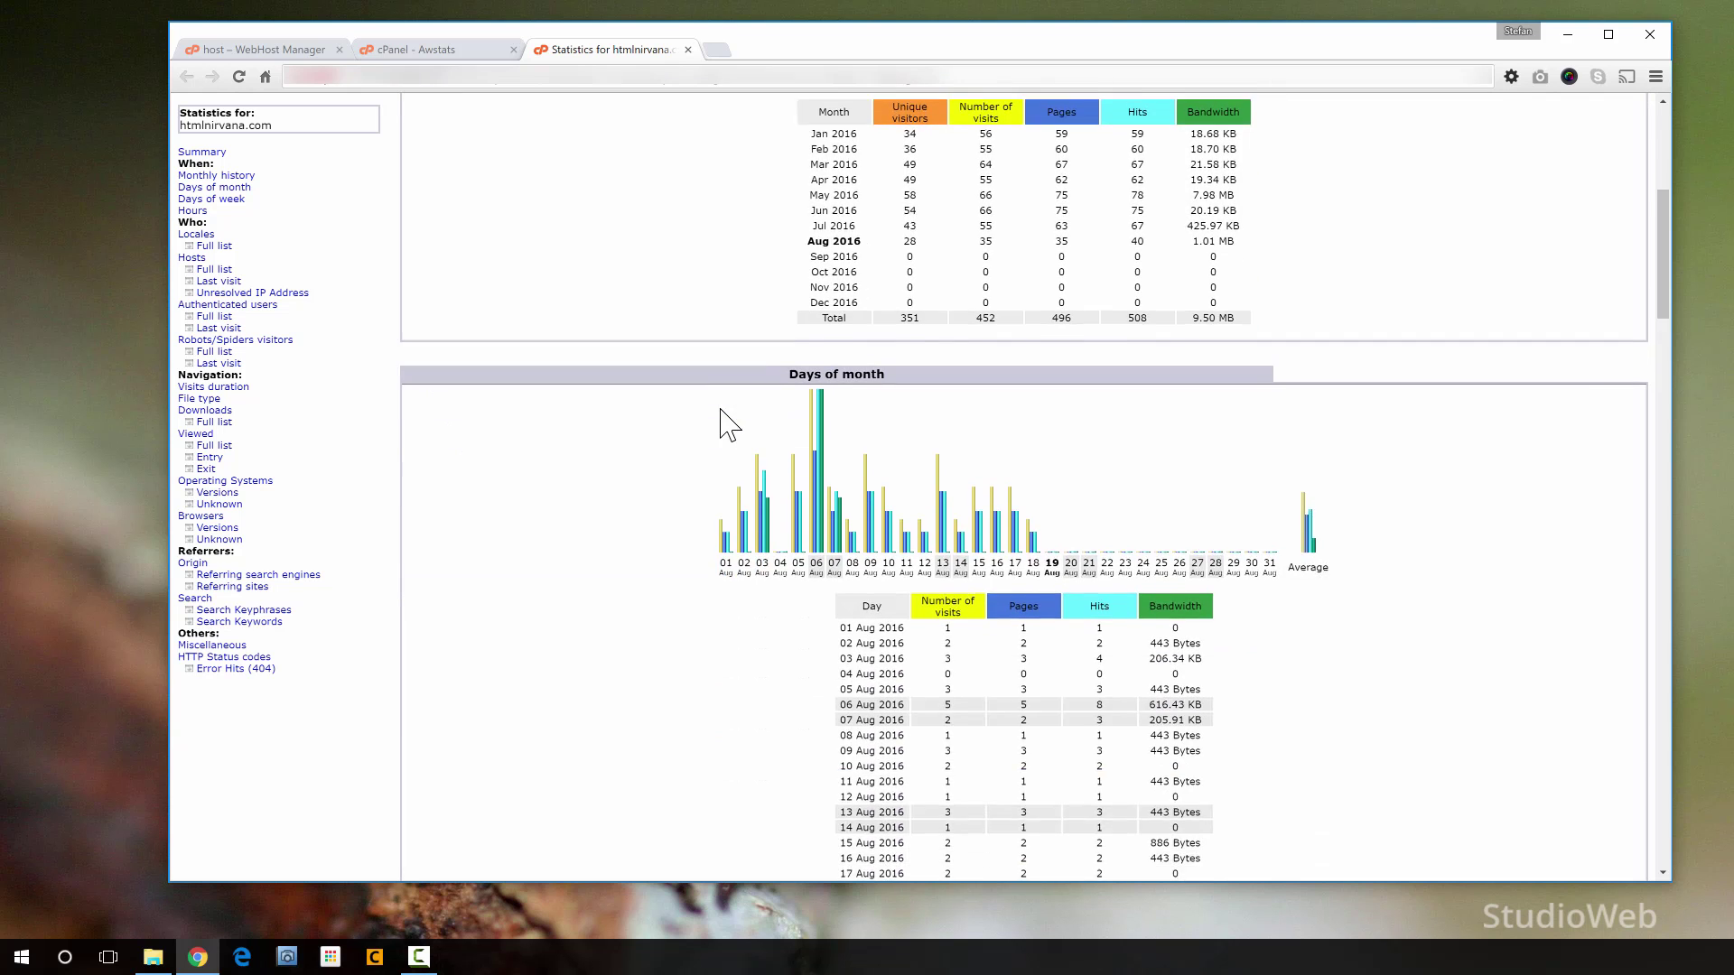
{"action": "scroll", "coordinate": [729, 424], "scroll_direction": "up", "scroll_amount": 6}
{"action": "scroll", "coordinate": [730, 425], "scroll_direction": "up", "scroll_amount": 4}
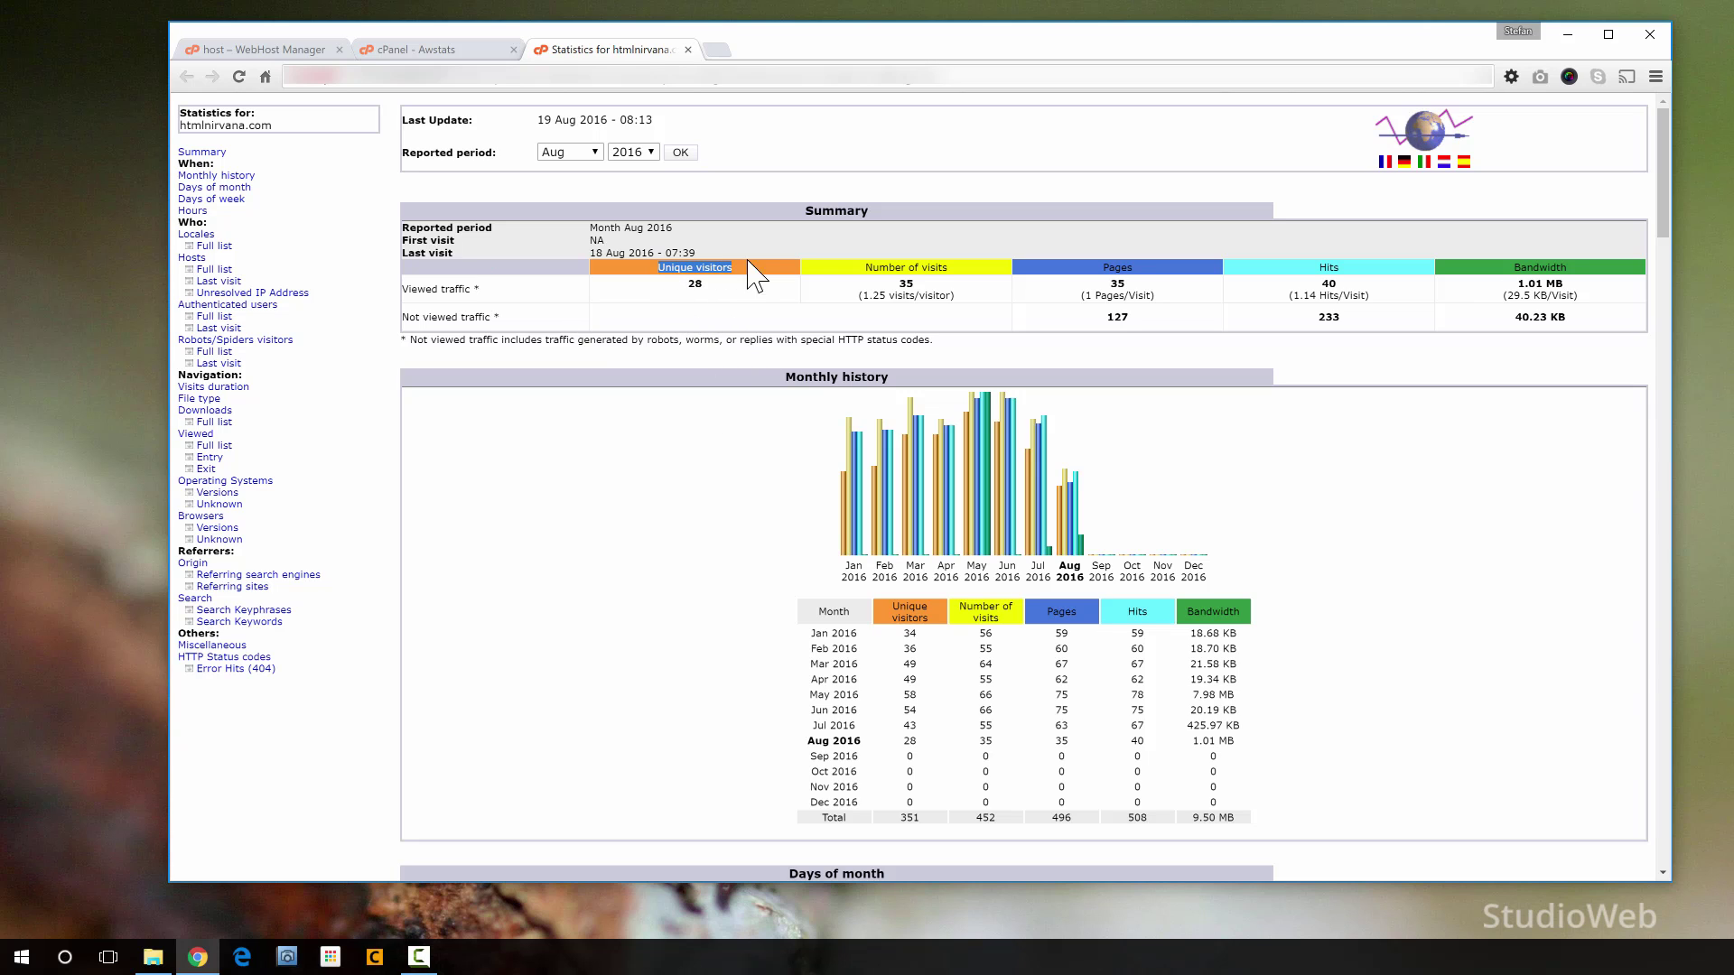
{"action": "left_click_drag", "start_coordinate": [938, 268], "coordinate": [1088, 294]}
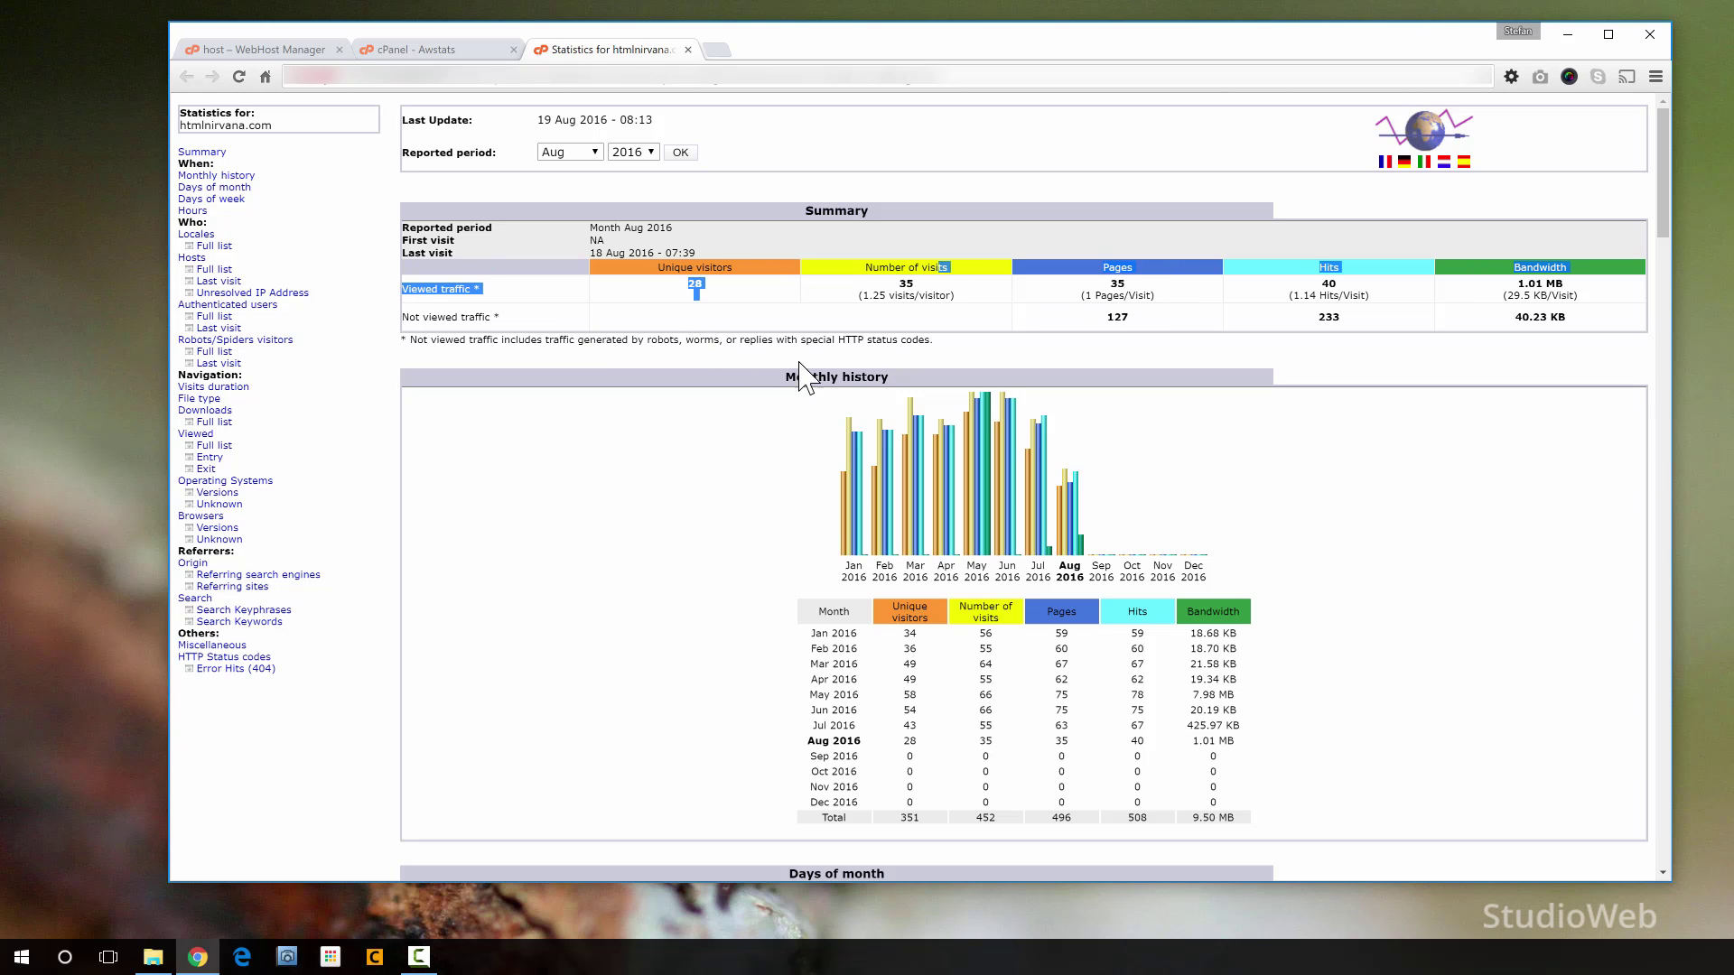
{"action": "left_click", "coordinate": [750, 343]}
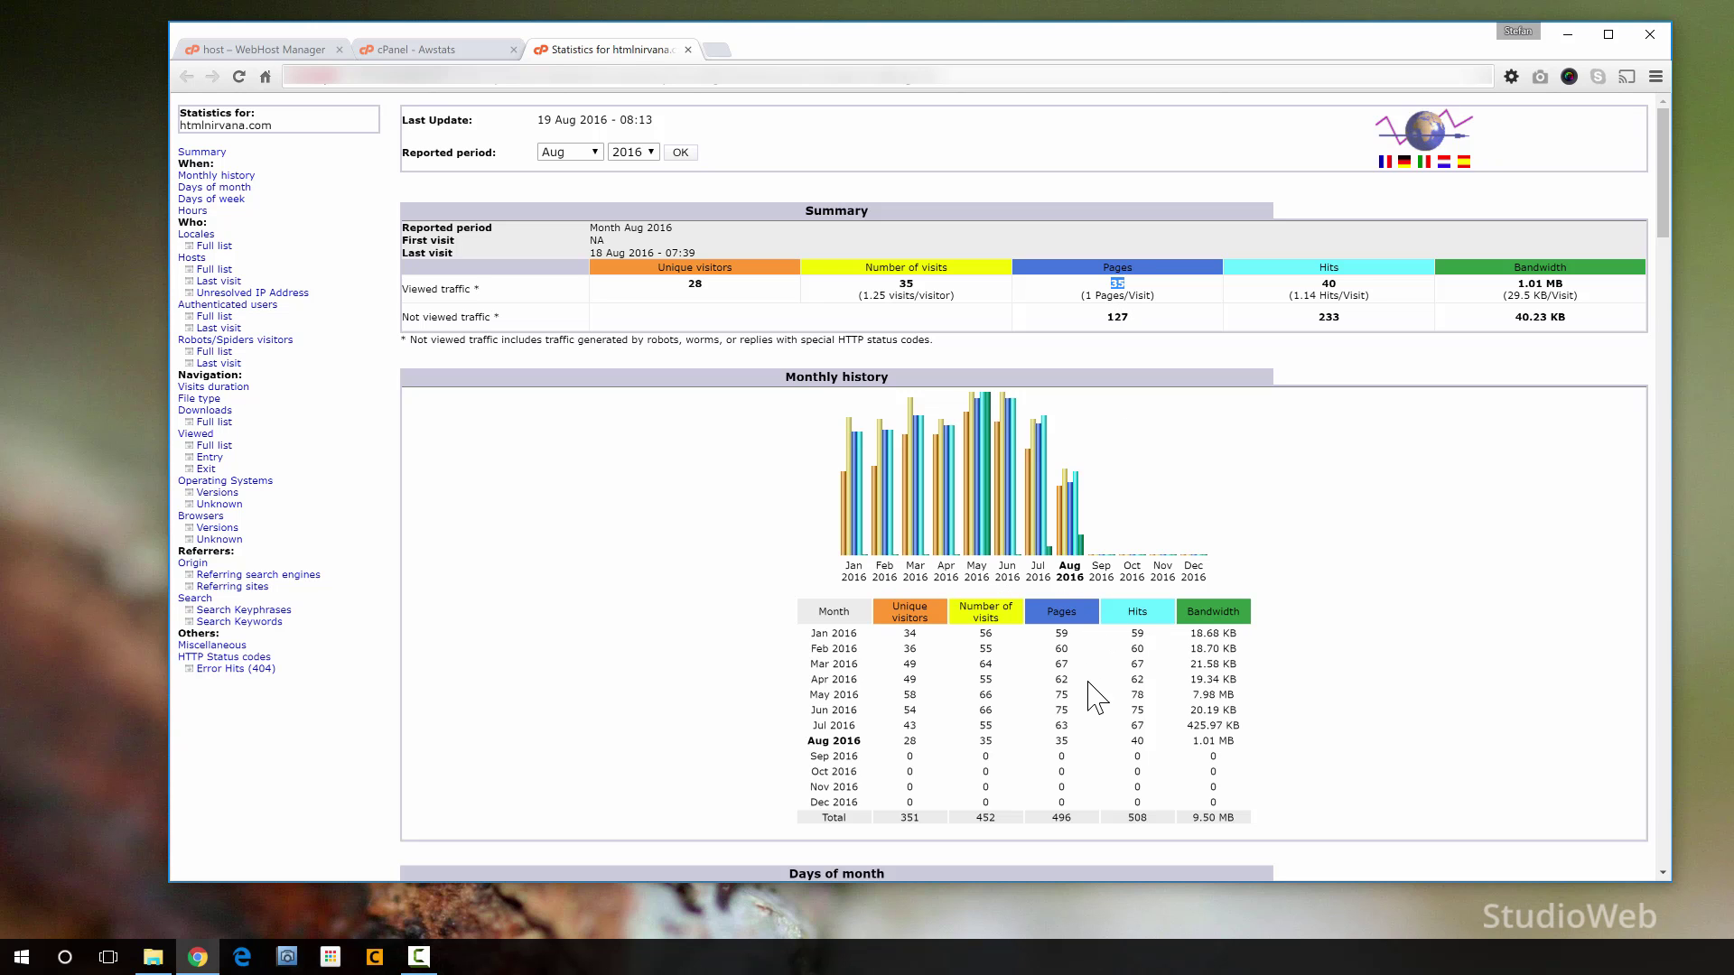
{"action": "scroll", "coordinate": [723, 578], "scroll_direction": "down", "scroll_amount": 3}
{"action": "left_click_drag", "start_coordinate": [773, 361], "coordinate": [858, 375]}
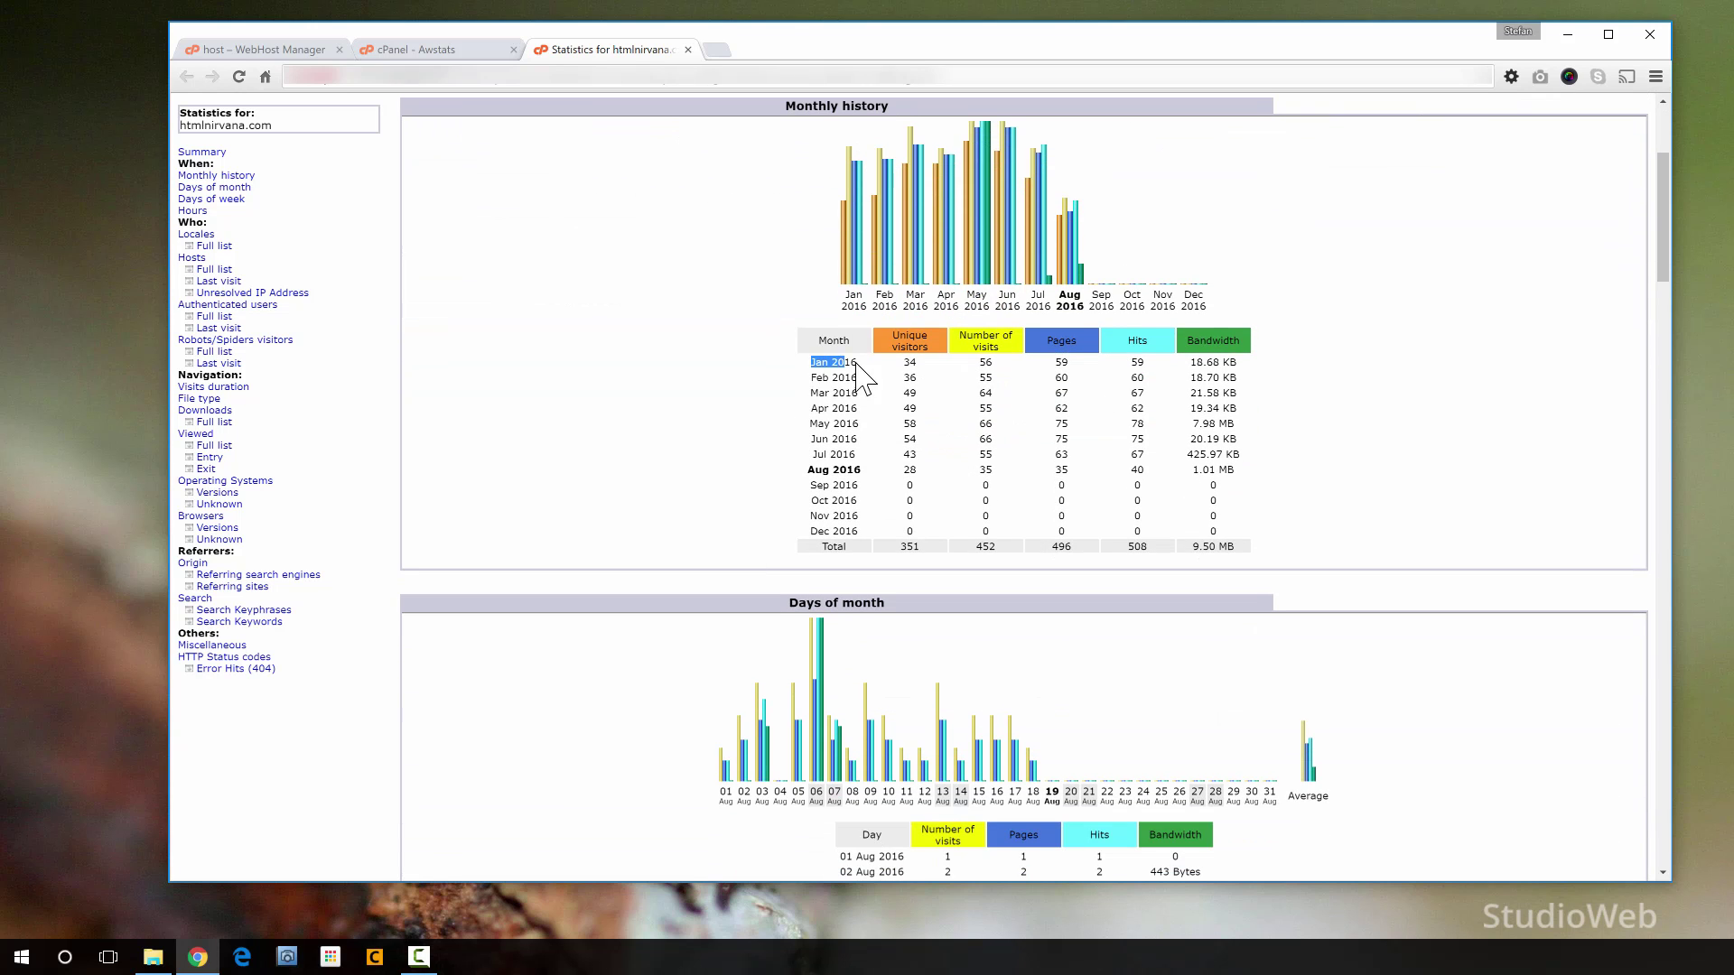
{"action": "left_click_drag", "start_coordinate": [1041, 363], "coordinate": [1080, 364]}
- Load htmlnirvana.com in a new tab to view the live 'My friend's pet shark: Tiger!' page
{"action": "left_click", "coordinate": [718, 50]}
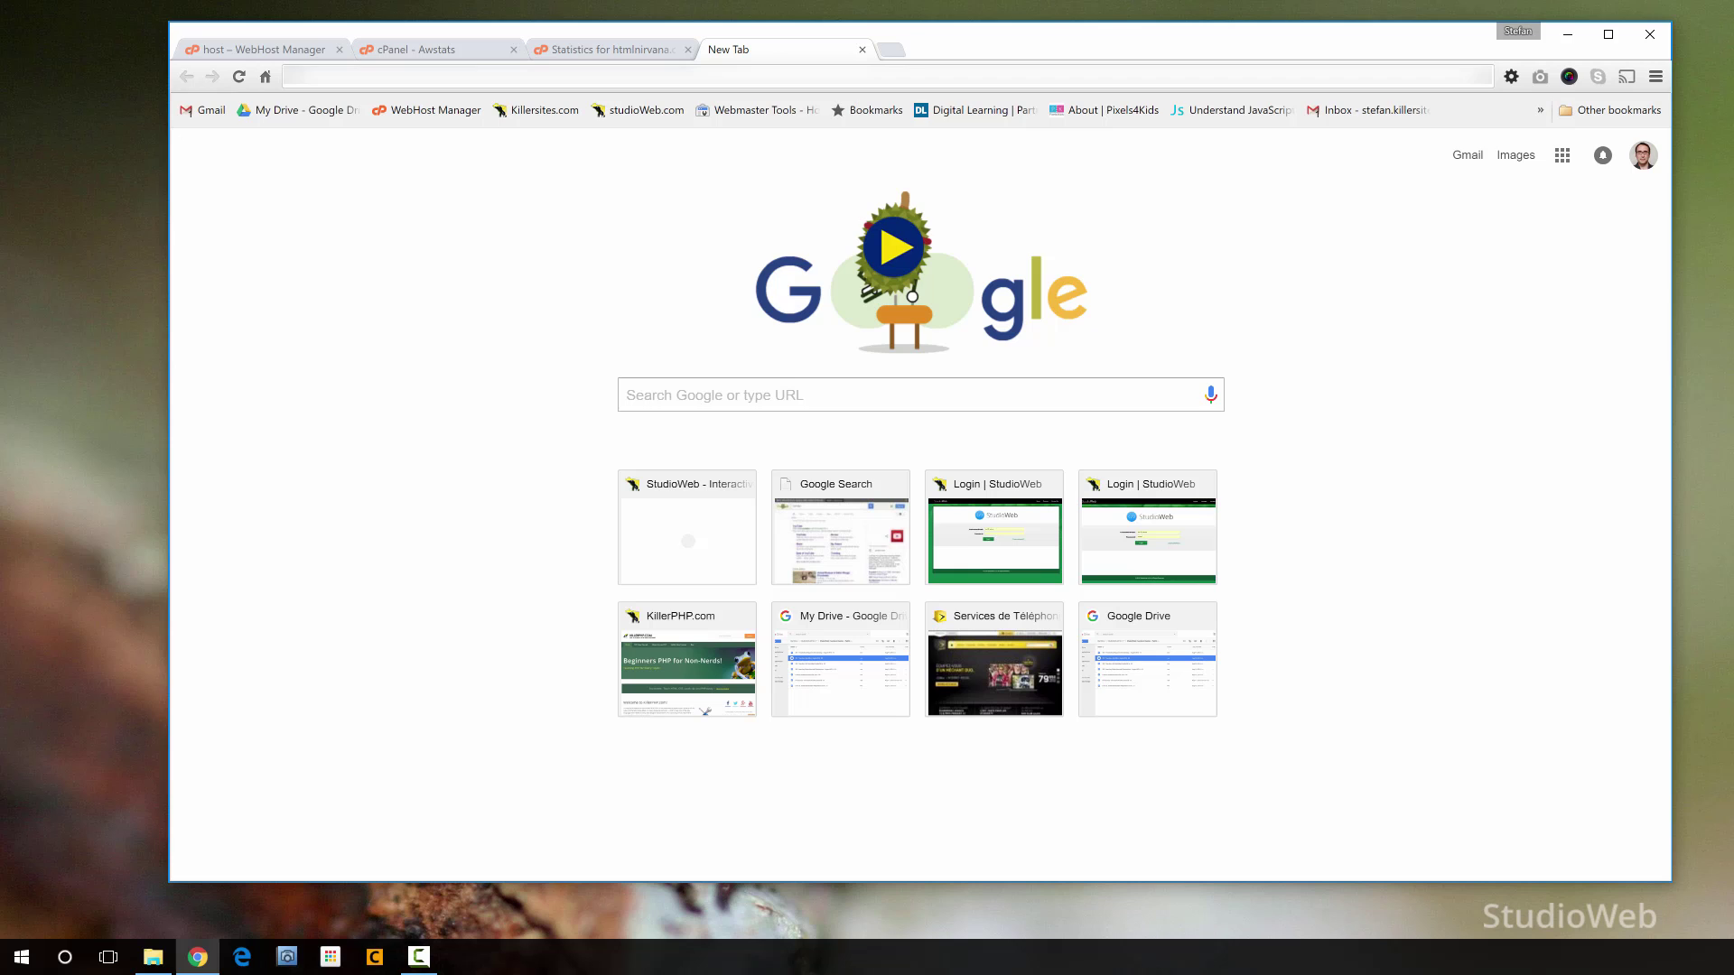
{"action": "type", "text": "html"}
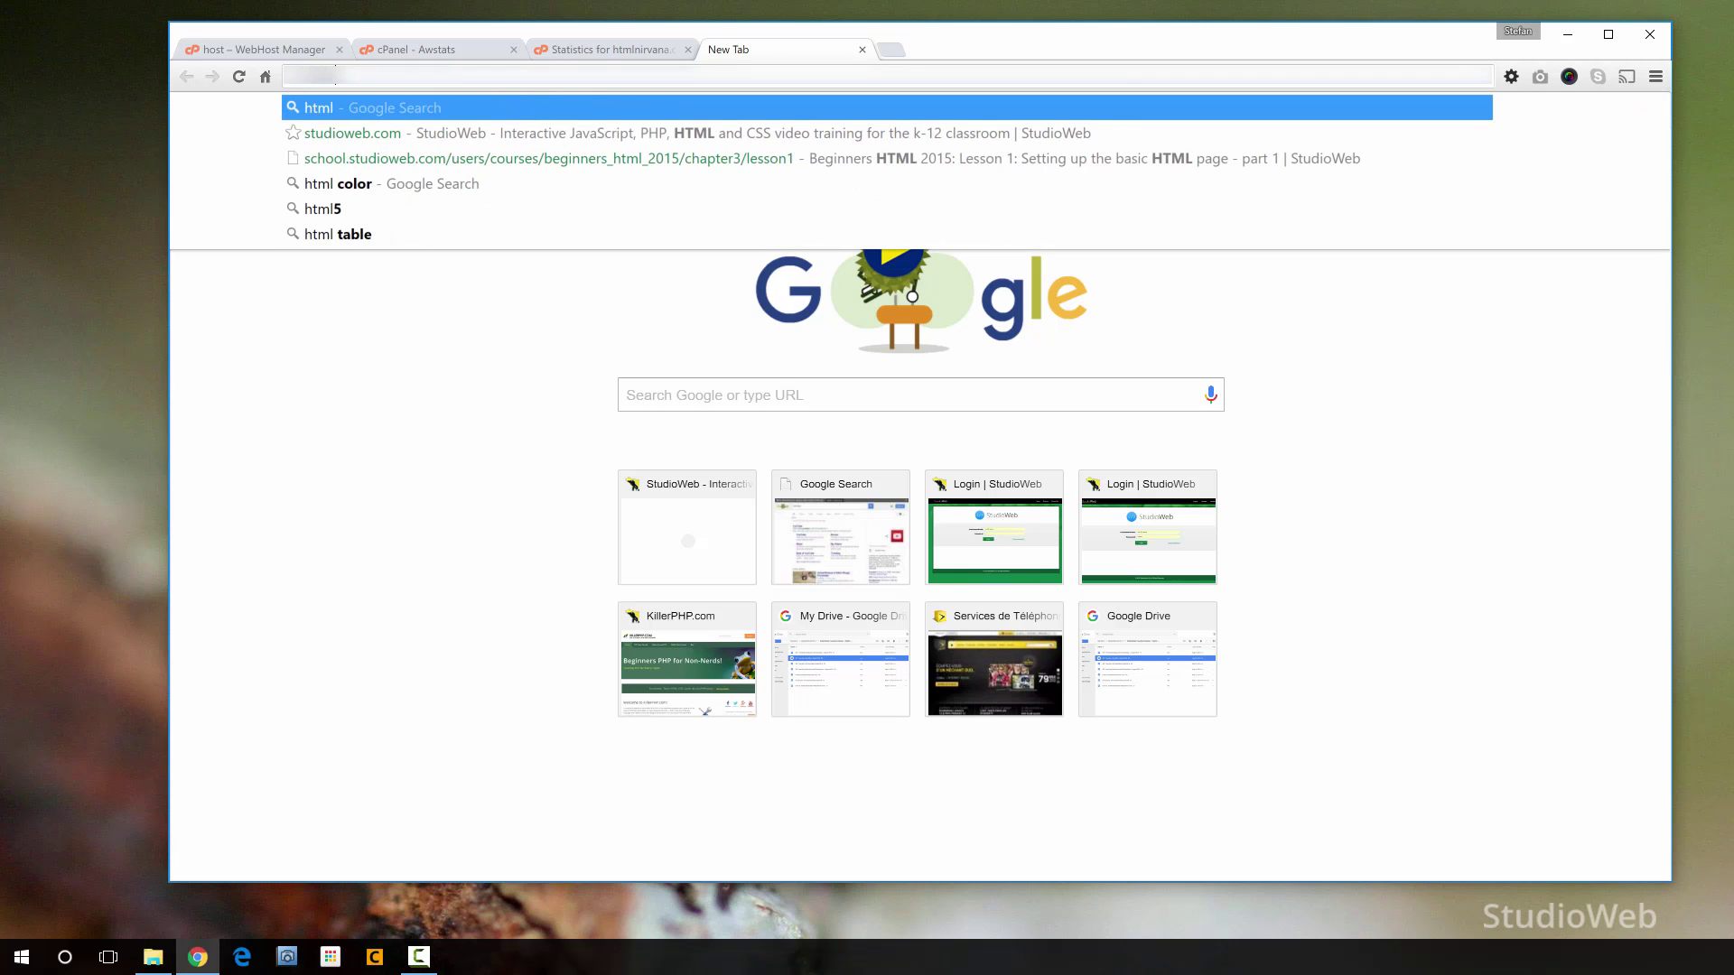
{"action": "type", "text": "nirvana"}
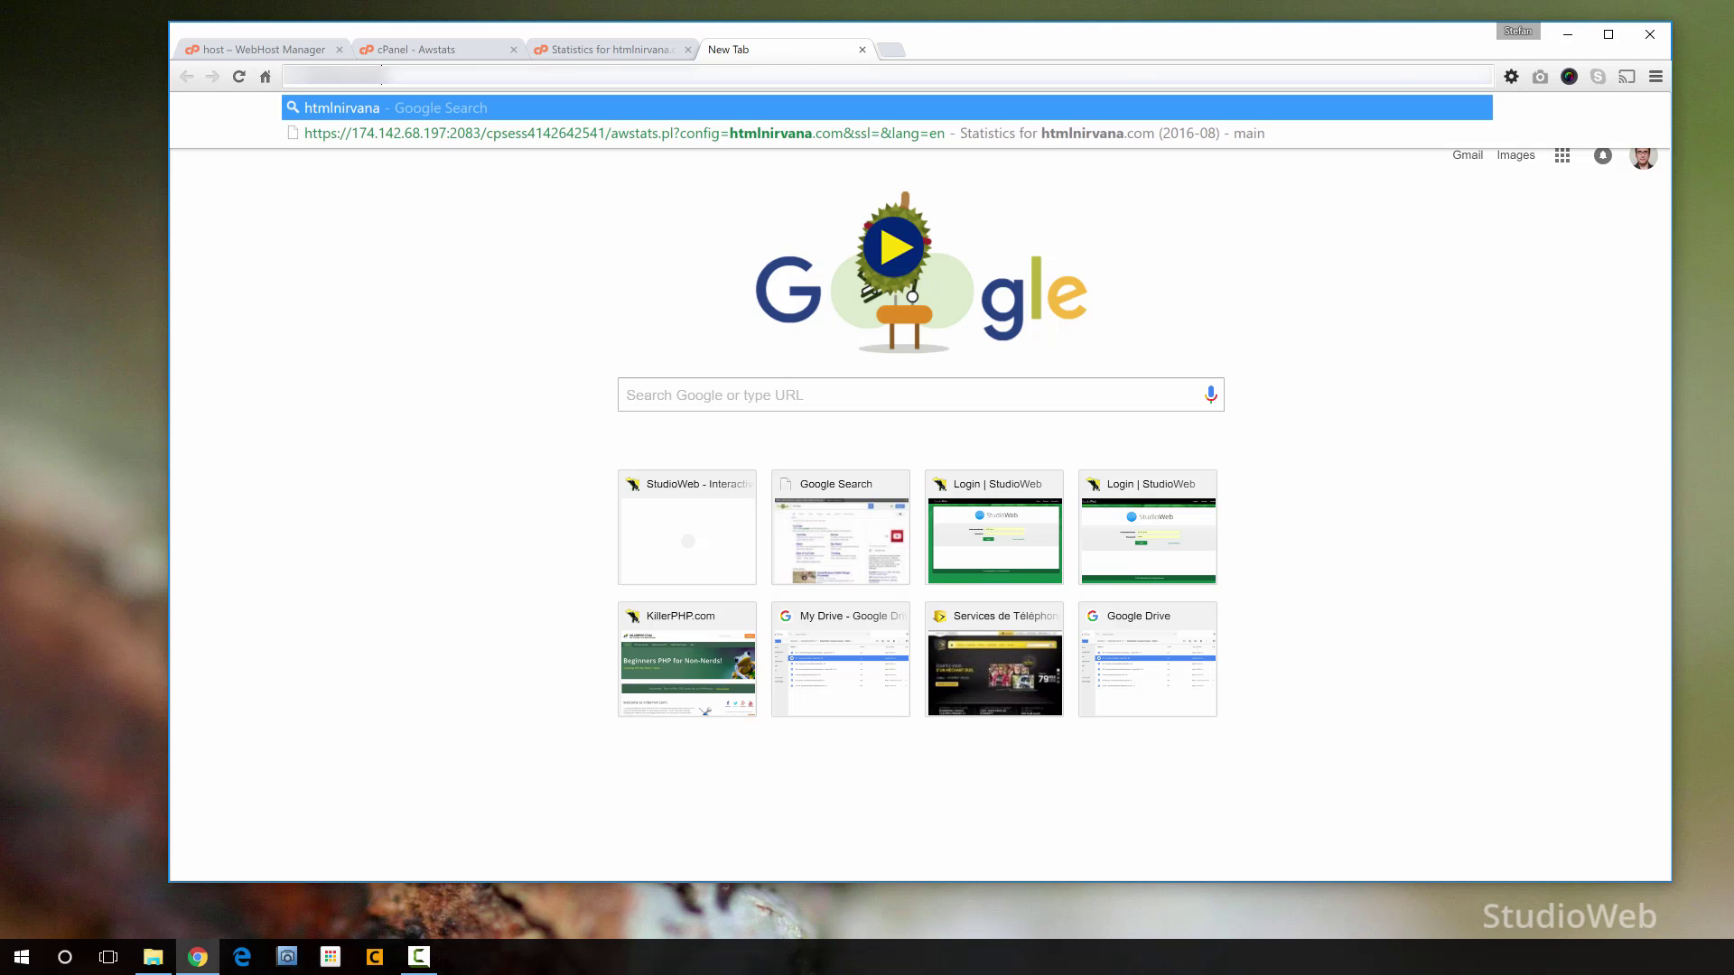
{"action": "type", "text": ".com"}
{"action": "key", "text": "Return"}
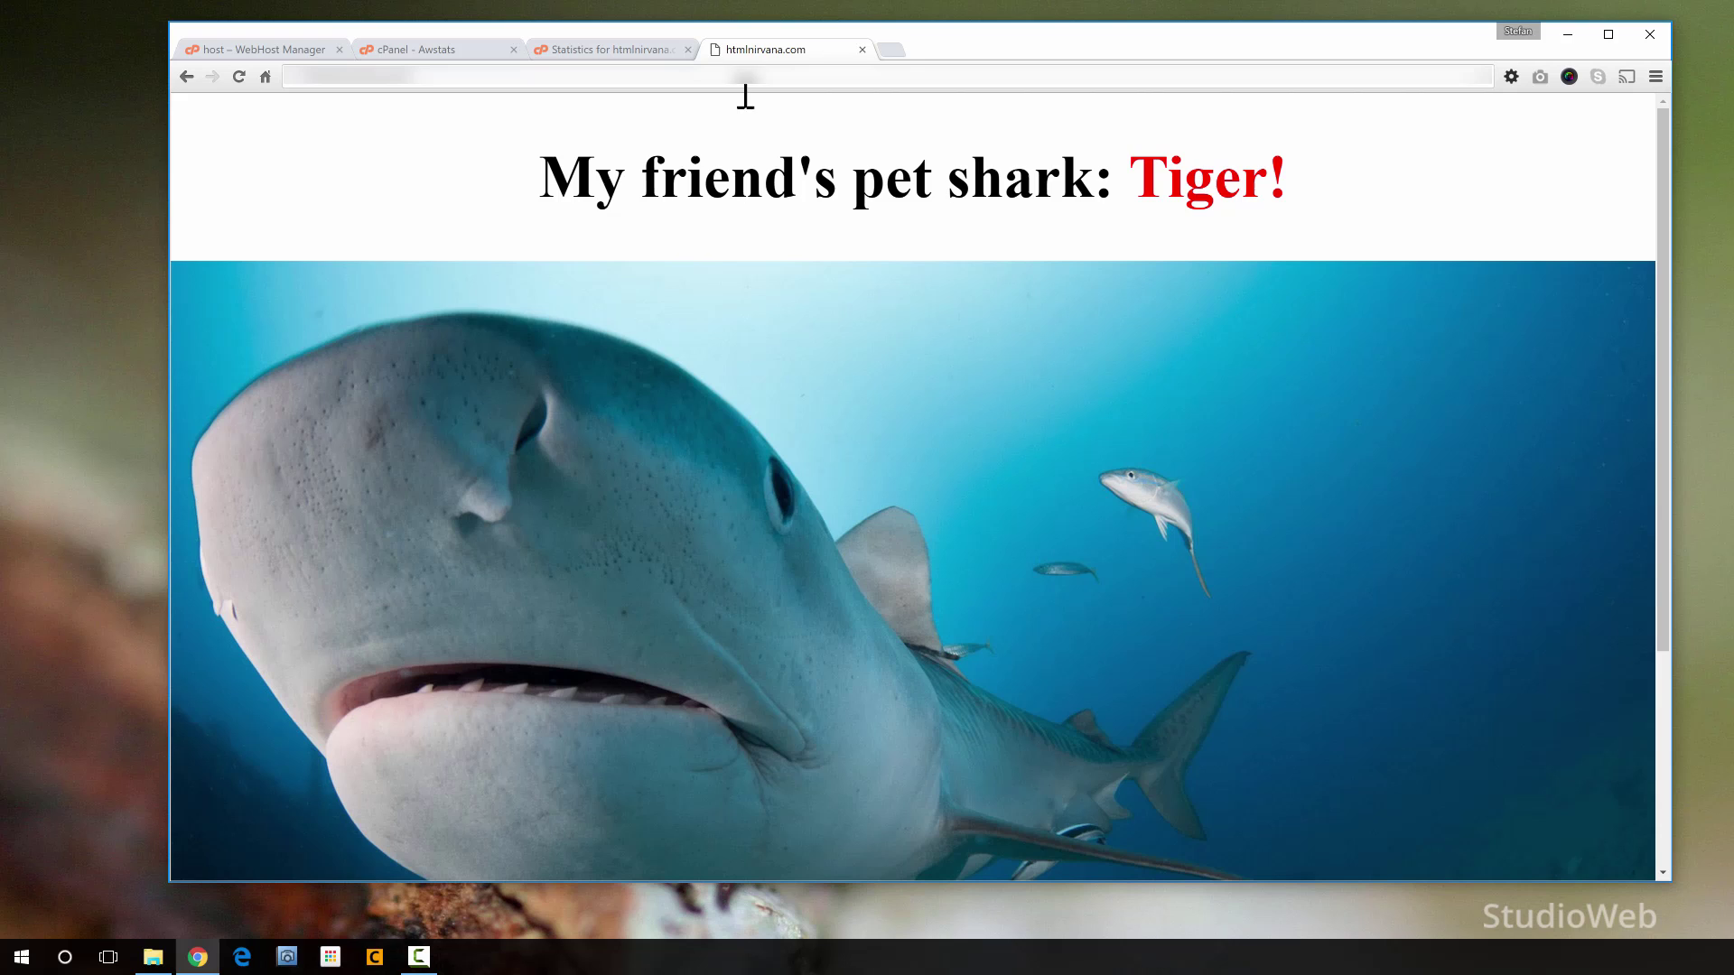
{"action": "scroll", "coordinate": [775, 413], "scroll_direction": "down", "scroll_amount": 3}
{"action": "scroll", "coordinate": [776, 420], "scroll_direction": "up", "scroll_amount": 3}
- Review the Locales table, noting the United States entry, and the Hosts list
{"action": "left_click", "coordinate": [635, 53]}
{"action": "scroll", "coordinate": [745, 366], "scroll_direction": "down", "scroll_amount": 20}
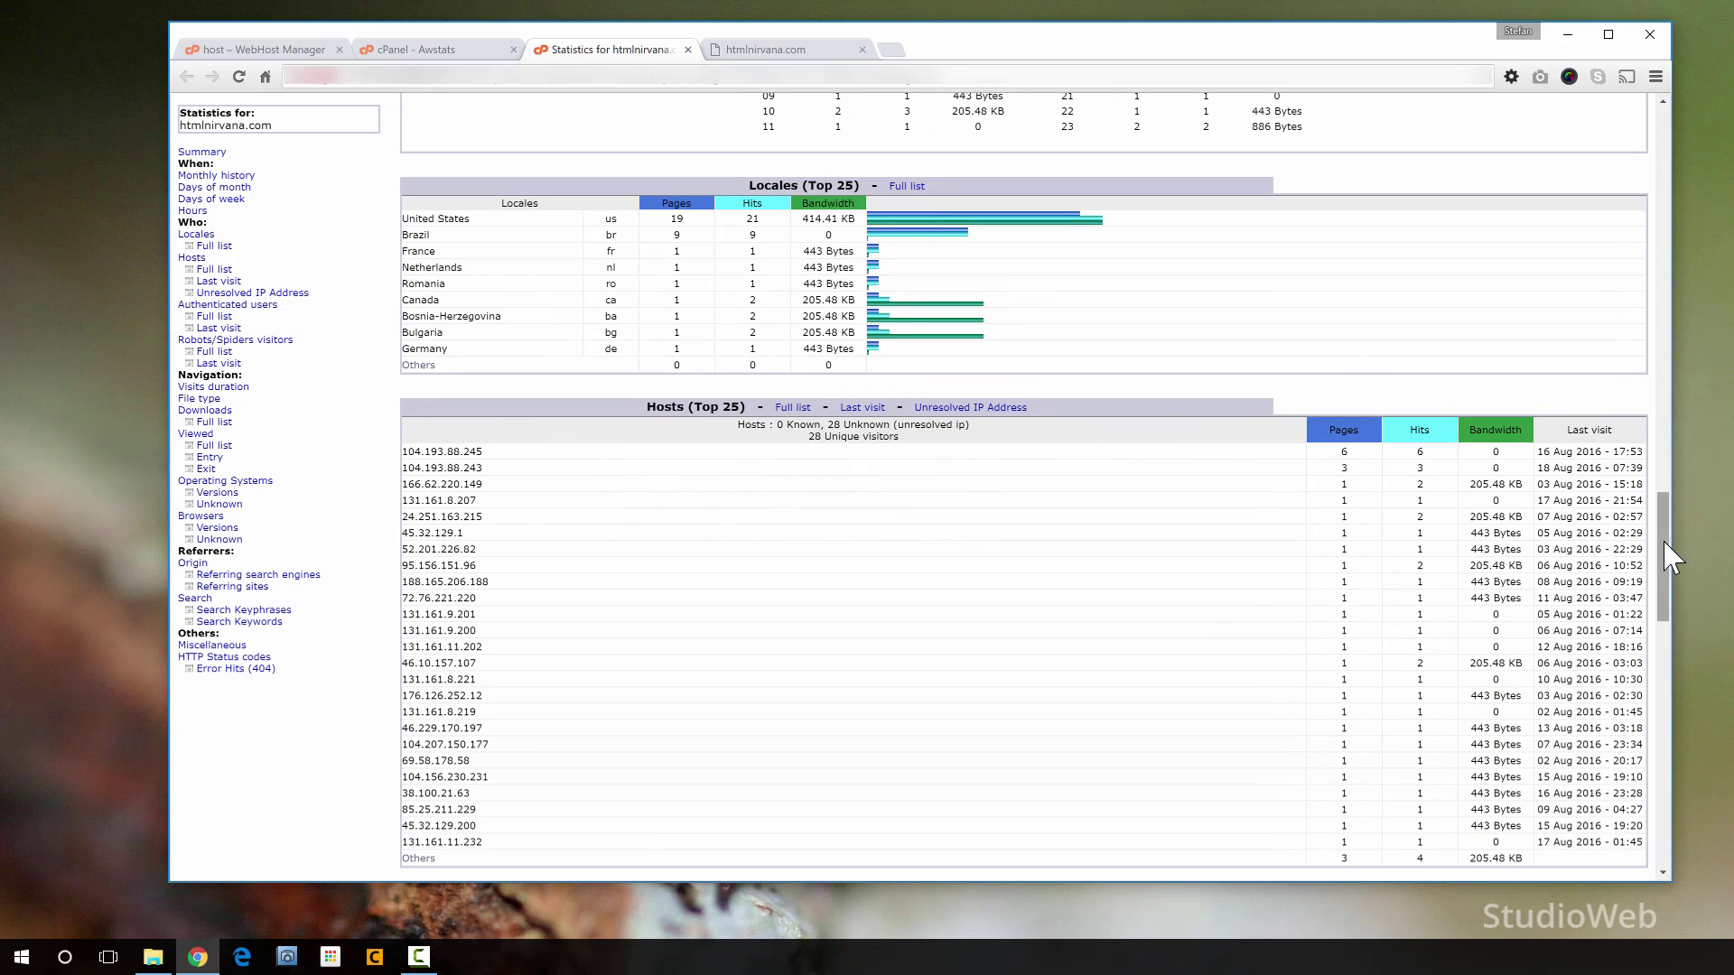
{"action": "scroll", "coordinate": [1661, 534], "scroll_direction": "up", "scroll_amount": 1}
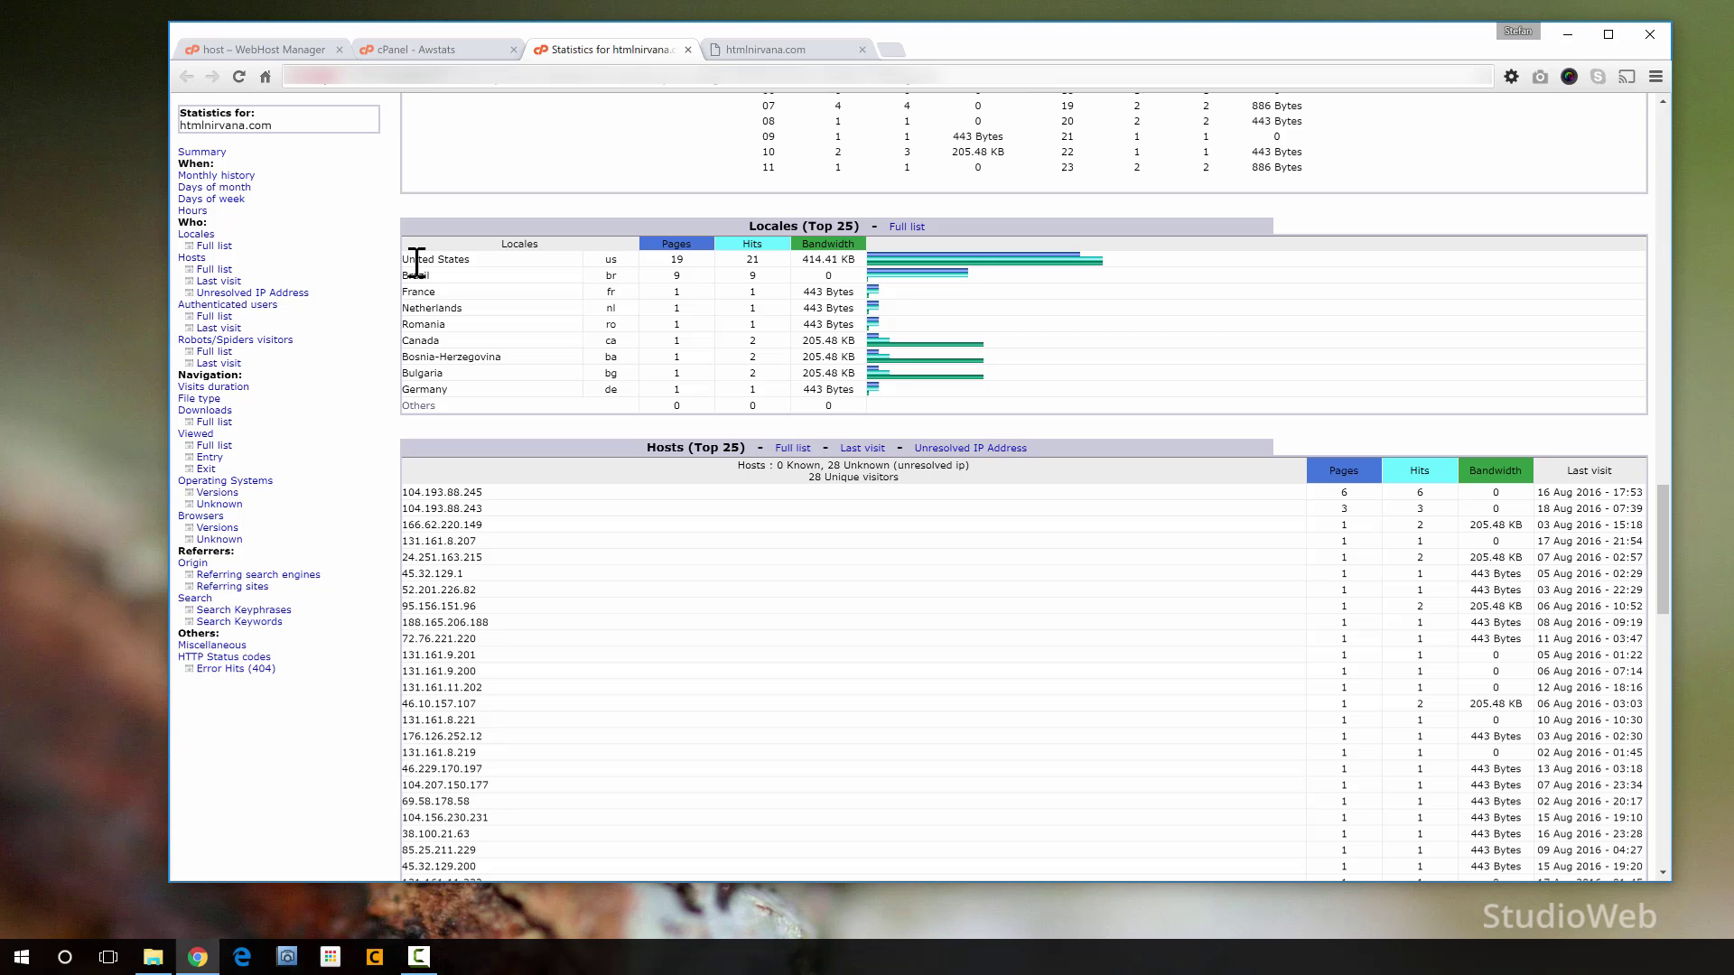
{"action": "left_click_drag", "start_coordinate": [416, 259], "coordinate": [639, 437]}
{"action": "left_click", "coordinate": [569, 271]}
{"action": "left_click_drag", "start_coordinate": [471, 259], "coordinate": [410, 260]}
{"action": "scroll", "coordinate": [750, 447], "scroll_direction": "down", "scroll_amount": 9}
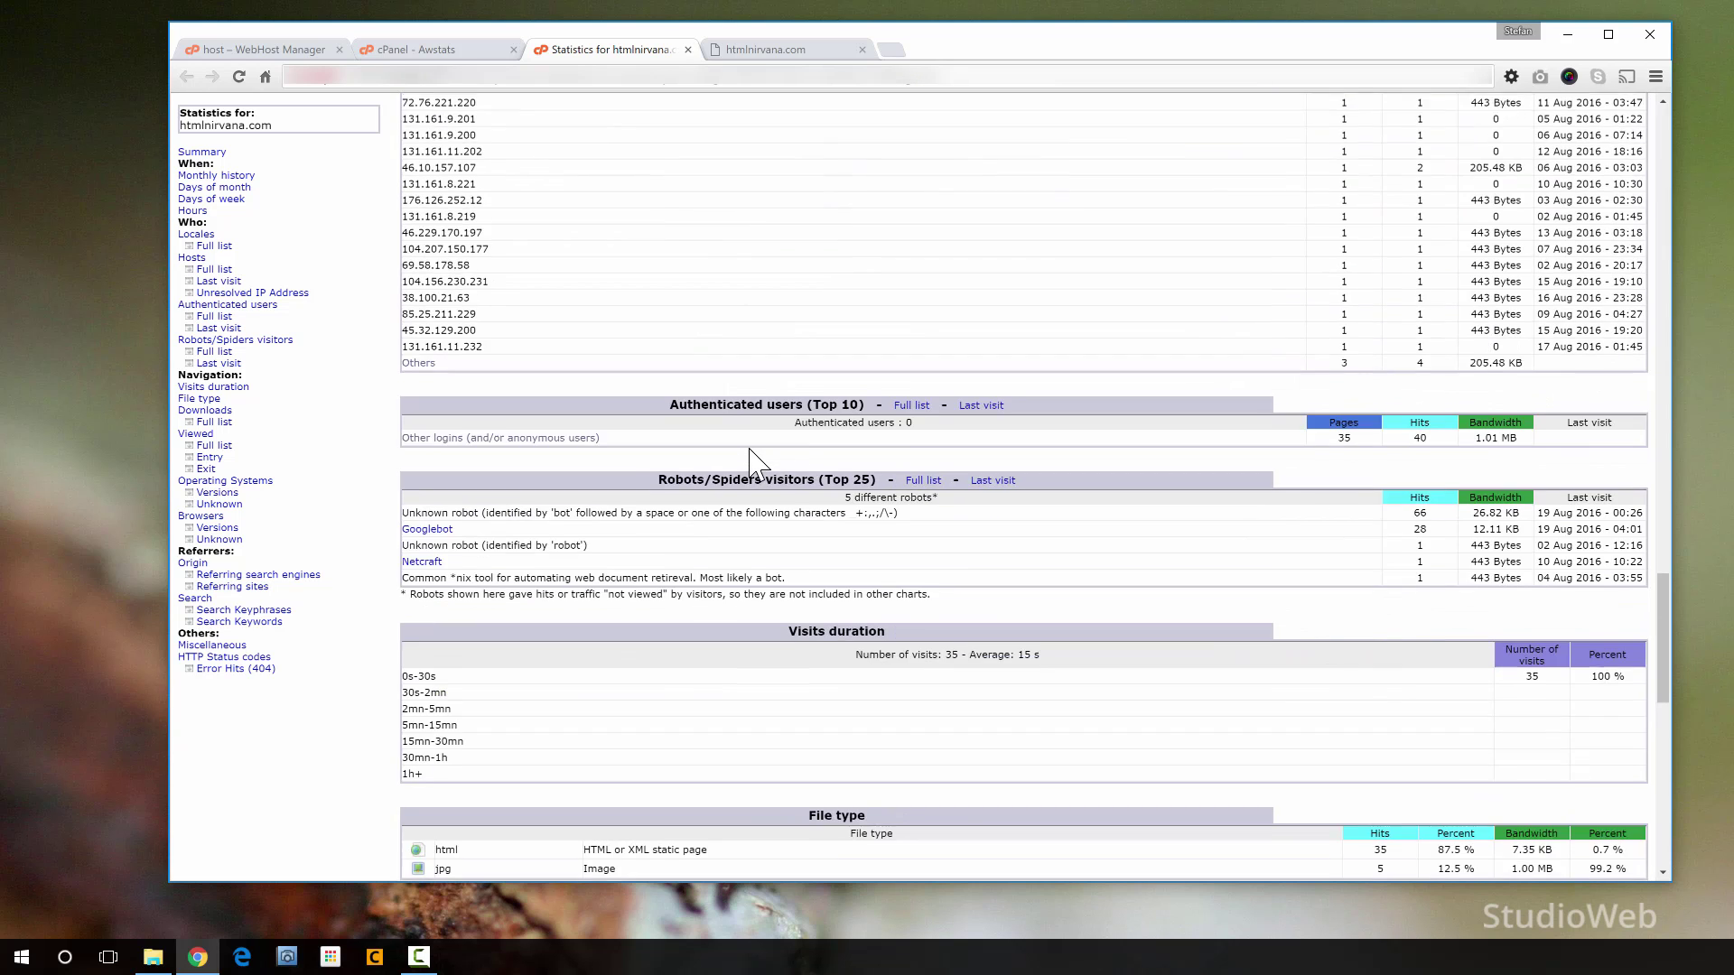
{"action": "scroll", "coordinate": [539, 290], "scroll_direction": "up", "scroll_amount": 6}
{"action": "left_click_drag", "start_coordinate": [426, 226], "coordinate": [678, 356]}
{"action": "left_click", "coordinate": [678, 356]}
- Examine the Operating Systems table, picking out the Windows and Linux entries
{"action": "scroll", "coordinate": [684, 357], "scroll_direction": "down", "scroll_amount": 6}
{"action": "scroll", "coordinate": [683, 357], "scroll_direction": "down", "scroll_amount": 6}
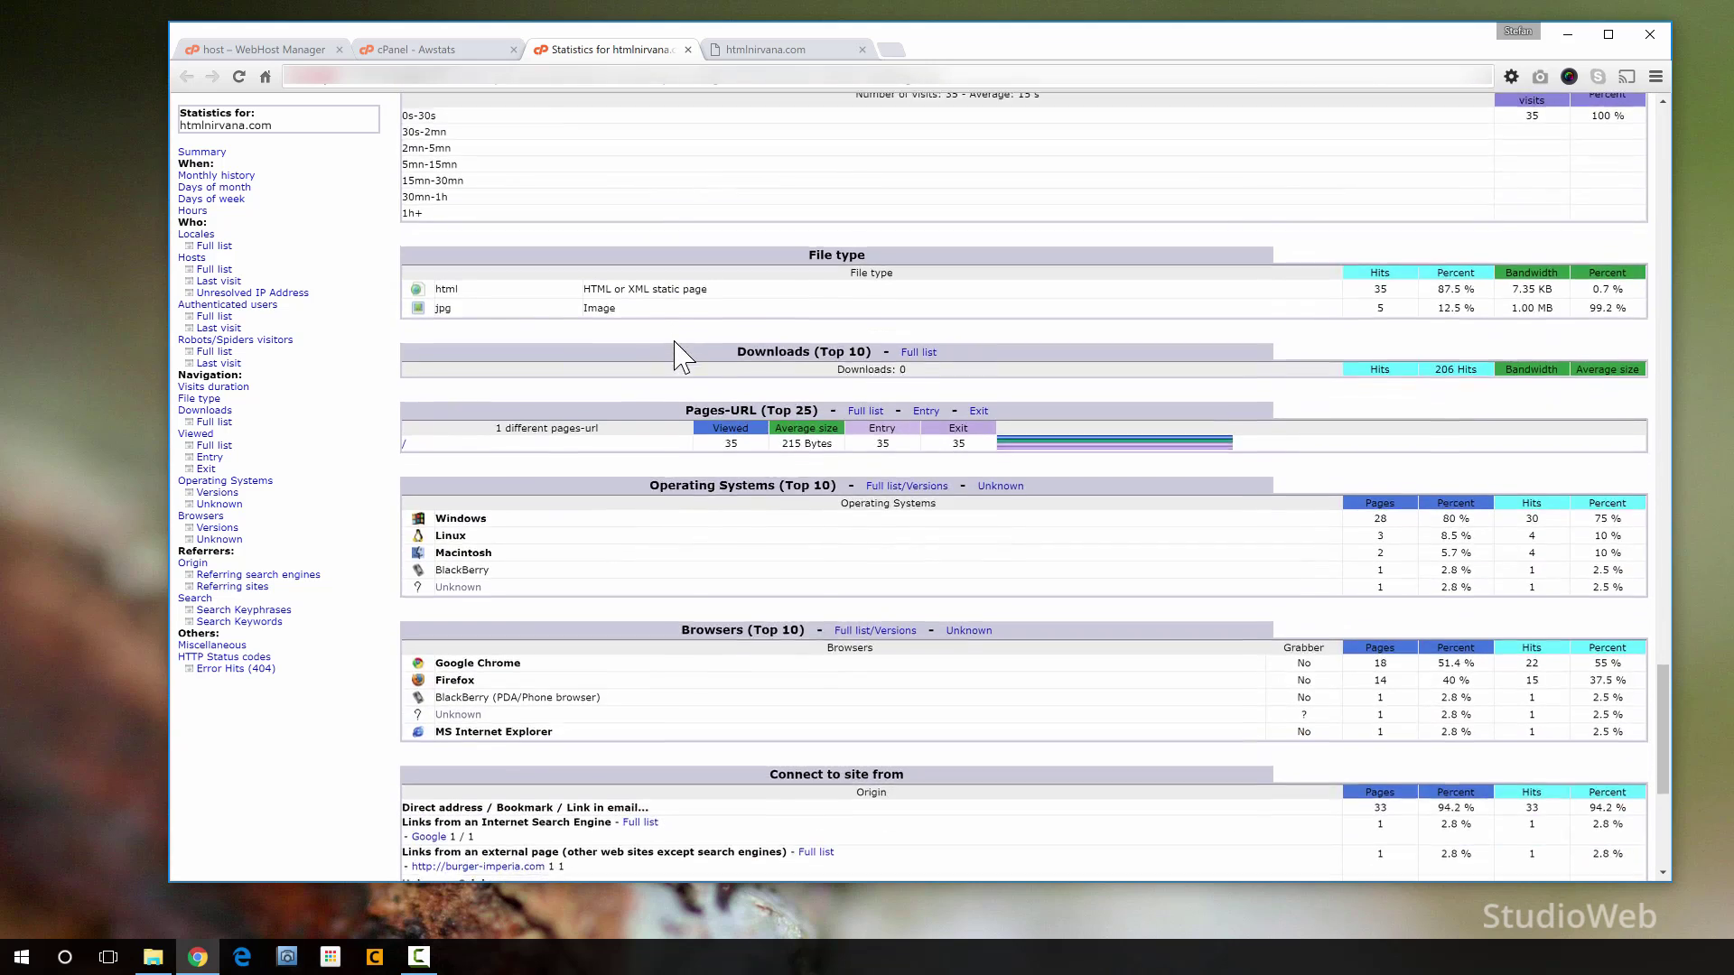
{"action": "scroll", "coordinate": [546, 342], "scroll_direction": "up", "scroll_amount": 2}
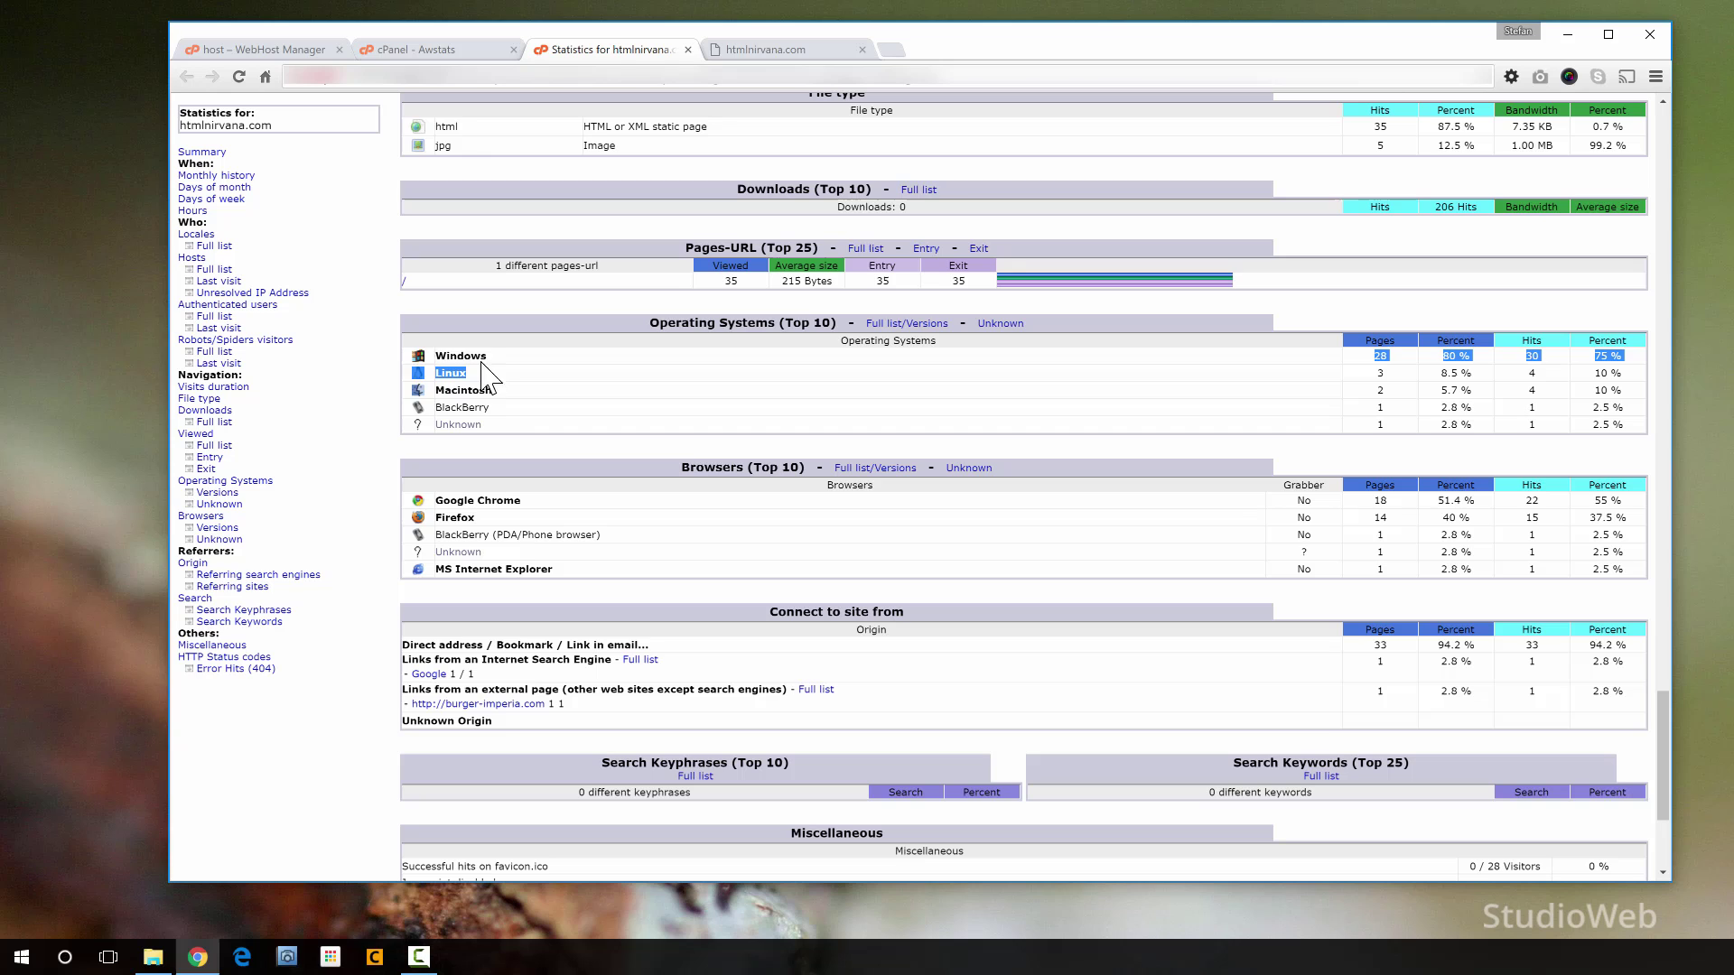
{"action": "left_click_drag", "start_coordinate": [492, 360], "coordinate": [503, 395]}
{"action": "left_click", "coordinate": [555, 399]}
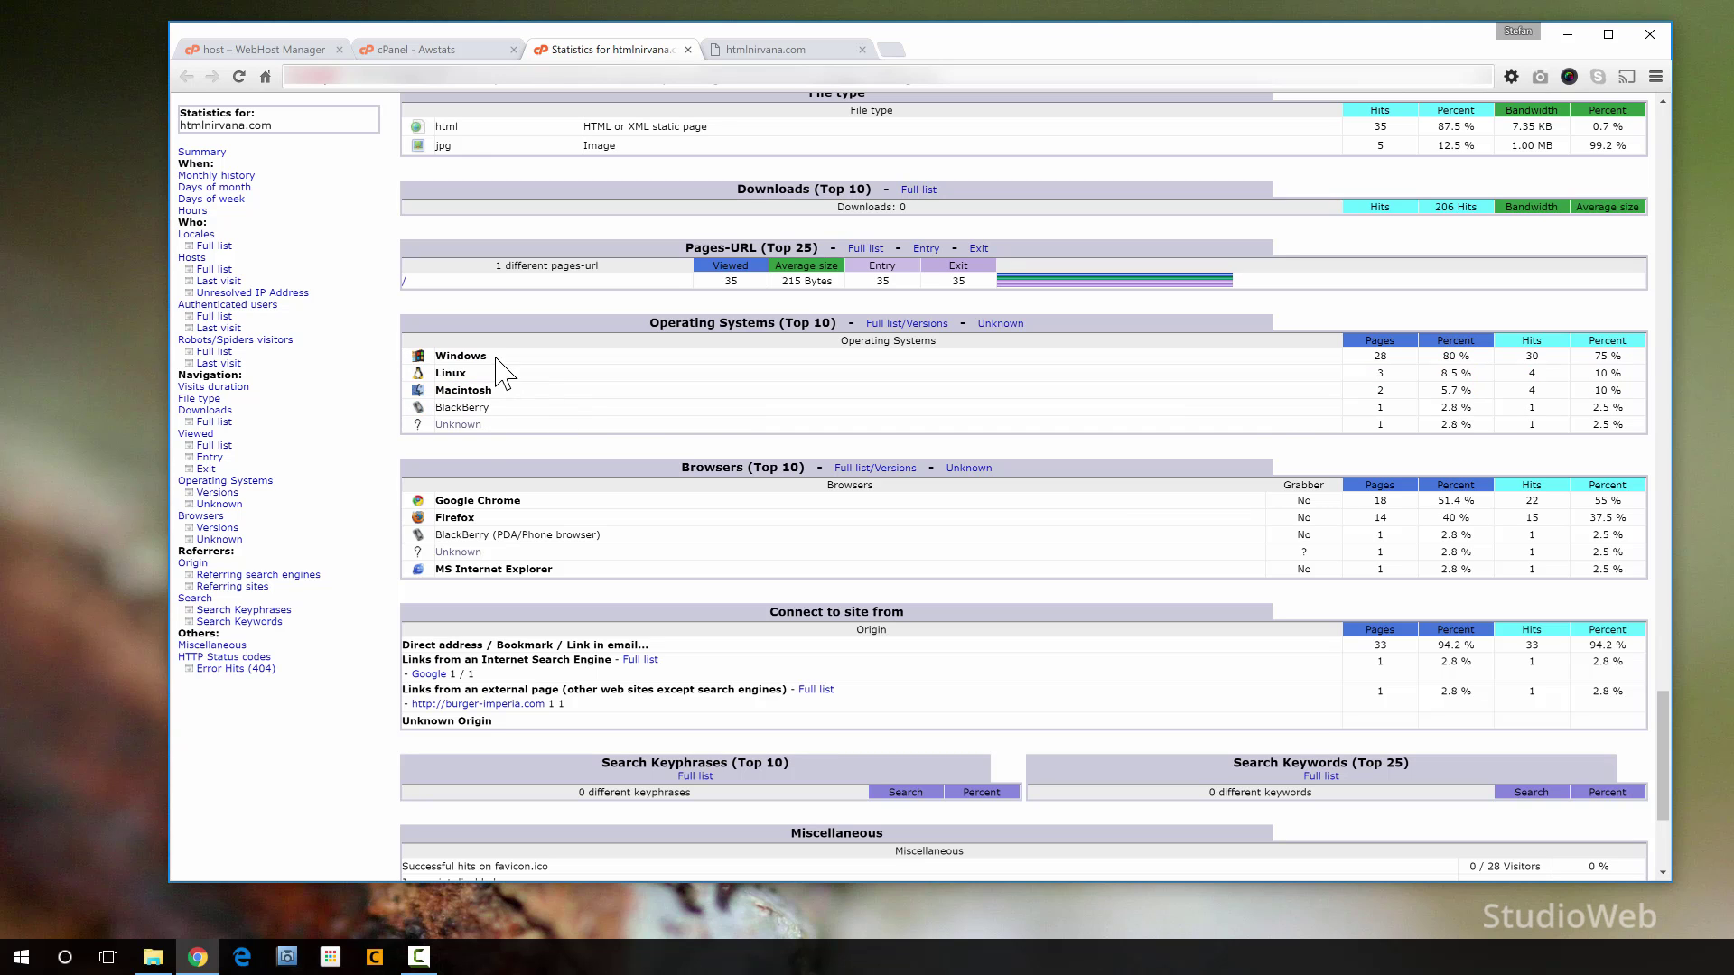
{"action": "double_click", "coordinate": [457, 357]}
{"action": "double_click", "coordinate": [449, 373]}
{"action": "left_click", "coordinate": [556, 399]}
{"action": "left_click_drag", "start_coordinate": [503, 391], "coordinate": [470, 391]}
- Look over the Browsers table (Chrome, BlackBerry) and the Google and external-page referrers
{"action": "scroll", "coordinate": [668, 415], "scroll_direction": "down", "scroll_amount": 1}
{"action": "scroll", "coordinate": [709, 420], "scroll_direction": "down", "scroll_amount": 5}
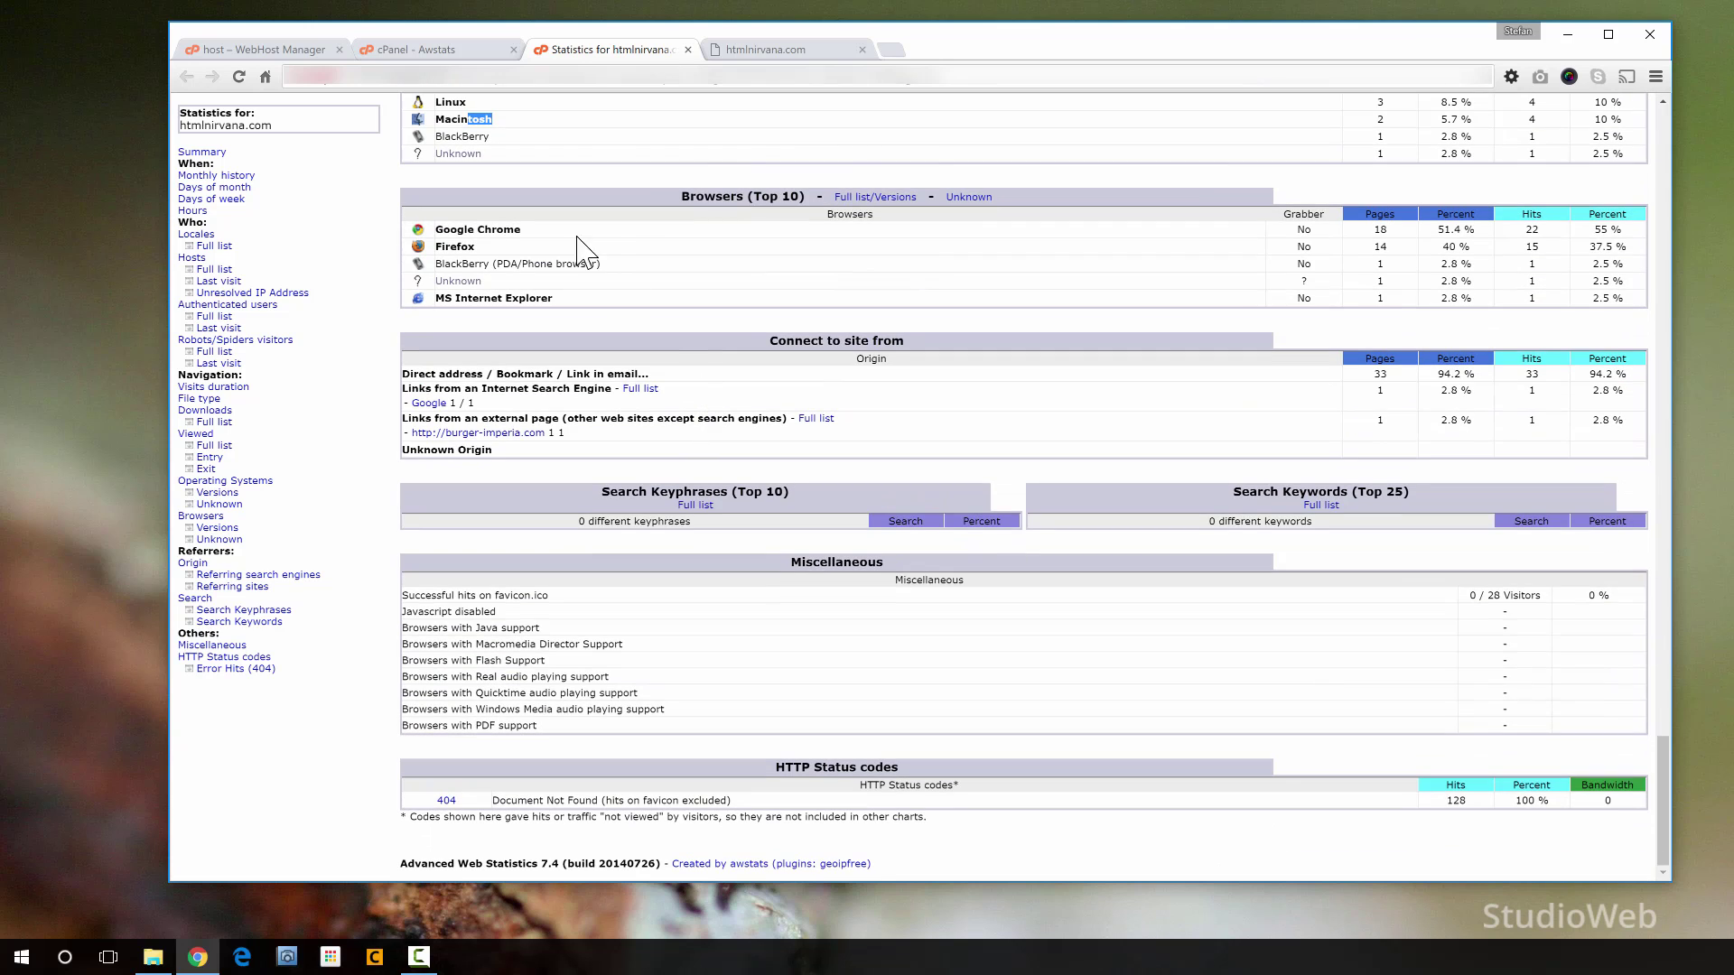
{"action": "double_click", "coordinate": [499, 229]}
{"action": "left_click", "coordinate": [487, 266]}
{"action": "left_click_drag", "start_coordinate": [602, 264], "coordinate": [434, 265]}
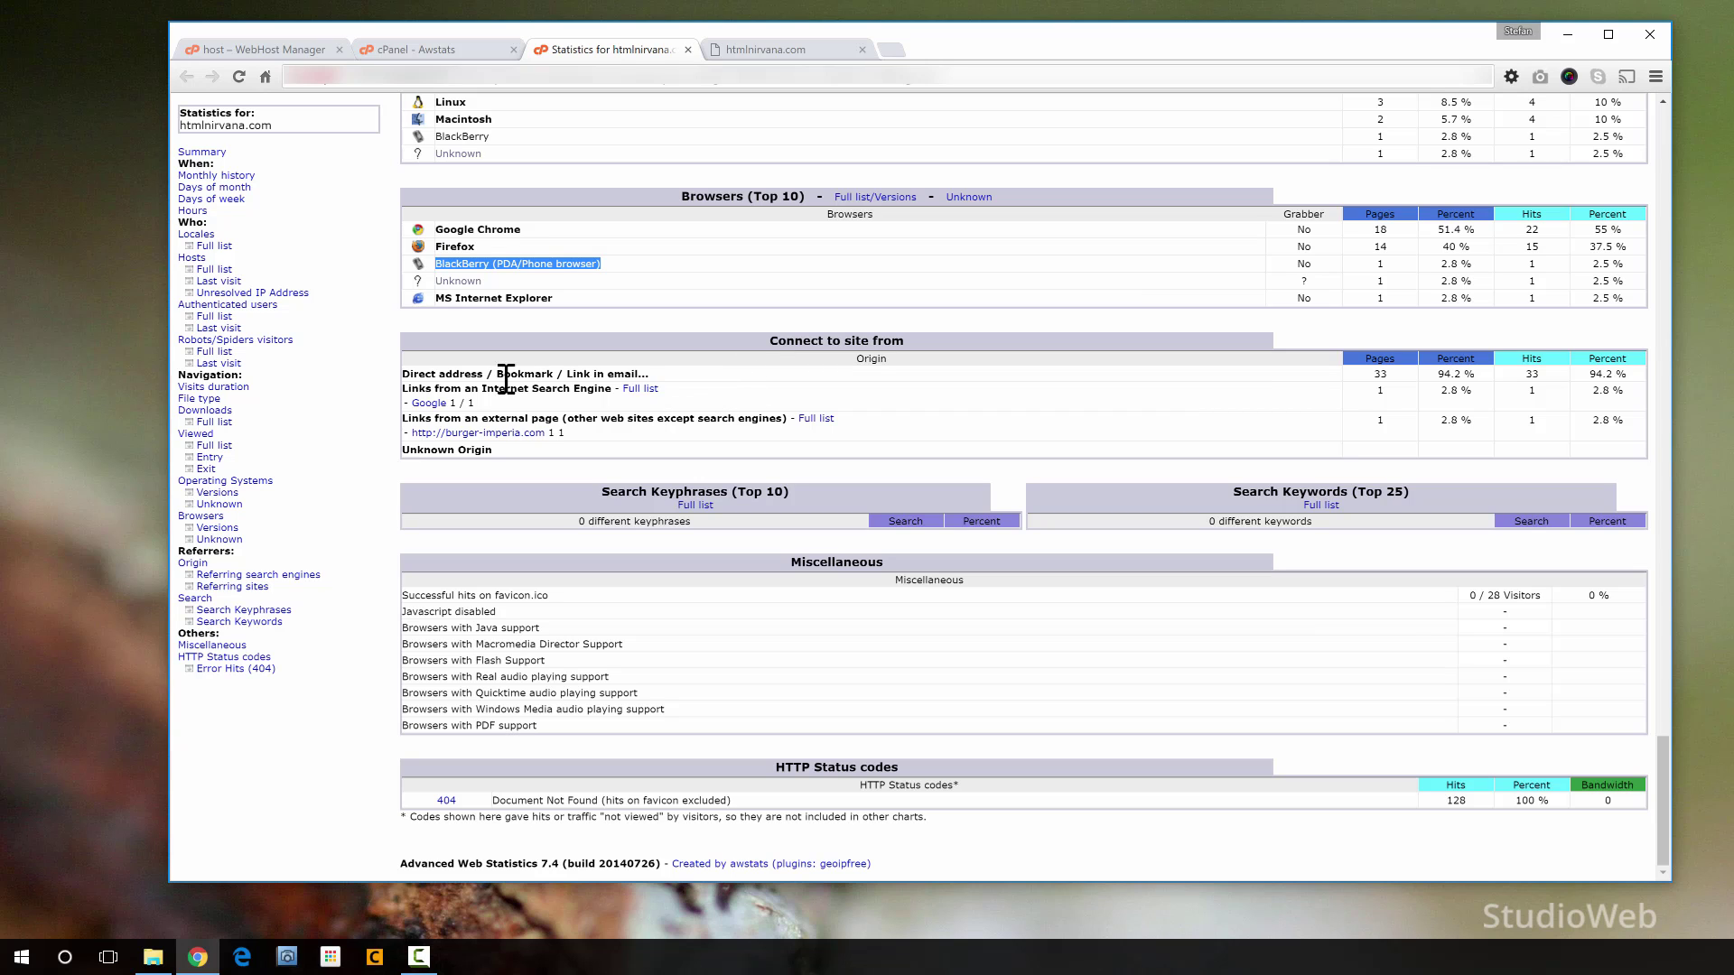
{"action": "mouse_move", "coordinate": [480, 403]}
{"action": "left_mouse_down"}
{"action": "mouse_move", "coordinate": [407, 406]}
{"action": "mouse_move", "coordinate": [469, 395]}
{"action": "left_mouse_up"}
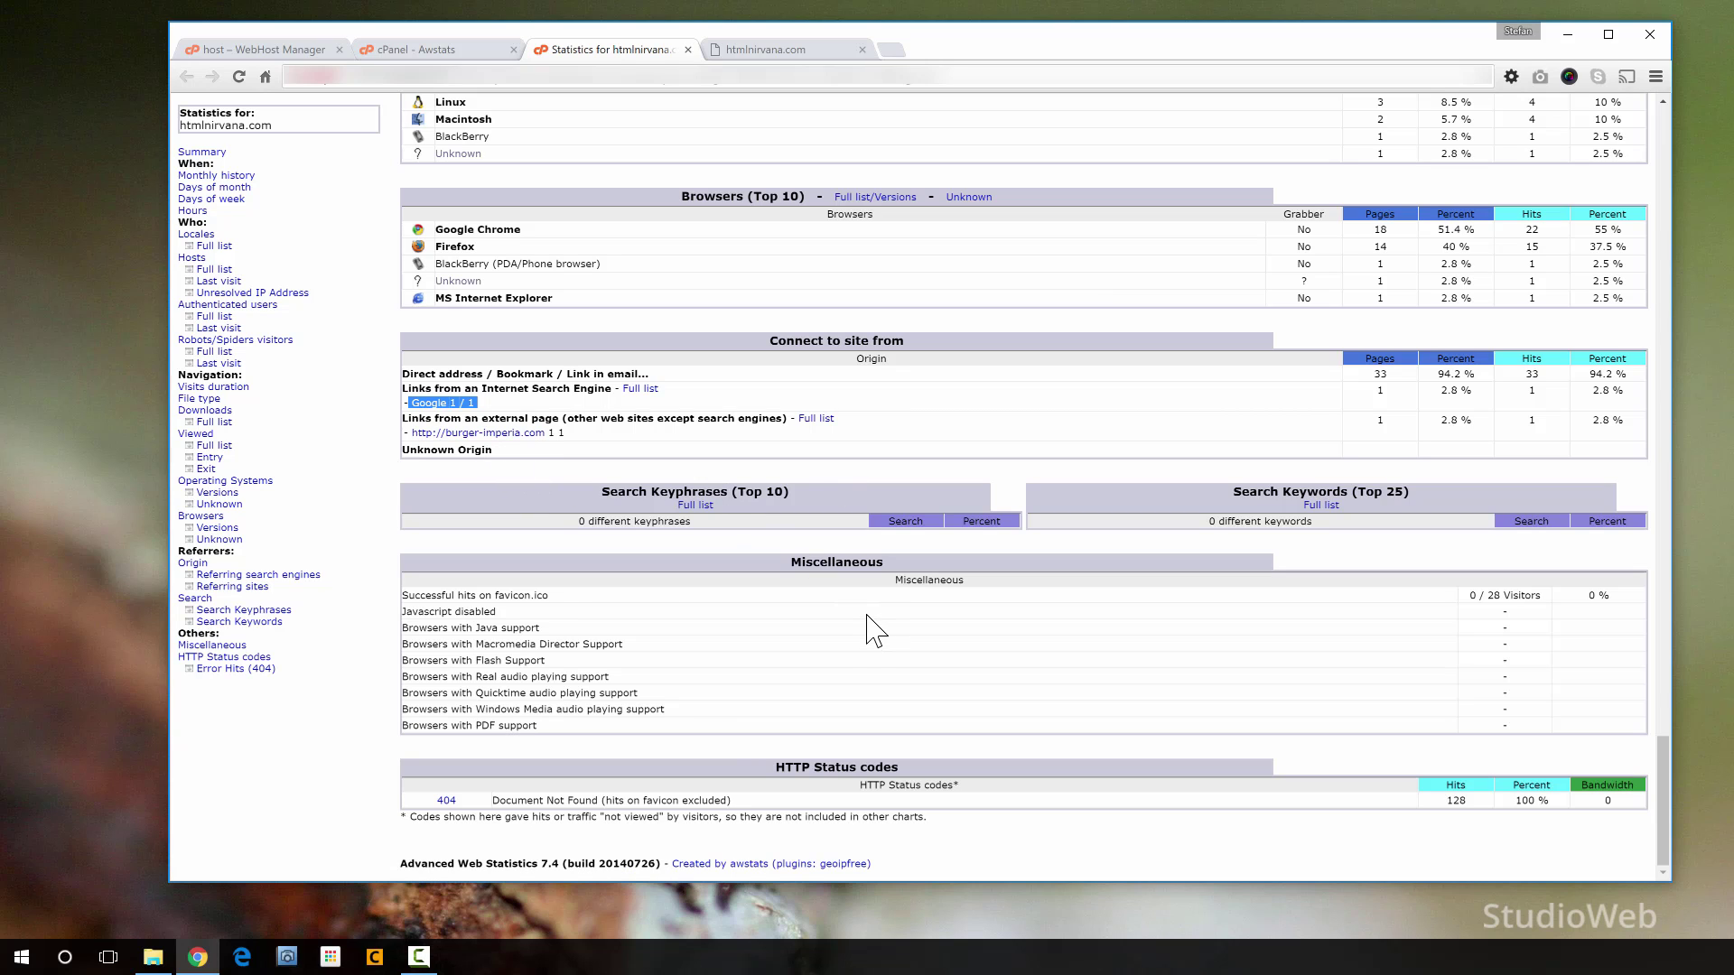
{"action": "left_click_drag", "start_coordinate": [419, 418], "coordinate": [566, 439]}
{"action": "left_click", "coordinate": [948, 673]}
- Close the AWStats statistics tab and return to the cPanel home page
{"action": "left_click", "coordinate": [688, 49]}
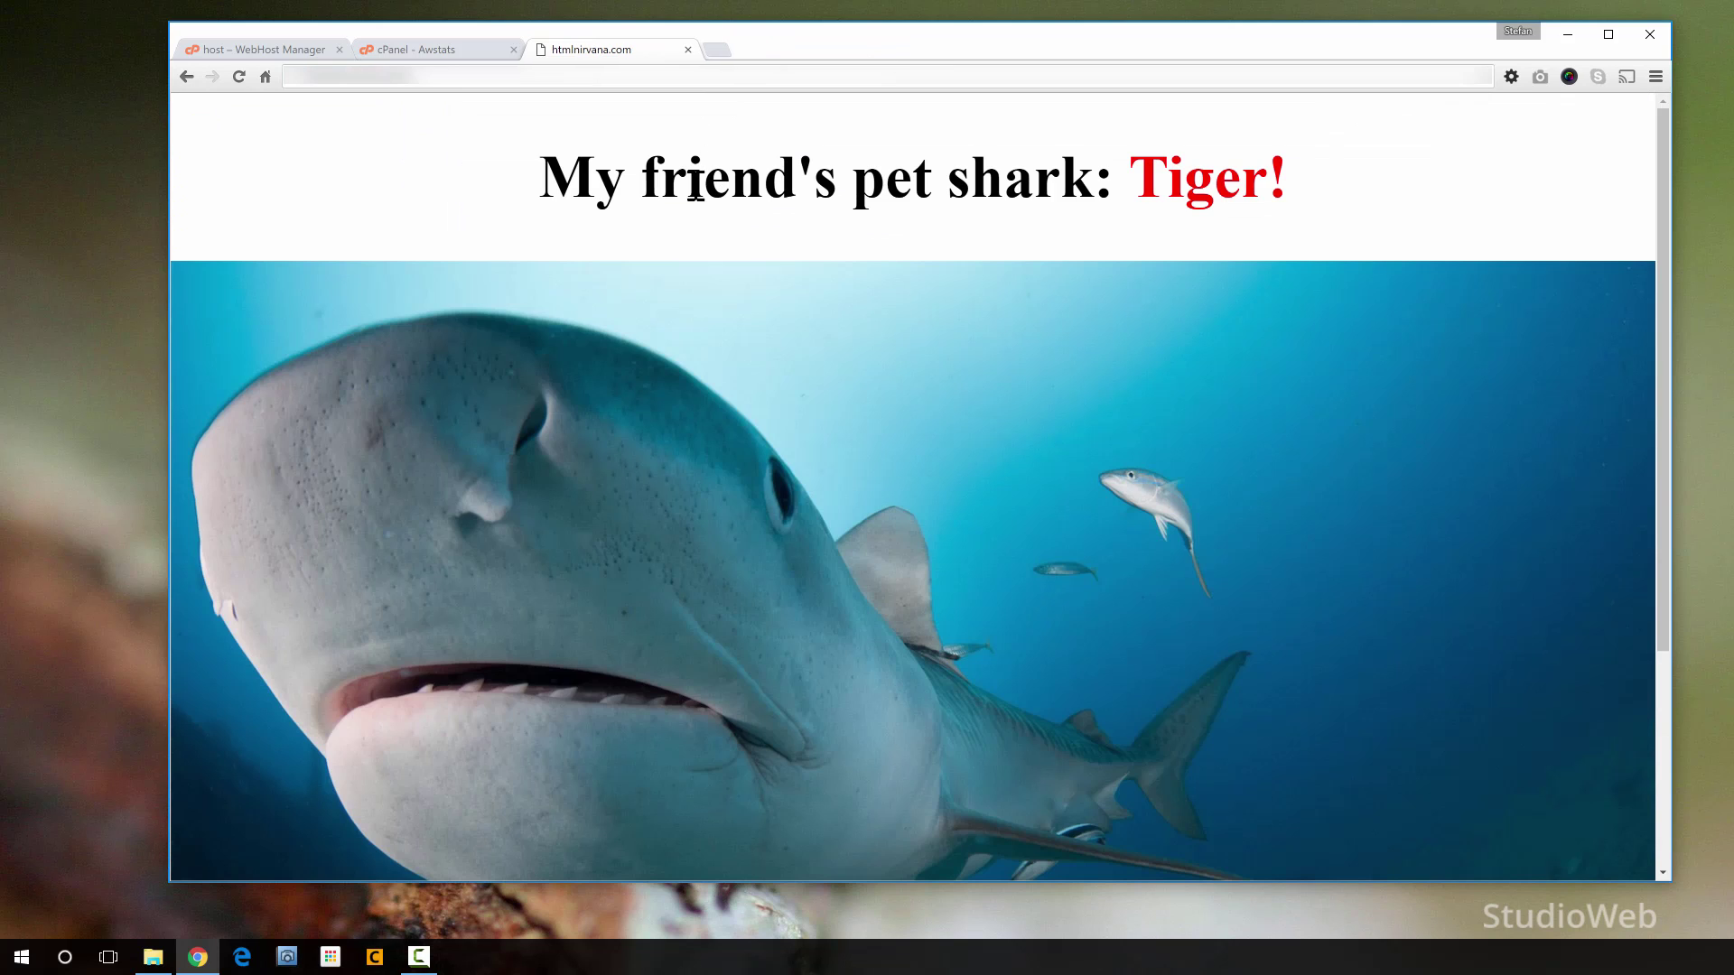
{"action": "left_click", "coordinate": [443, 50]}
{"action": "left_click", "coordinate": [593, 125]}
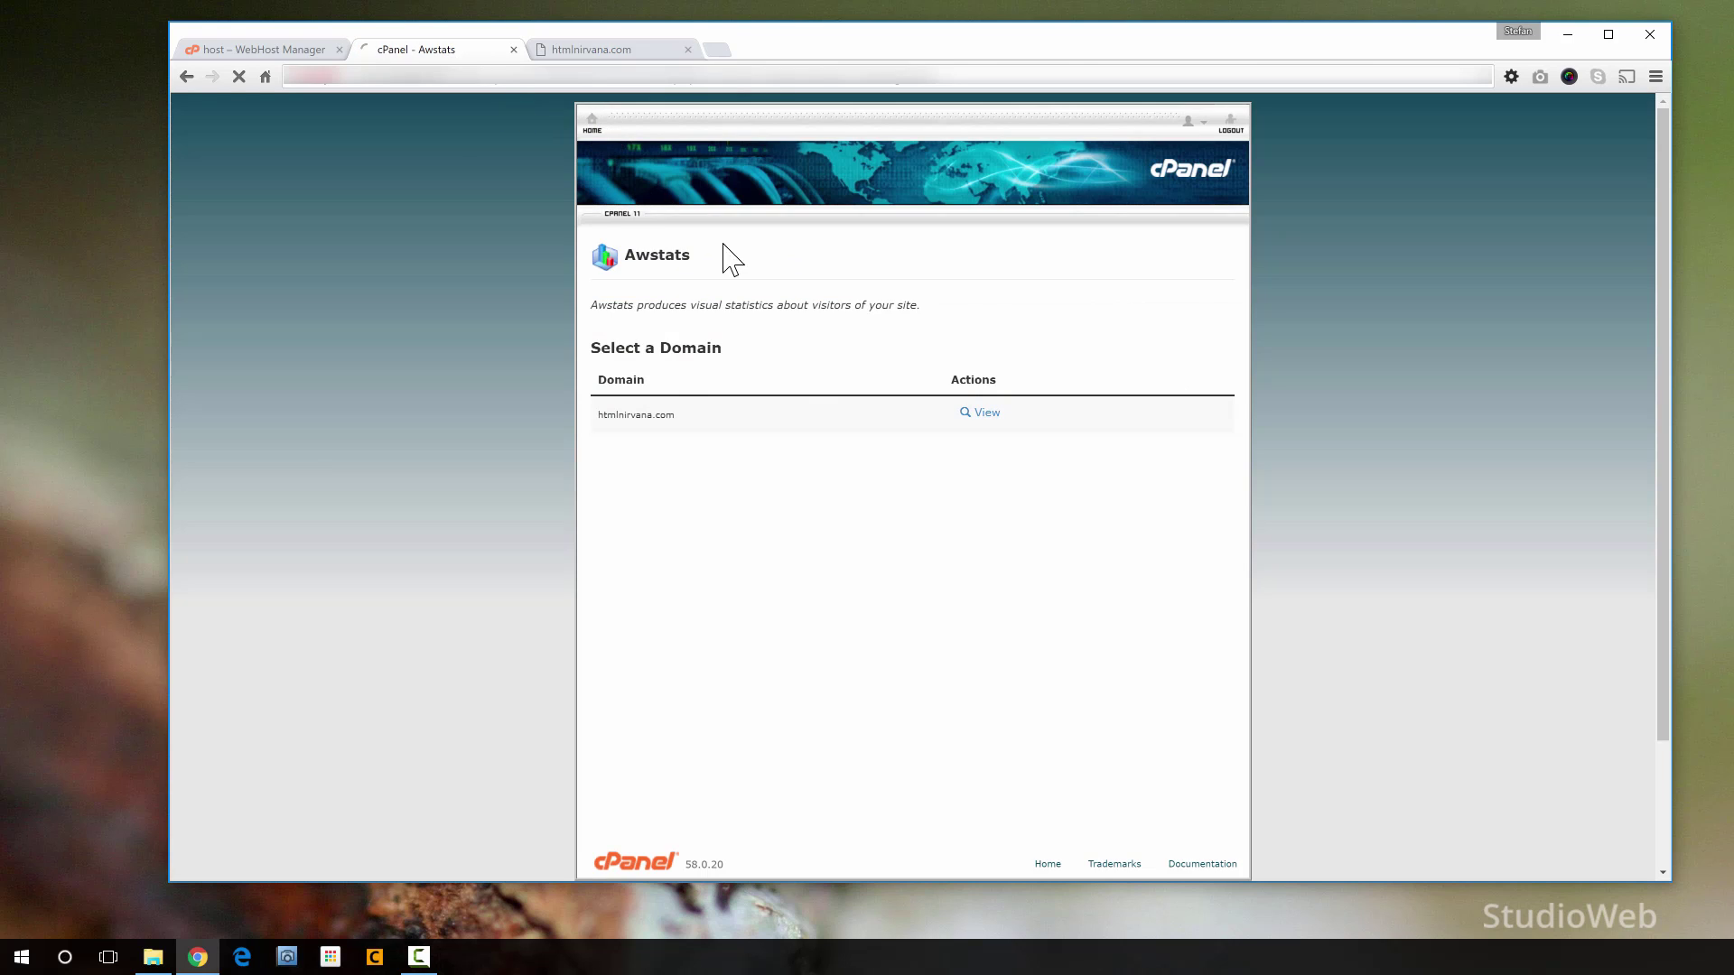
{"action": "scroll", "coordinate": [1324, 600], "scroll_direction": "down", "scroll_amount": 10}
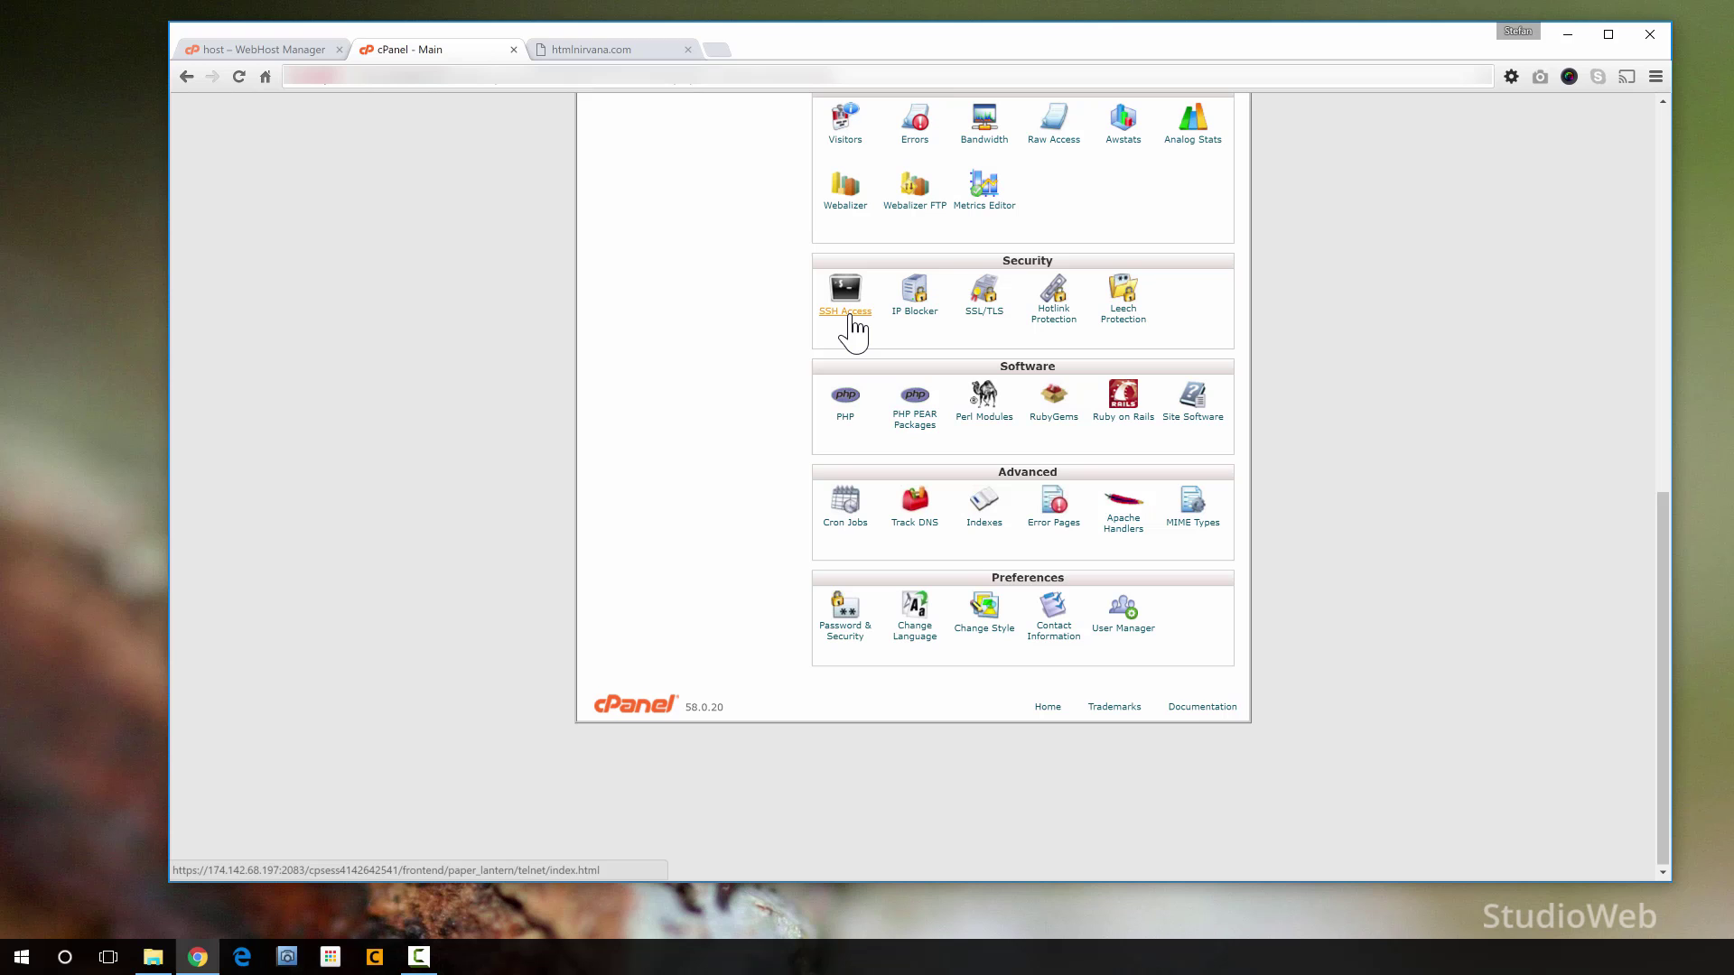
- View SSH Access and its empty Manage SSH Keys lists, then go back home
{"action": "left_click", "coordinate": [845, 311]}
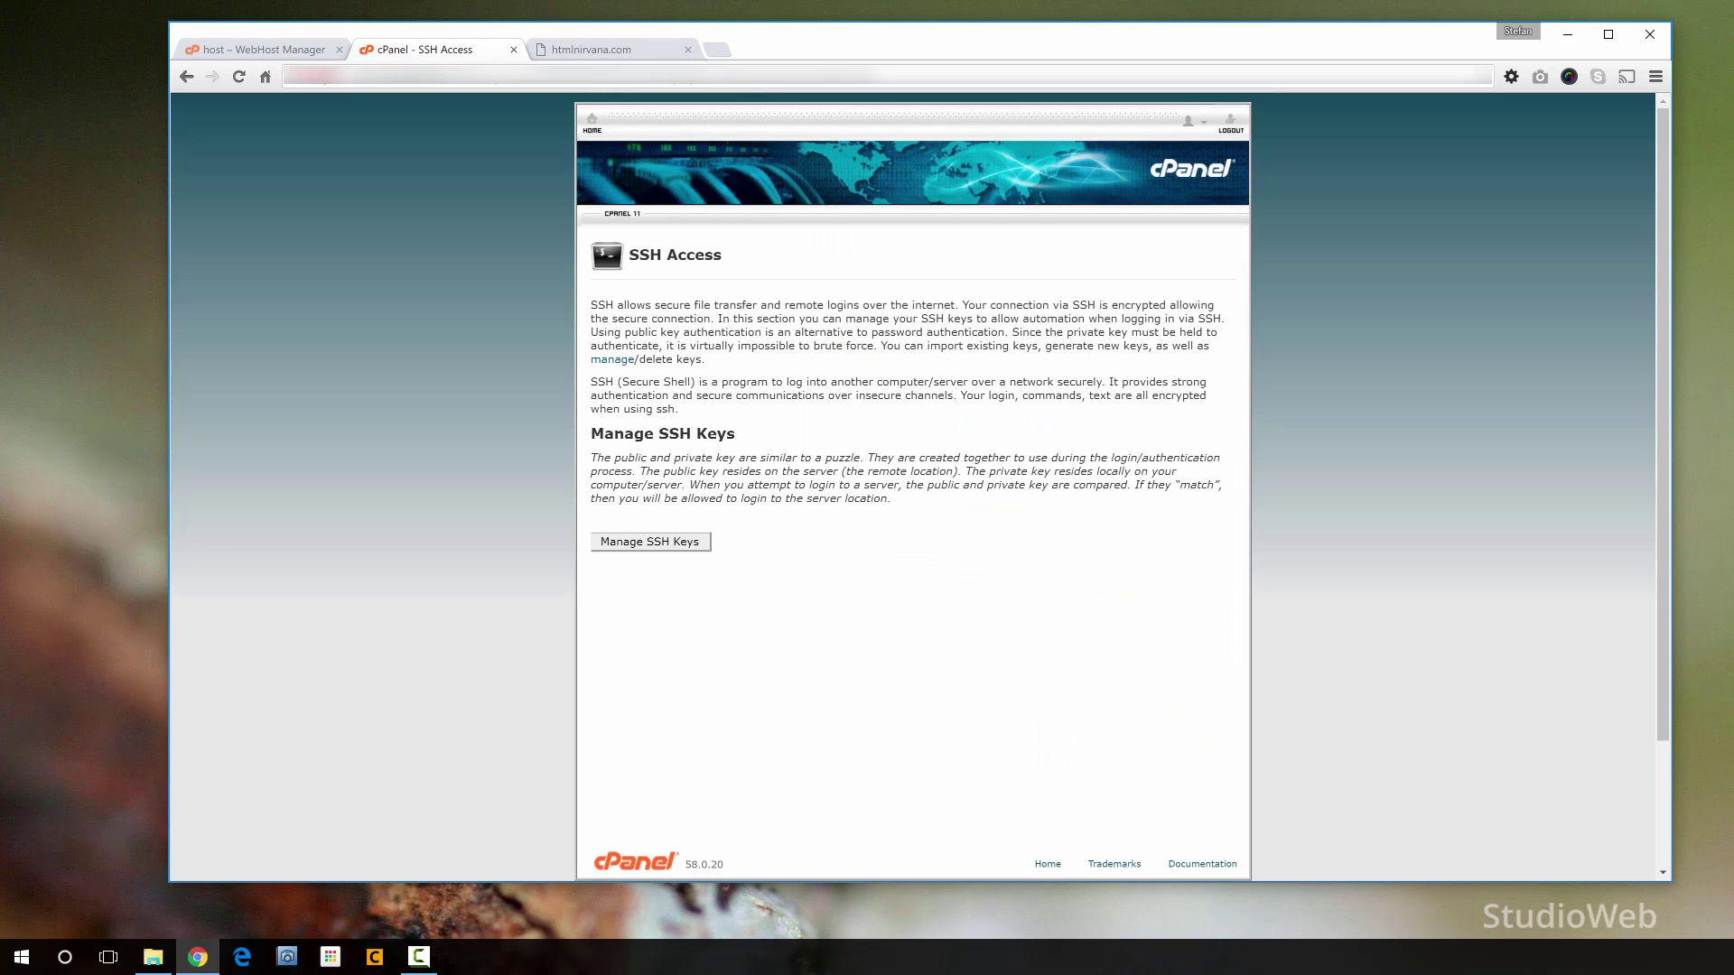
{"action": "left_click", "coordinate": [676, 543]}
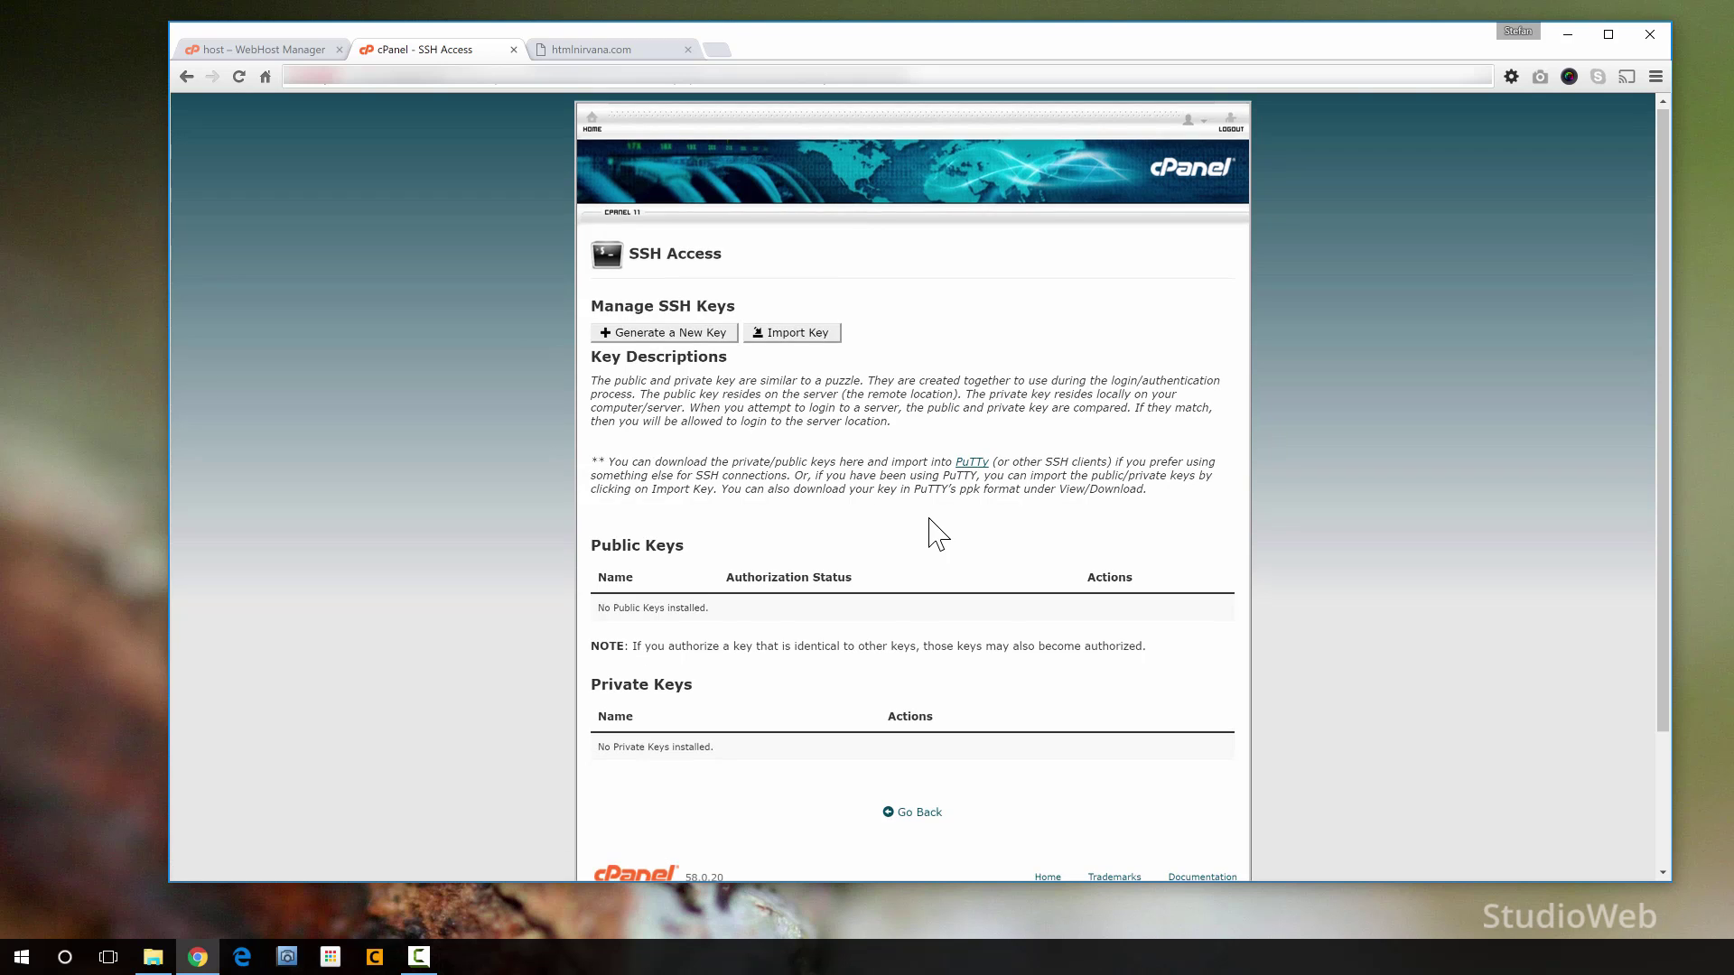
{"action": "scroll", "coordinate": [933, 533], "scroll_direction": "down", "scroll_amount": 2}
{"action": "scroll", "coordinate": [931, 524], "scroll_direction": "up", "scroll_amount": 2}
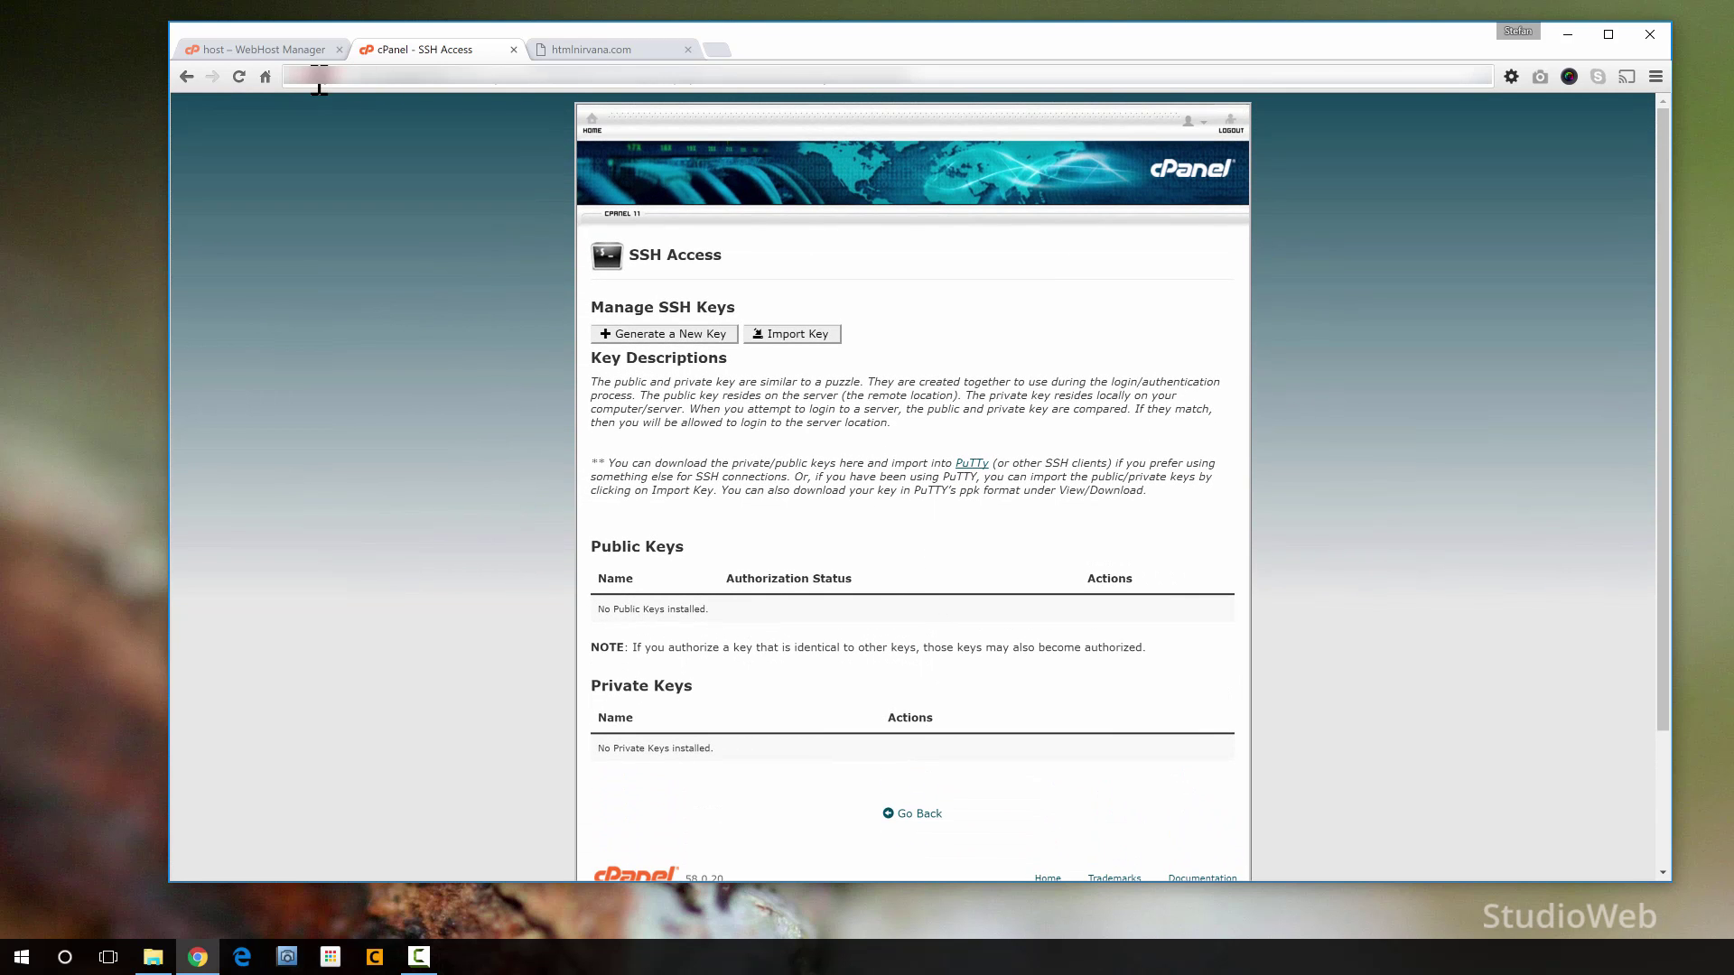
{"action": "left_click", "coordinate": [187, 76]}
{"action": "left_click", "coordinate": [187, 77]}
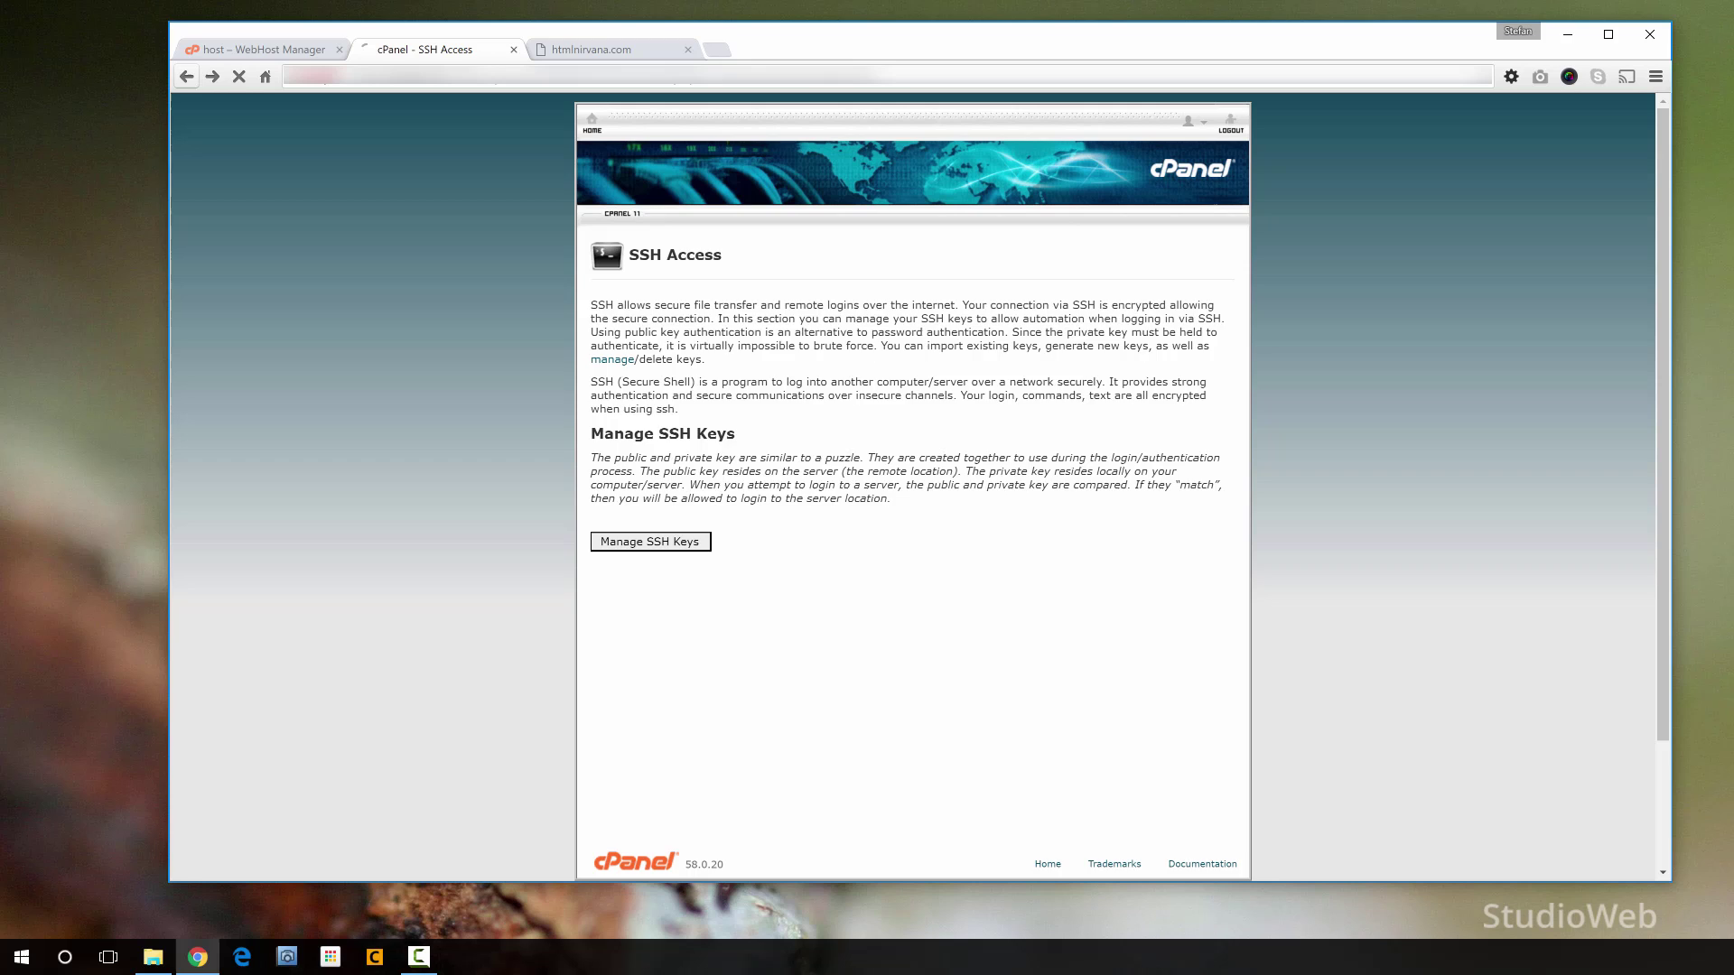
{"action": "scroll", "coordinate": [908, 546], "scroll_direction": "down", "scroll_amount": 7}
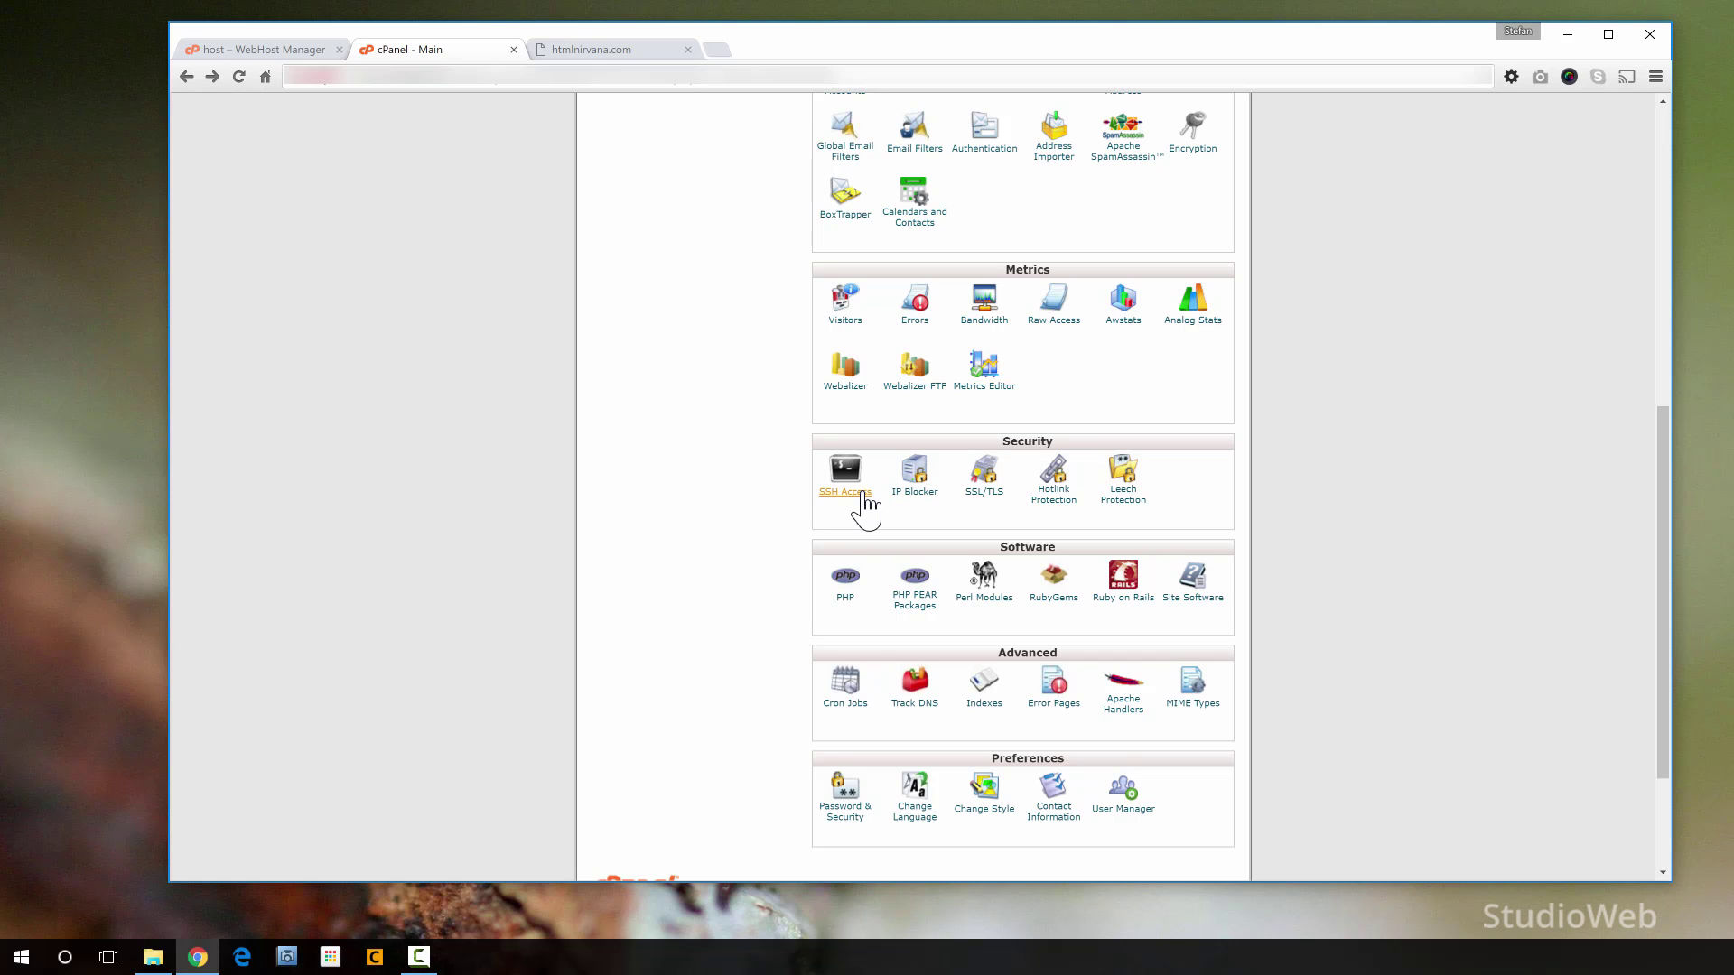
{"action": "scroll", "coordinate": [786, 546], "scroll_direction": "down", "scroll_amount": 2}
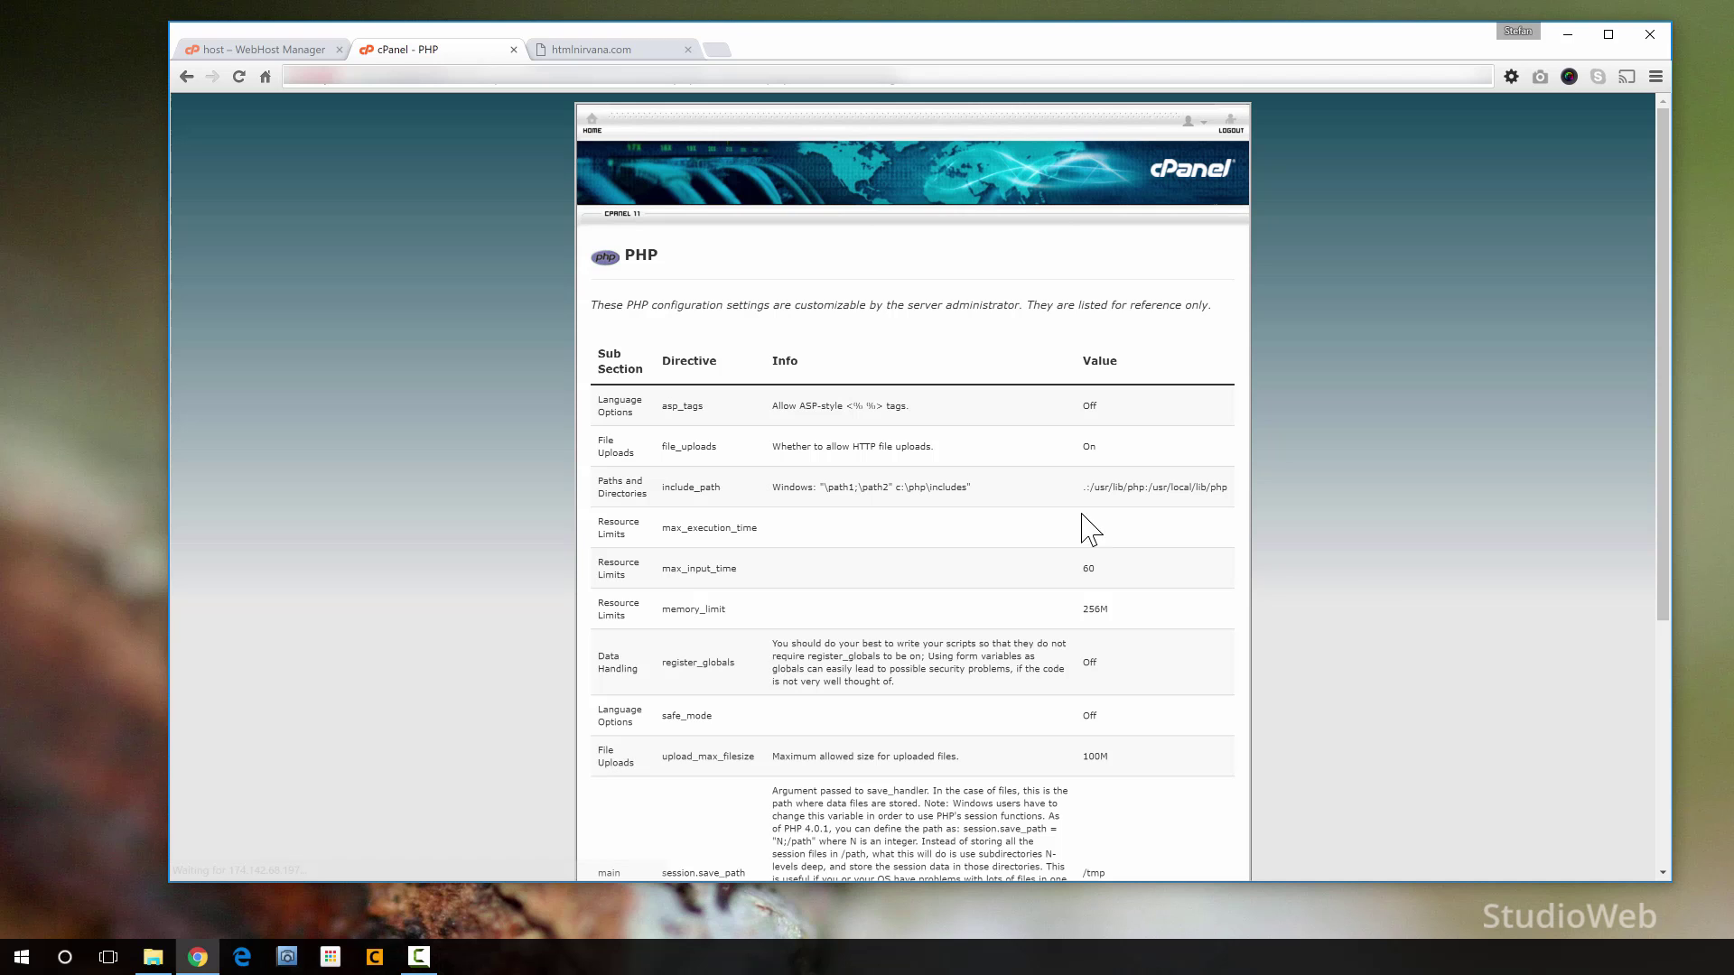
{"action": "scroll", "coordinate": [1404, 585], "scroll_direction": "down", "scroll_amount": 3}
{"action": "scroll", "coordinate": [1400, 583], "scroll_direction": "down", "scroll_amount": 5}
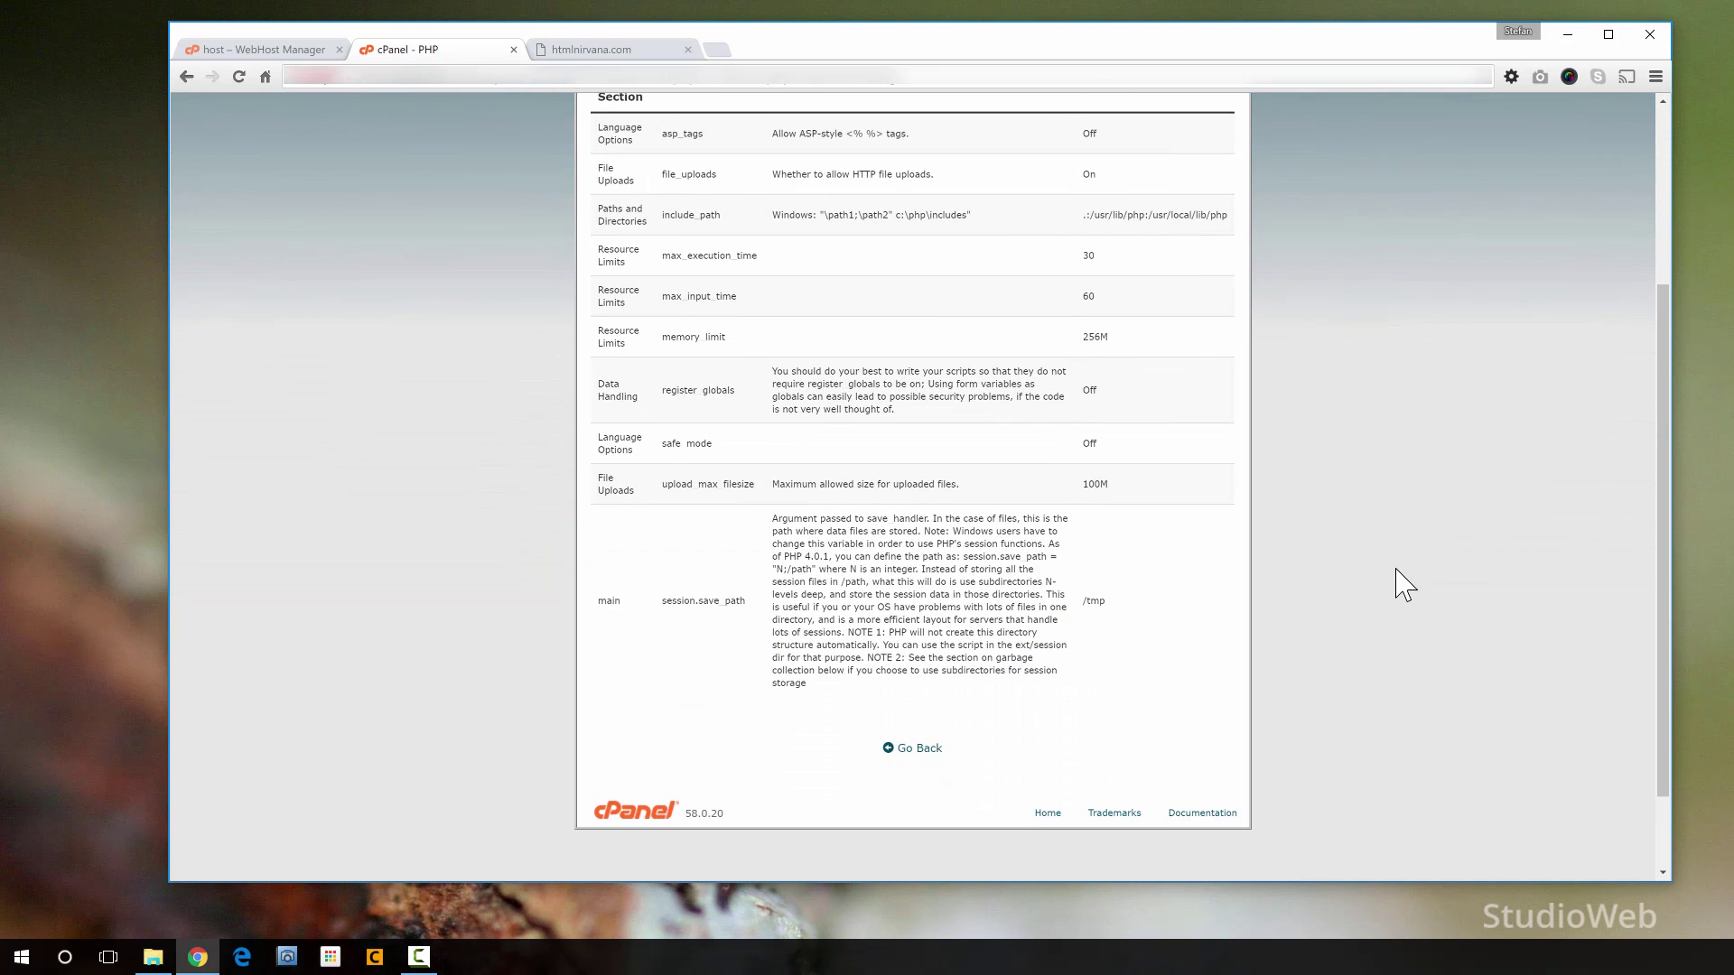
{"action": "scroll", "coordinate": [1348, 549], "scroll_direction": "up", "scroll_amount": 5}
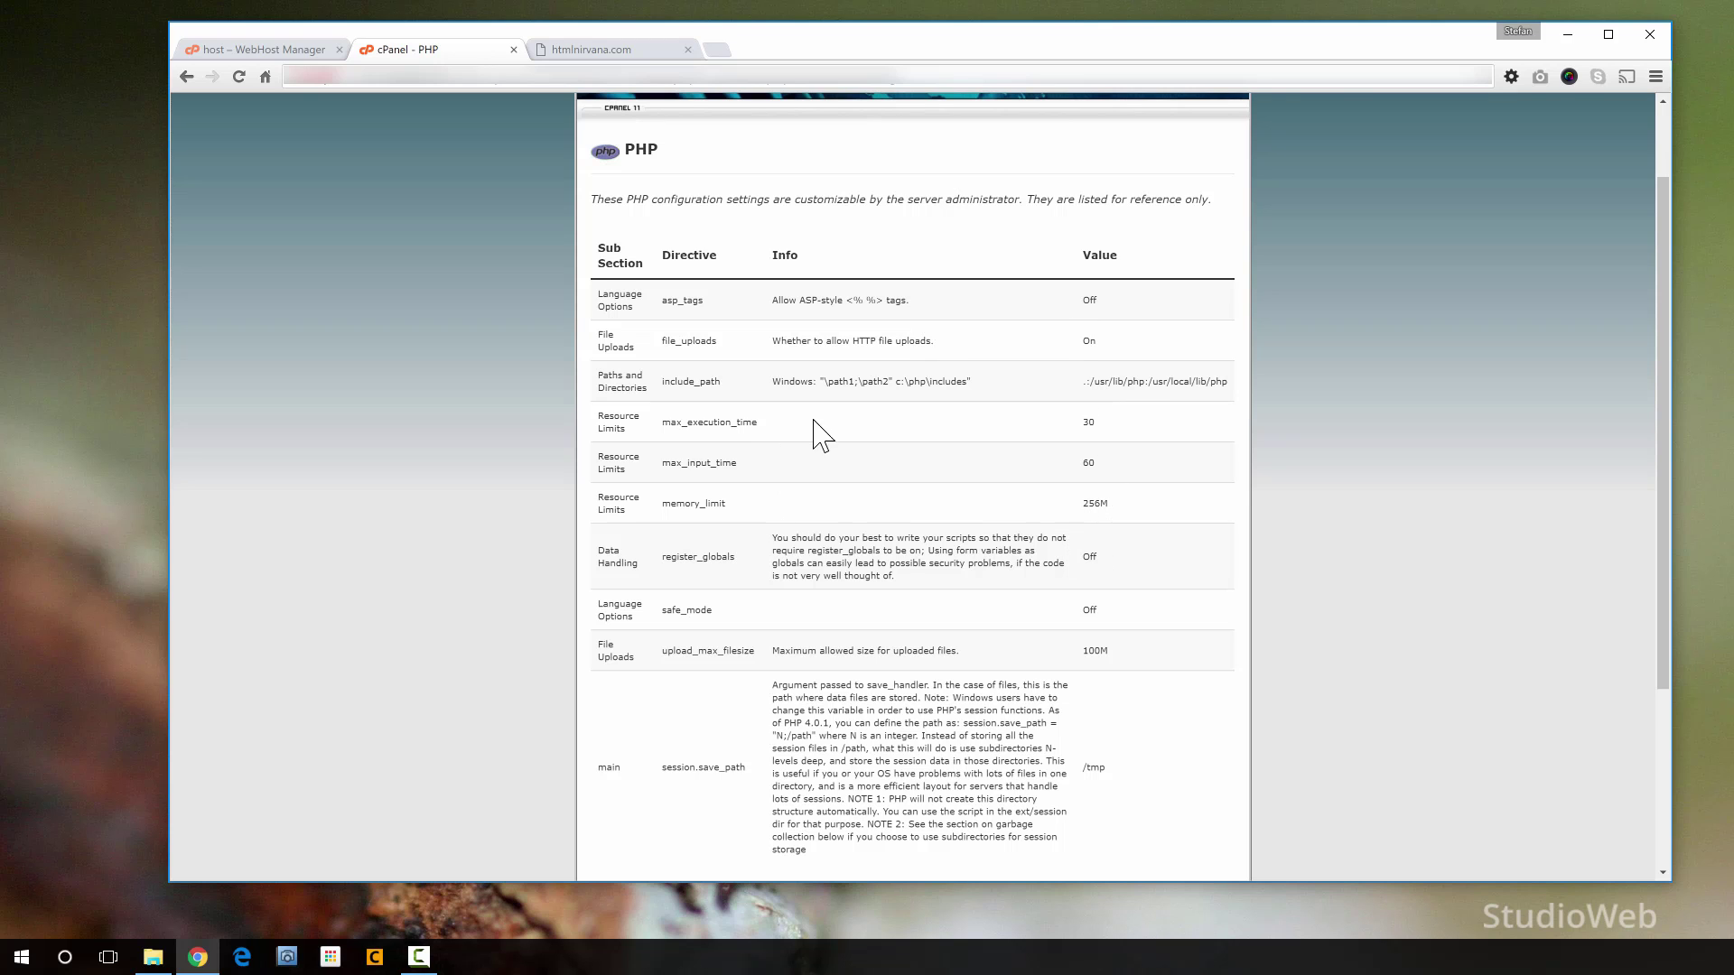
{"action": "scroll", "coordinate": [822, 424], "scroll_direction": "up", "scroll_amount": 2}
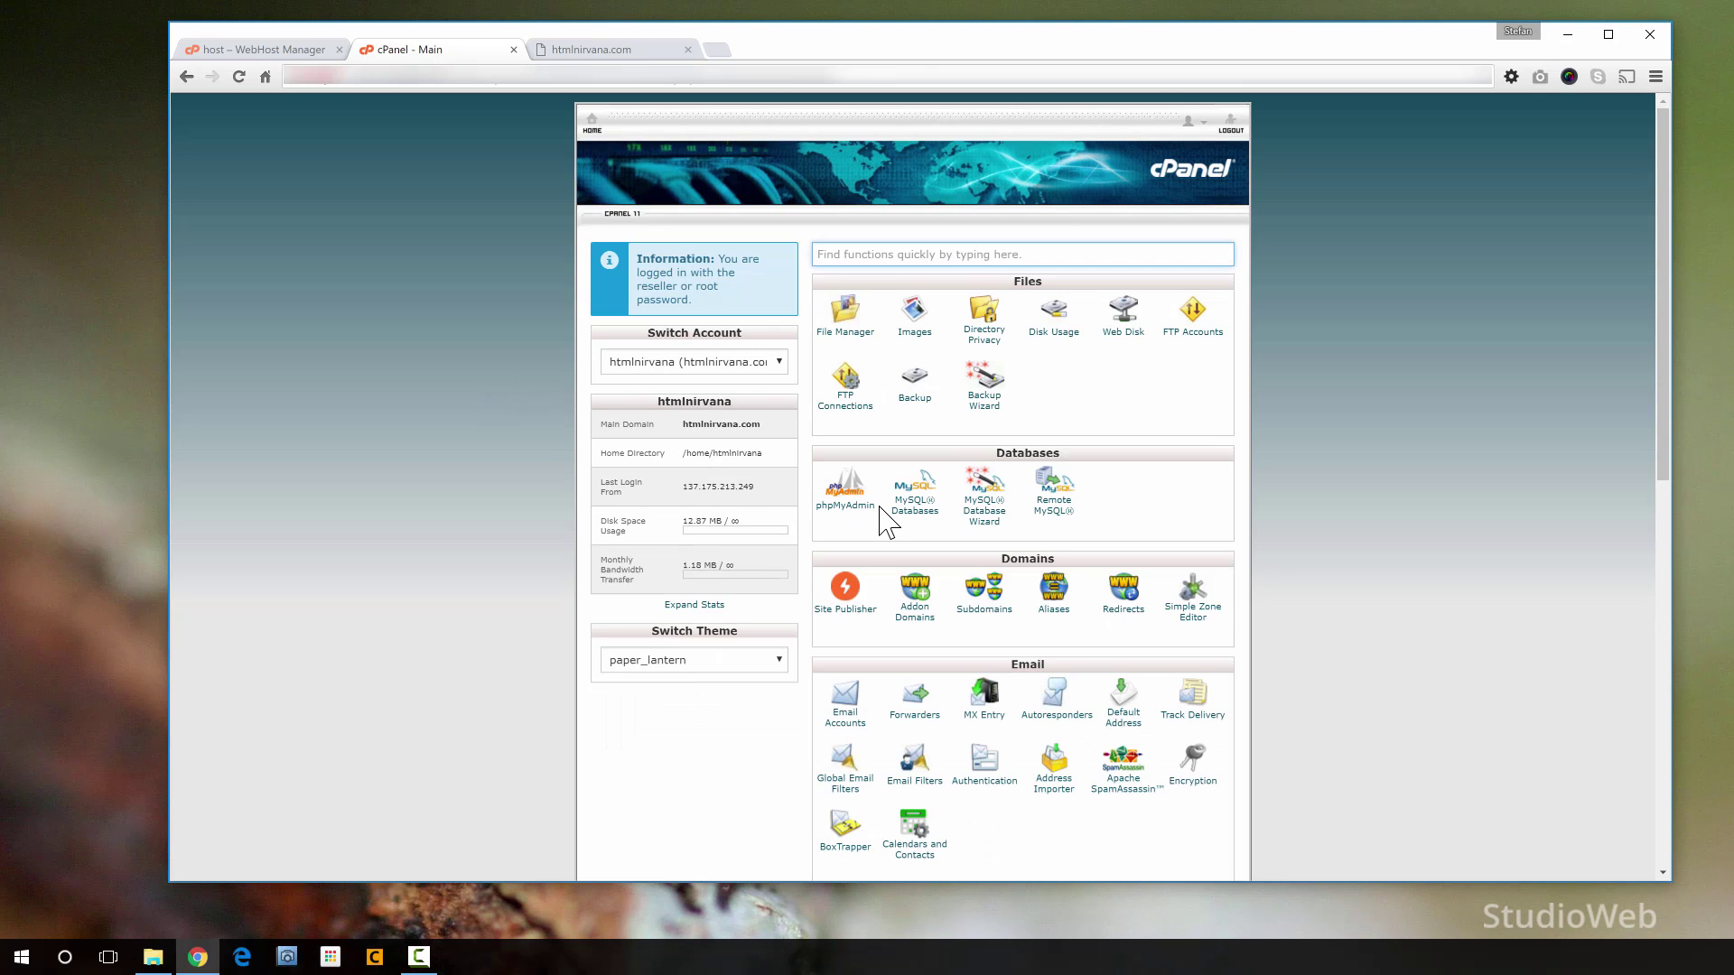
{"action": "scroll", "coordinate": [885, 505], "scroll_direction": "down", "scroll_amount": 8}
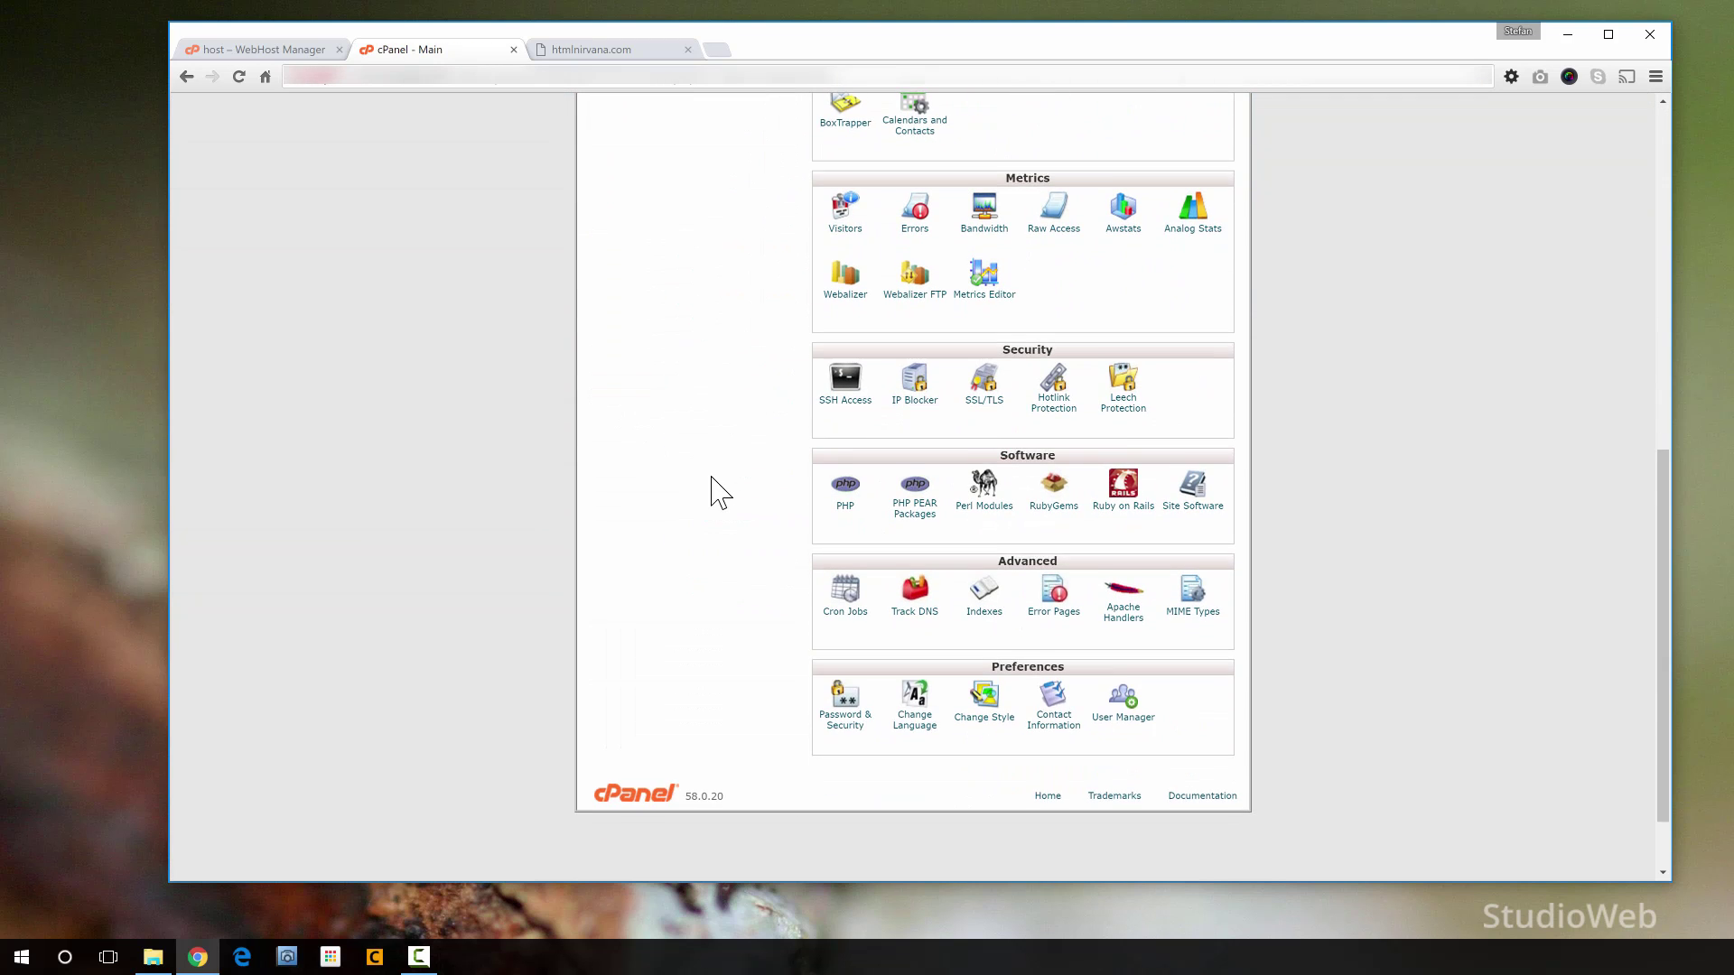
{"action": "scroll", "coordinate": [719, 493], "scroll_direction": "down", "scroll_amount": 1}
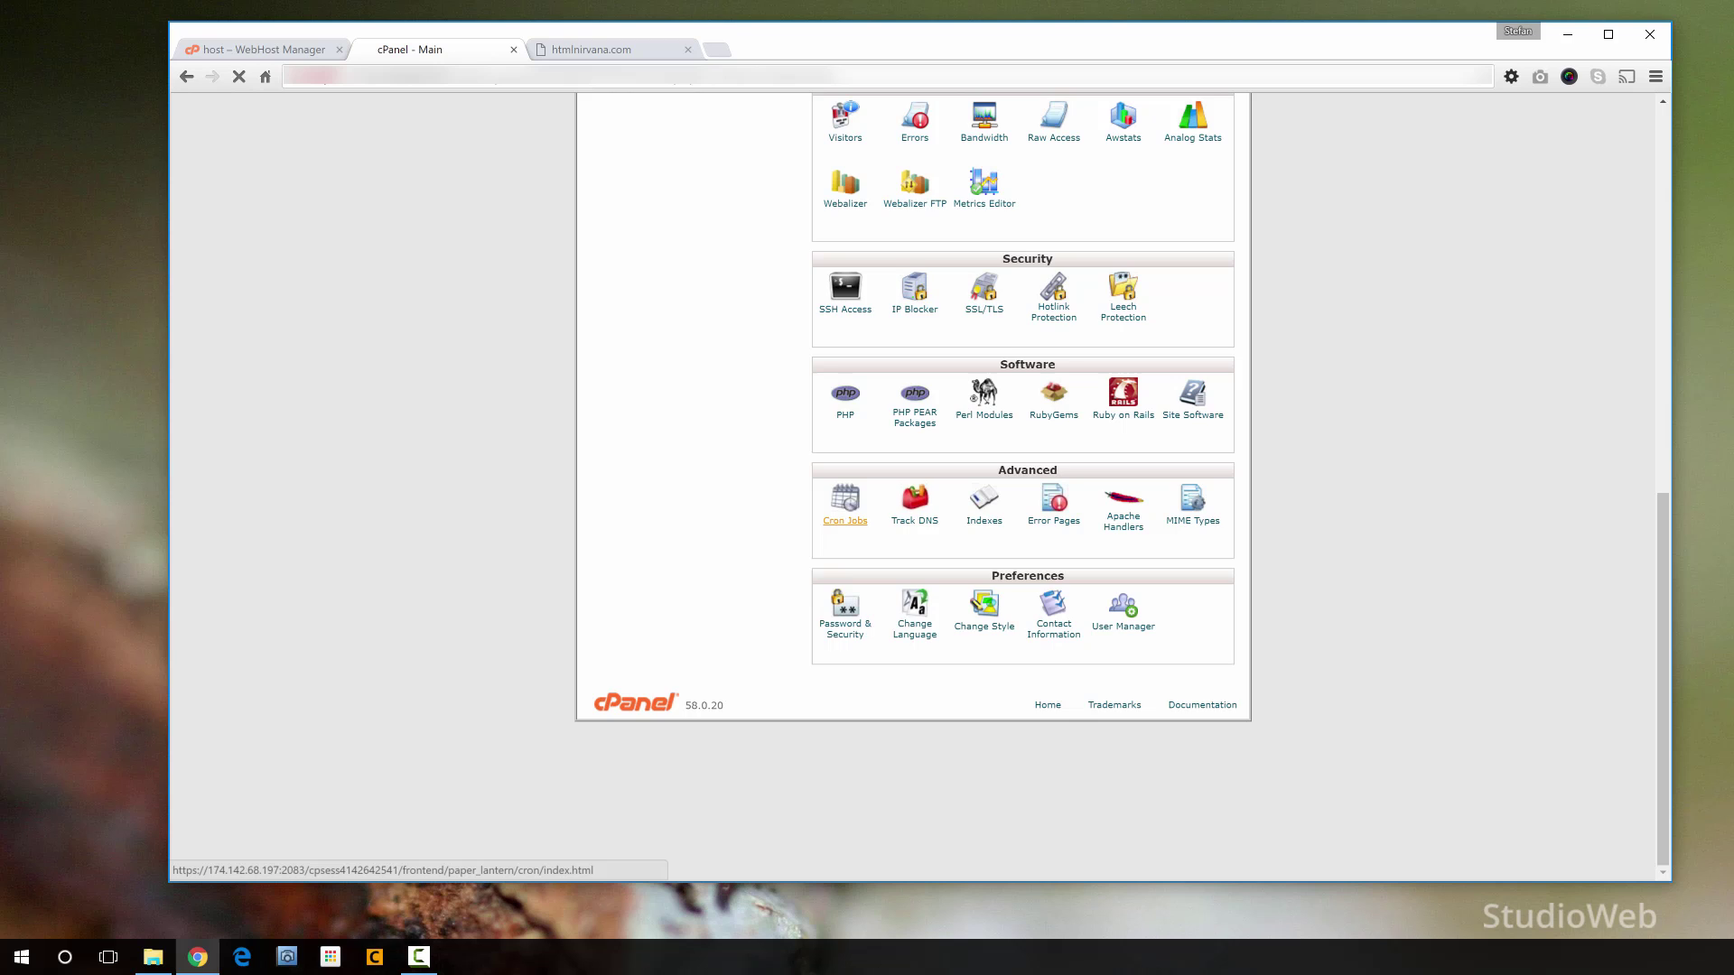
{"action": "scroll", "coordinate": [913, 534], "scroll_direction": "down", "scroll_amount": 4}
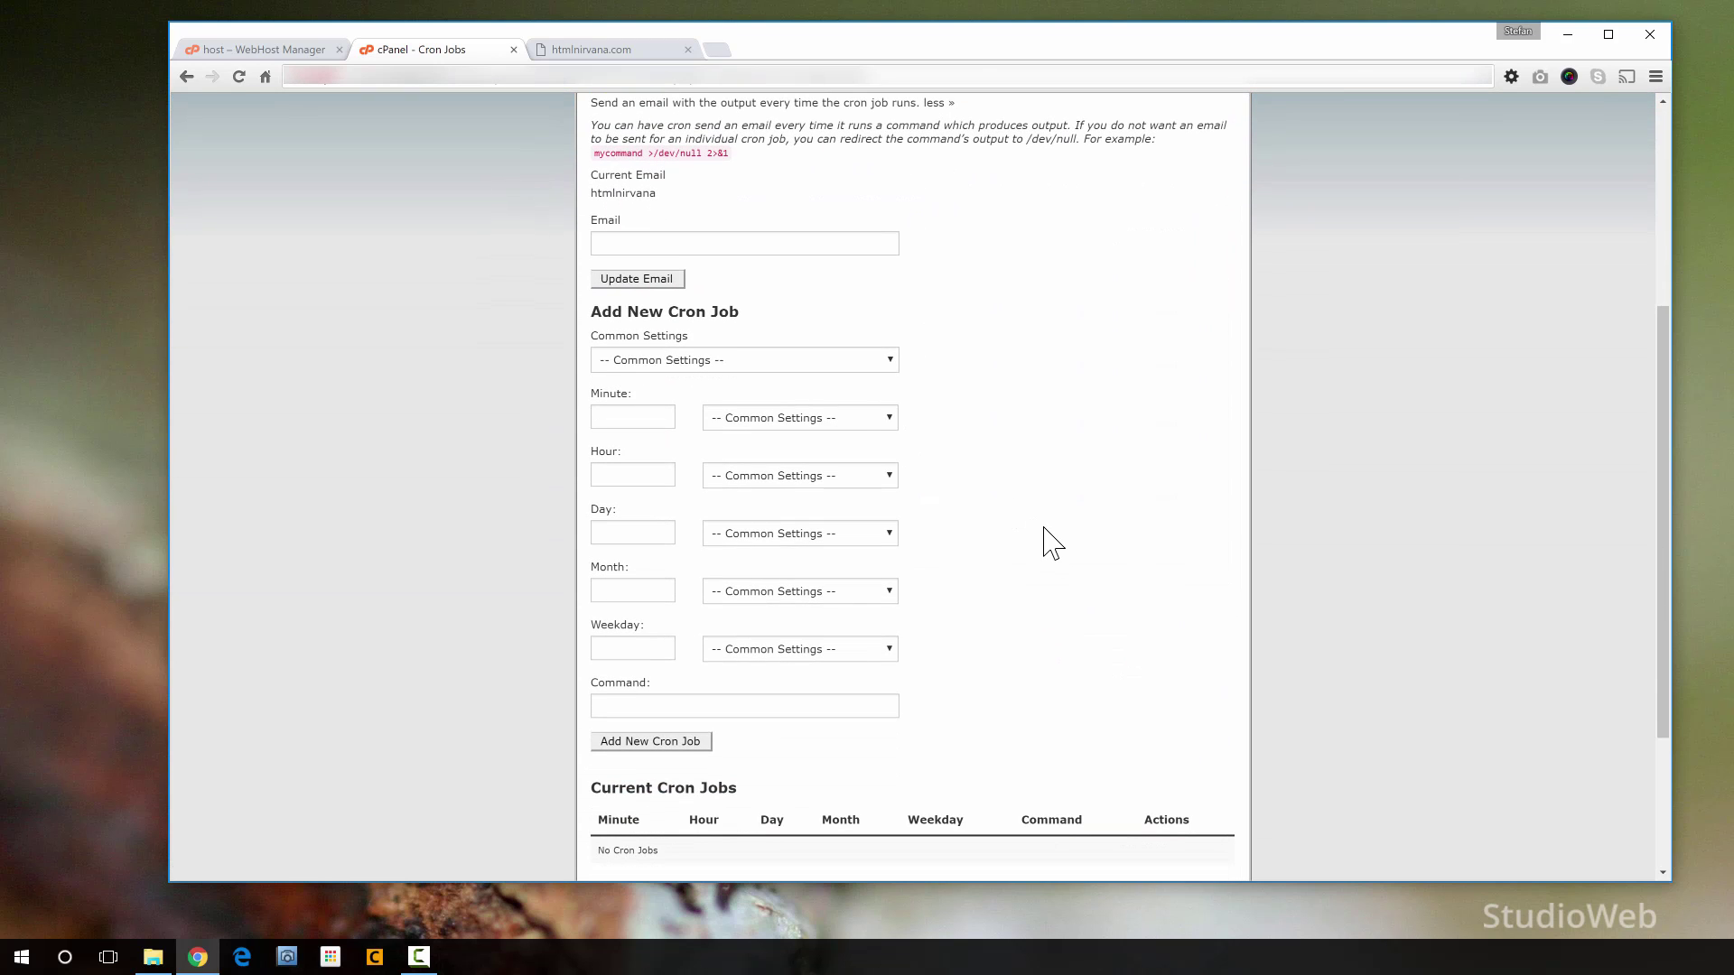
{"action": "scroll", "coordinate": [1053, 543], "scroll_direction": "down", "scroll_amount": 3}
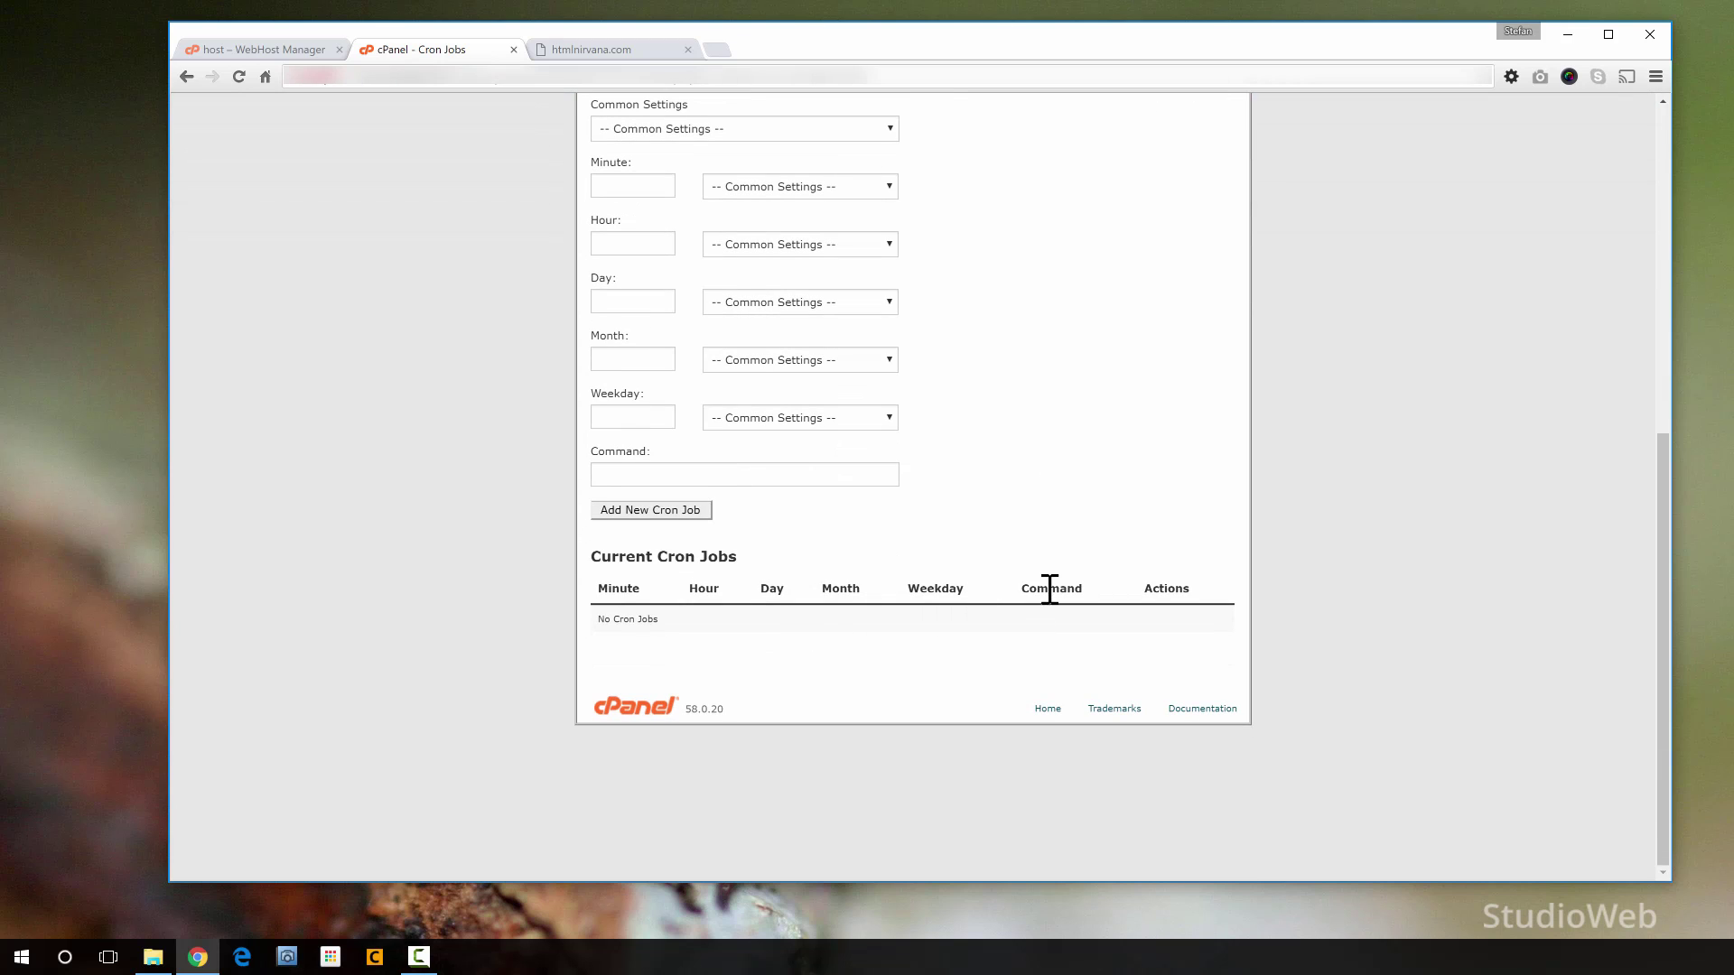
{"action": "scroll", "coordinate": [1031, 538], "scroll_direction": "up", "scroll_amount": 7}
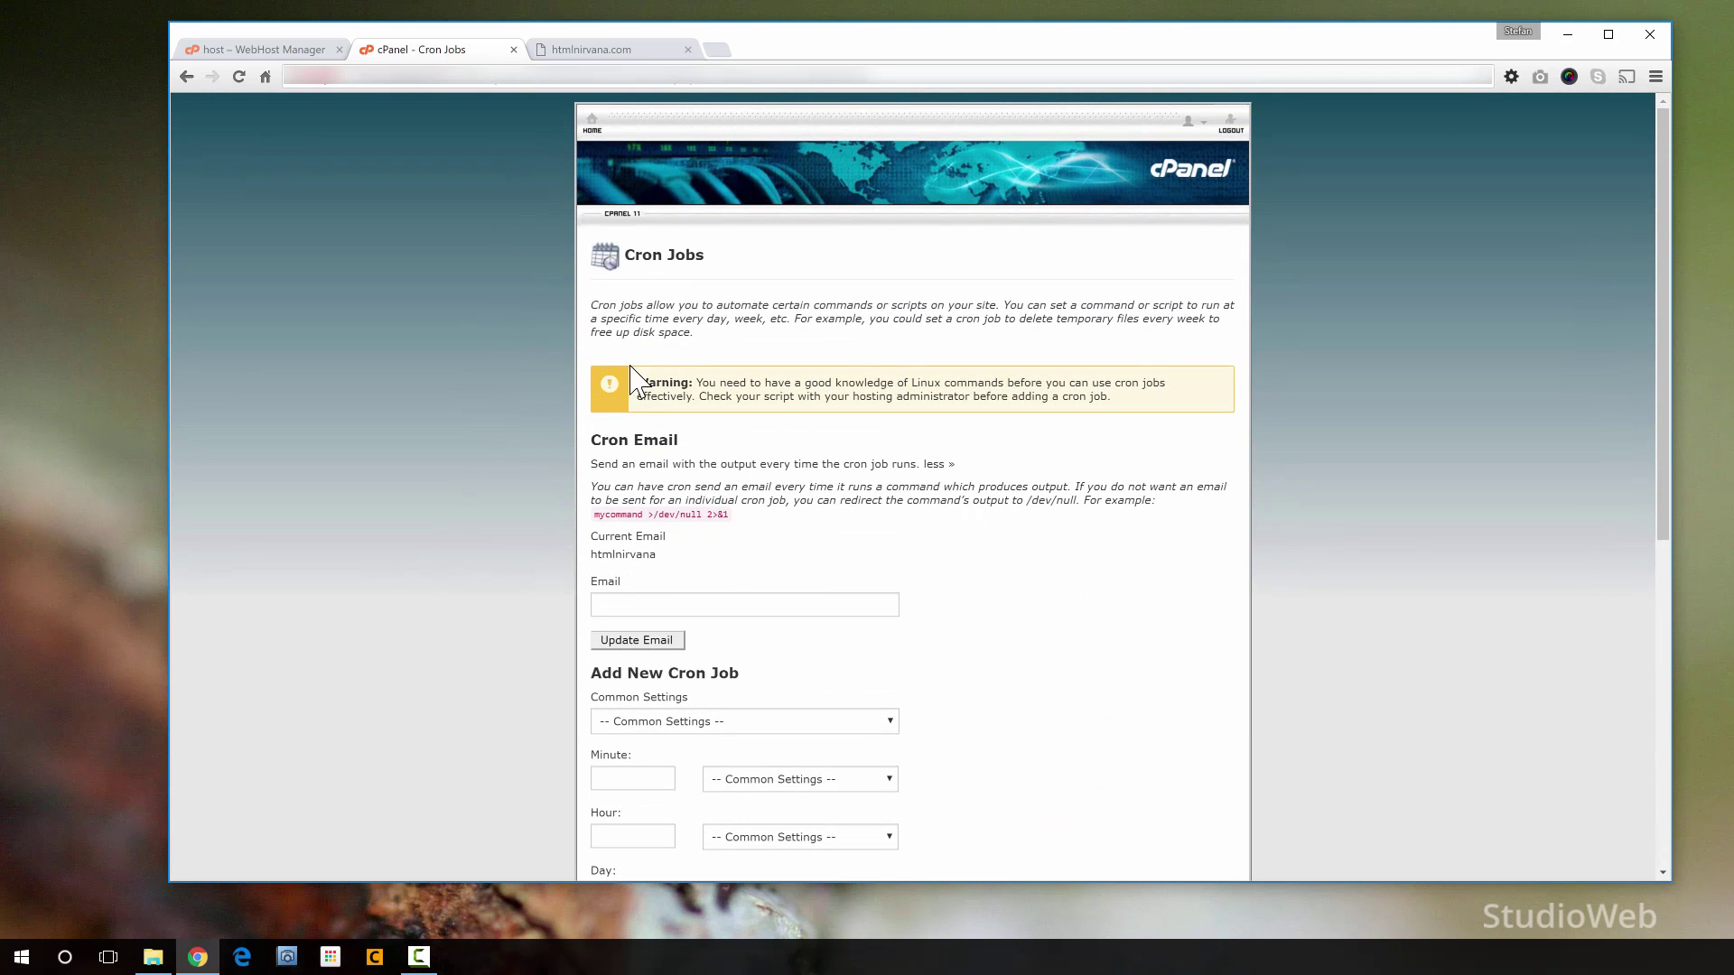
{"action": "left_click", "coordinate": [593, 124]}
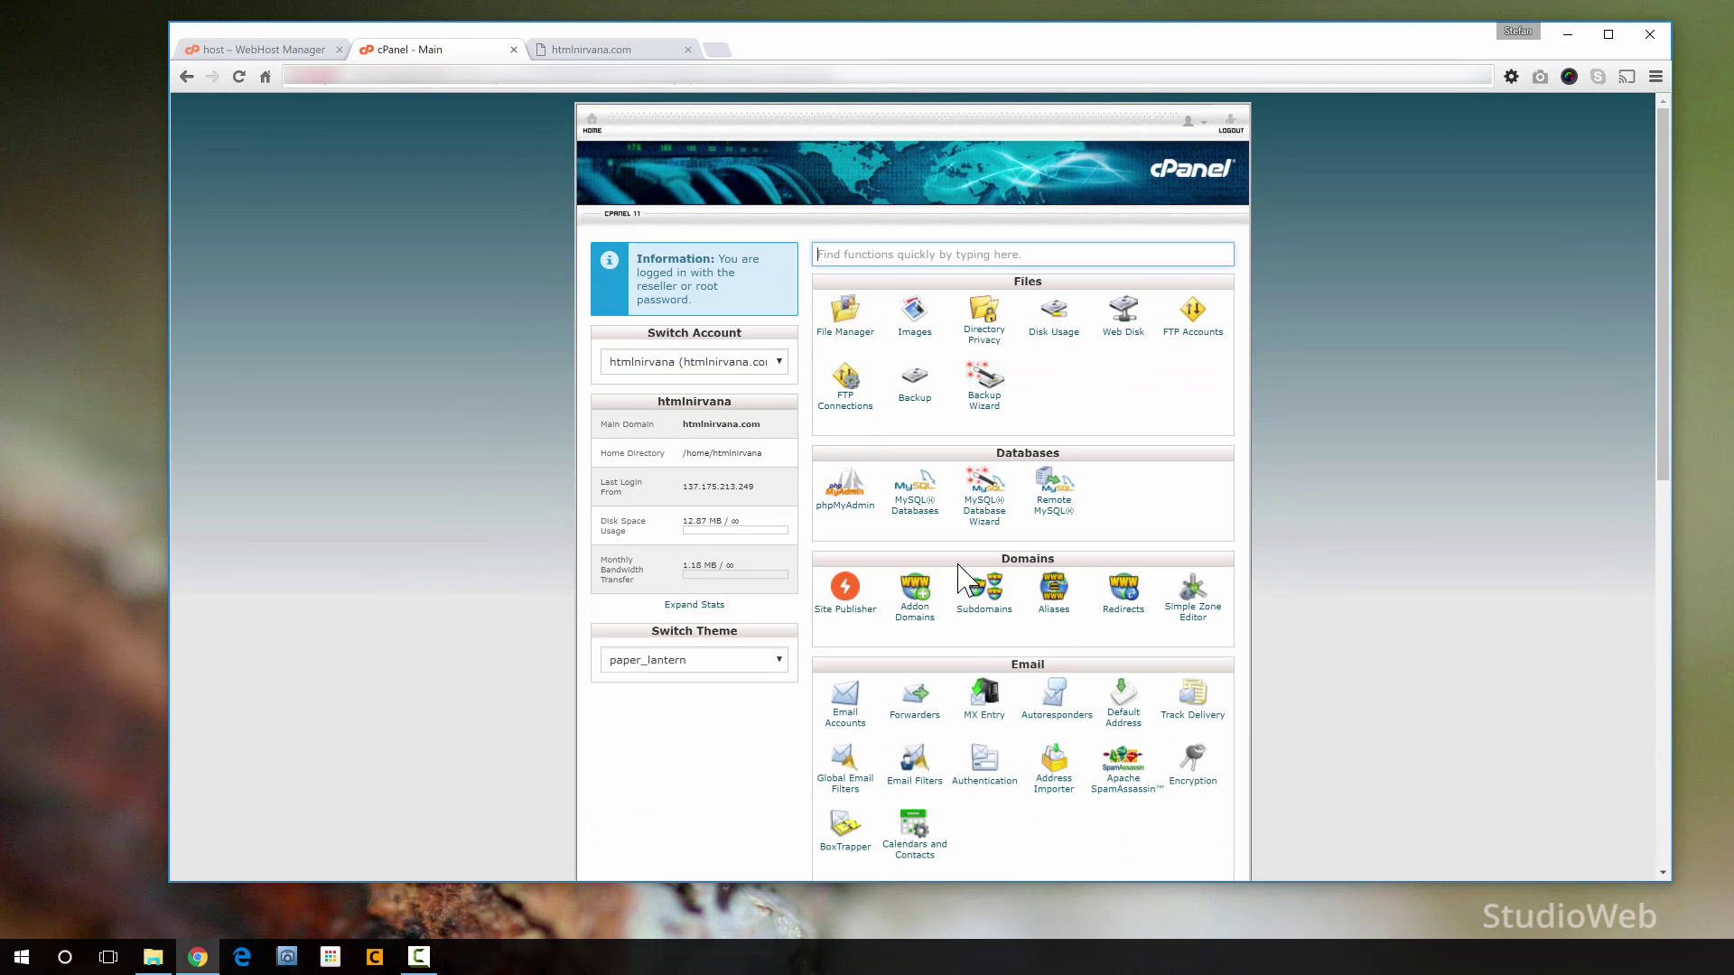
{"action": "scroll", "coordinate": [964, 578], "scroll_direction": "down", "scroll_amount": 9}
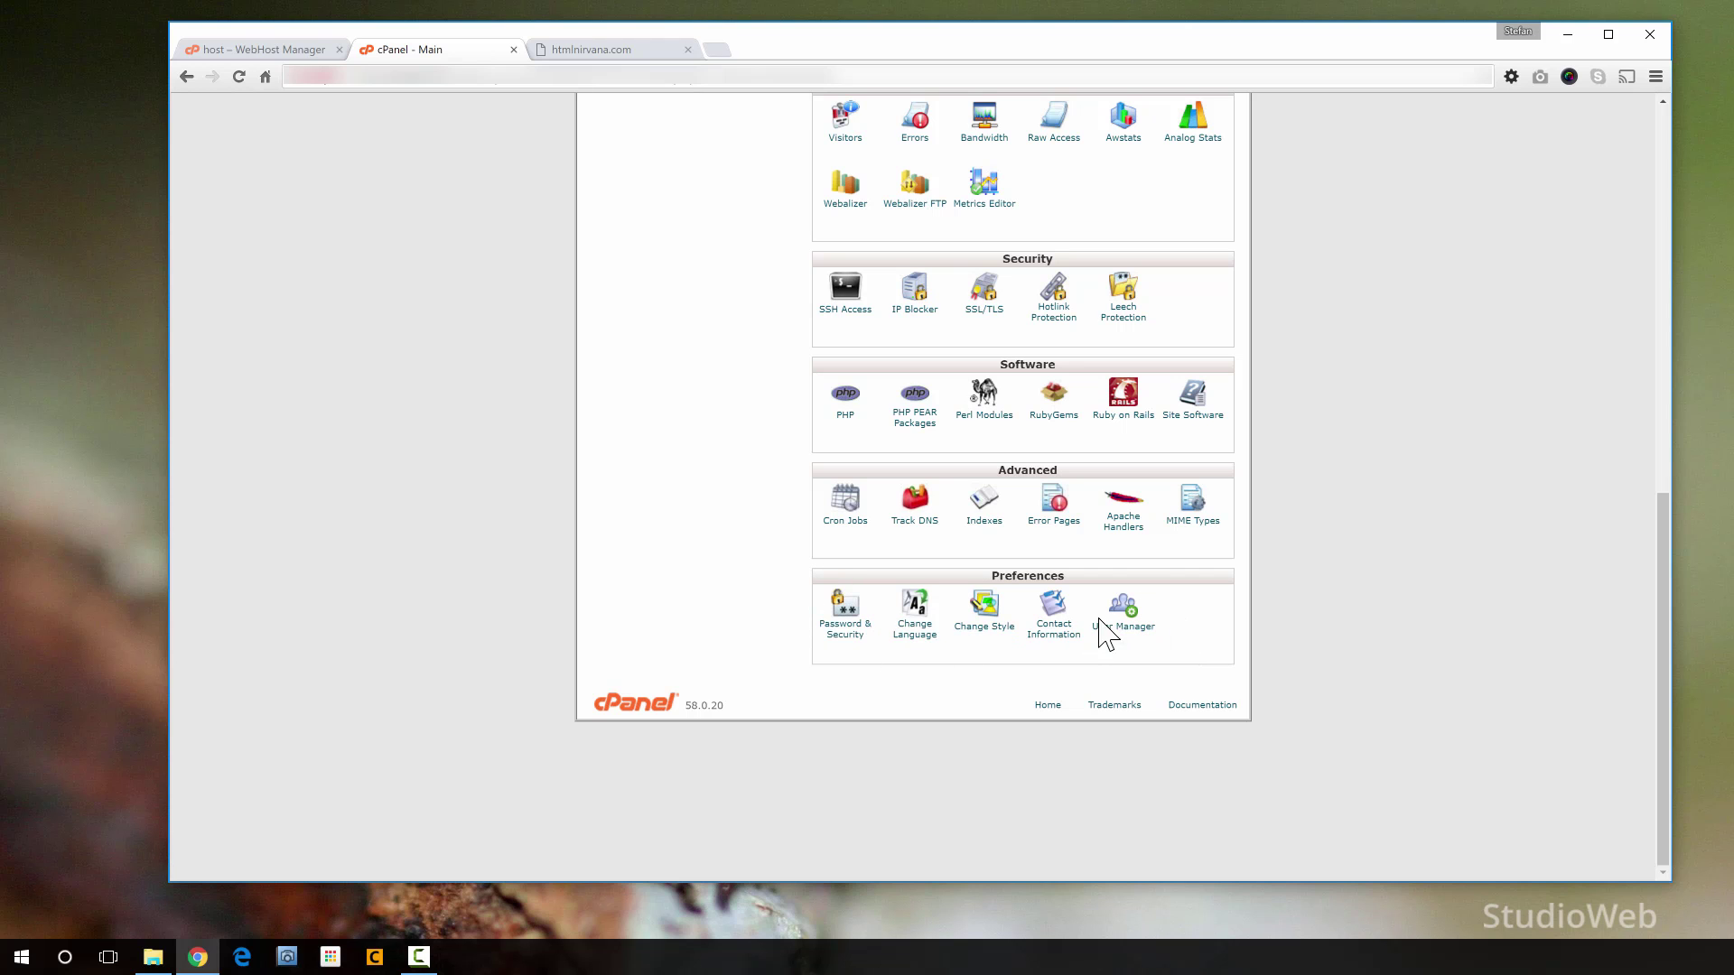
{"action": "scroll", "coordinate": [1246, 696], "scroll_direction": "up", "scroll_amount": 8}
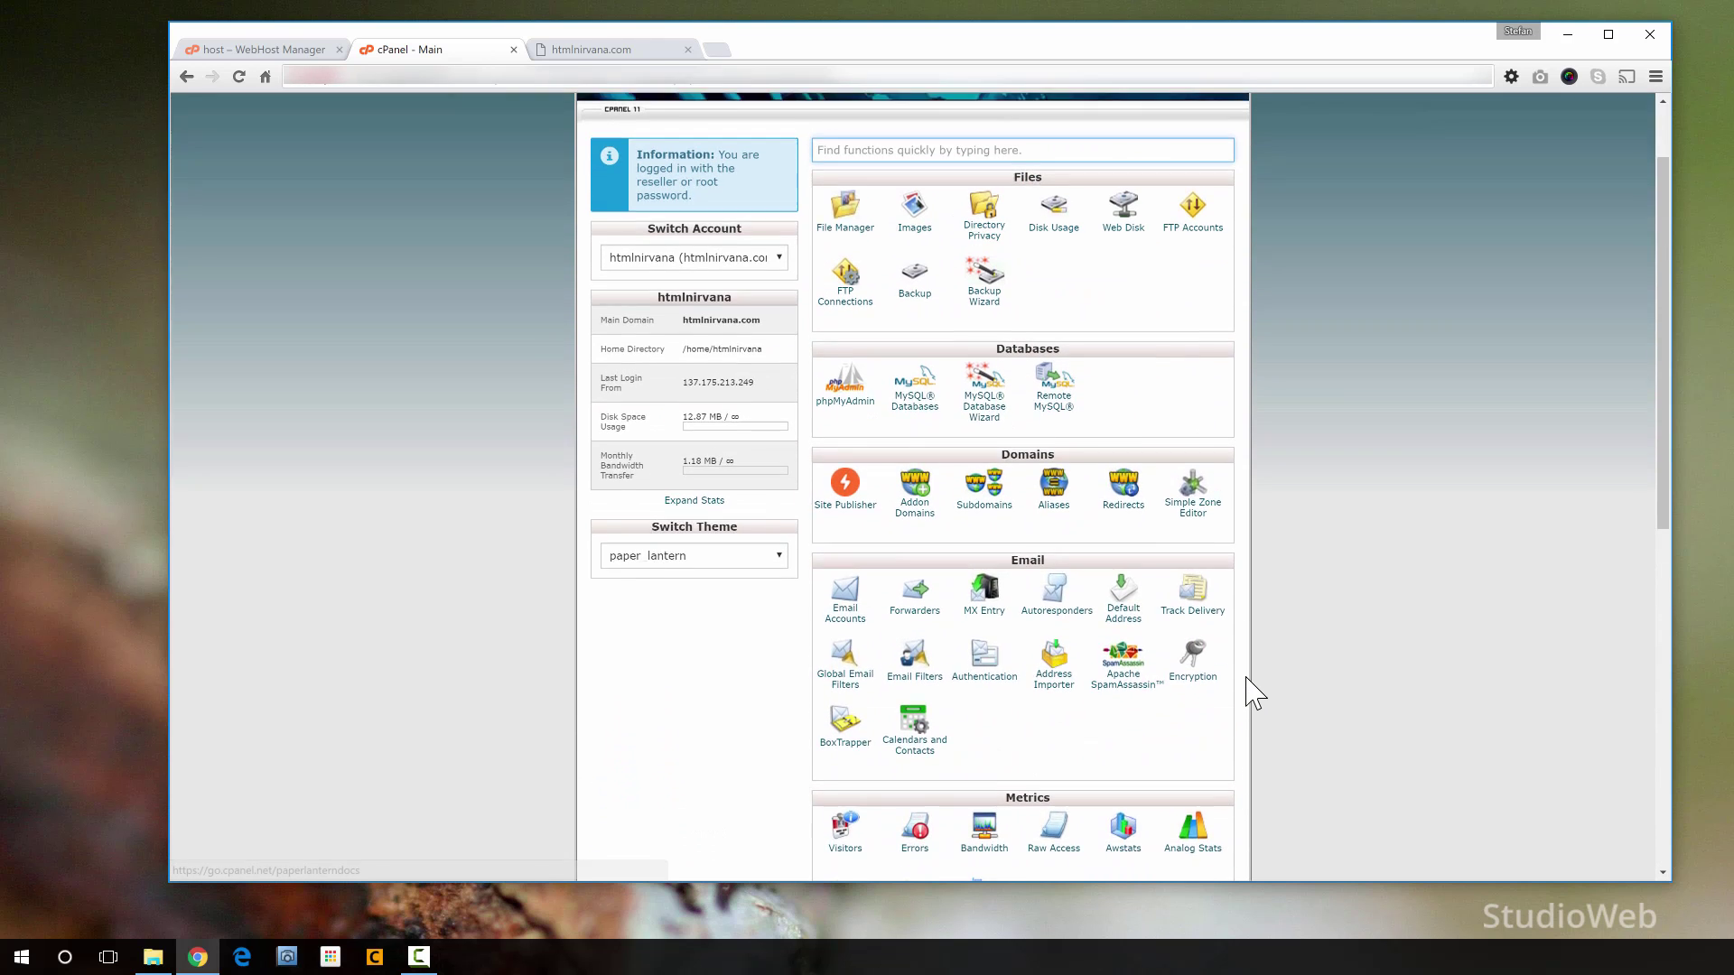
{"action": "scroll", "coordinate": [1255, 697], "scroll_direction": "up", "scroll_amount": 1}
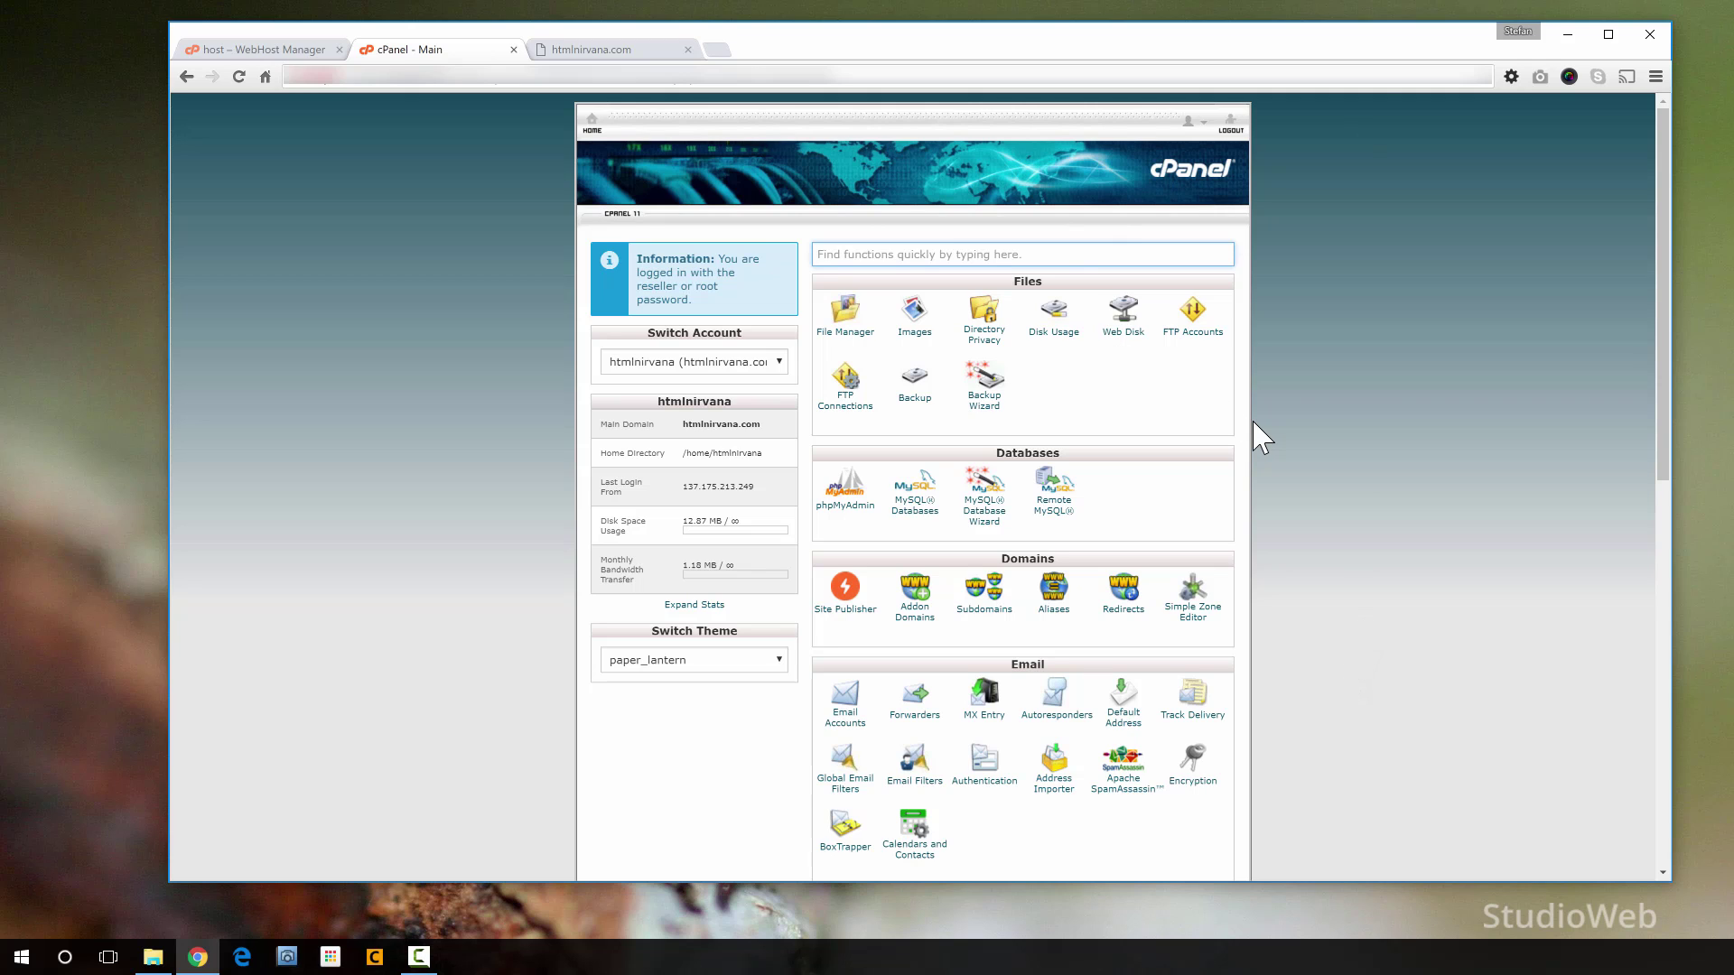
{"action": "double_click", "coordinate": [598, 531]}
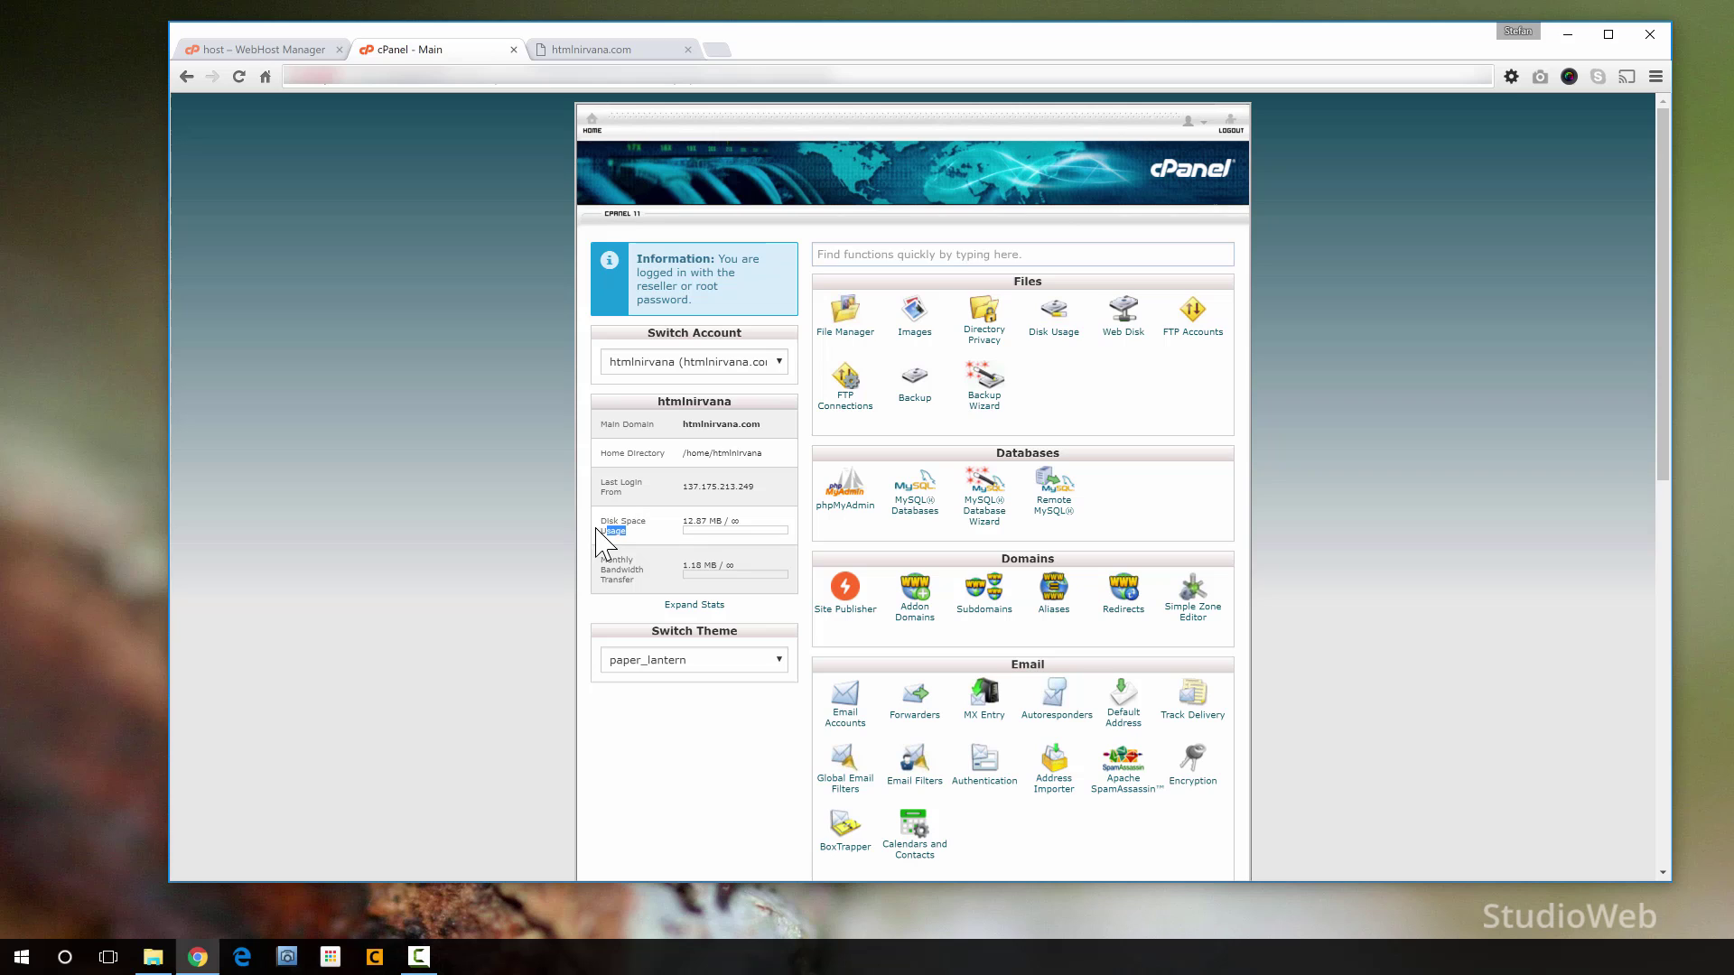
{"action": "left_click", "coordinate": [623, 502]}
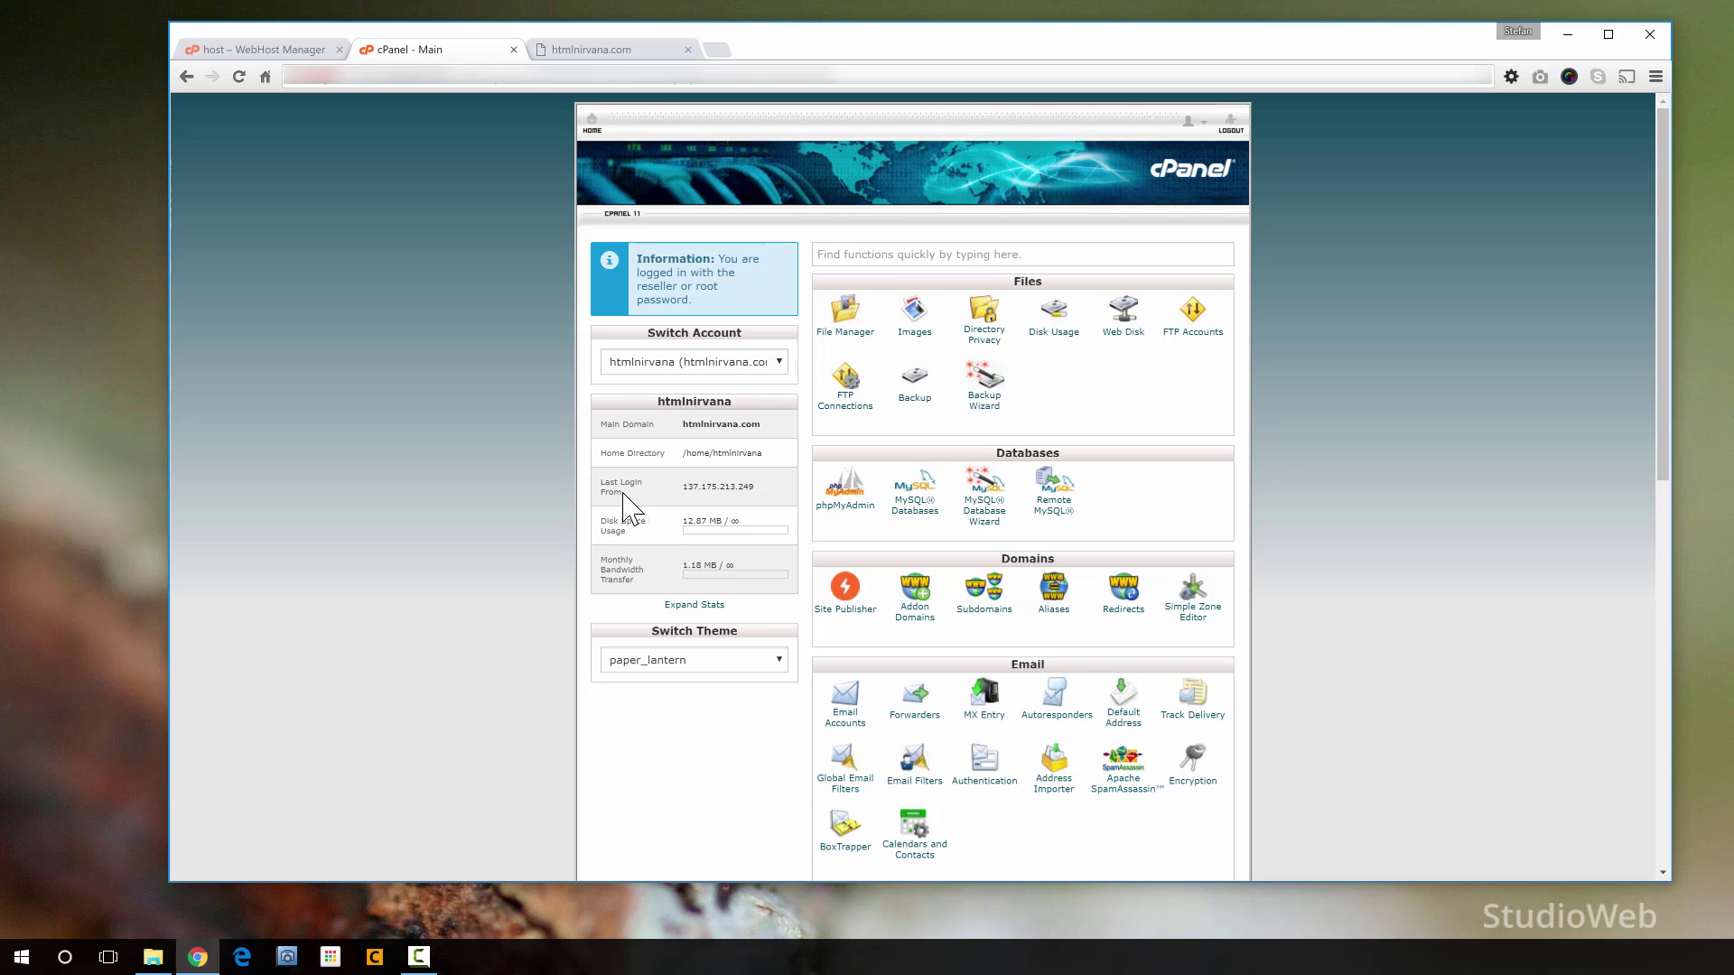
{"action": "triple_click", "coordinate": [637, 584]}
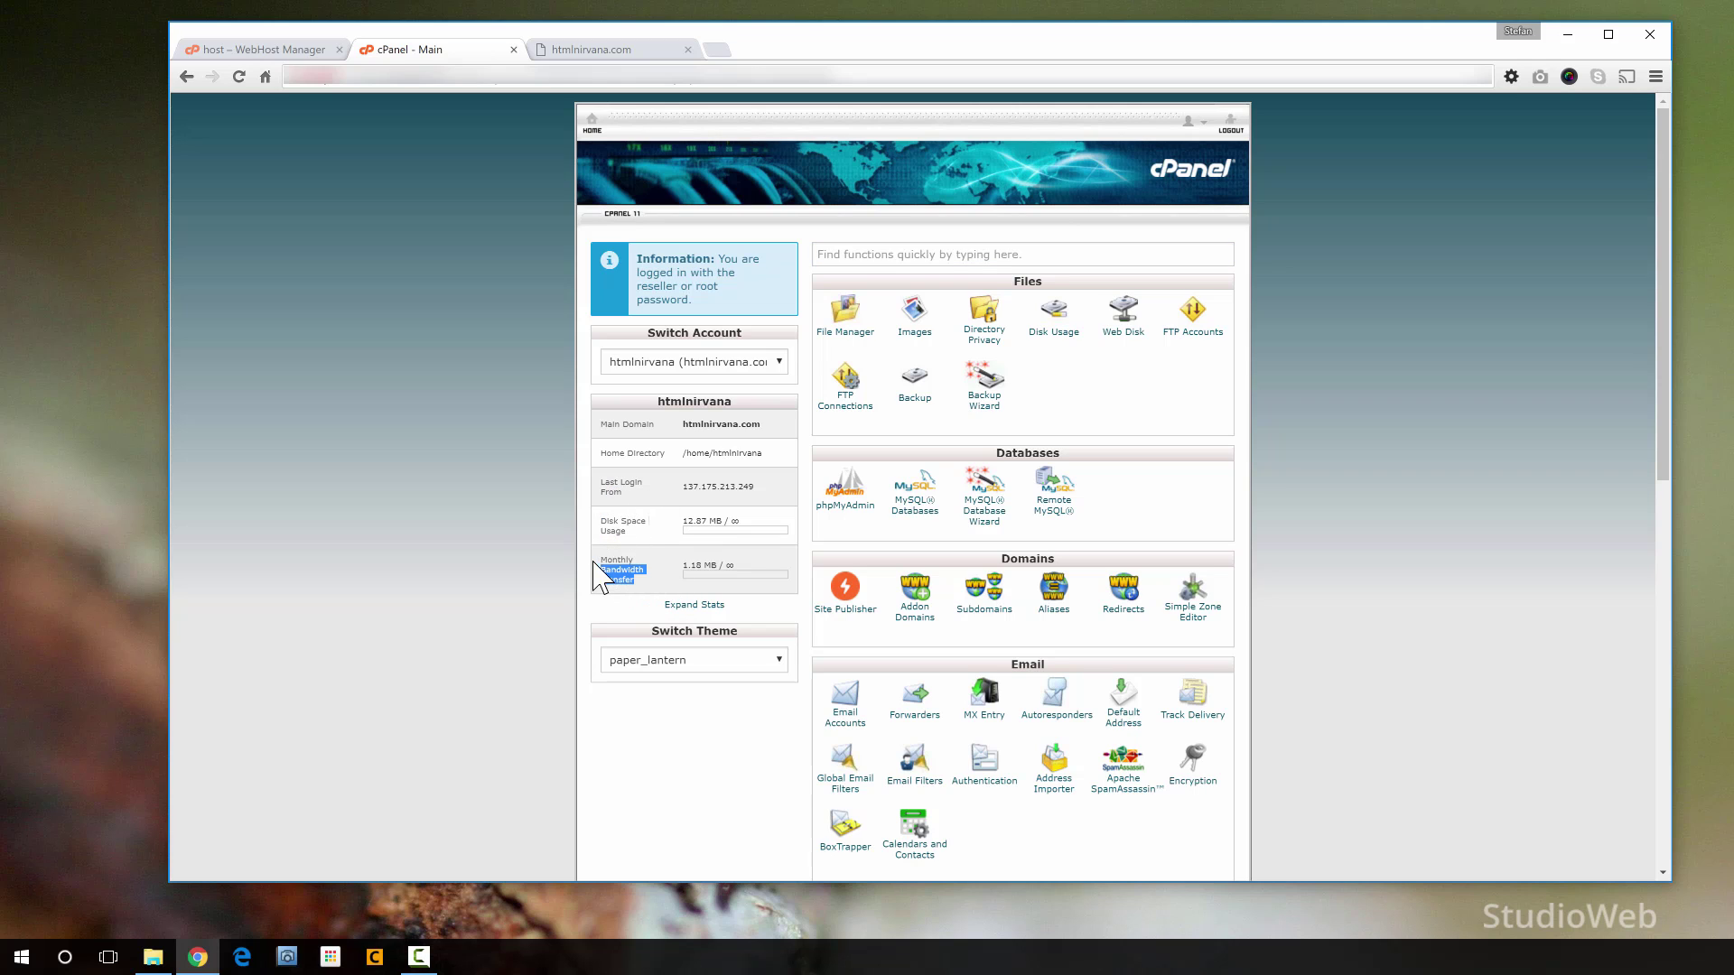
{"action": "left_click", "coordinate": [665, 579]}
{"action": "double_click", "coordinate": [696, 567]}
{"action": "left_click", "coordinate": [688, 567]}
{"action": "left_click_drag", "start_coordinate": [756, 493], "coordinate": [693, 489]}
{"action": "left_click", "coordinate": [697, 489]}
{"action": "left_click_drag", "start_coordinate": [759, 492], "coordinate": [685, 490]}
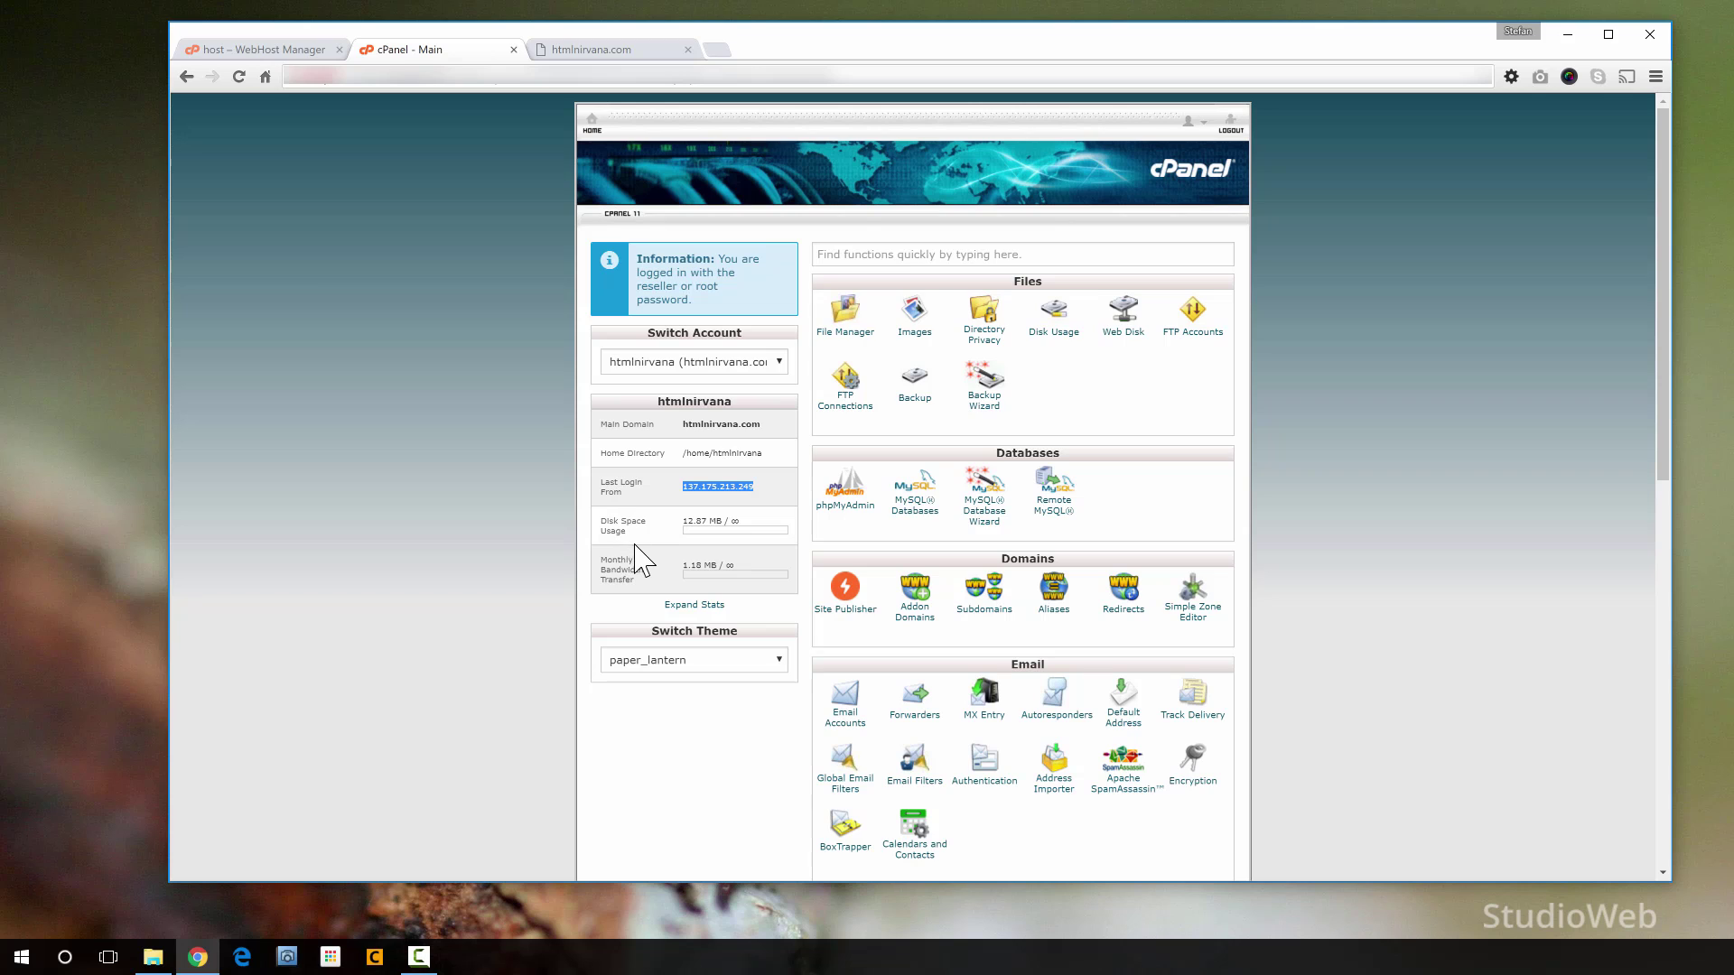